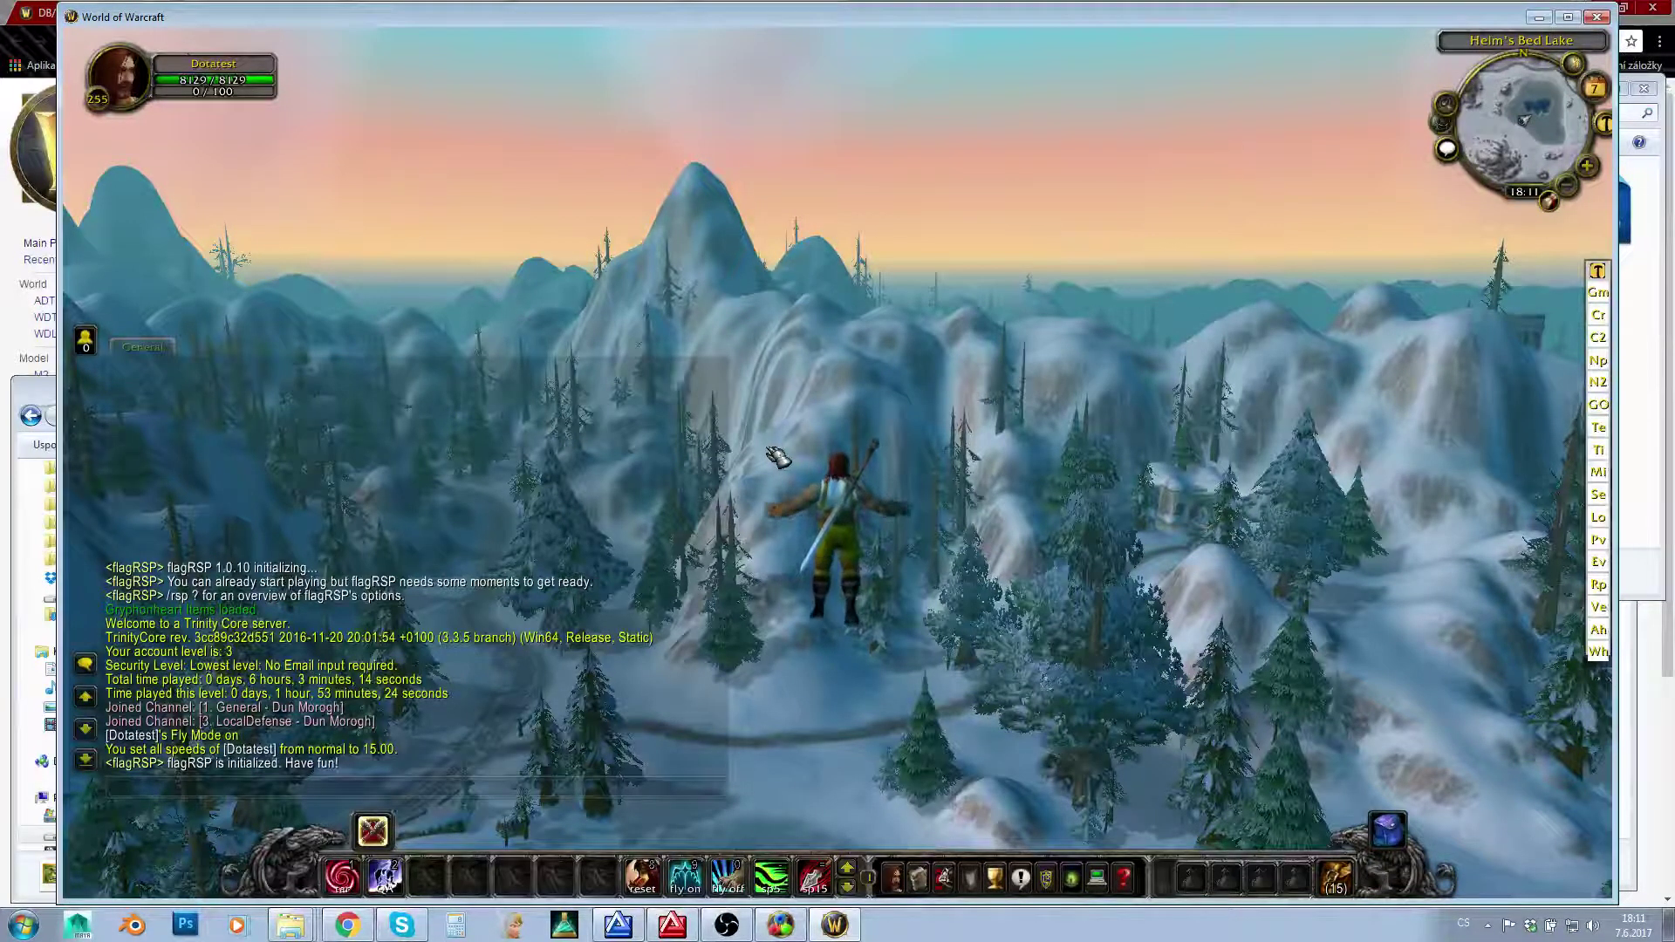
# Fly around Helm's Bed Lake and Gol'Bolar Quarry, examining the sky, fog and terrain from several directions.
pyautogui.moveTo(893, 459); pyautogui.dragTo(1058, 390, button='right')
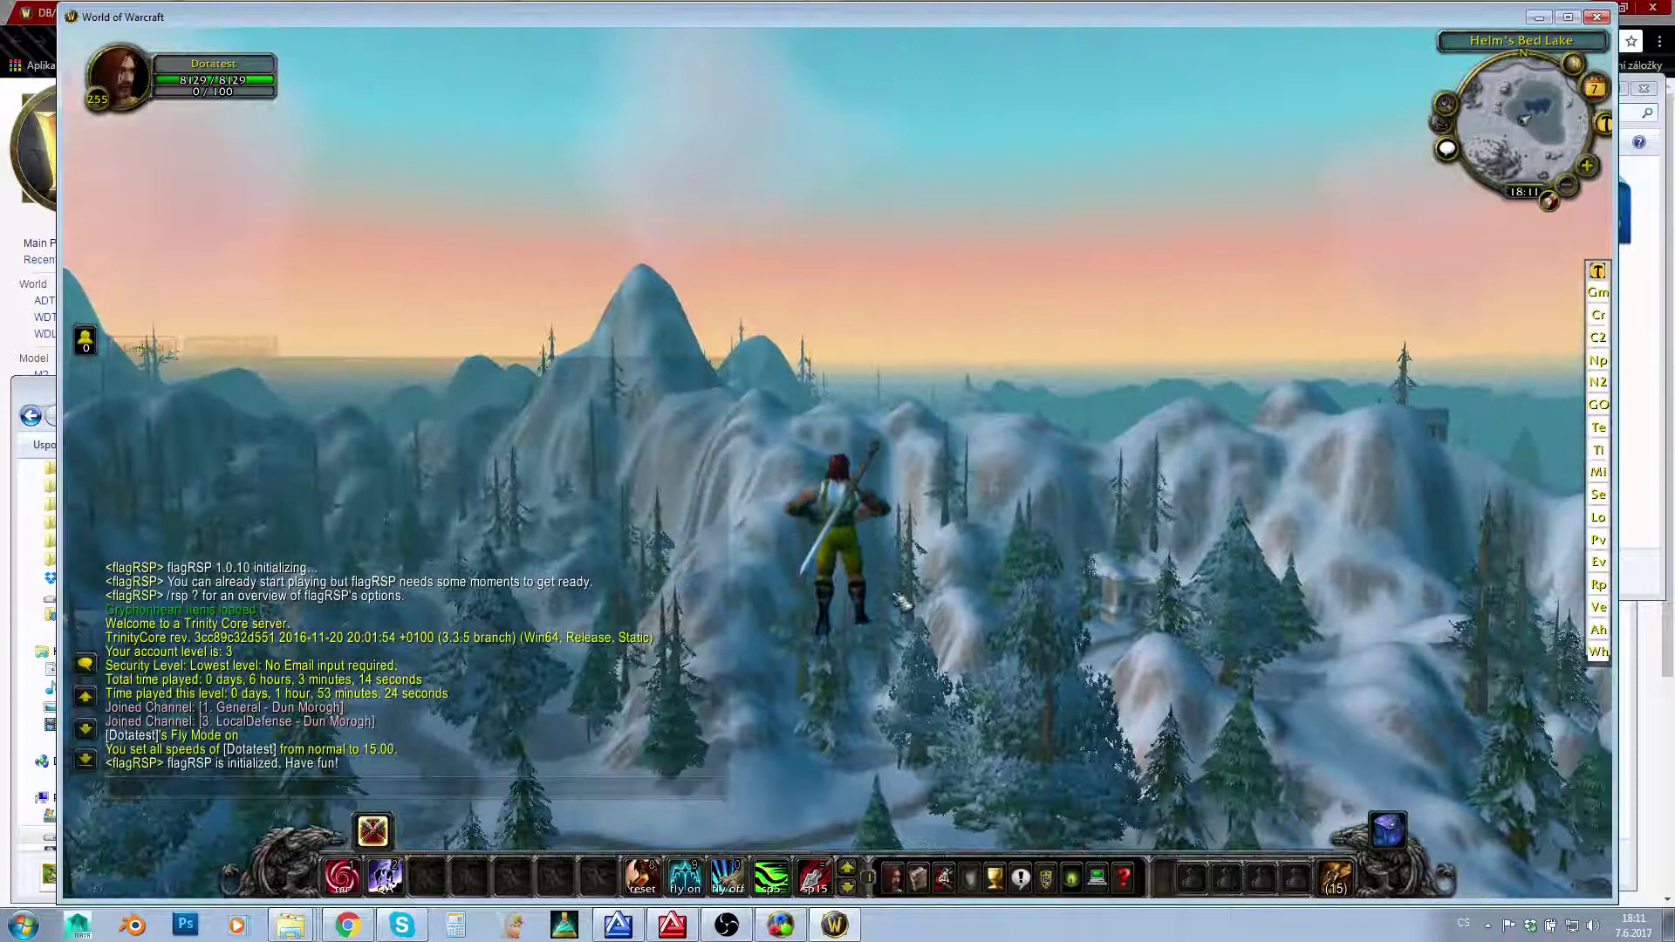
pyautogui.moveTo(999, 515); pyautogui.dragTo(979, 436, button='right')
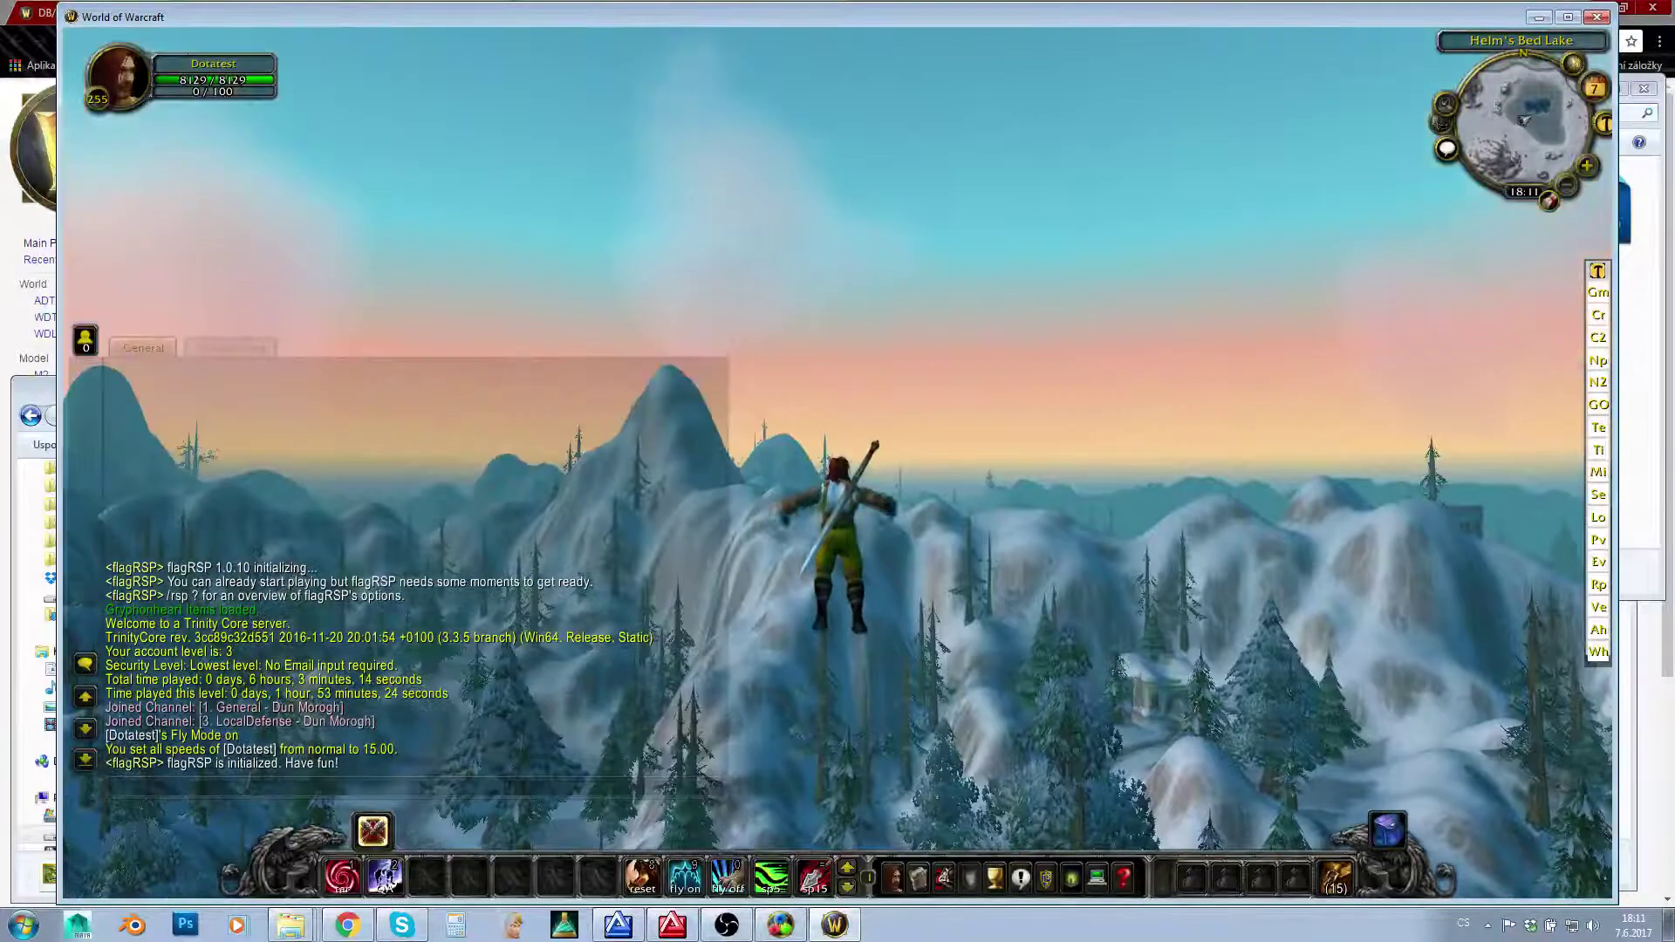
pyautogui.moveTo(903, 524); pyautogui.dragTo(1121, 606, button='right')
pyautogui.moveTo(1003, 563); pyautogui.dragTo(1030, 488, button='right')
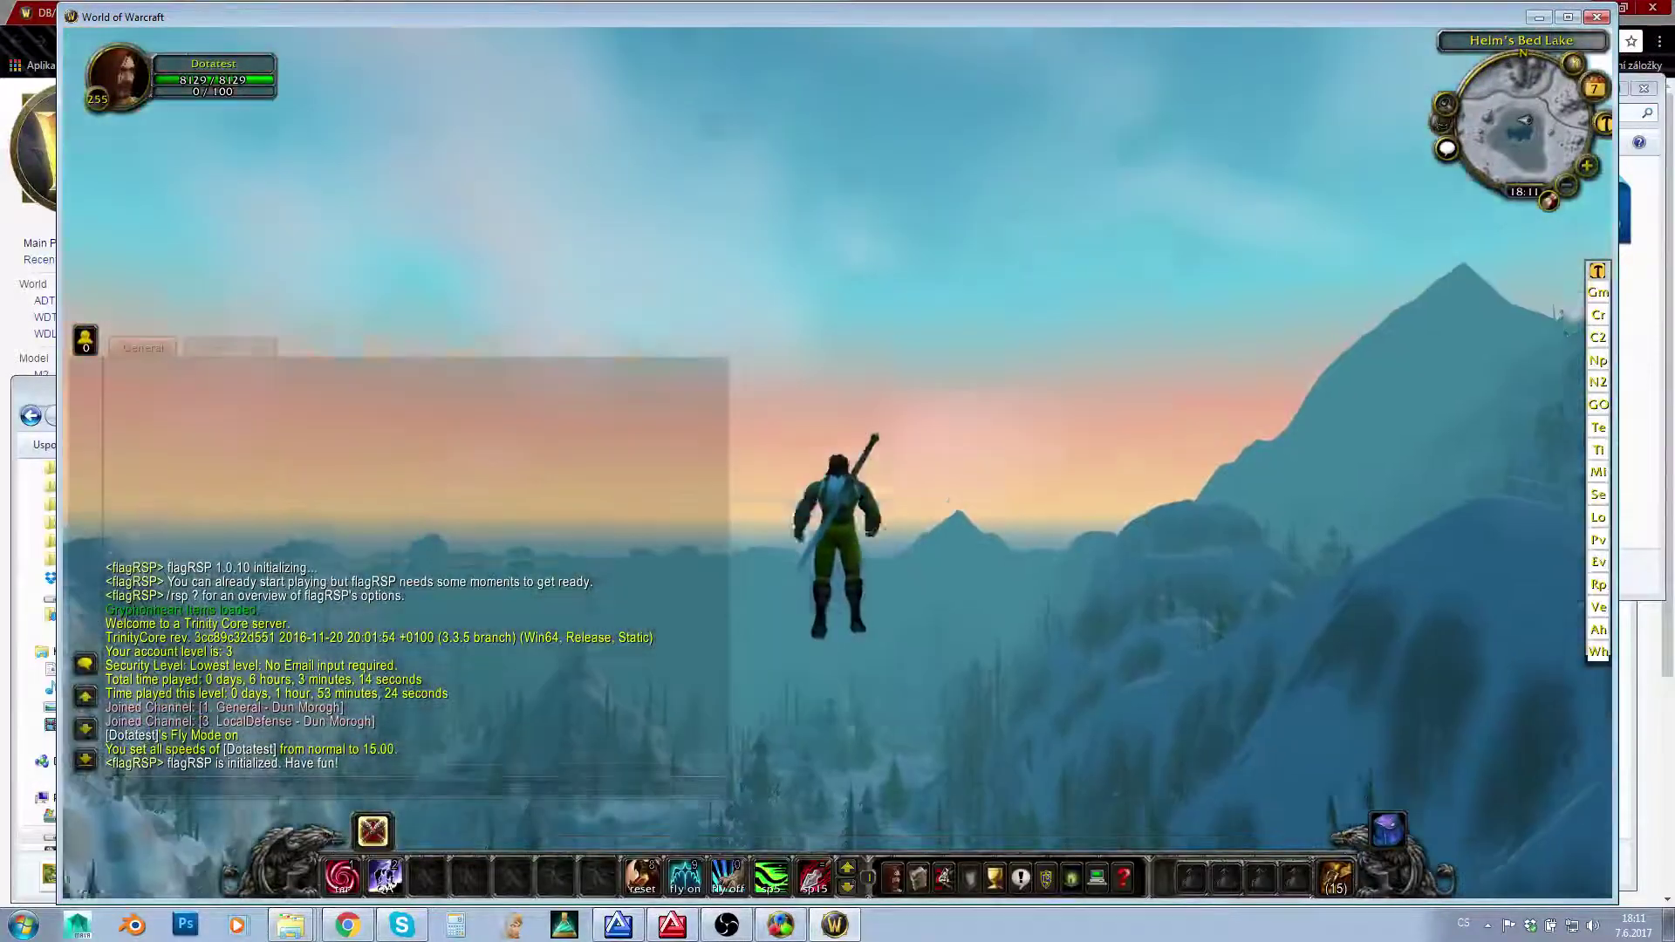
pyautogui.moveTo(1047, 308); pyautogui.dragTo(1309, 406, button='right')
pyautogui.moveTo(1047, 253); pyautogui.dragTo(1049, 310, button='right')
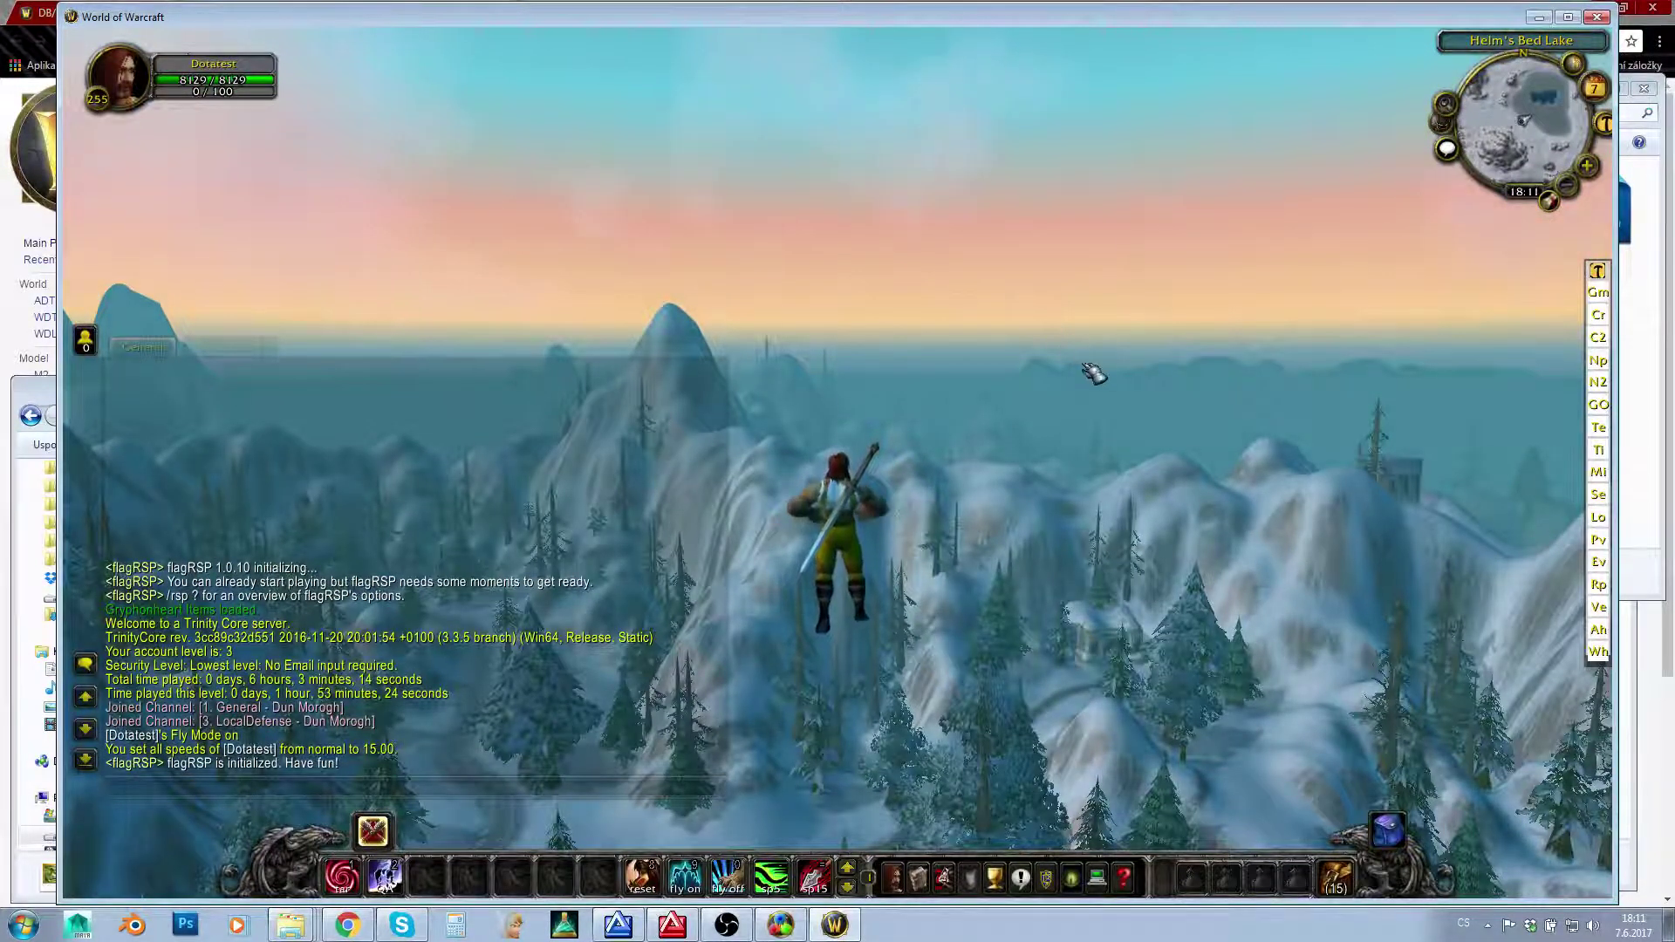
pyautogui.moveTo(1096, 375); pyautogui.dragTo(1016, 320, button='right')
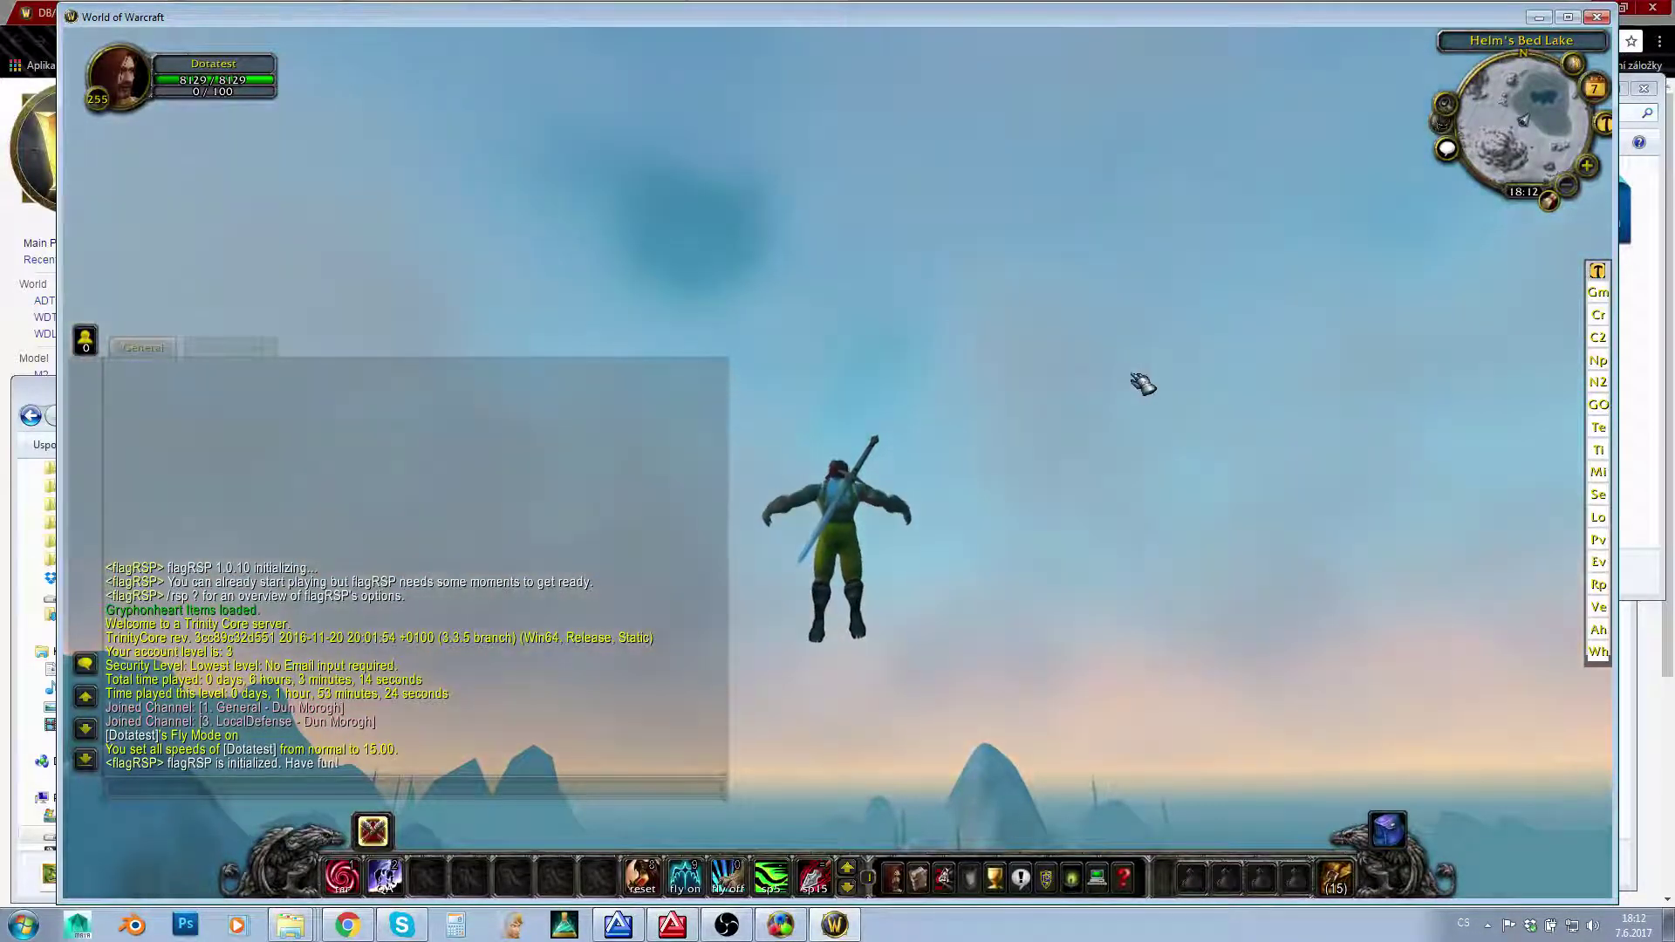
pyautogui.moveTo(1080, 375); pyautogui.dragTo(1073, 290, button='right')
pyautogui.press('w')
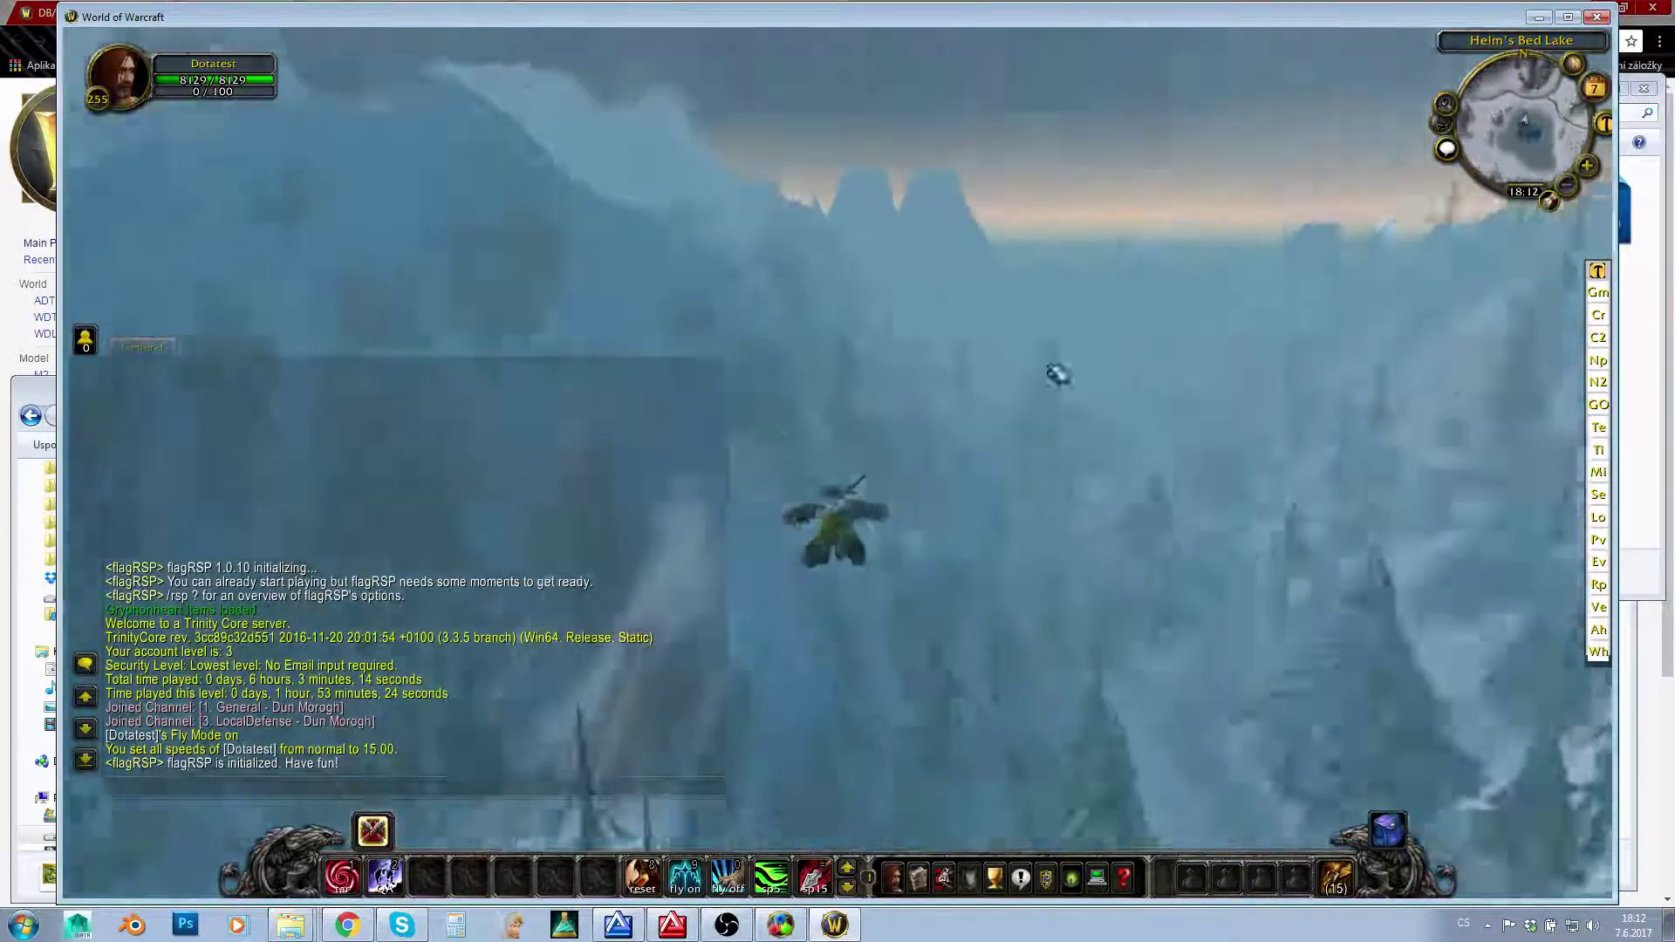
pyautogui.moveTo(1058, 375); pyautogui.dragTo(1074, 342, button='right')
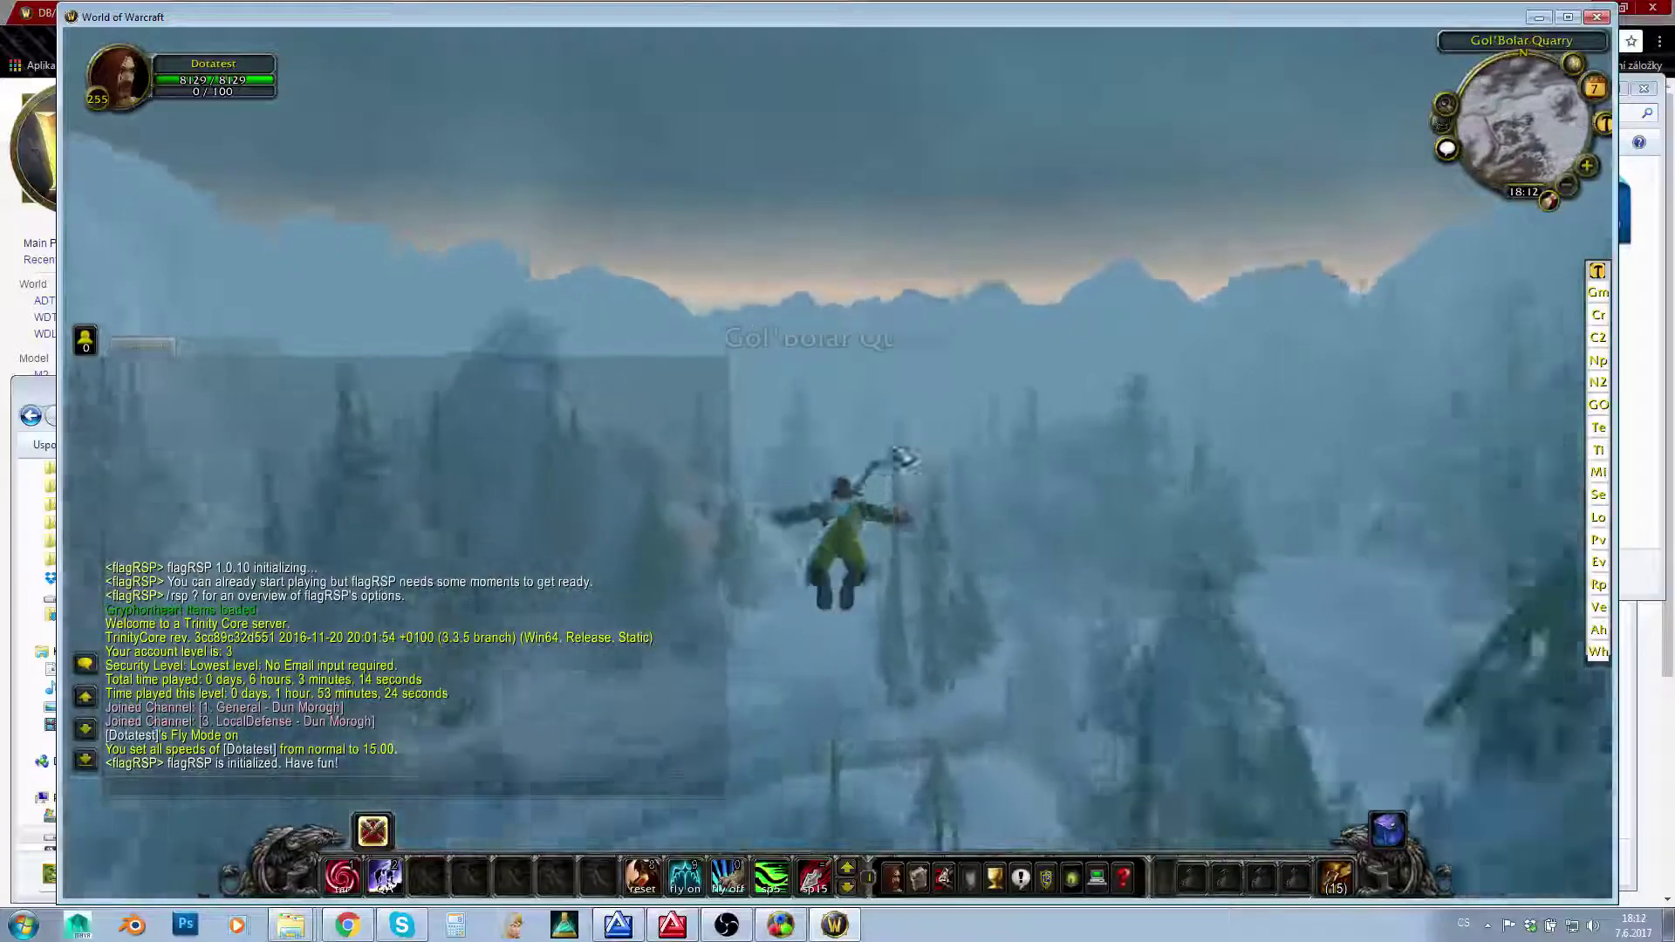
pyautogui.moveTo(942, 336); pyautogui.dragTo(942, 337, button='right')
pyautogui.moveTo(1077, 373); pyautogui.dragTo(1080, 377, button='right')
# Run the weather chat command ".wc 2 0" in the game.
pyautogui.press('Return')
pyautogui.write('.wc')
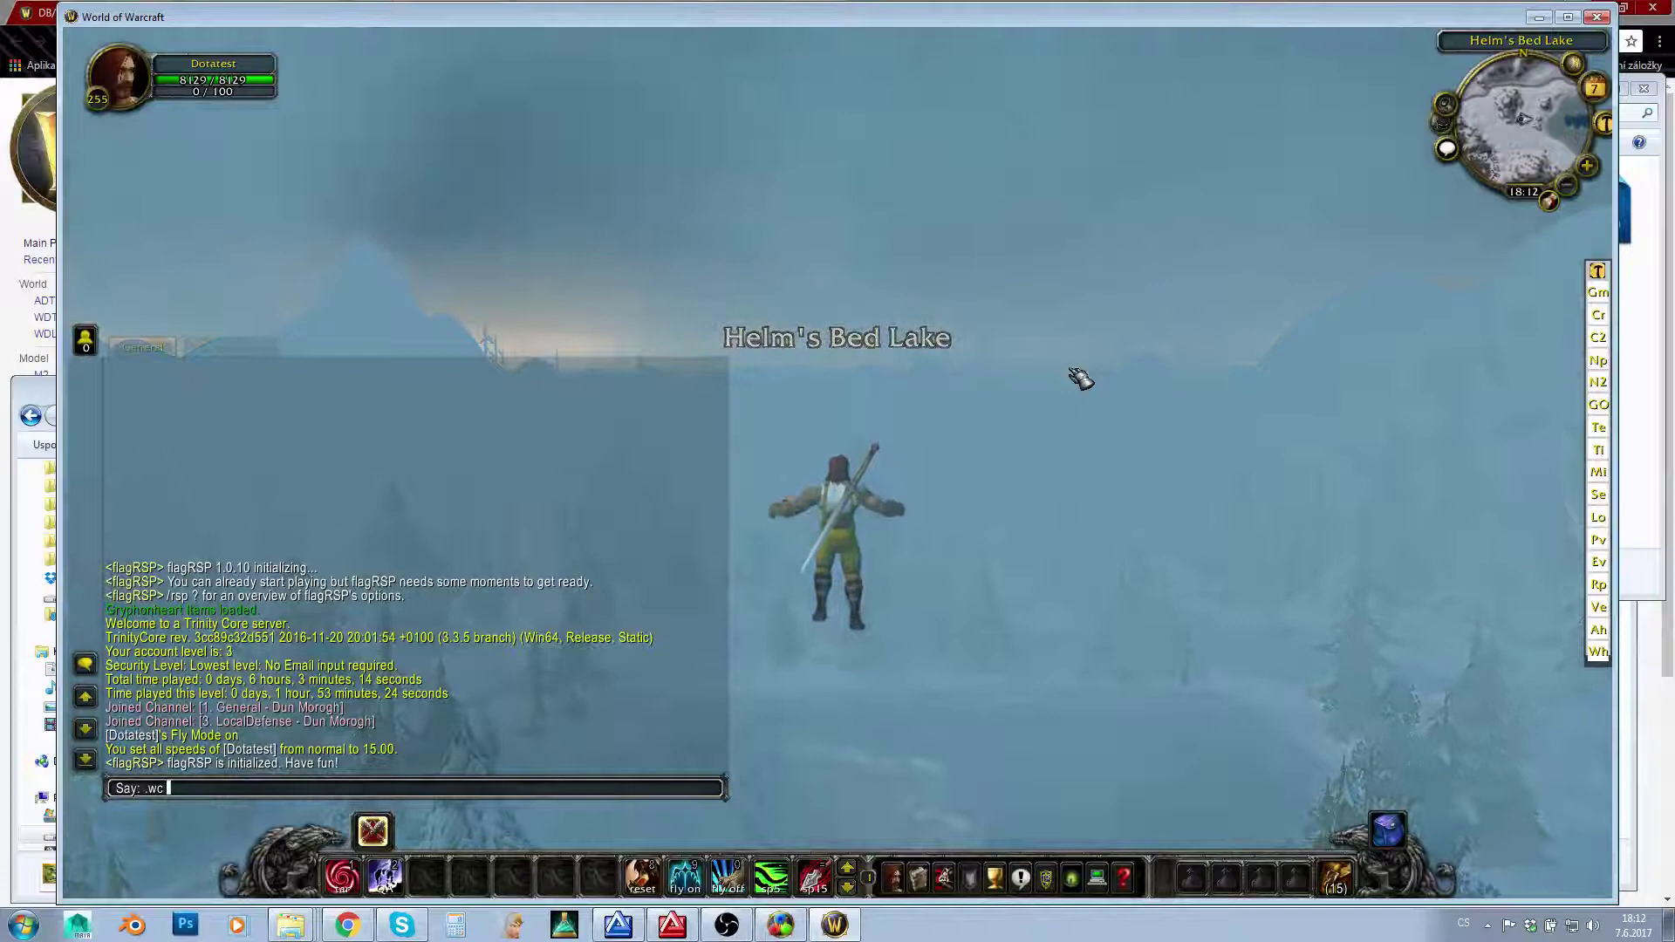
pyautogui.write('2 0')
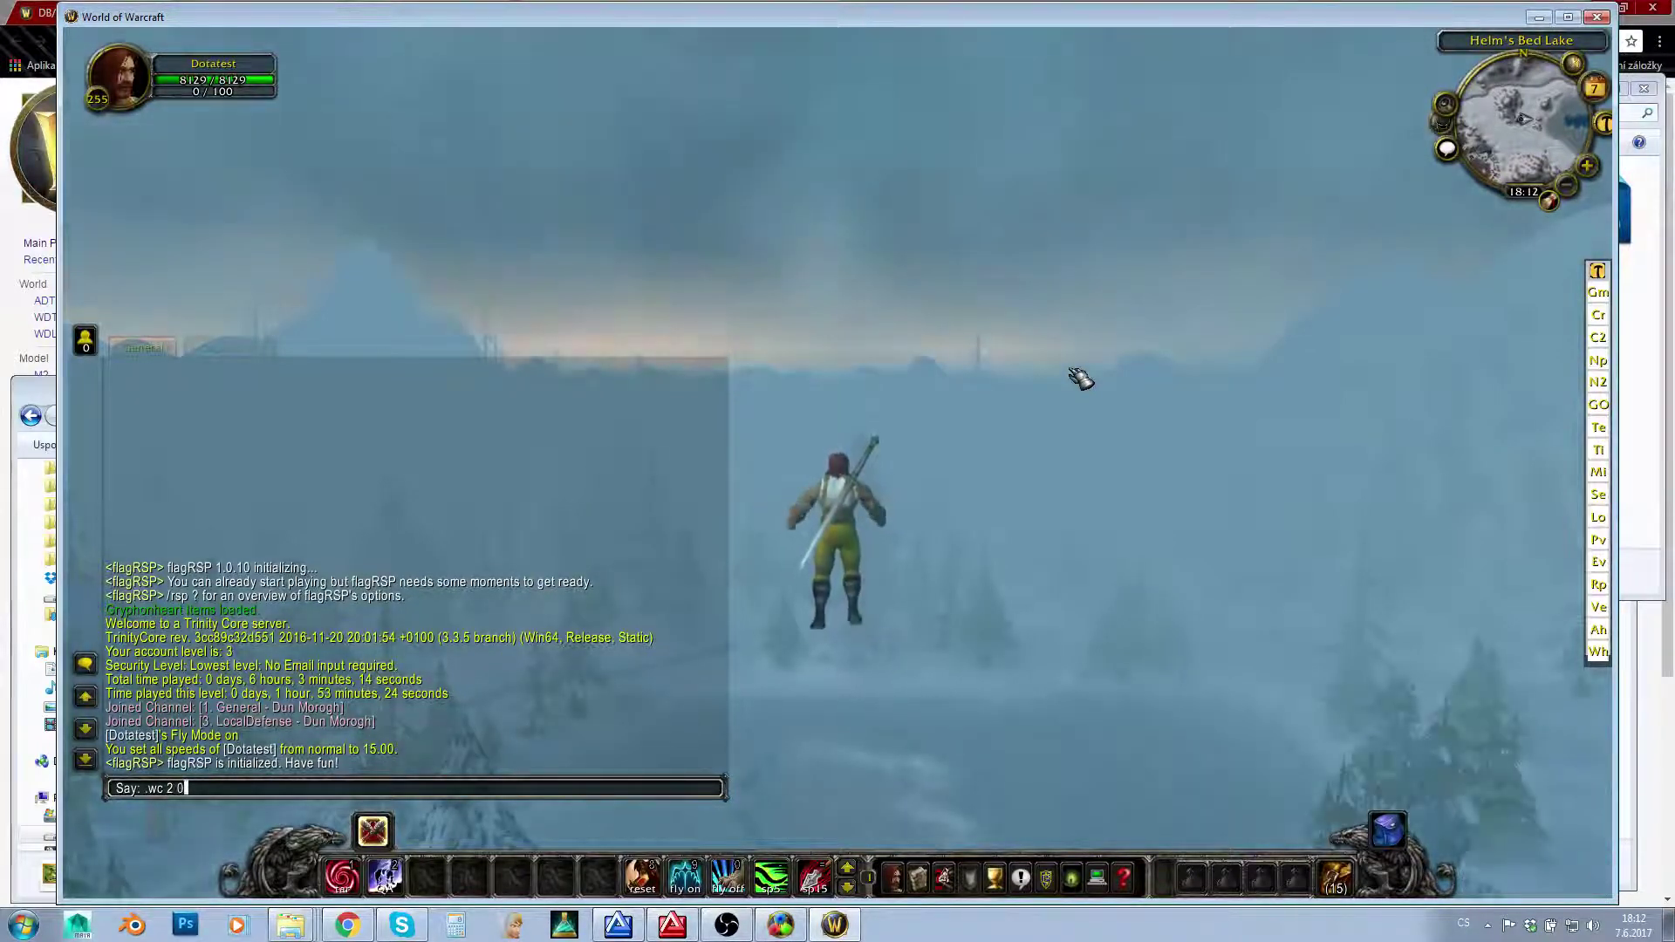
pyautogui.press('Return')
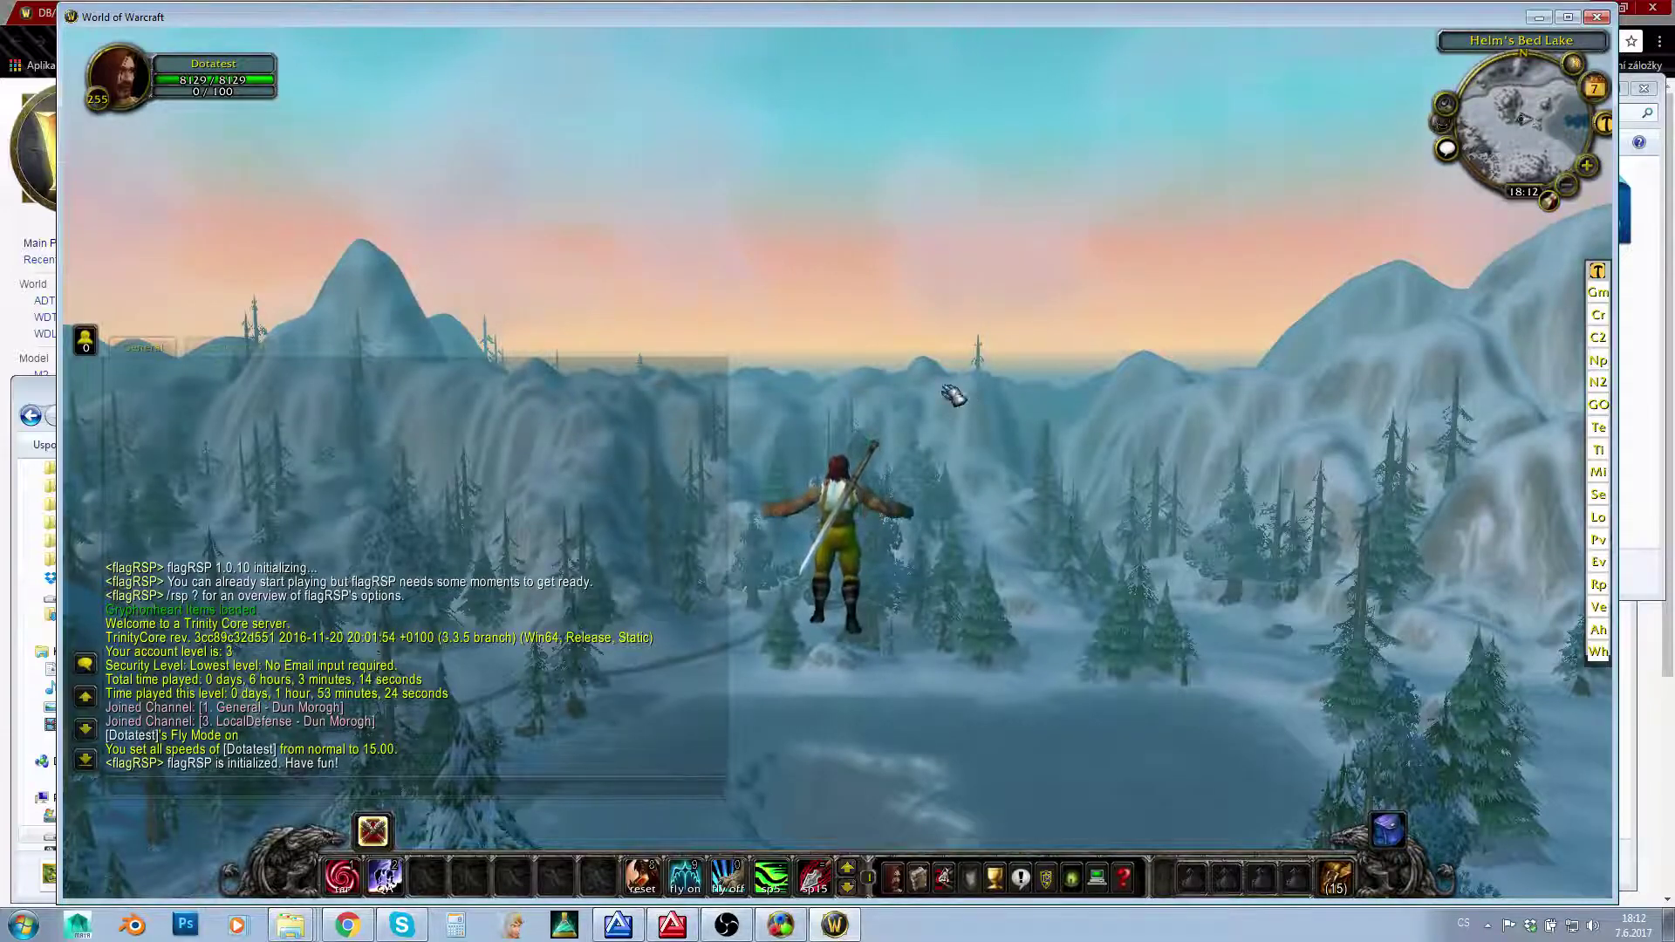
# Fly down over the frozen lake and forest, examining the lighting on the surrounding terrain.
pyautogui.moveTo(1022, 319); pyautogui.dragTo(1019, 316, button='right')
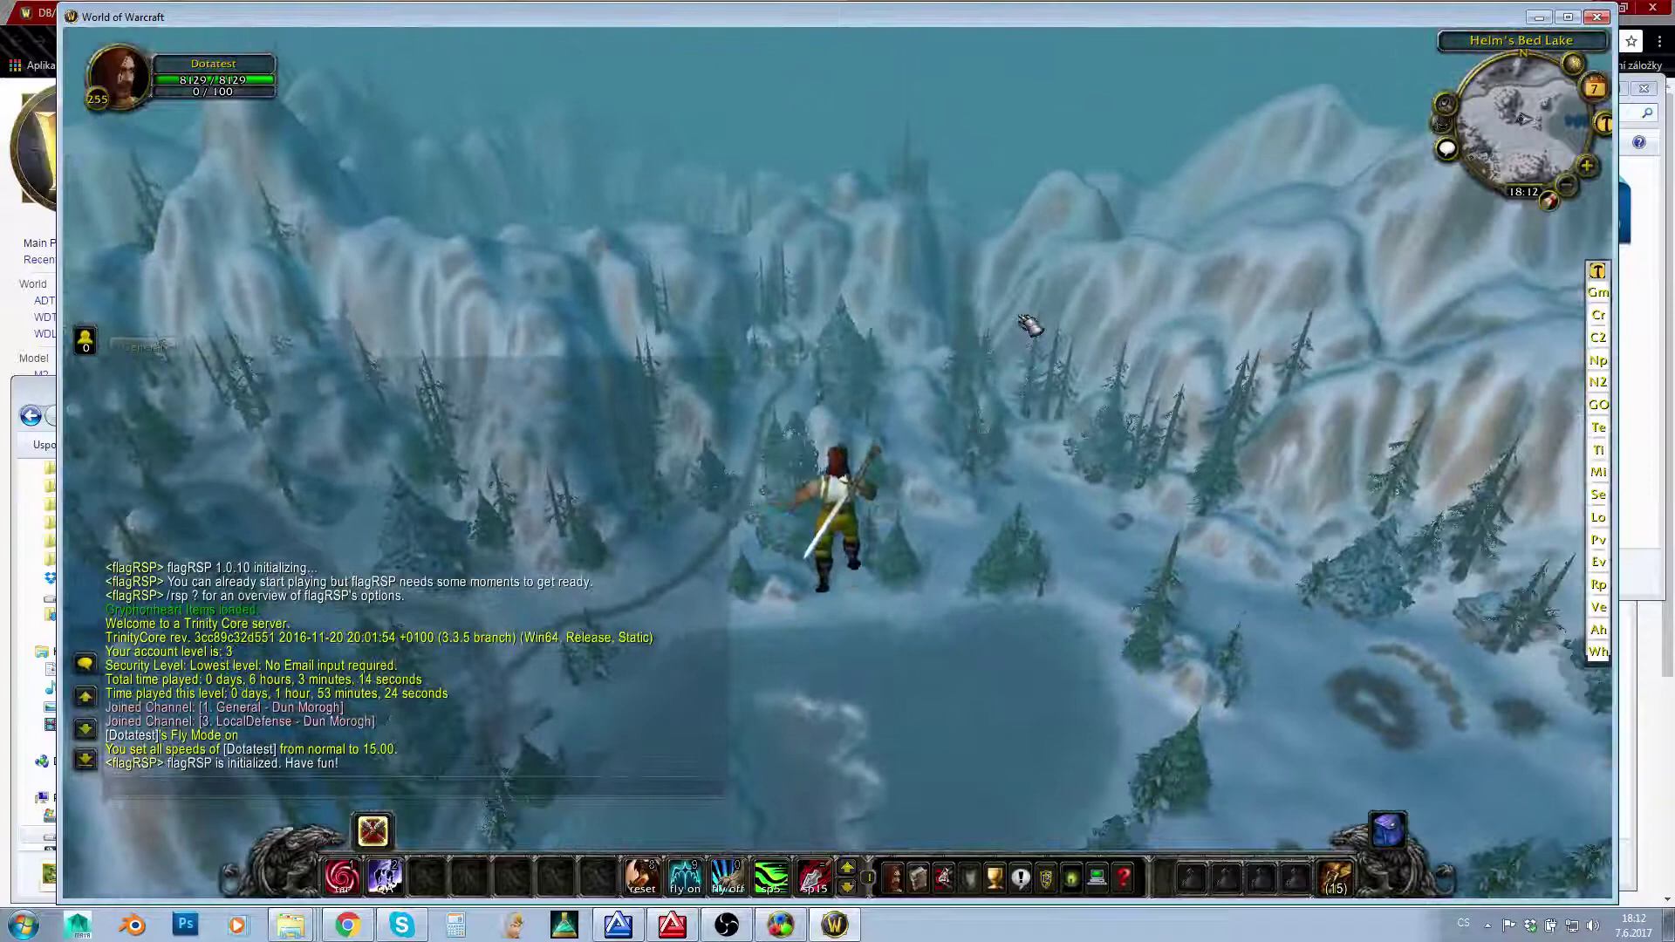
pyautogui.press('w')
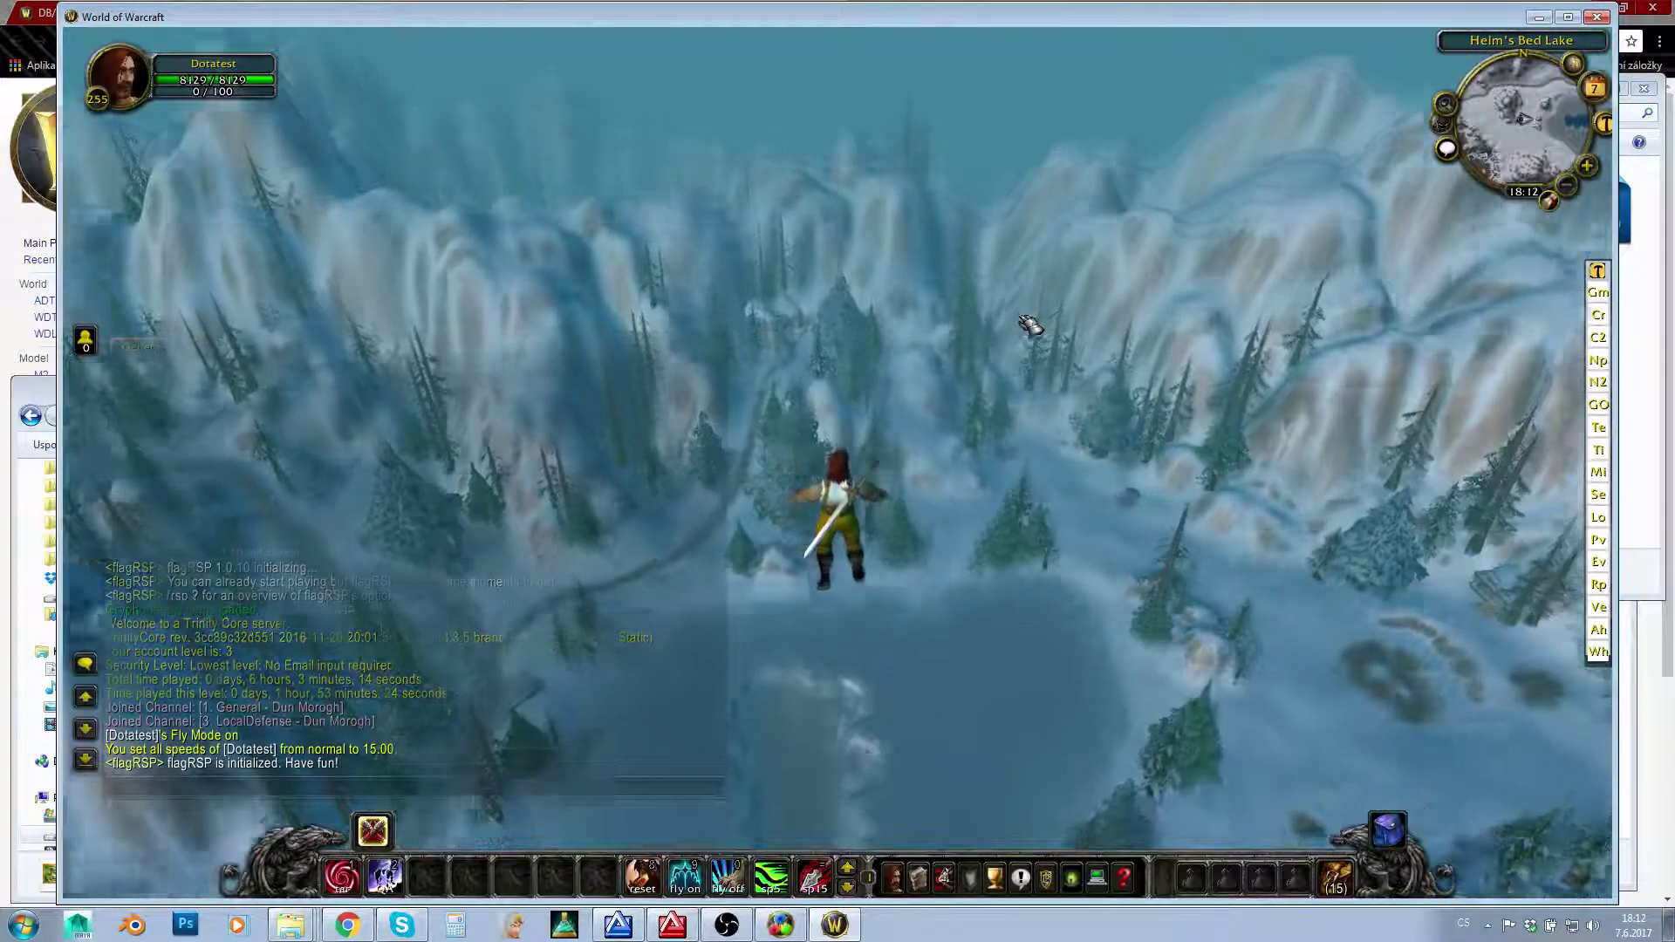
pyautogui.press('s')
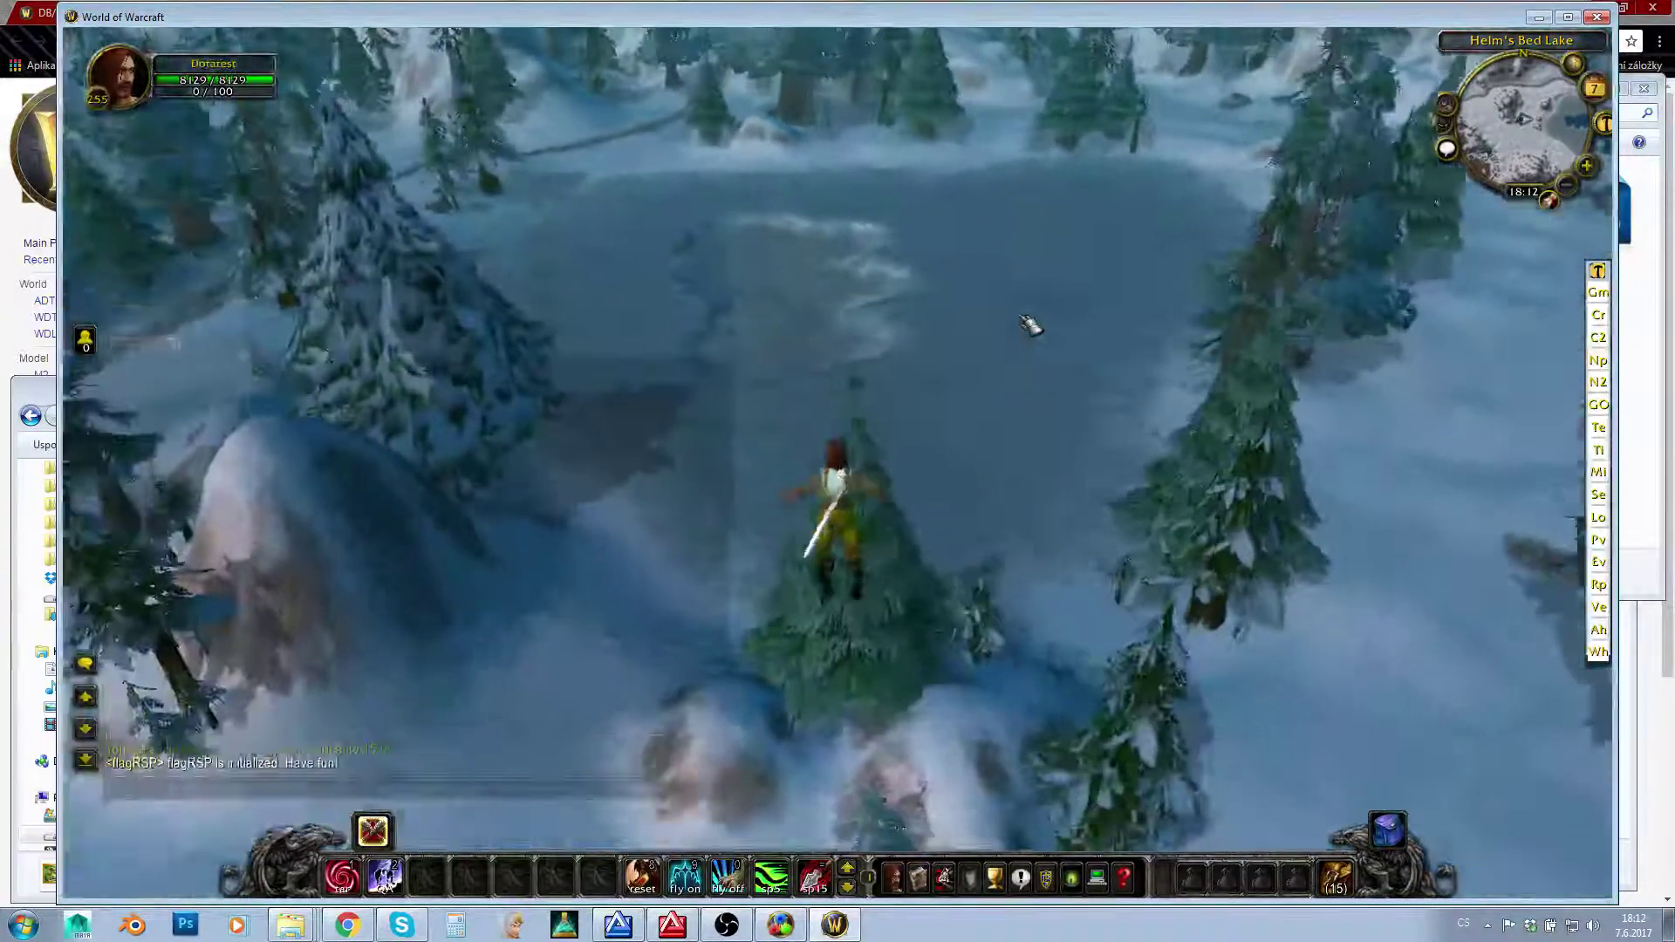
pyautogui.press('w')
pyautogui.moveTo(1087, 311); pyautogui.dragTo(1152, 363, button='right')
pyautogui.press('w')
pyautogui.press('w')
# Quit World of Warcraft, bring the World of Warcraft 3.3.5a Data folder forward and minimize the OBS folder window.
pyautogui.press('Escape')
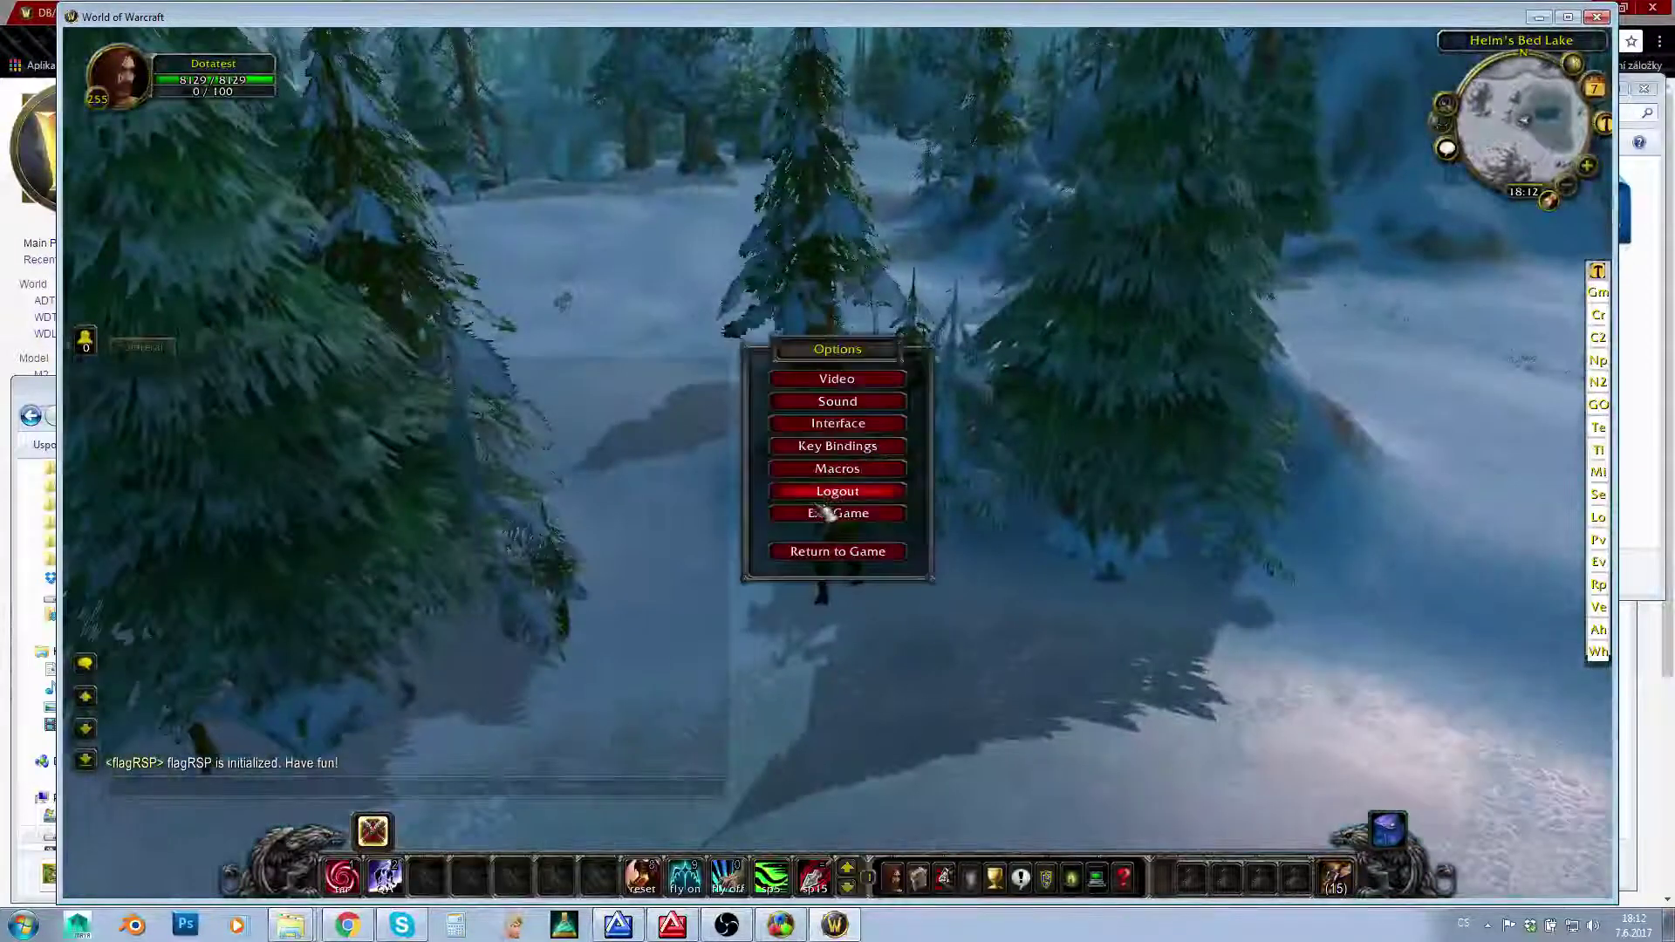
pyautogui.press('Escape')
pyautogui.hotkey('alt', 'F4')
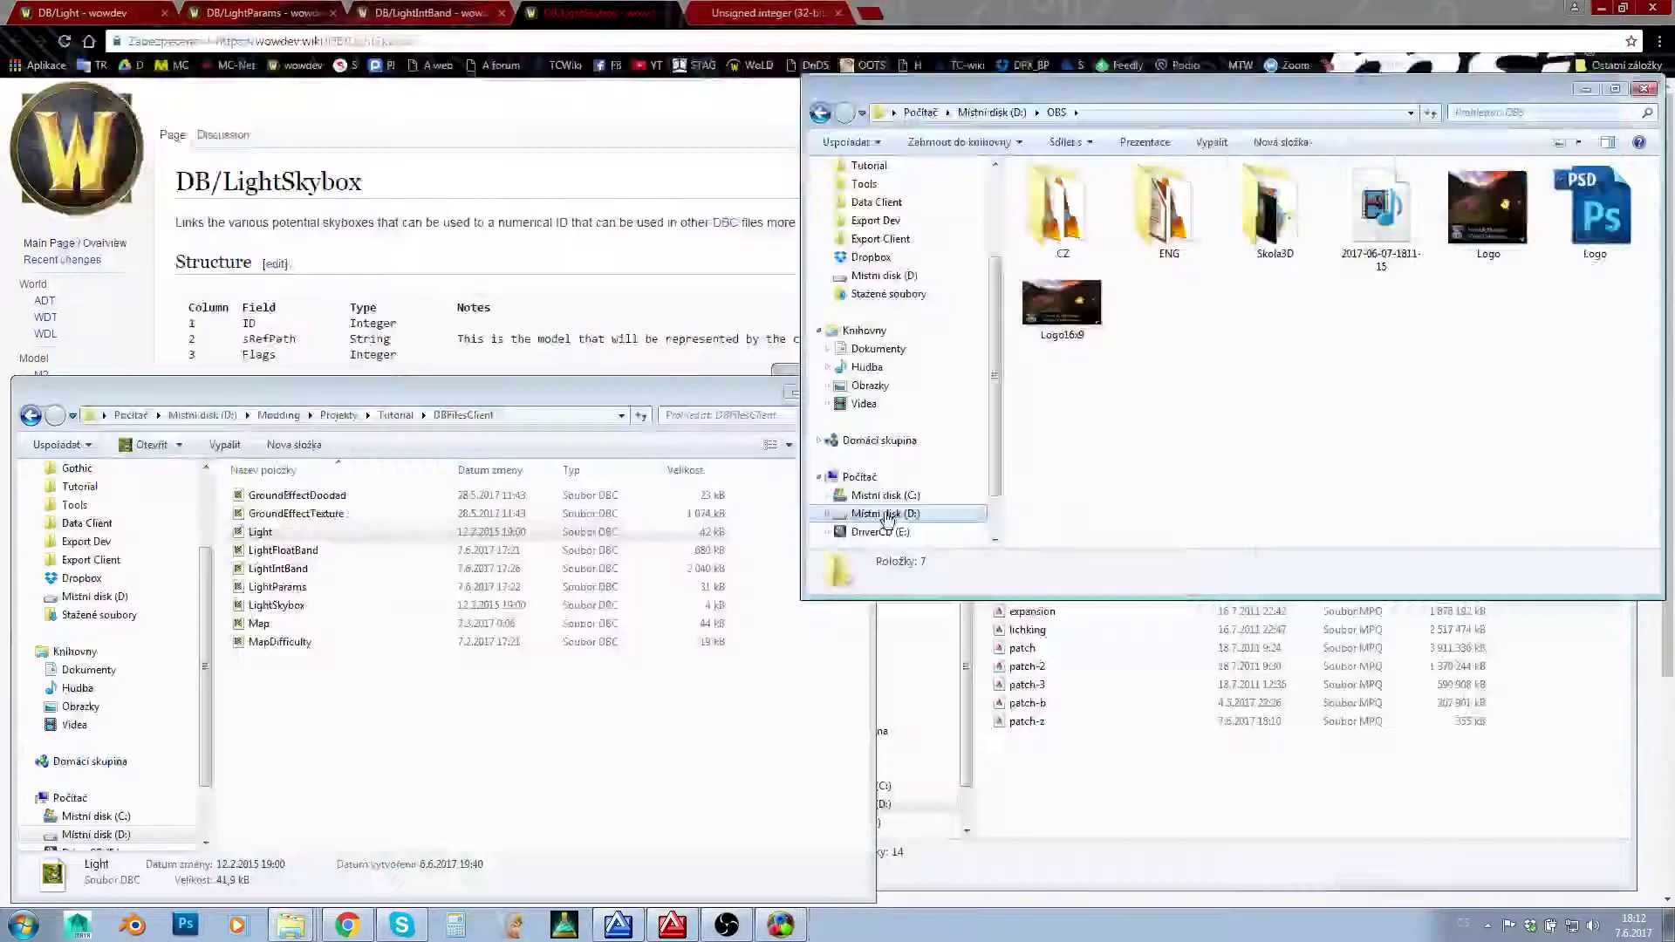
pyautogui.click(1097, 777)
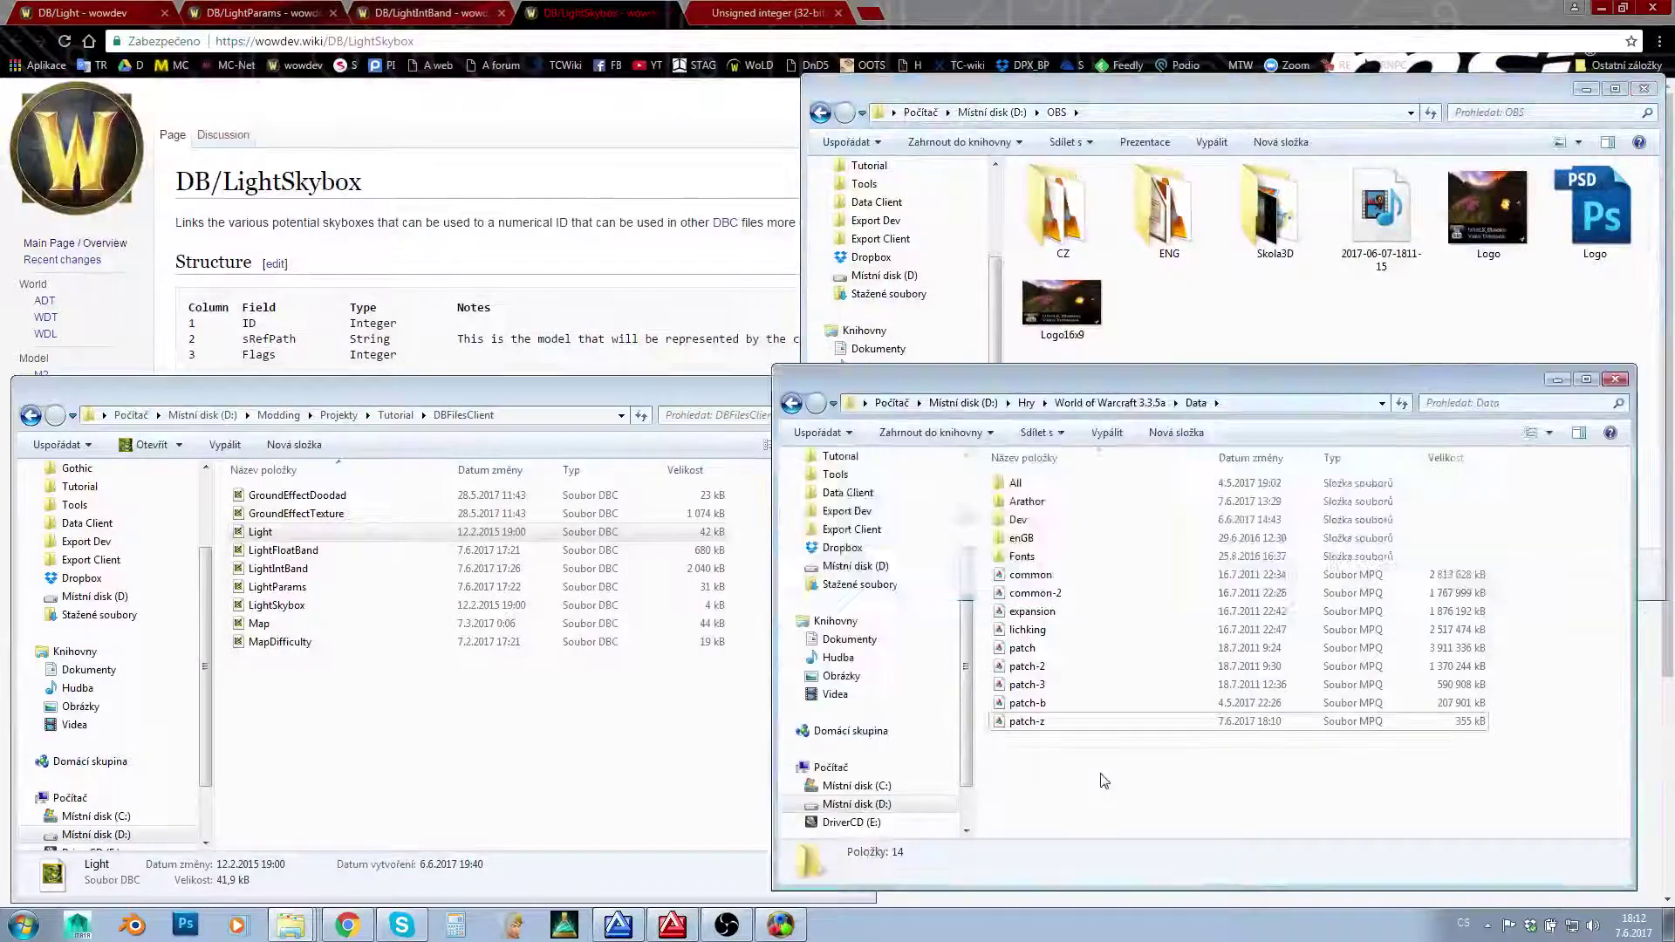
pyautogui.click(1586, 91)
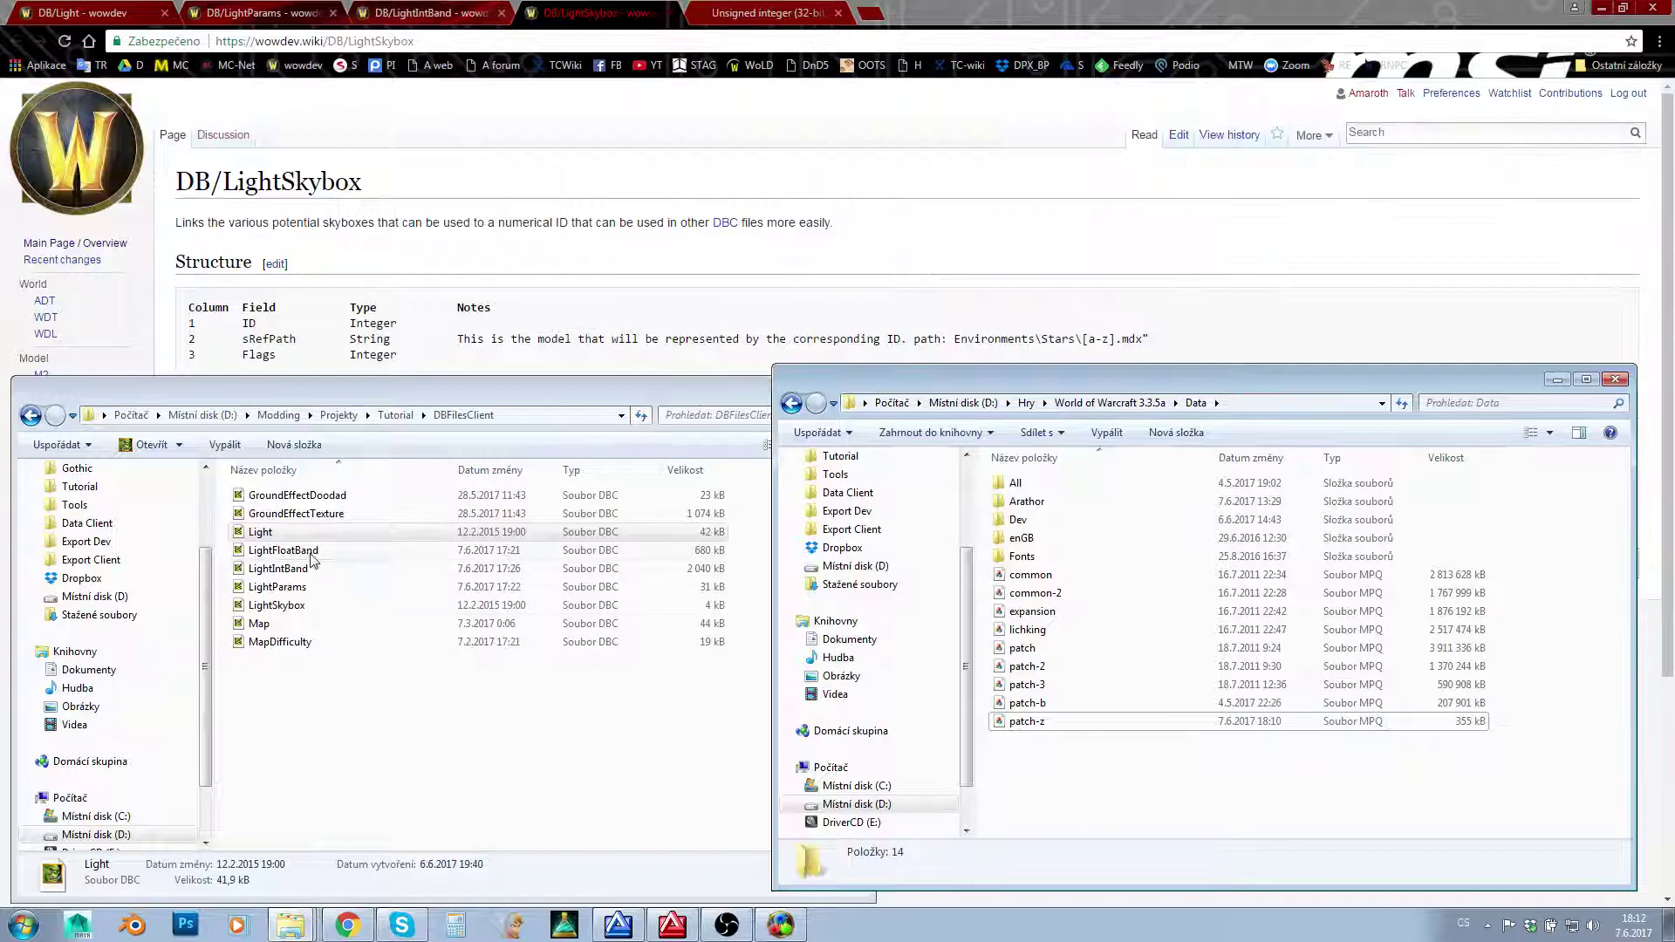
# Open the Light DBC file from the DBFilesClient folder in WDBX Editor and minimize the Open Broadcaster Software window.
pyautogui.click(289, 539)
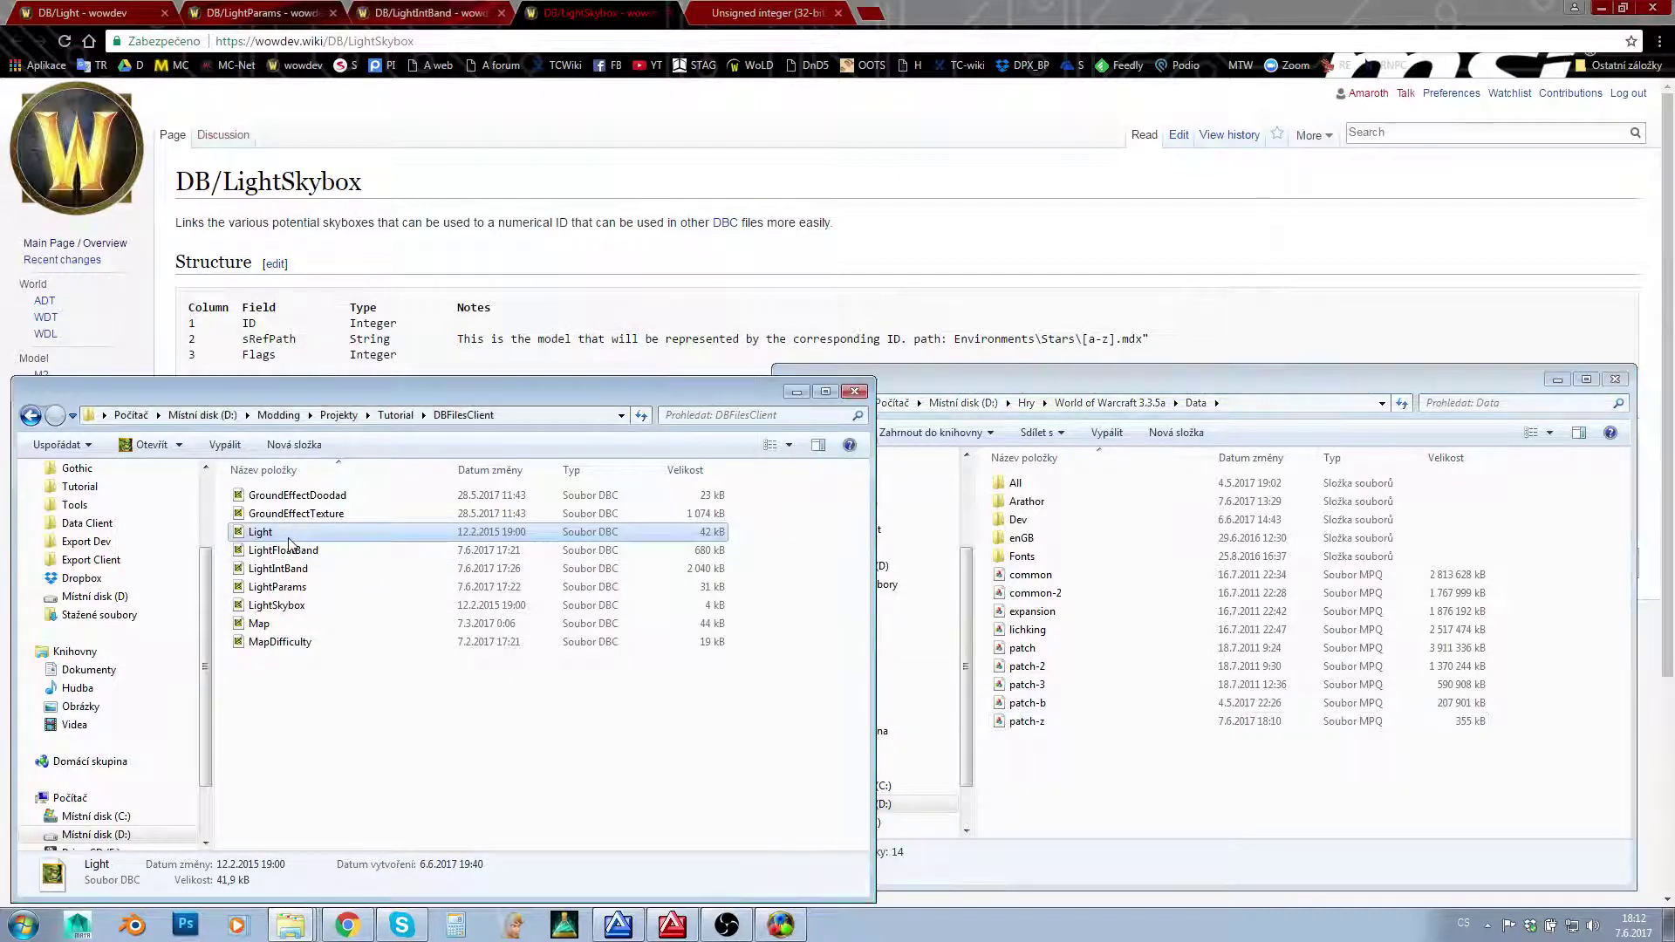
pyautogui.moveTo(289, 542); pyautogui.dragTo(645, 820)
pyautogui.click(727, 925)
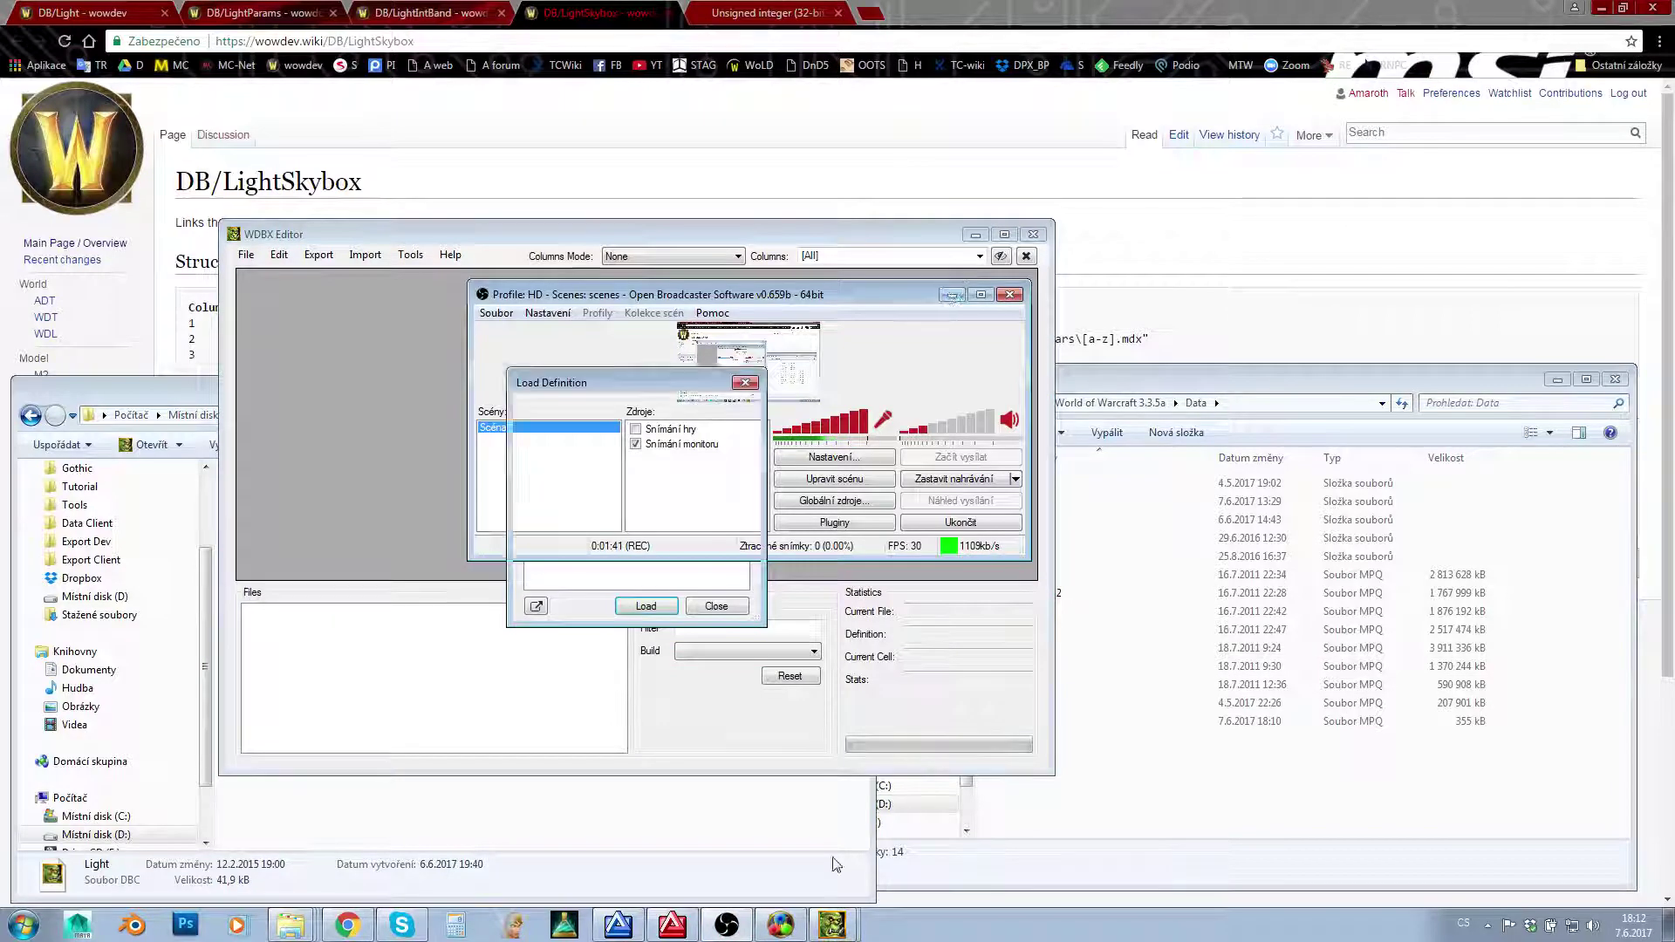
pyautogui.click(951, 294)
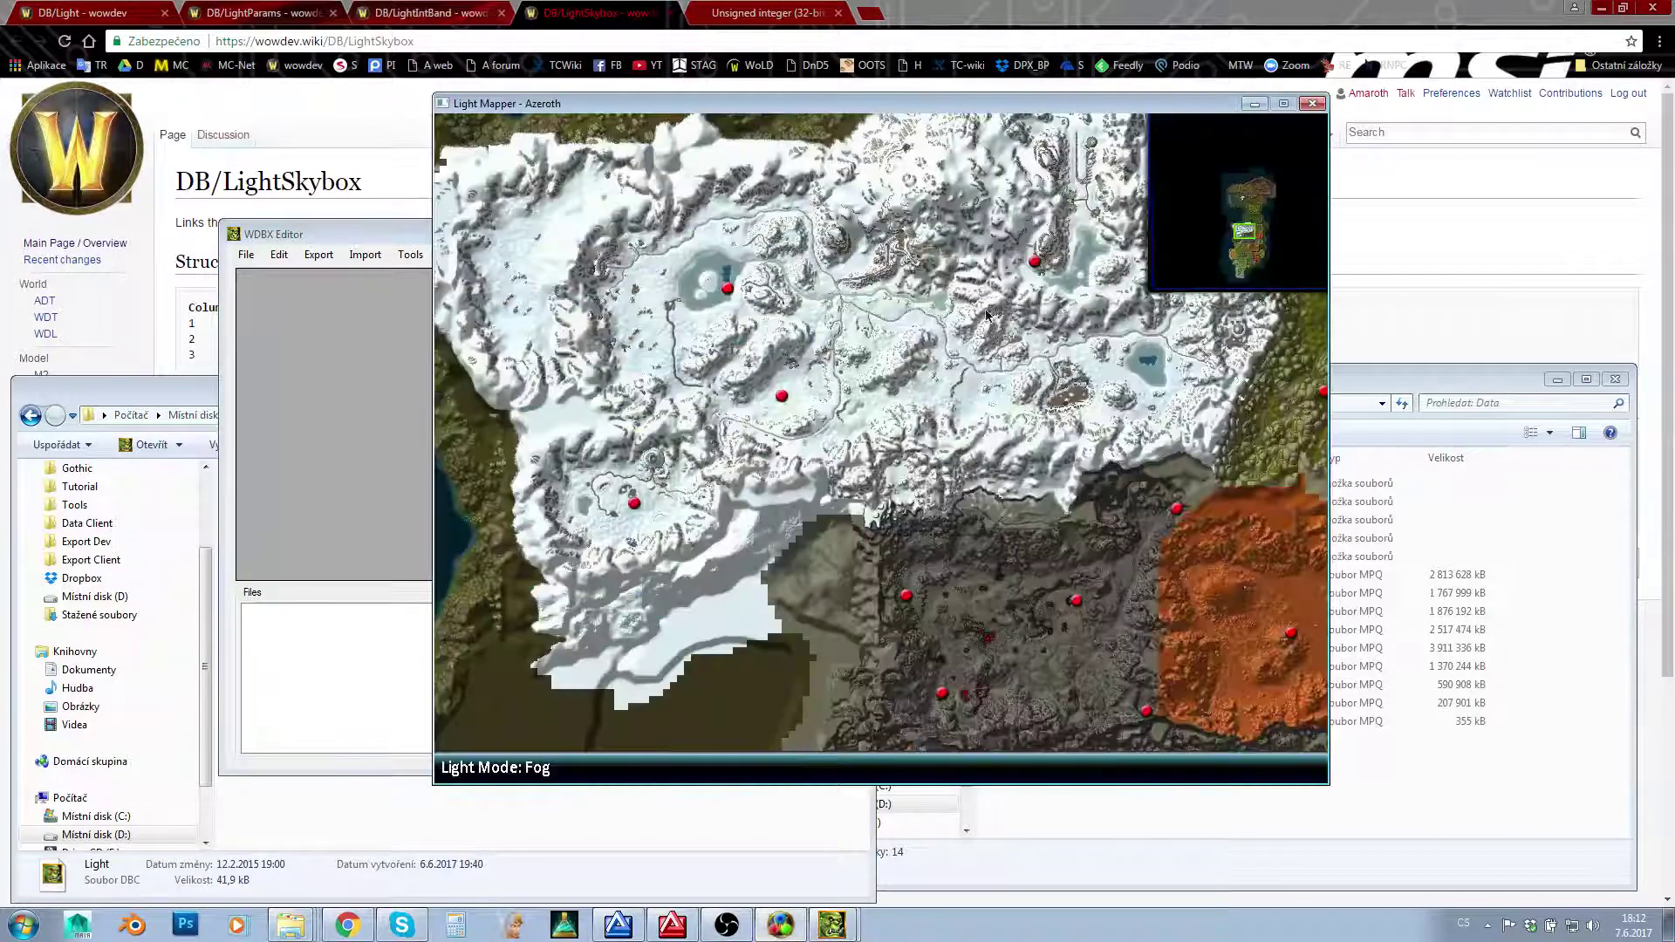
# Check the ID, coordinates and radii of the light covering the eastern snow region in Light Mapper, then minimize the map.
pyautogui.moveTo(1059, 255); pyautogui.dragTo(991, 321)
pyautogui.moveTo(971, 326)
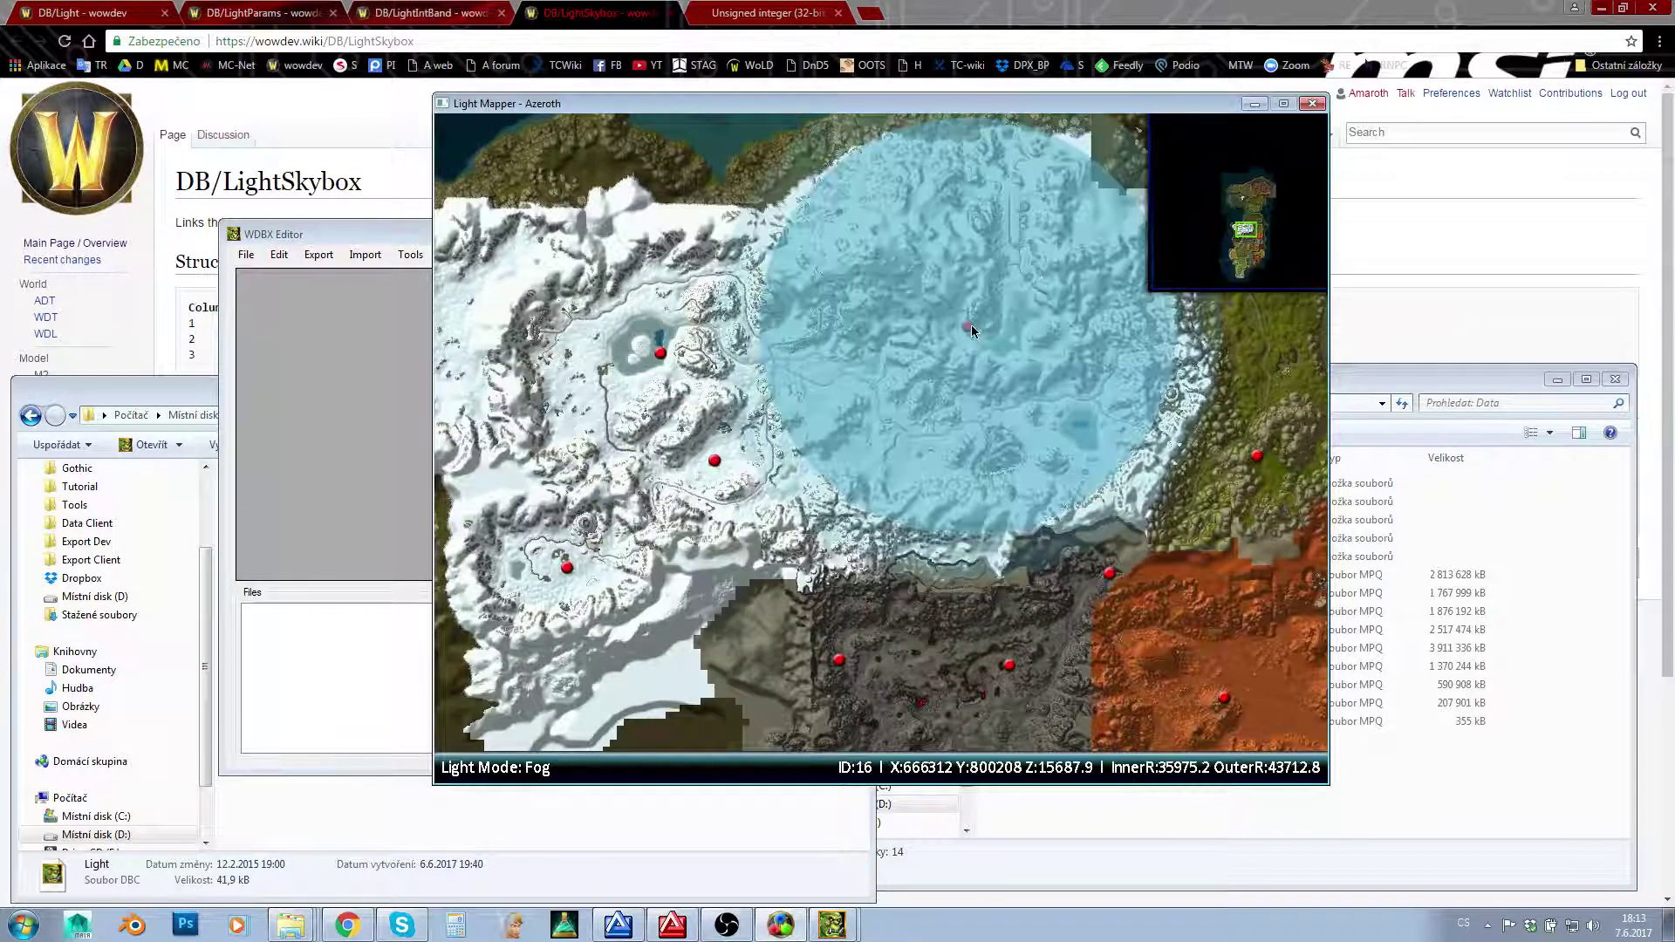
pyautogui.click(984, 284)
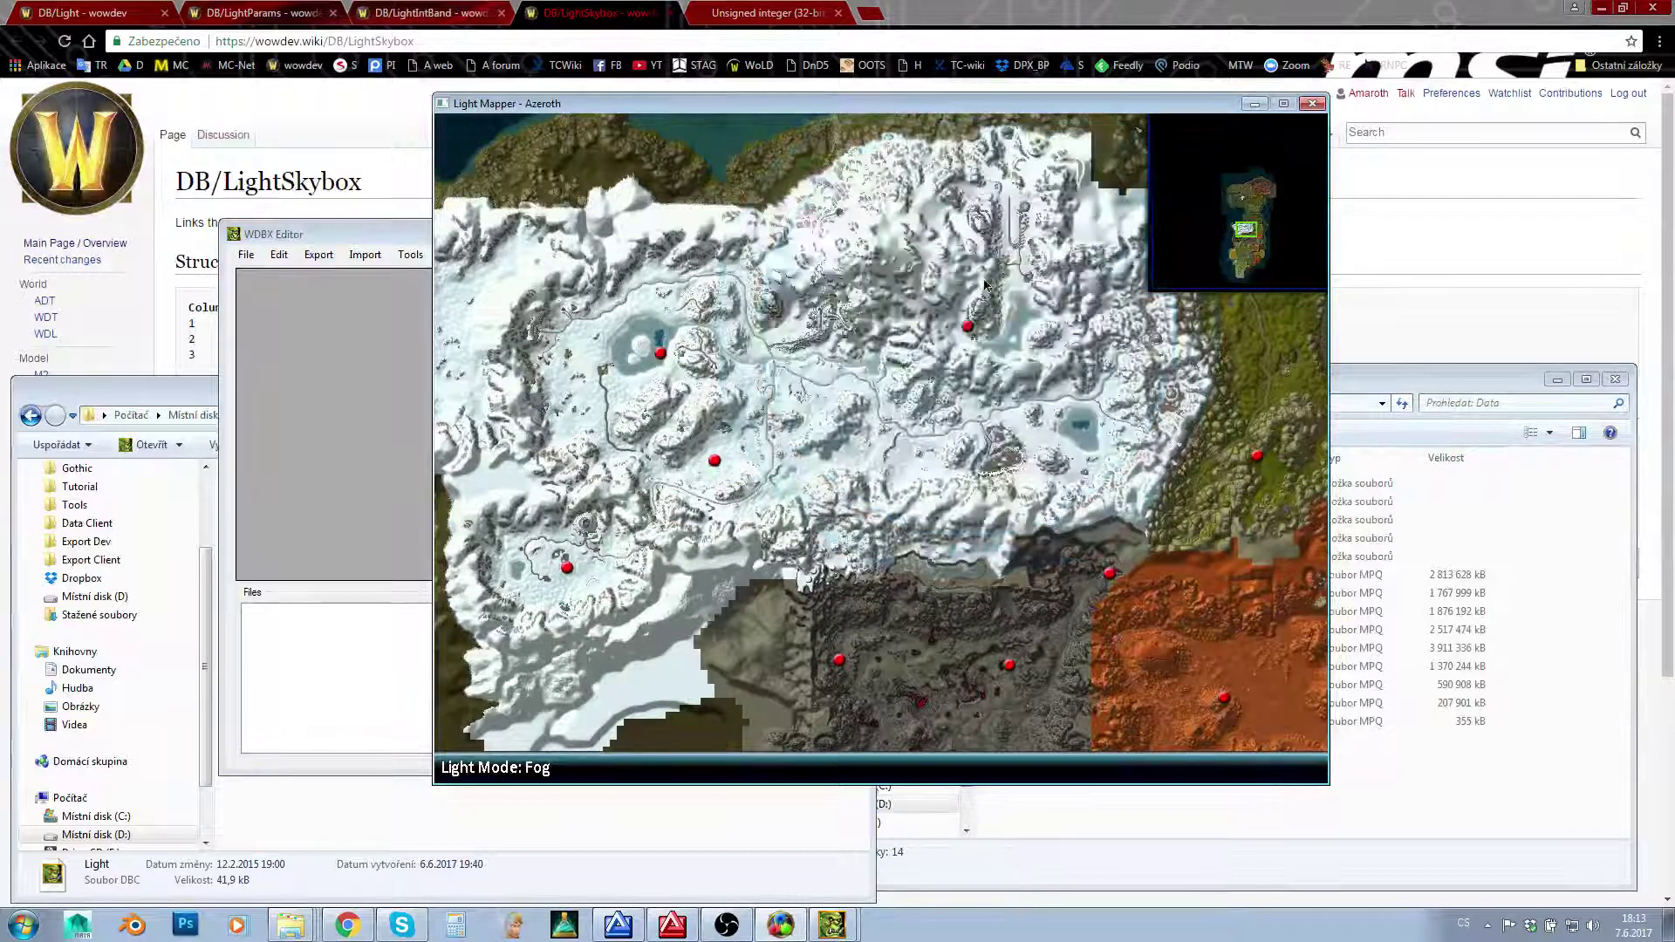
pyautogui.click(966, 327)
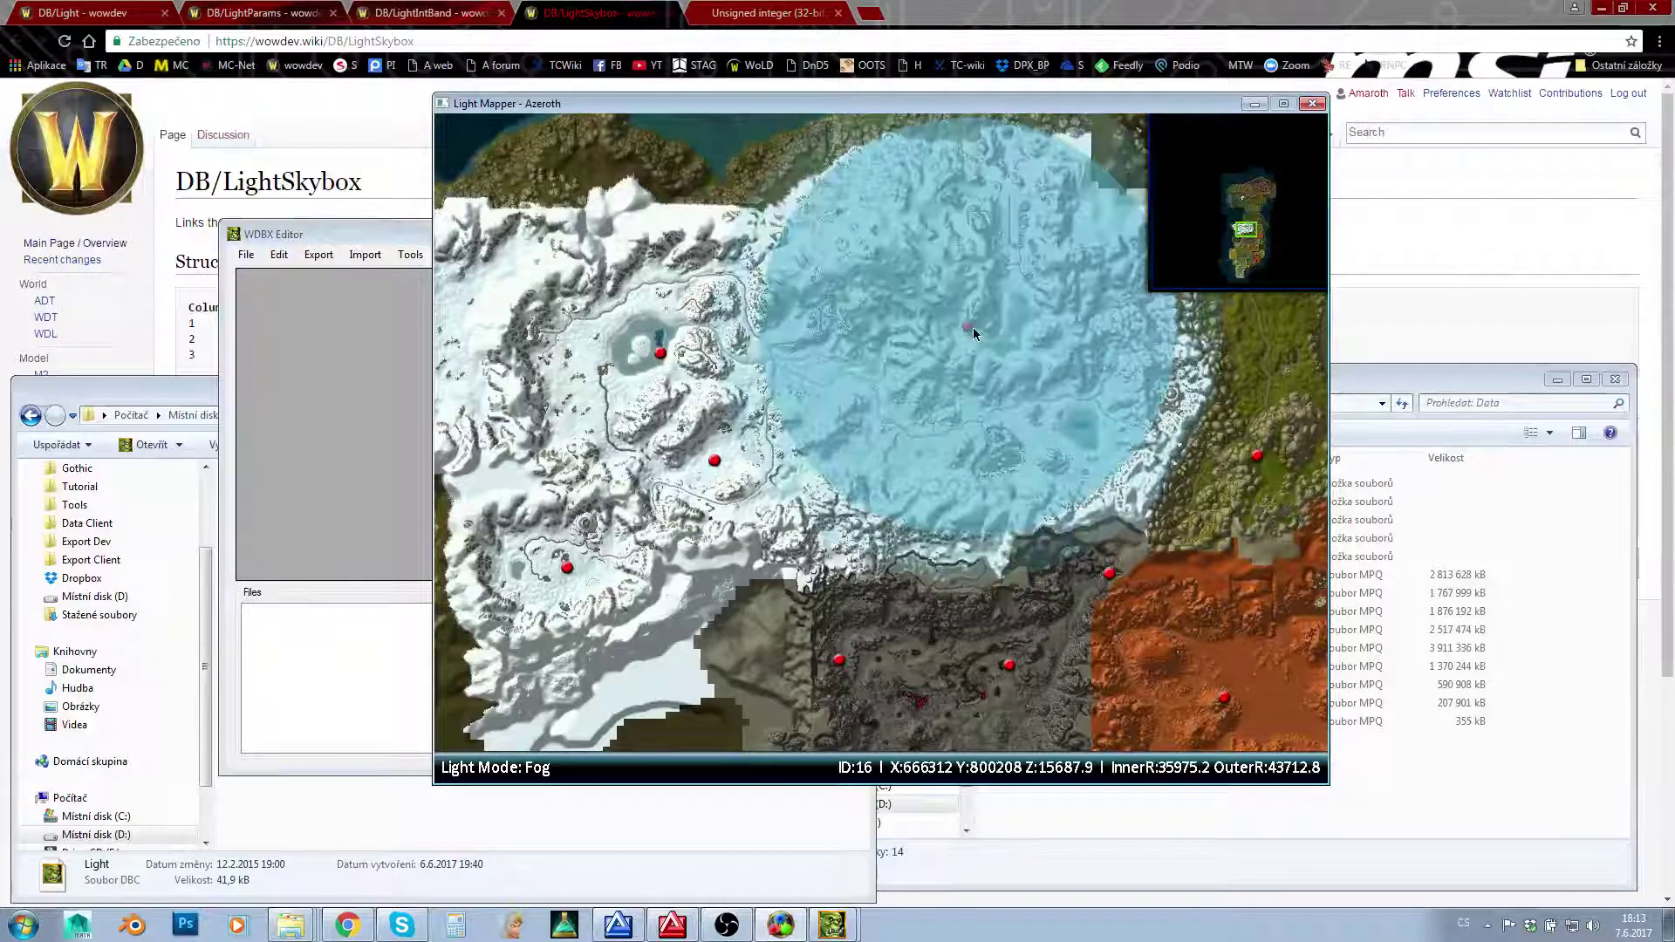
pyautogui.click(972, 327)
pyautogui.click(1252, 105)
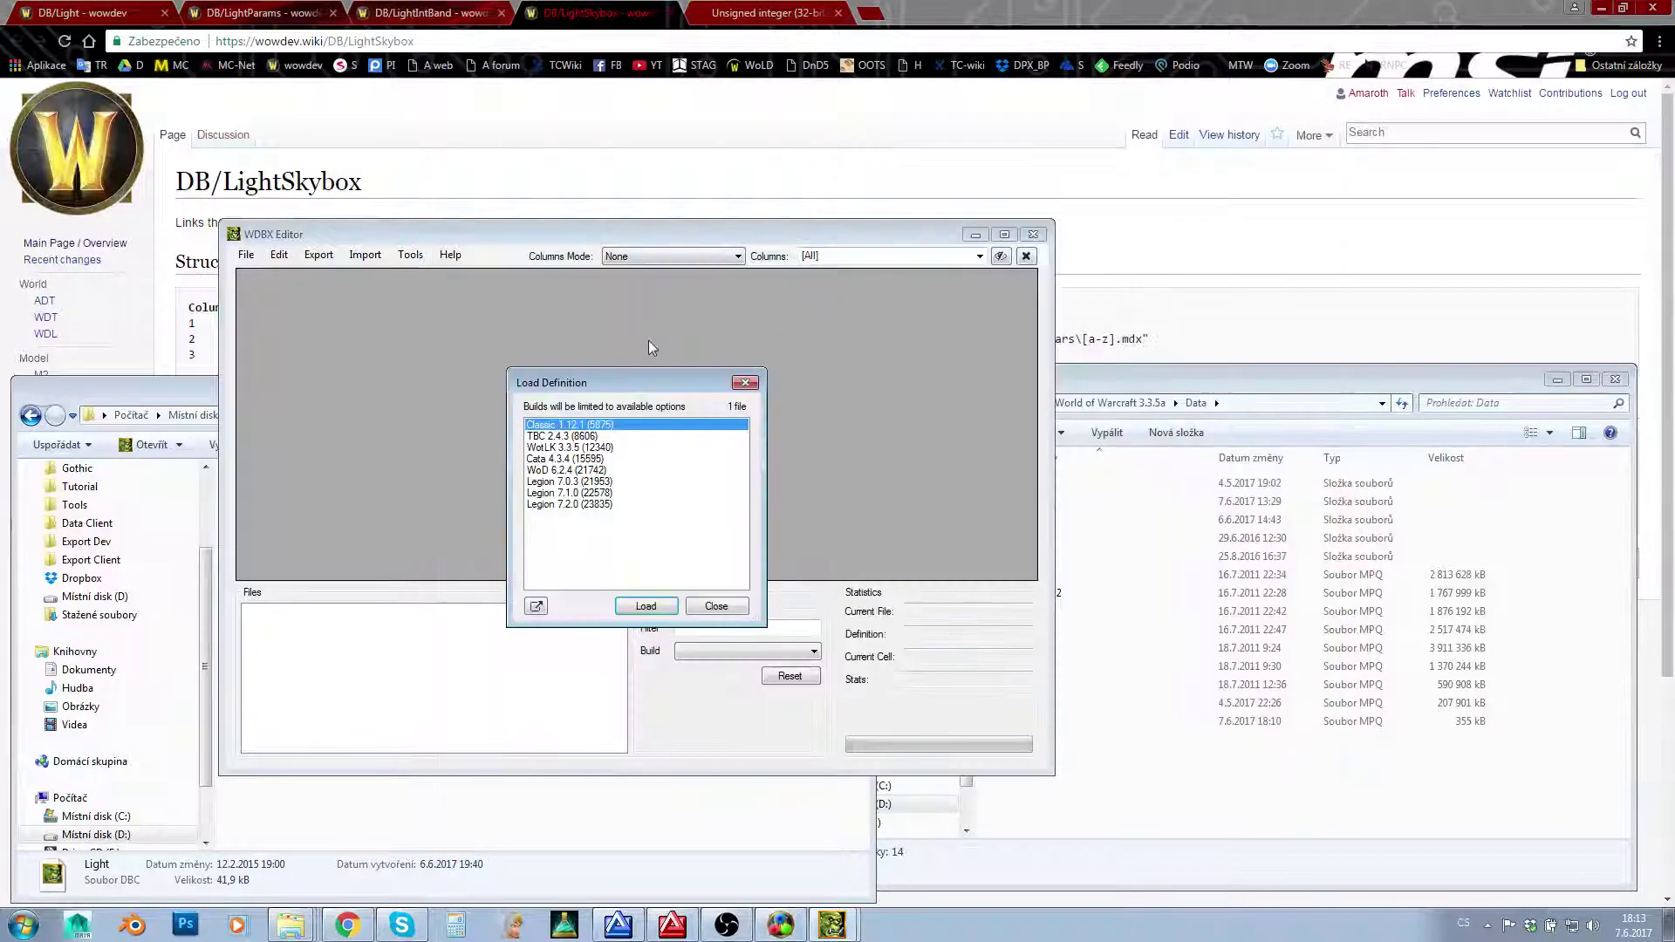
# Load Light.dbc with the WotLK 3.3.5 (12340) definition and select the record with ID 16.
pyautogui.doubleClick(553, 448)
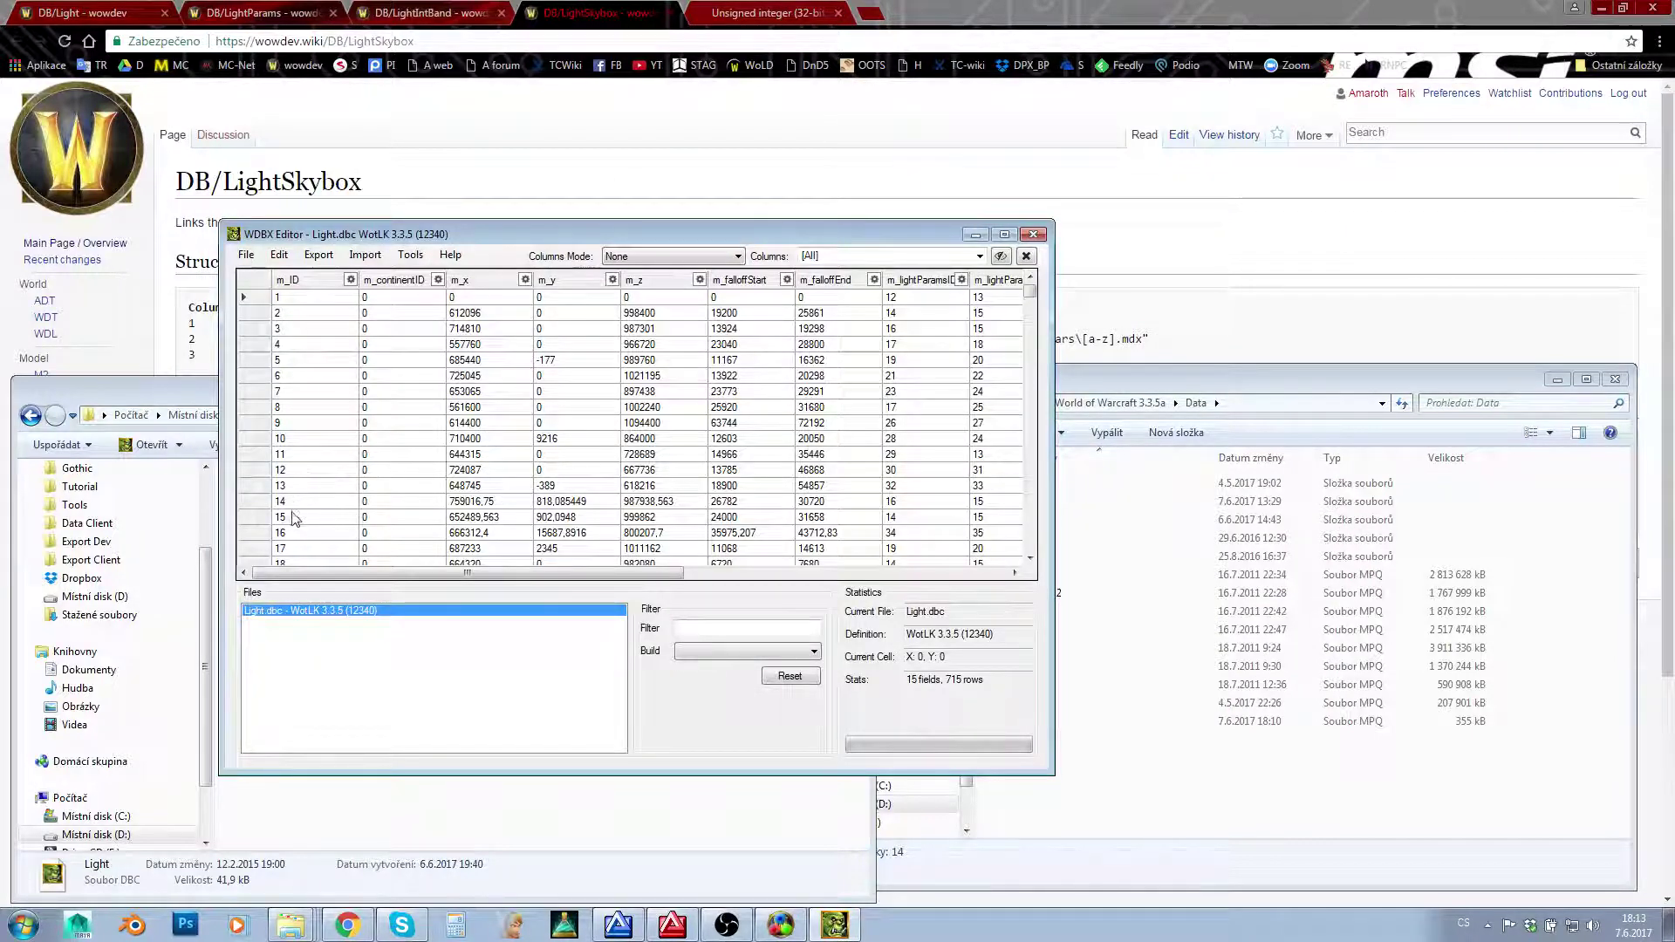
pyautogui.click(295, 534)
pyautogui.press('Right')
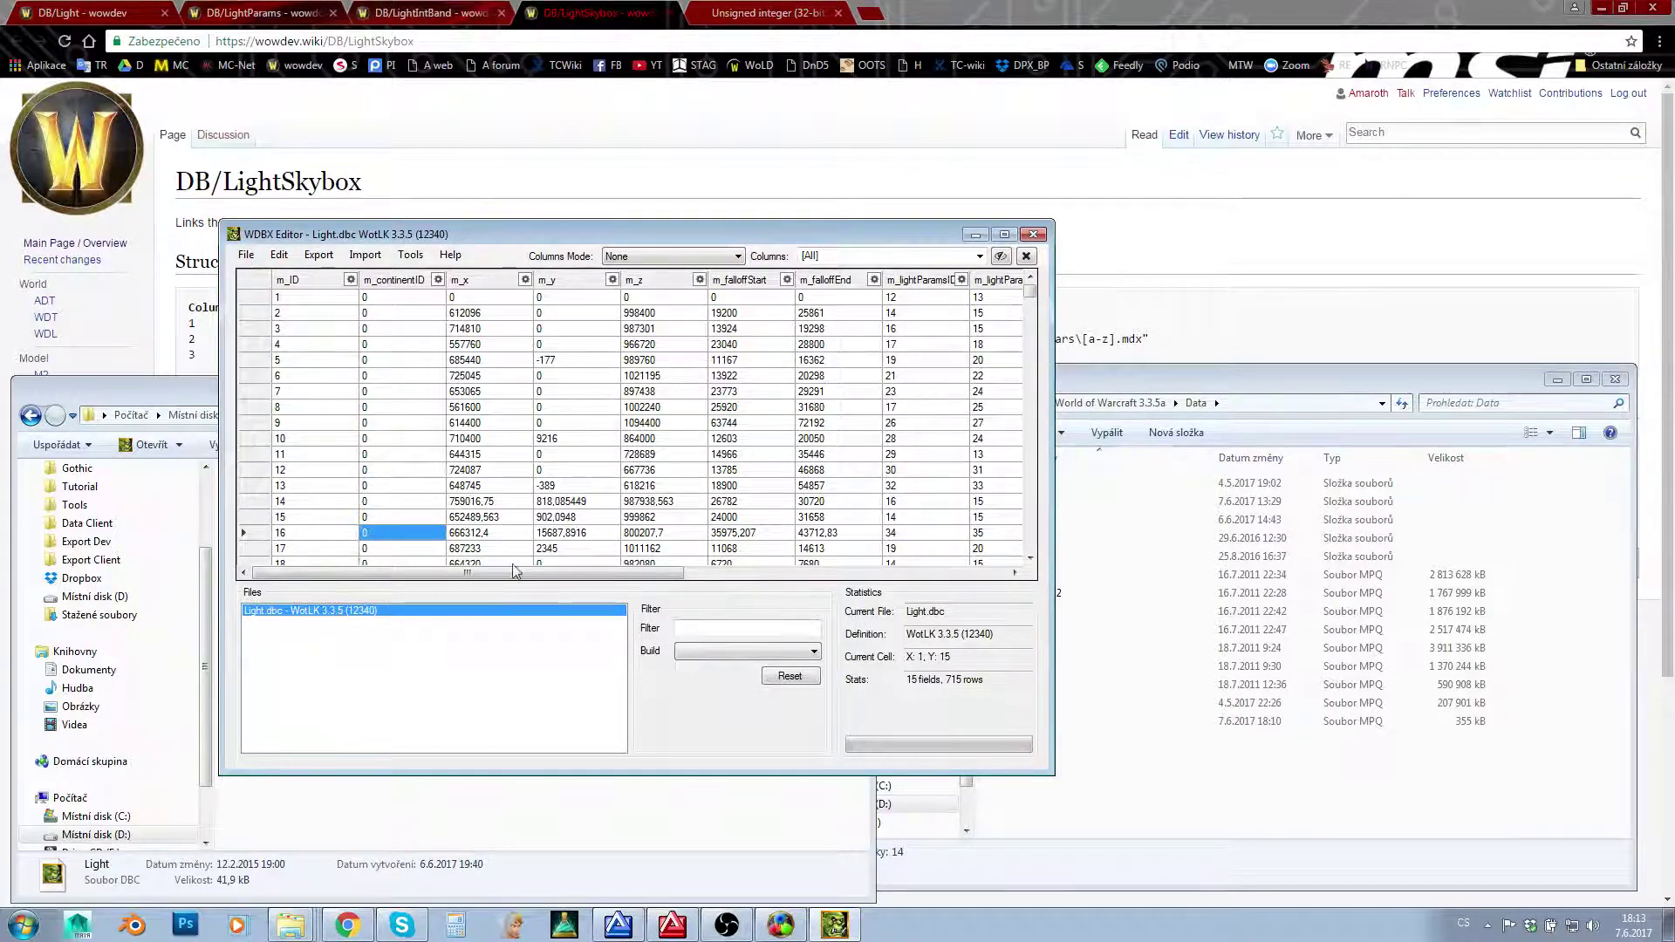
# Examine the continent, coordinate and falloff fields of the light record with ID 16.
pyautogui.press('Right')
pyautogui.press('Right')
pyautogui.press('Right')
pyautogui.press('Right')
pyautogui.press('Right')
pyautogui.press('Right')
pyautogui.press('Right')
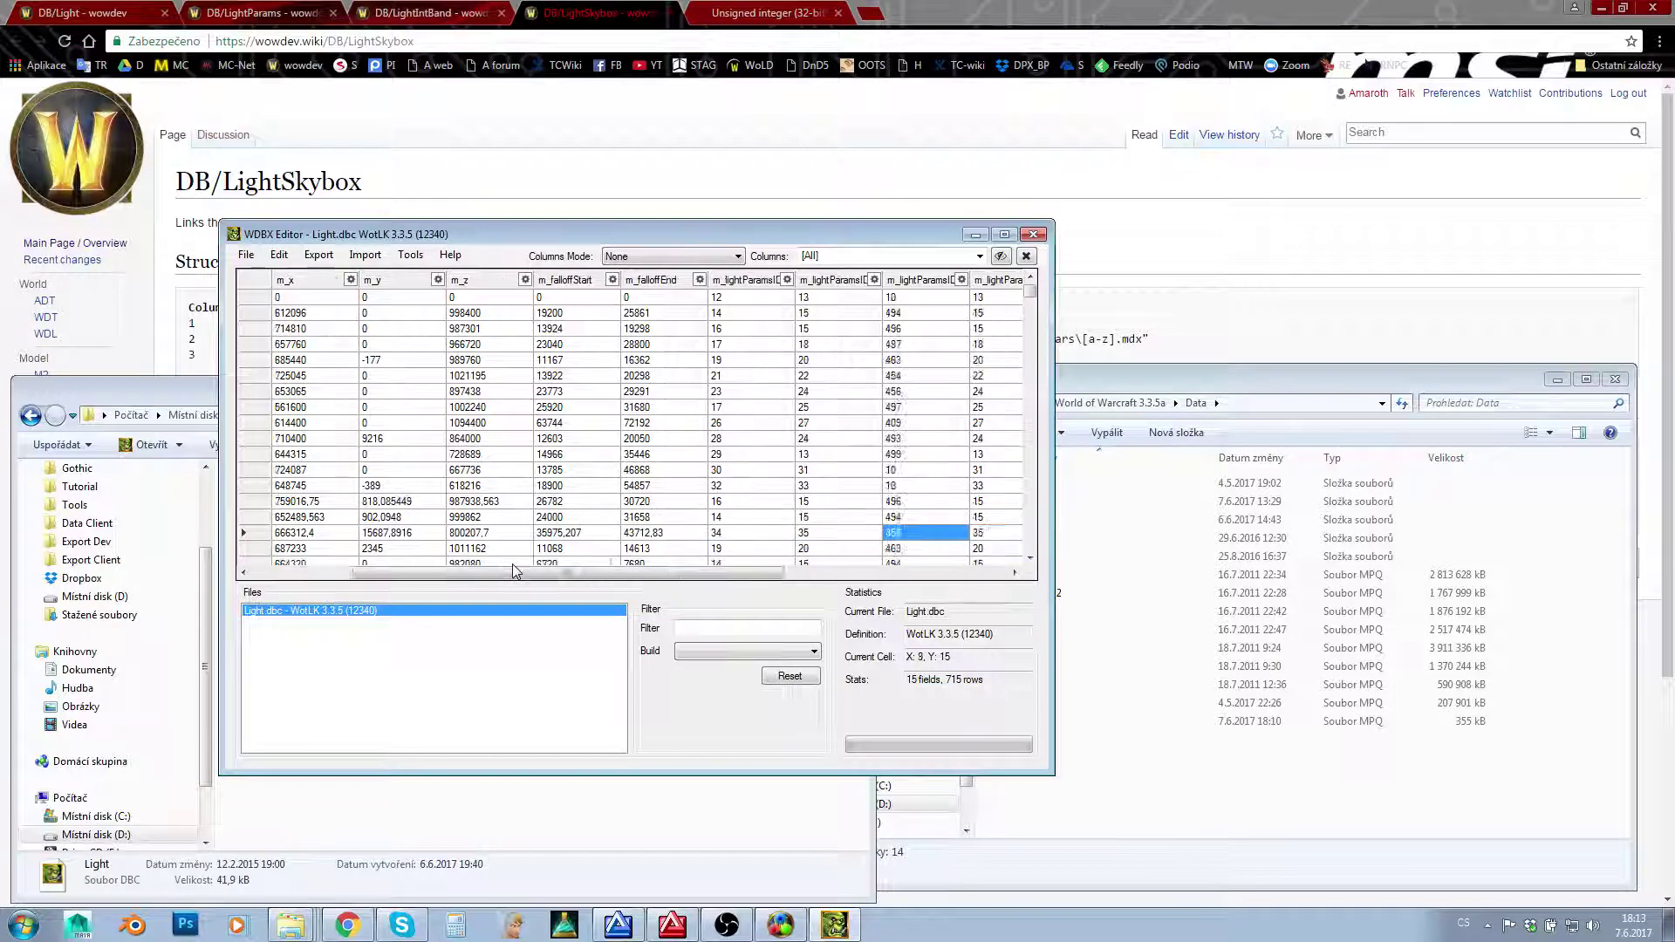
pyautogui.press('Home')
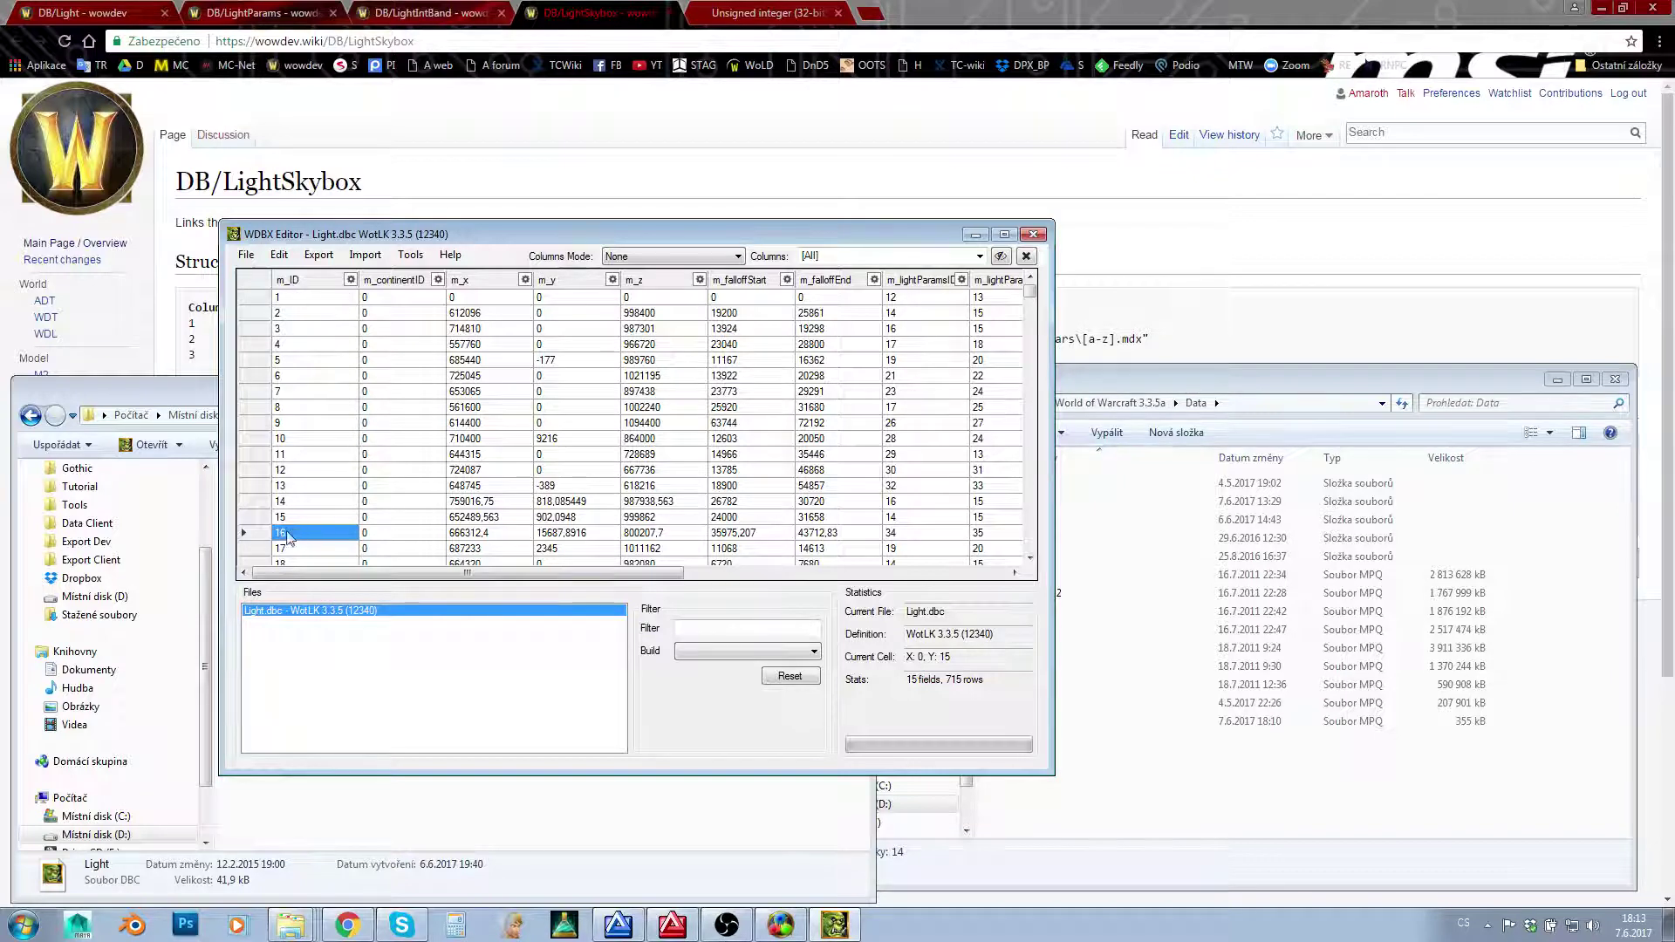
pyautogui.click(372, 538)
pyautogui.click(477, 539)
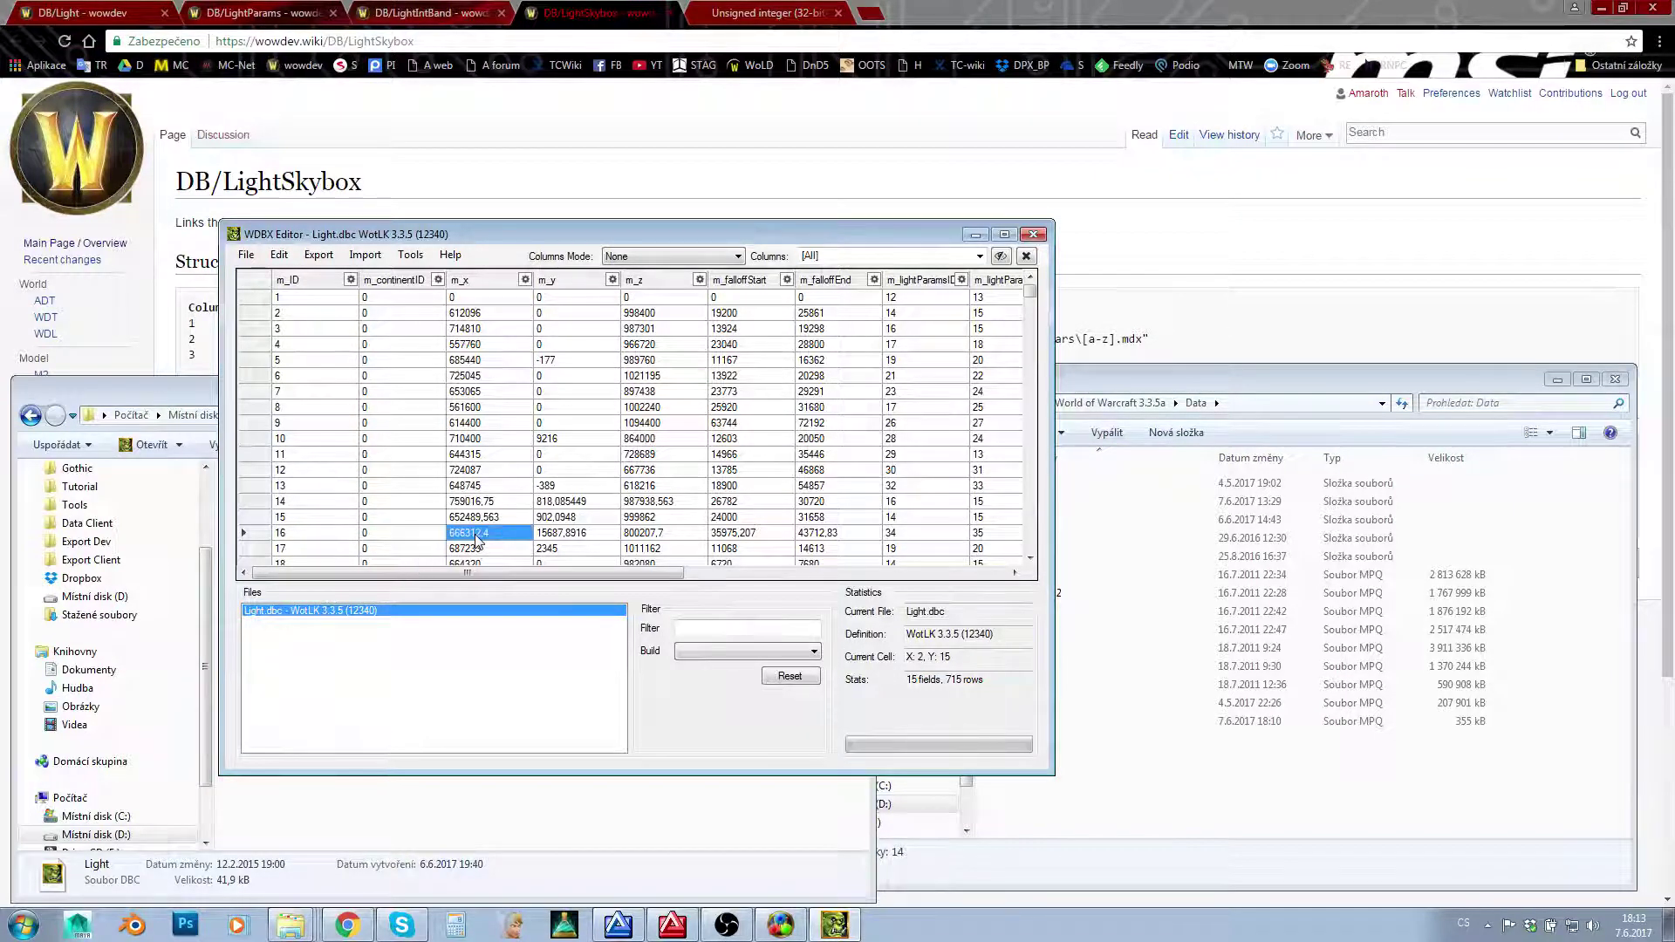
pyautogui.press('Right')
pyautogui.press('Right')
pyautogui.press('Right')
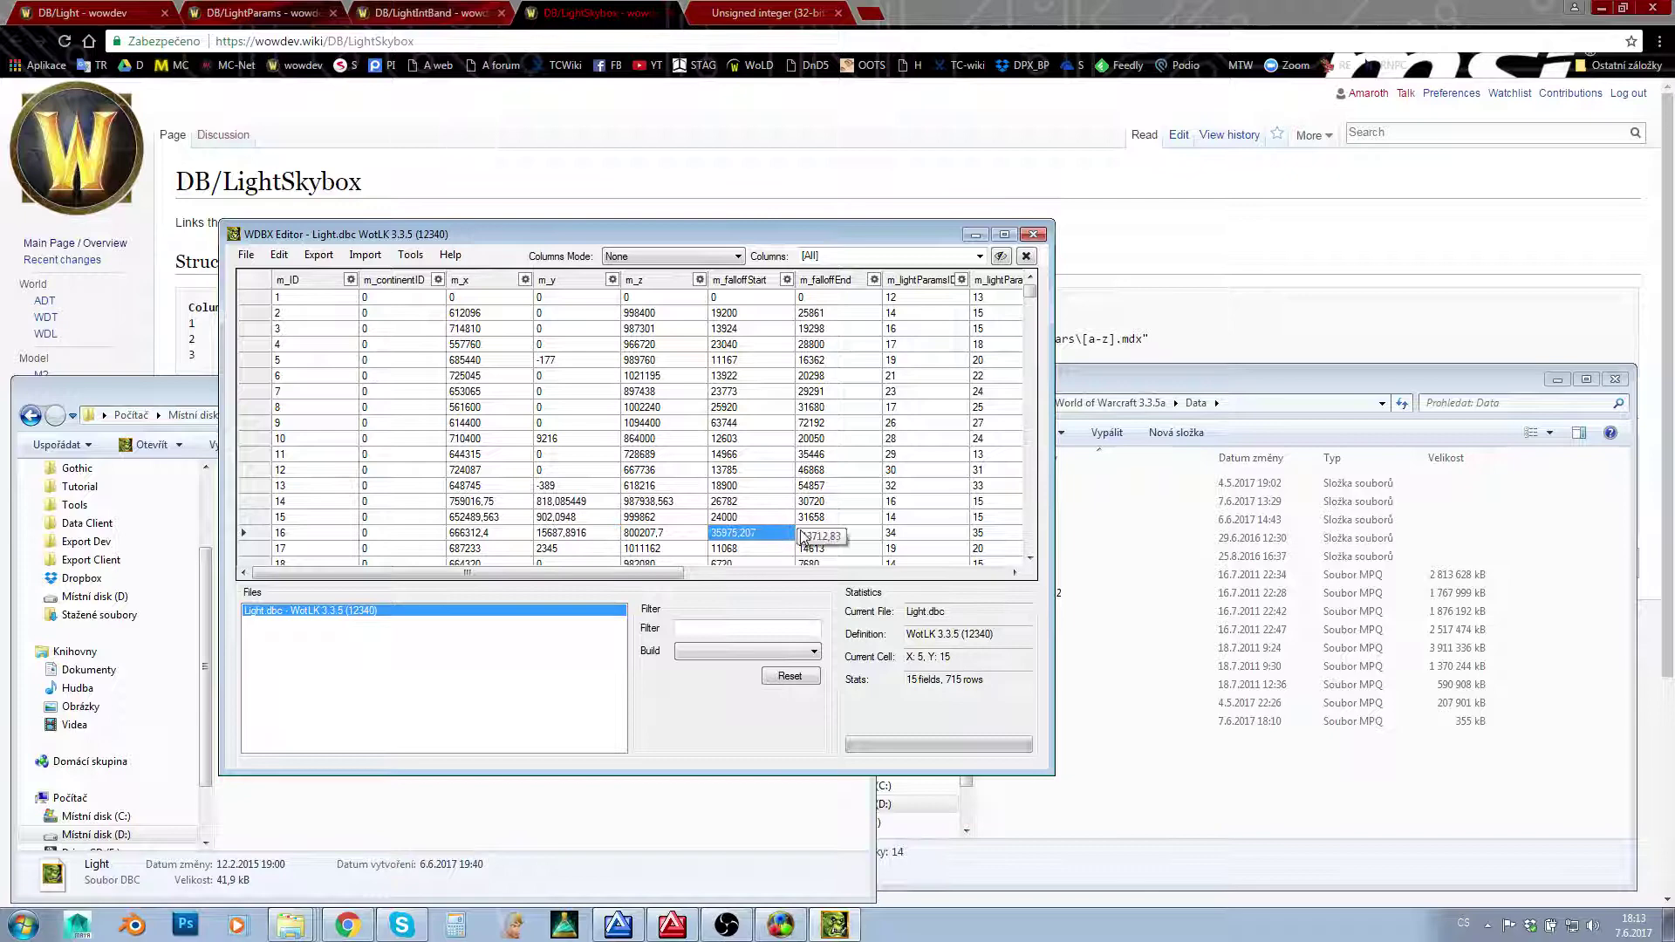
pyautogui.press('Left')
pyautogui.press('Left')
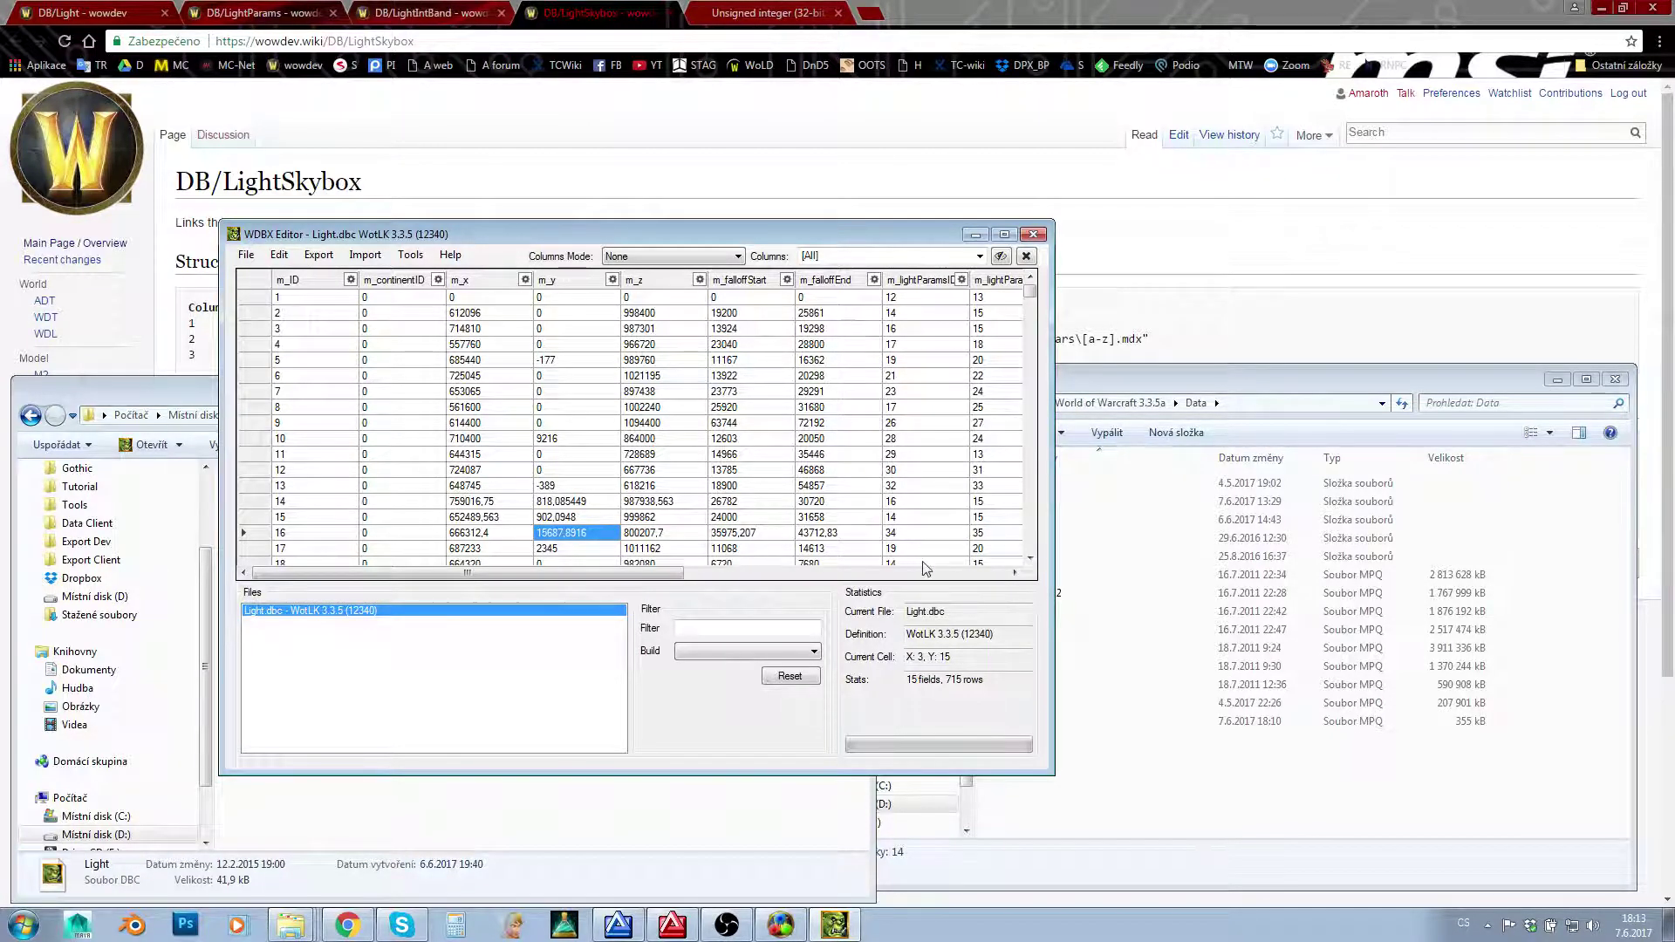
# Look through the light parameter columns and select the first m_lightParamsID value of record 16.
pyautogui.click(925, 517)
pyautogui.press('Right')
pyautogui.press('Right')
pyautogui.press('Right')
pyautogui.press('Right')
pyautogui.press('Right')
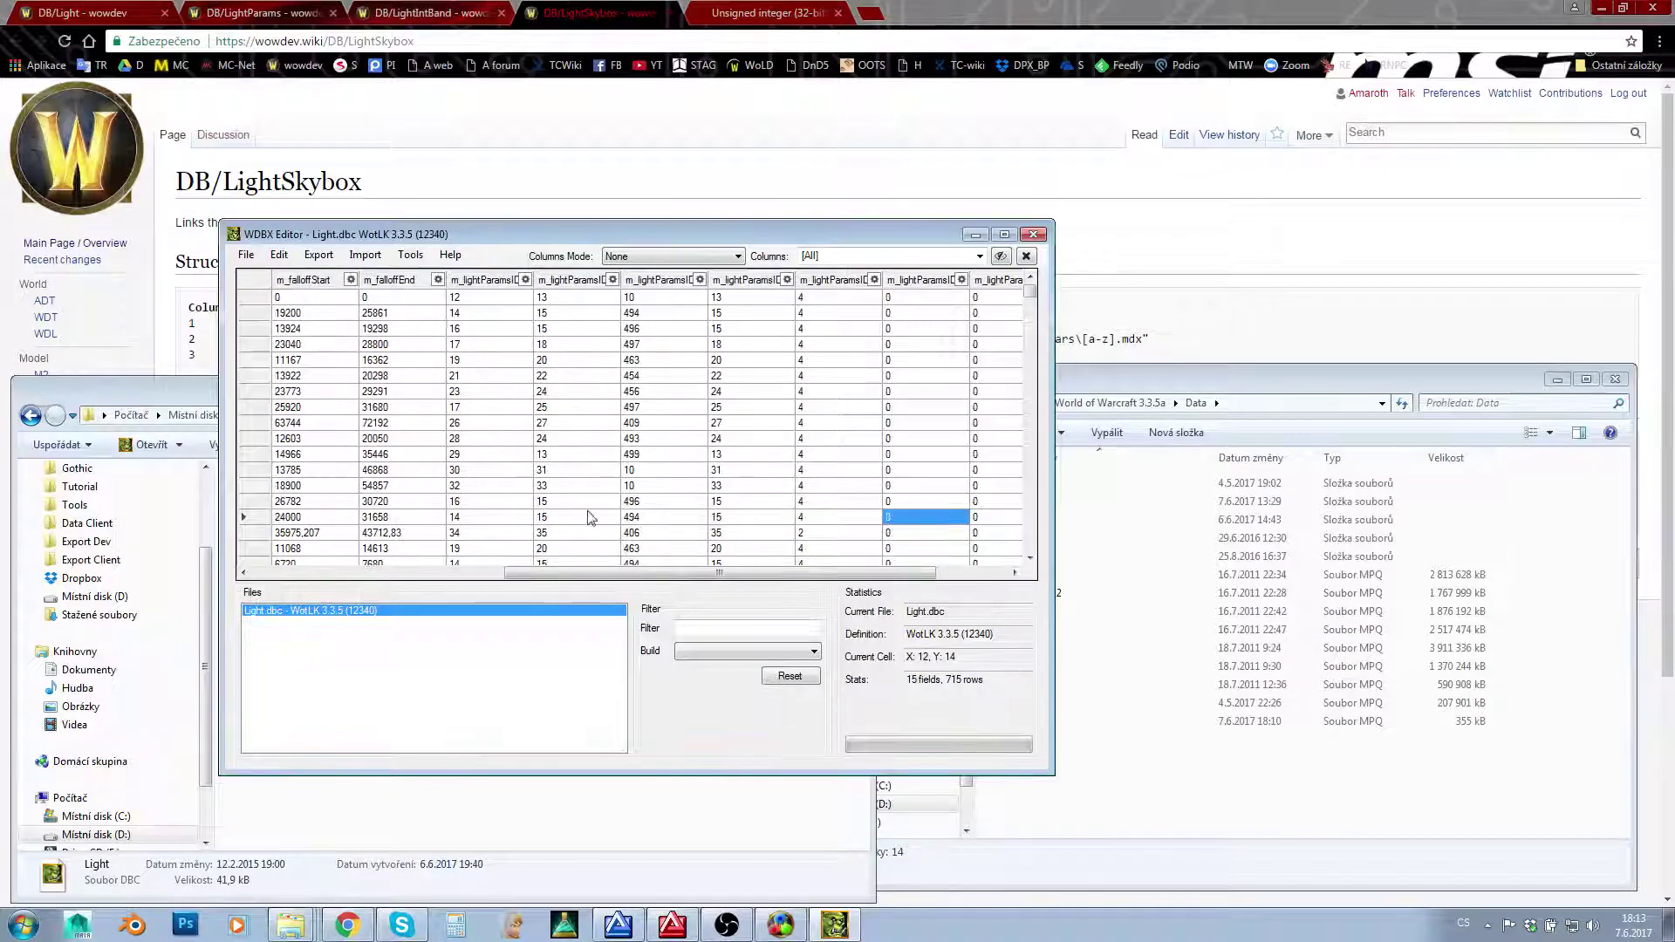
pyautogui.click(494, 533)
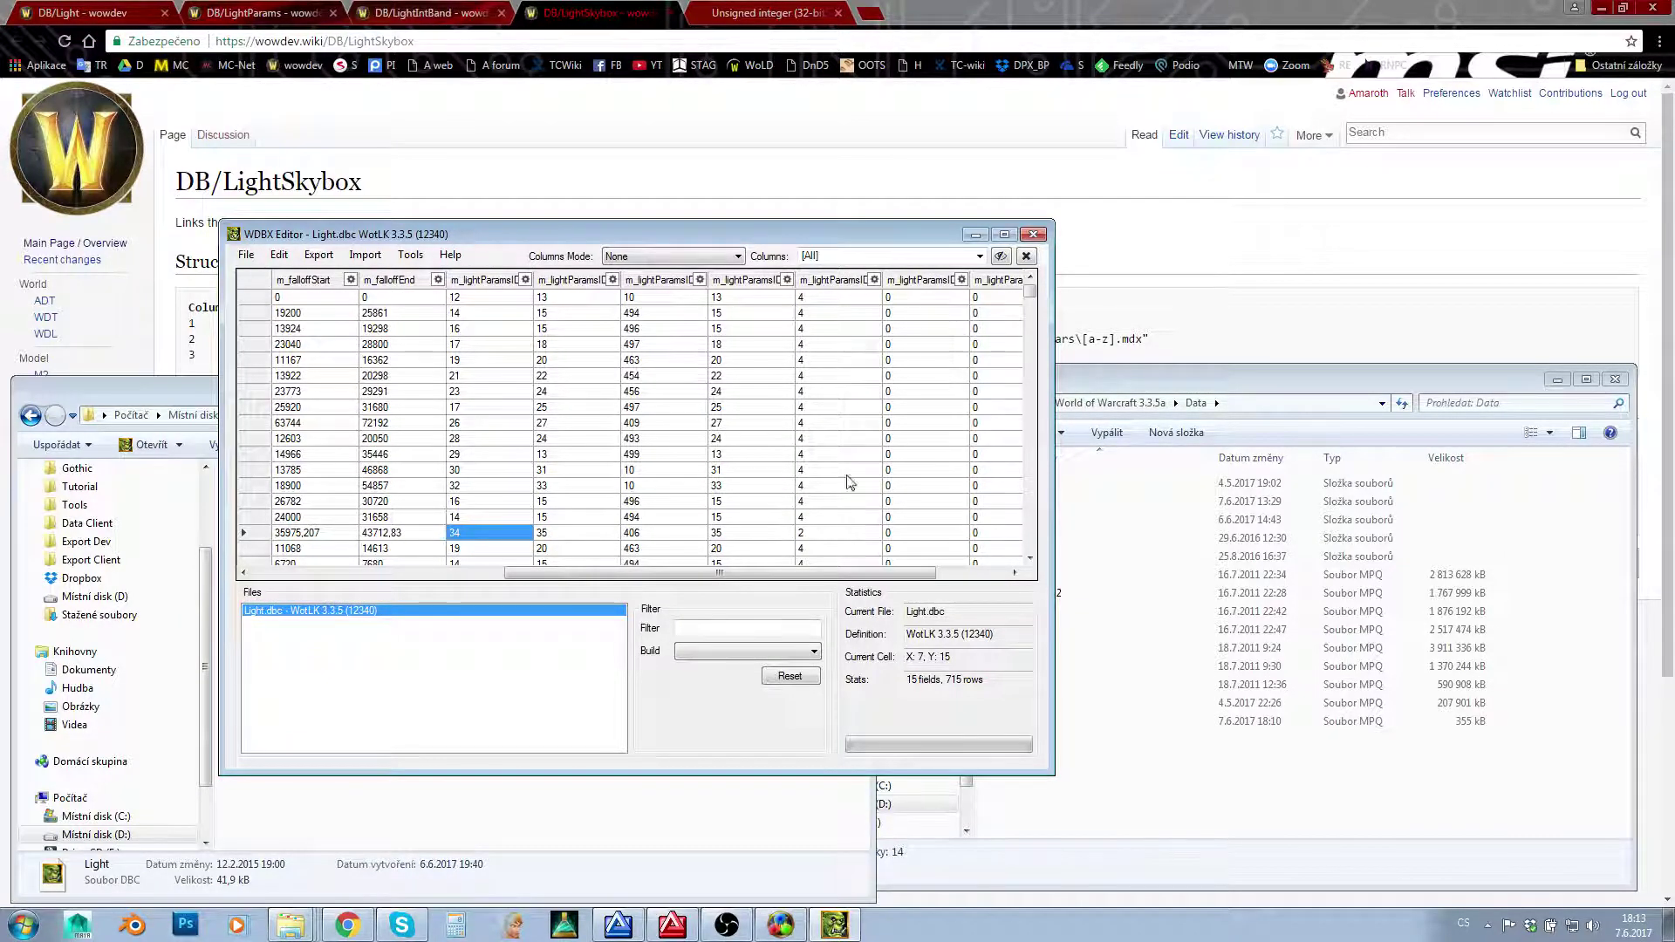
# Widen and reposition the WDBX Editor window so that all Light.dbc columns fit in view.
pyautogui.moveTo(1055, 443); pyautogui.dragTo(1581, 445)
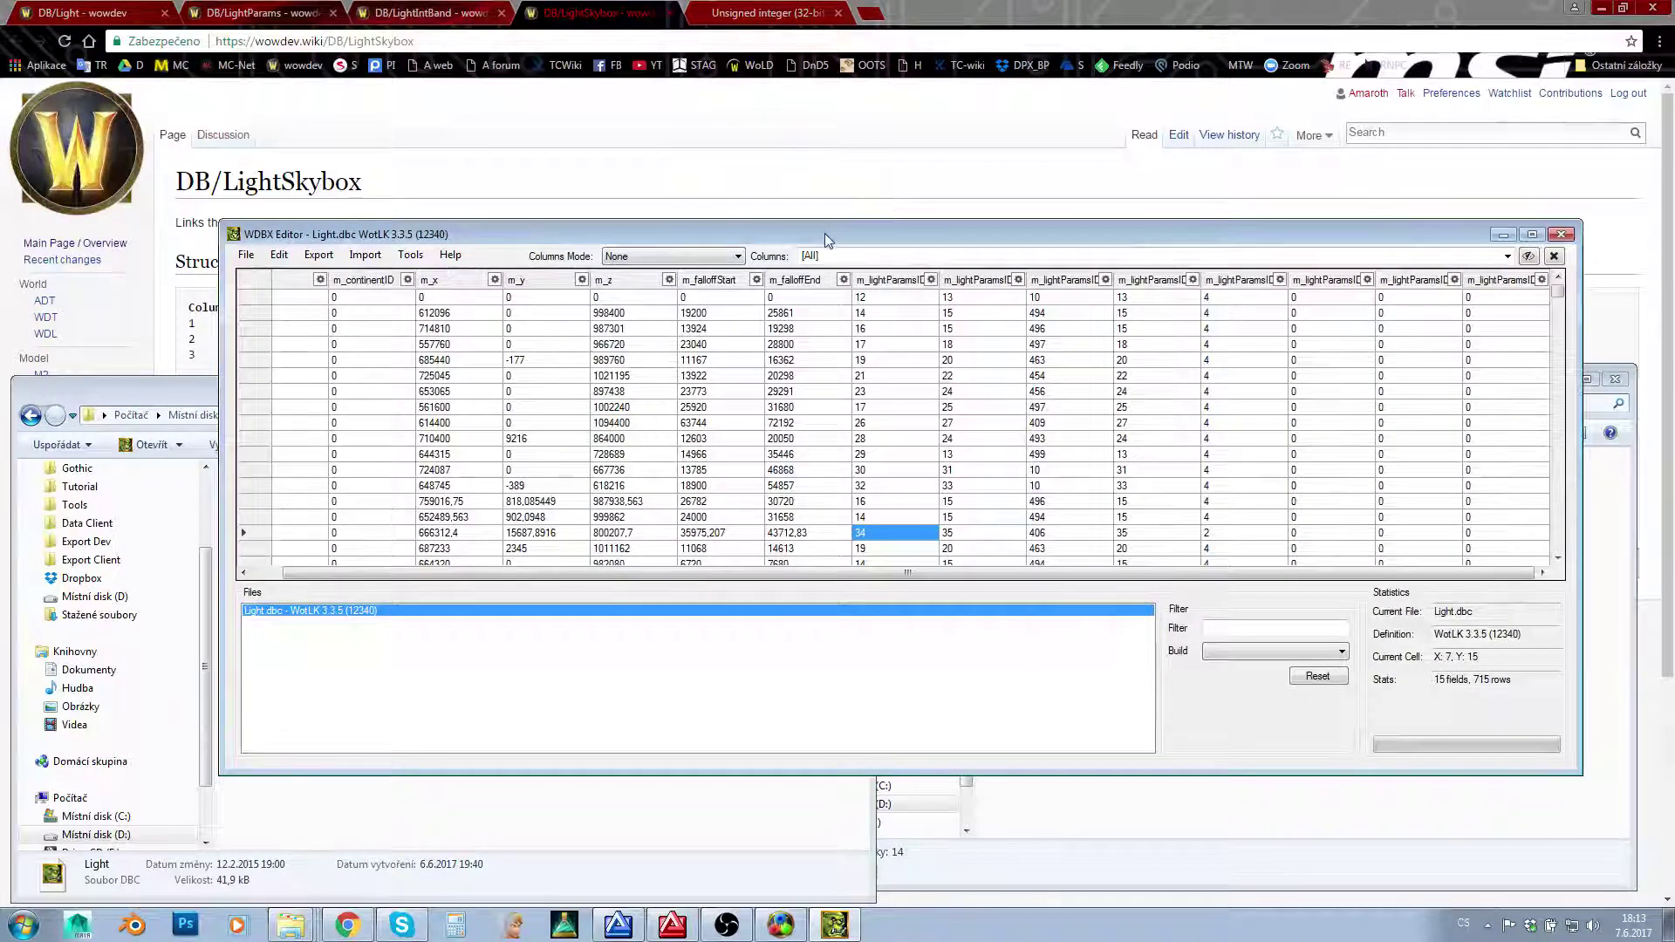
pyautogui.moveTo(824, 233); pyautogui.dragTo(652, 222)
pyautogui.moveTo(1403, 397); pyautogui.dragTo(1591, 410)
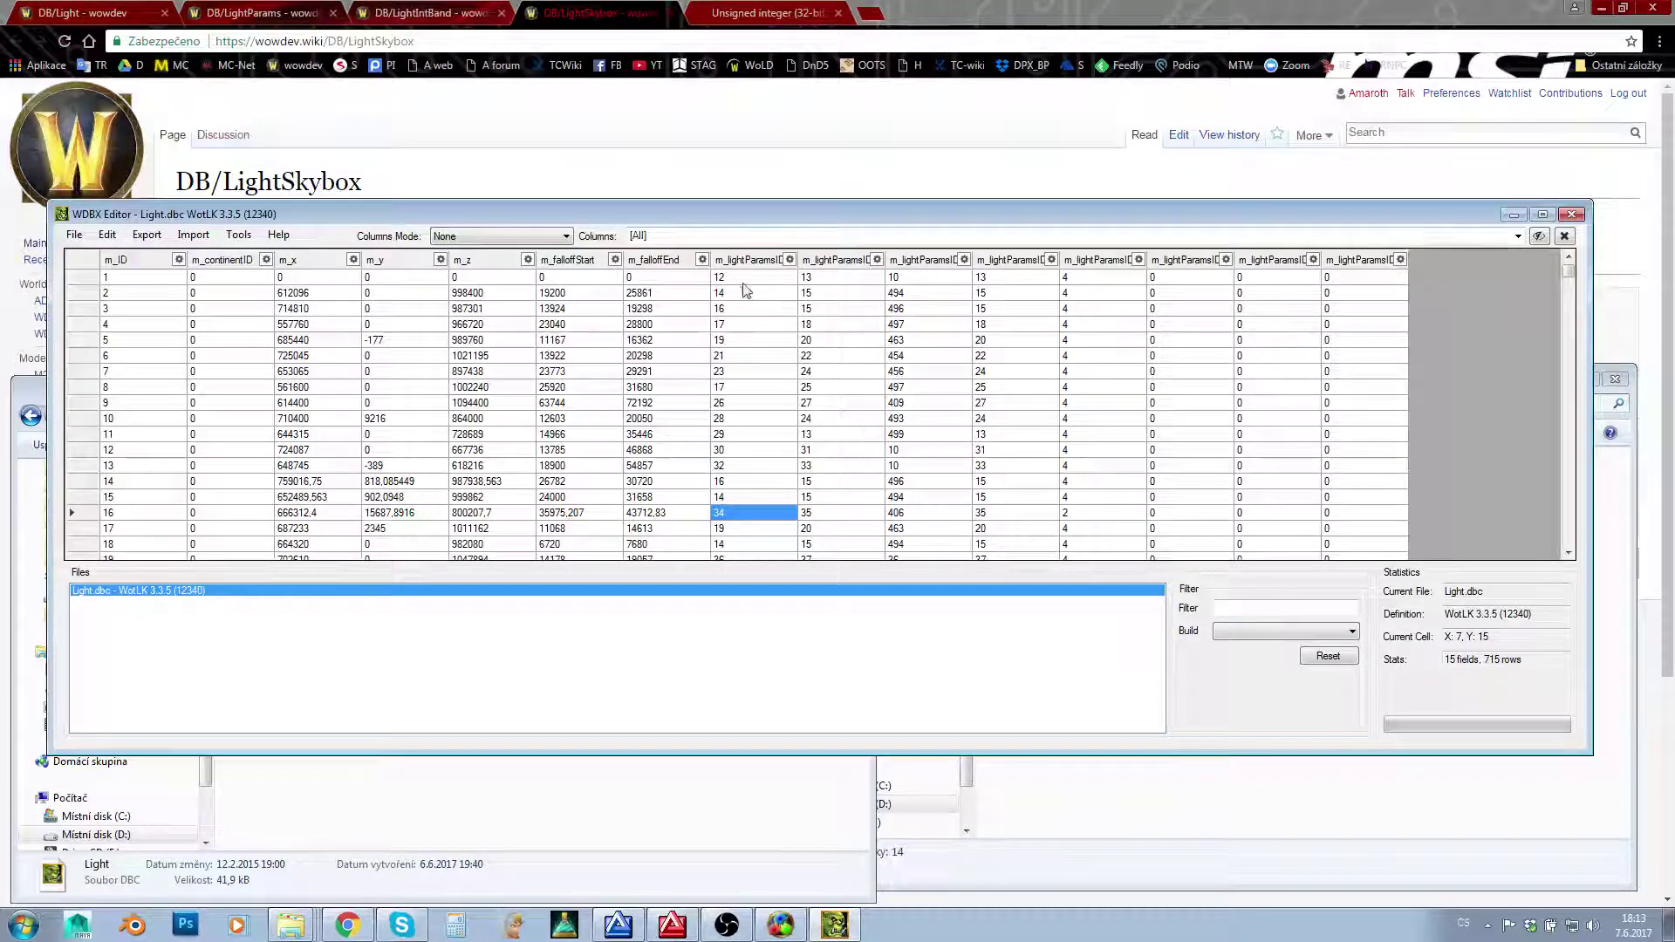
# Examine the second through fifth m_lightParamsID values of record 16.
pyautogui.click(814, 517)
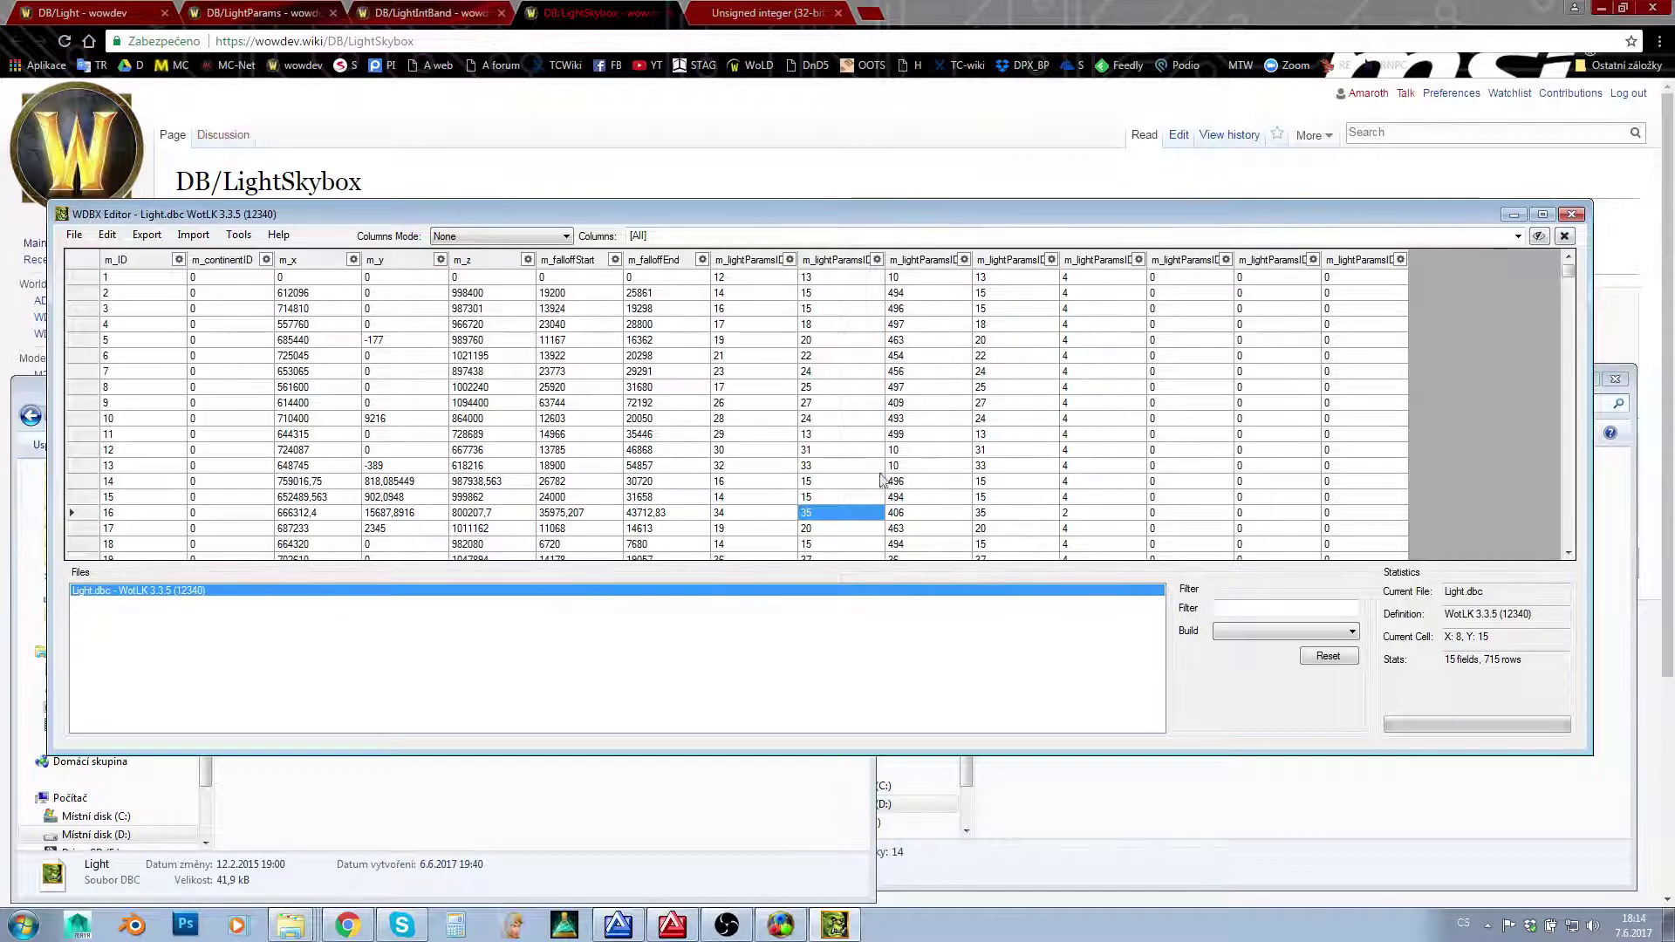
pyautogui.press('Right')
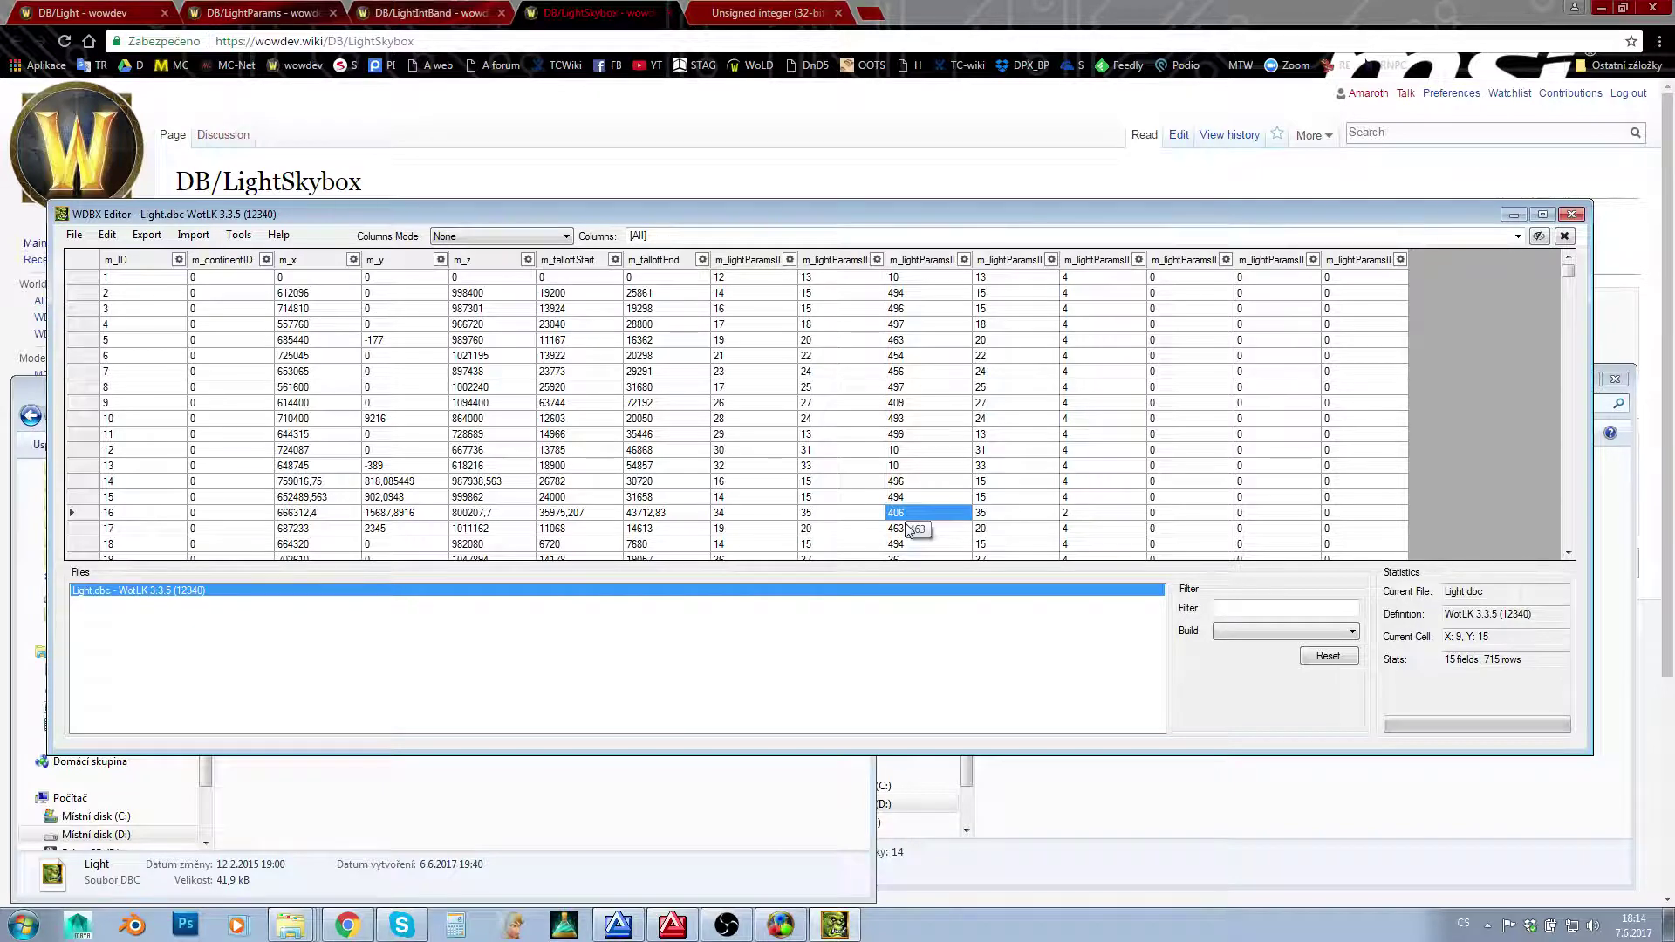
pyautogui.click(987, 519)
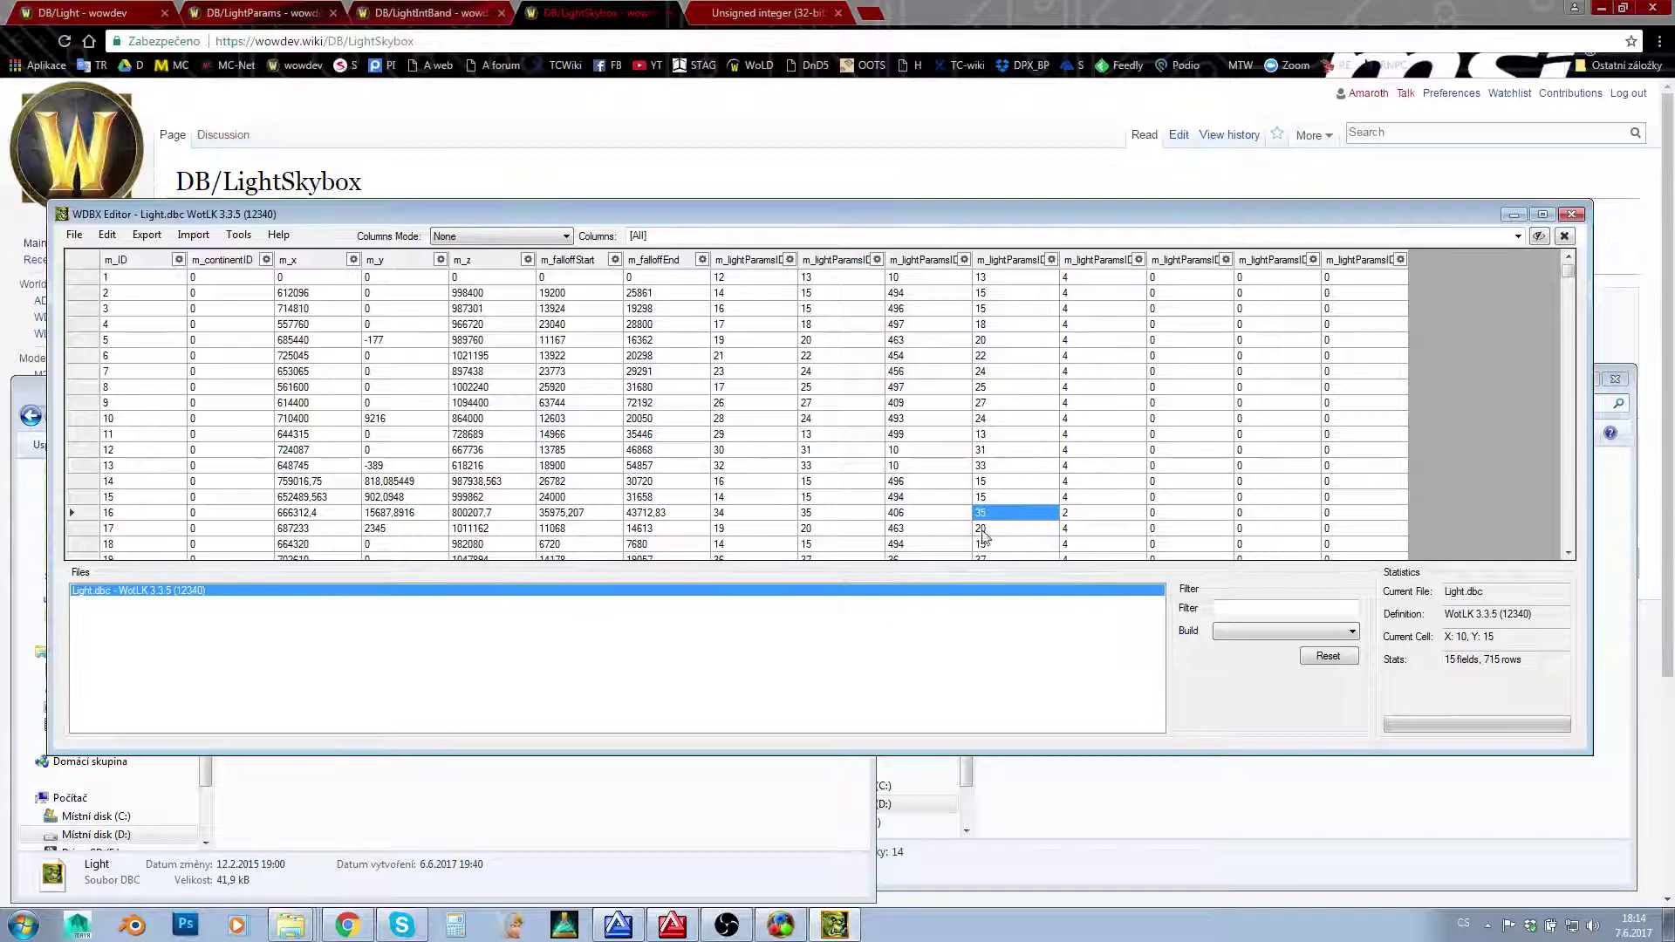
pyautogui.click(1082, 515)
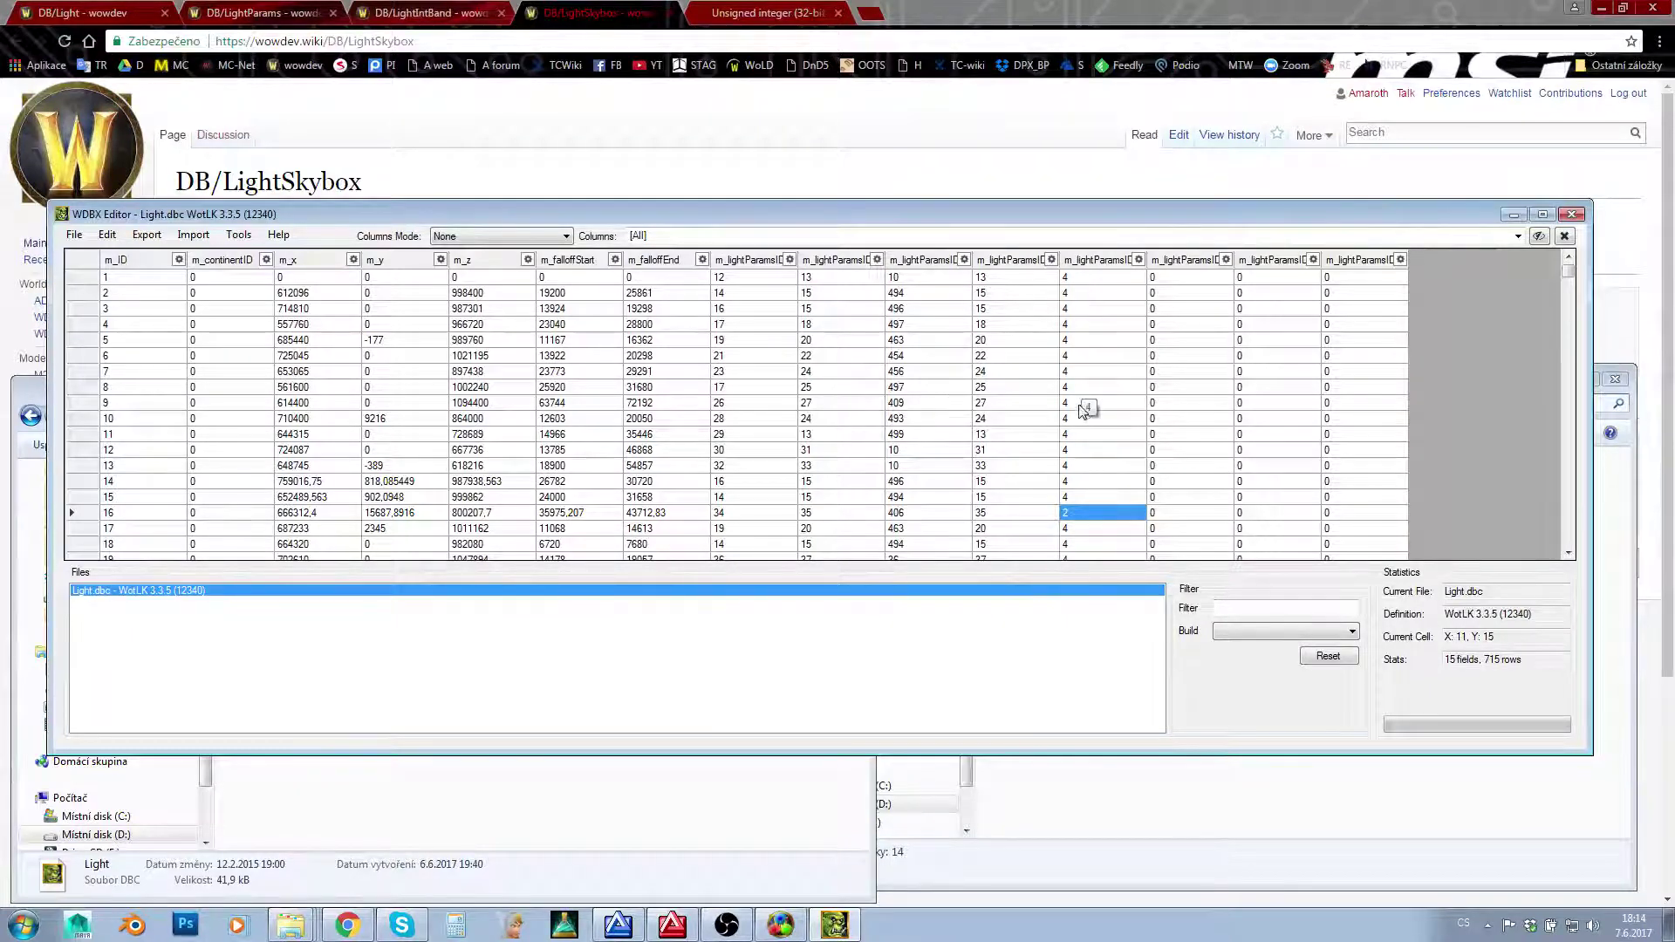
# Compare the fifth m_lightParamsID column of record 16 with records near the end of Light.dbc.
pyautogui.moveTo(1568, 271); pyautogui.dragTo(1567, 488)
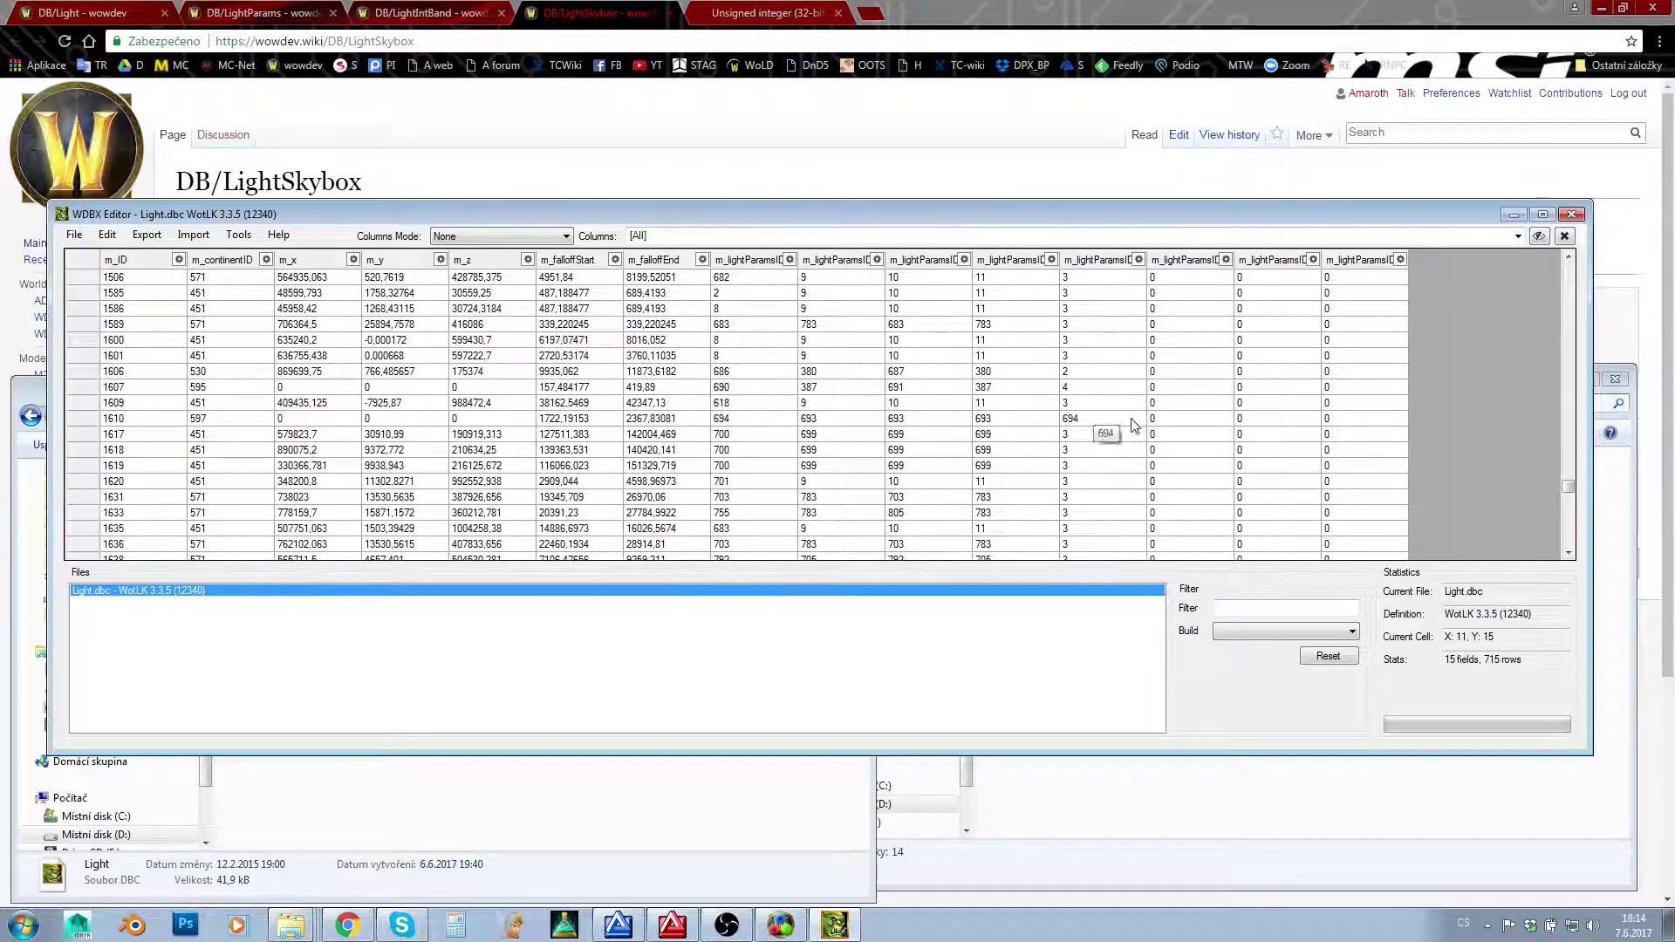
pyautogui.moveTo(1572, 486); pyautogui.dragTo(1568, 274)
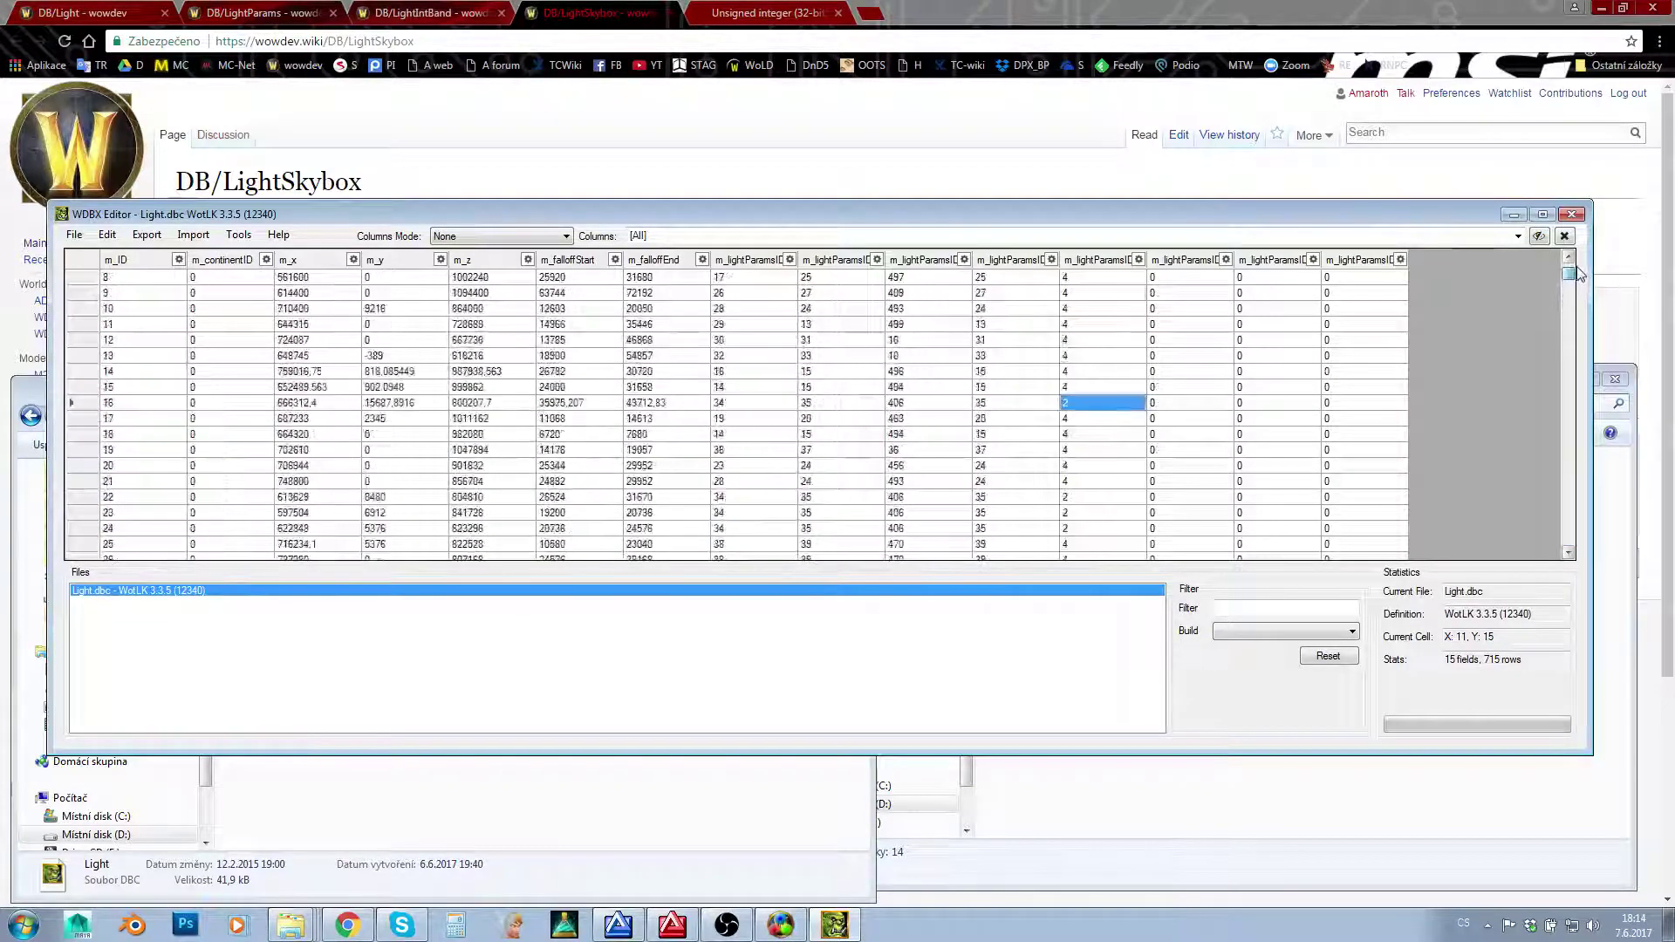
pyautogui.scroll(3, 1140, 375)
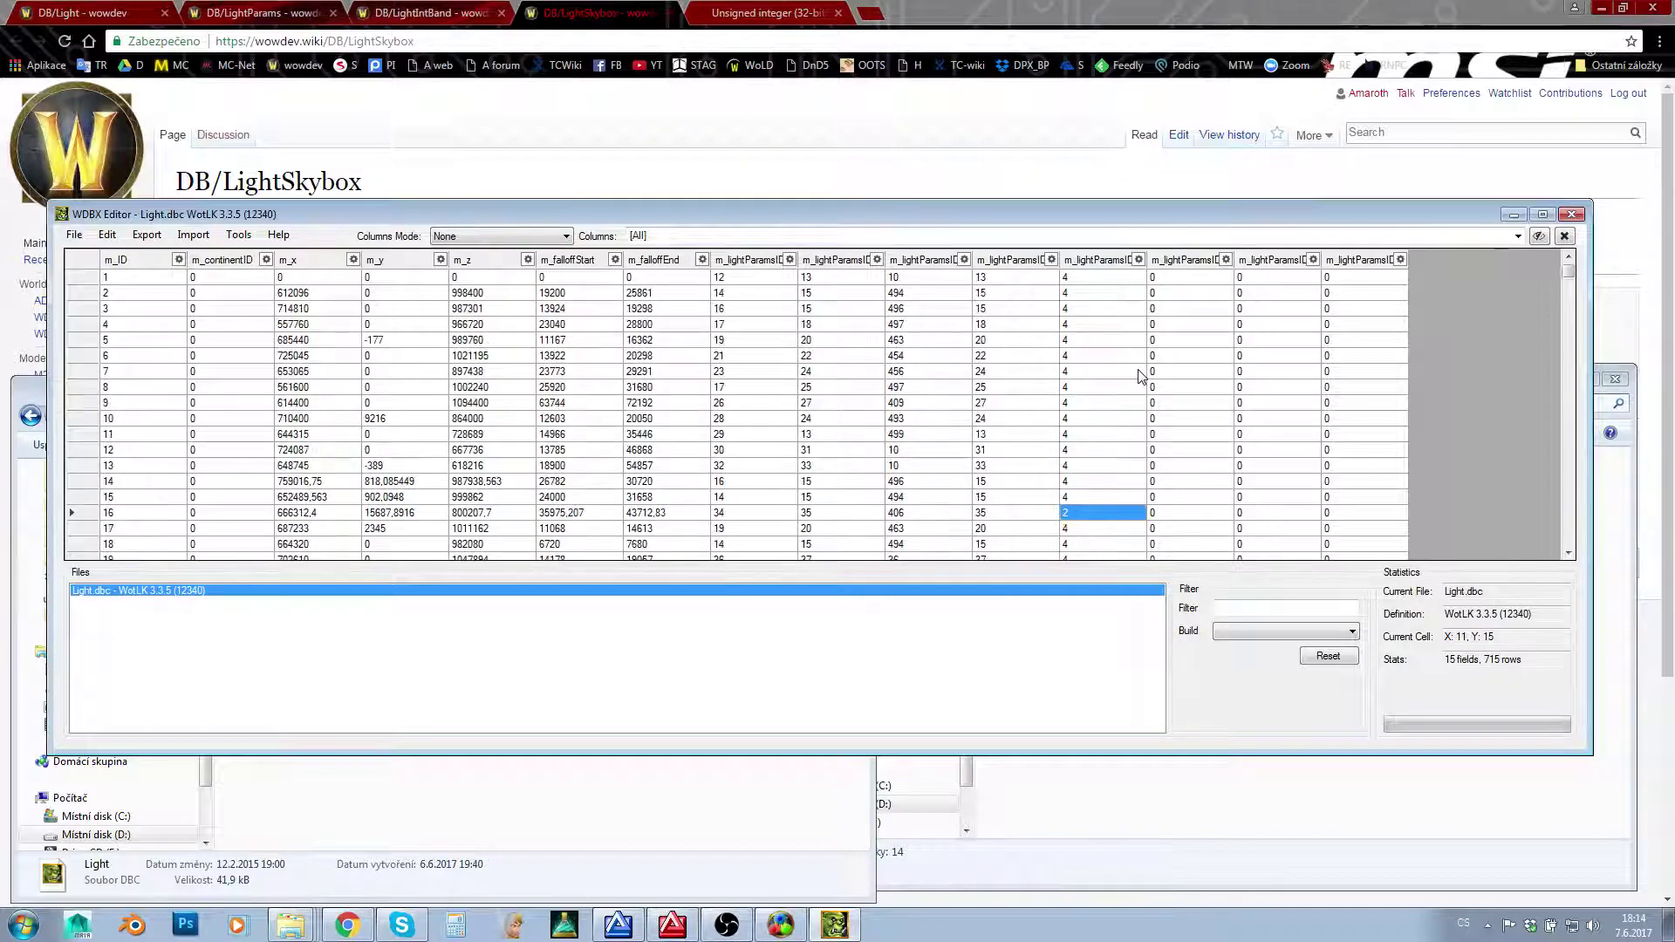
pyautogui.scroll(-2, 1125, 349)
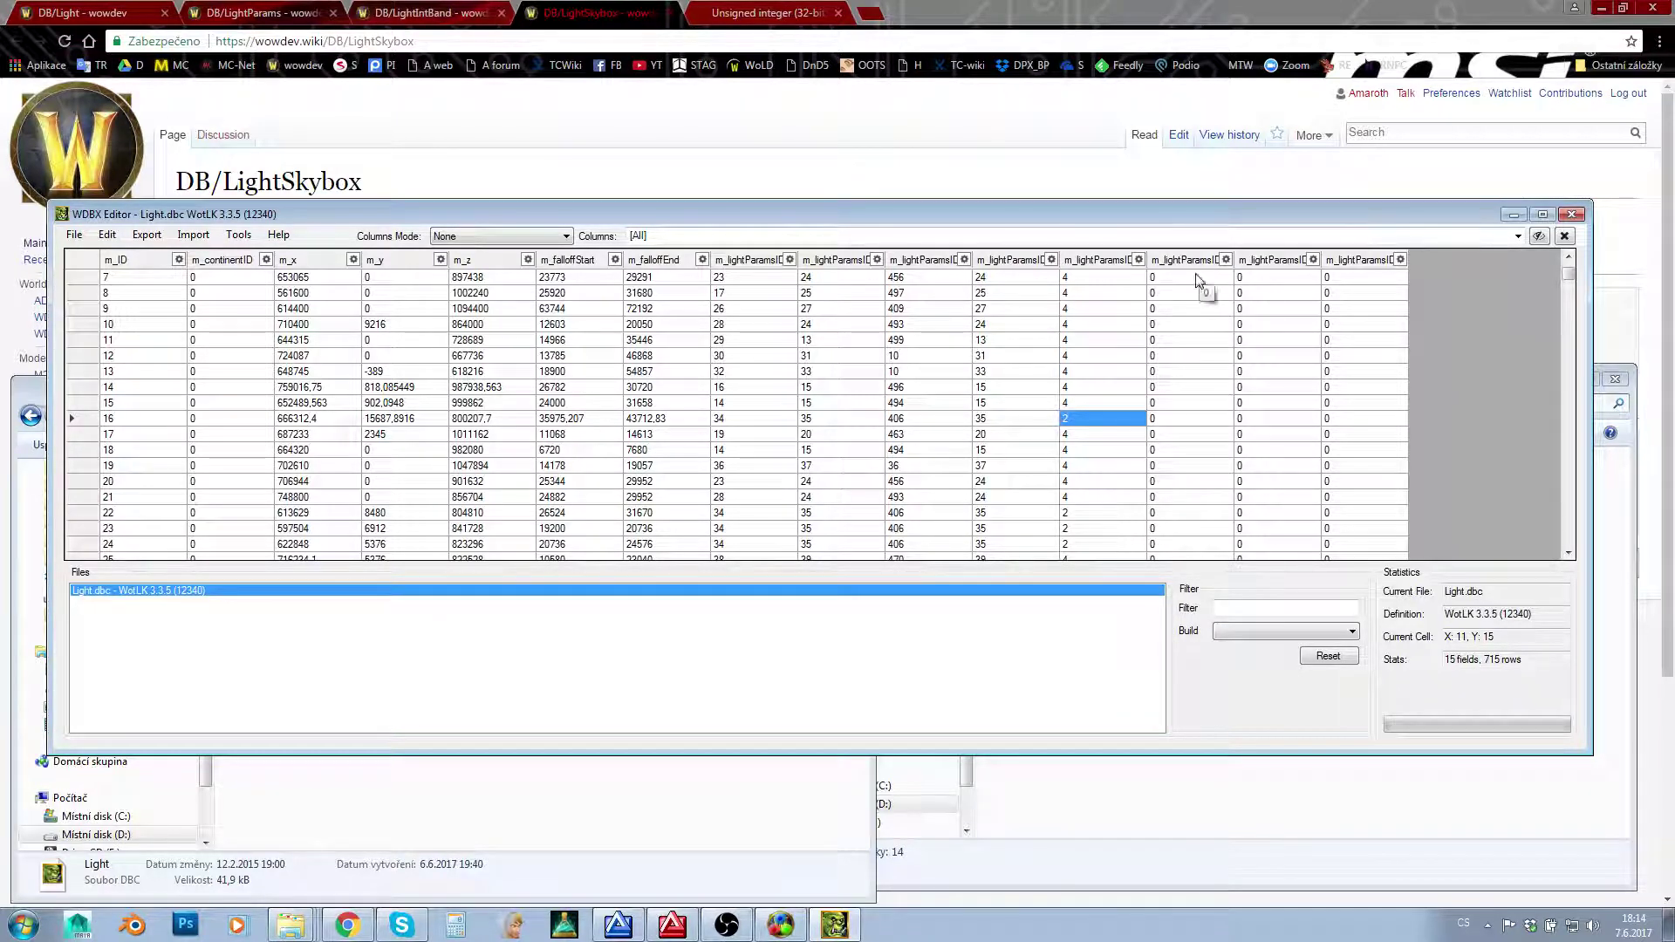
# Look for records using the sixth and eighth m_lightParamsID columns, inspecting records 1814, 1901 and 1860.
pyautogui.press('Right')
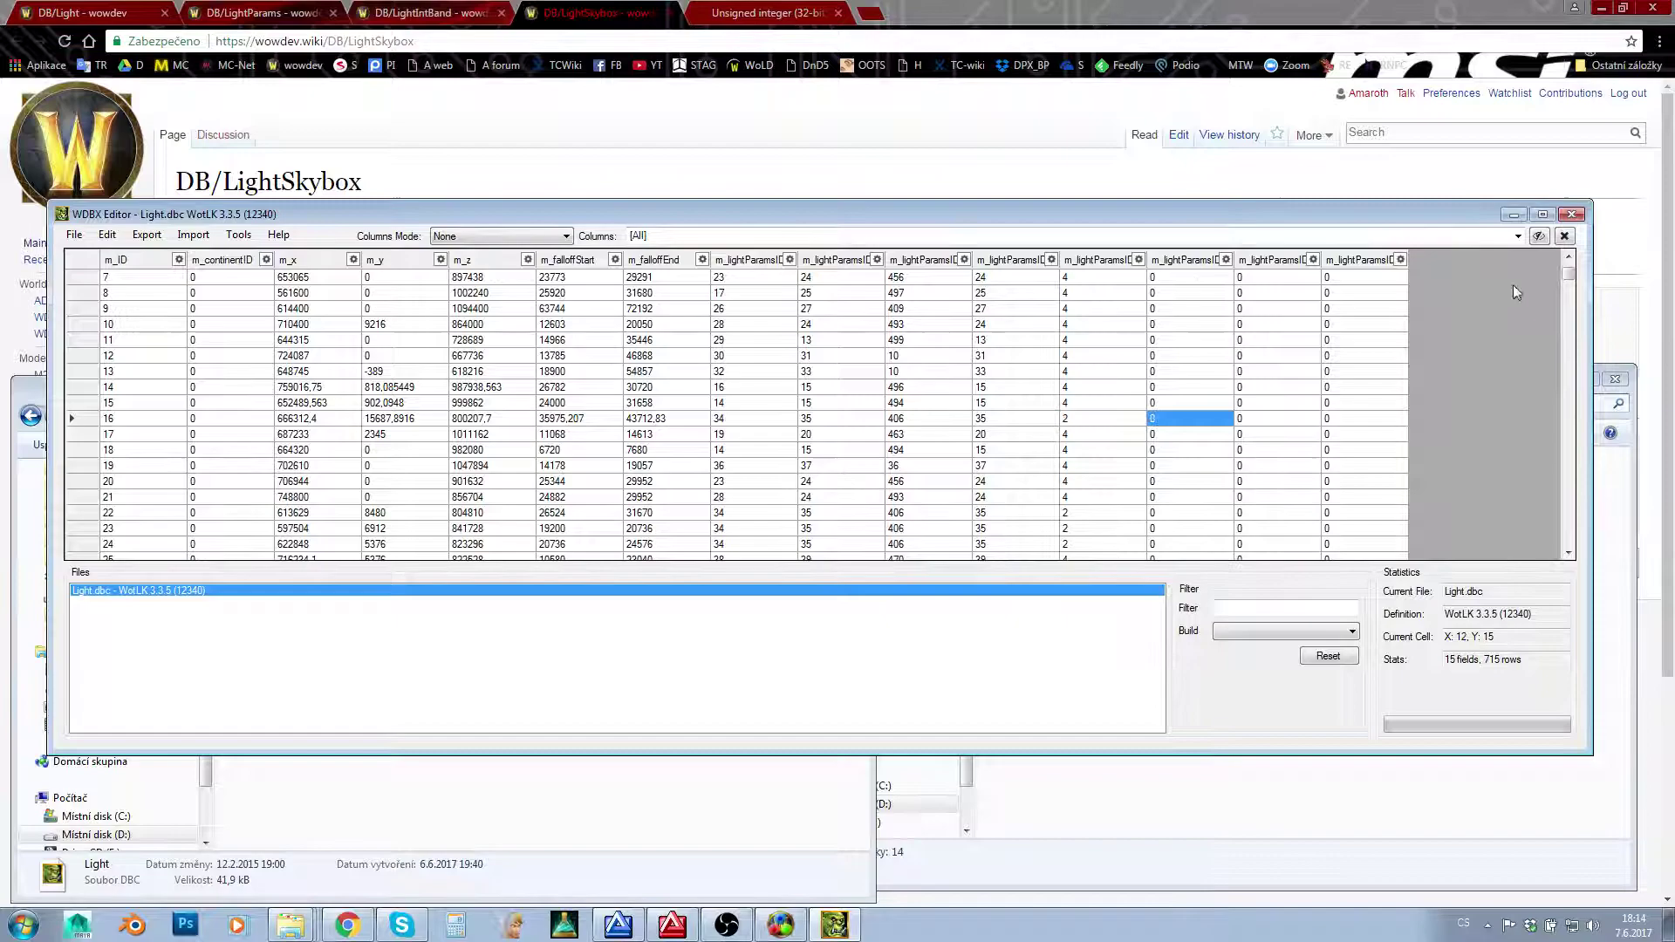
pyautogui.moveTo(1568, 275); pyautogui.dragTo(1579, 506)
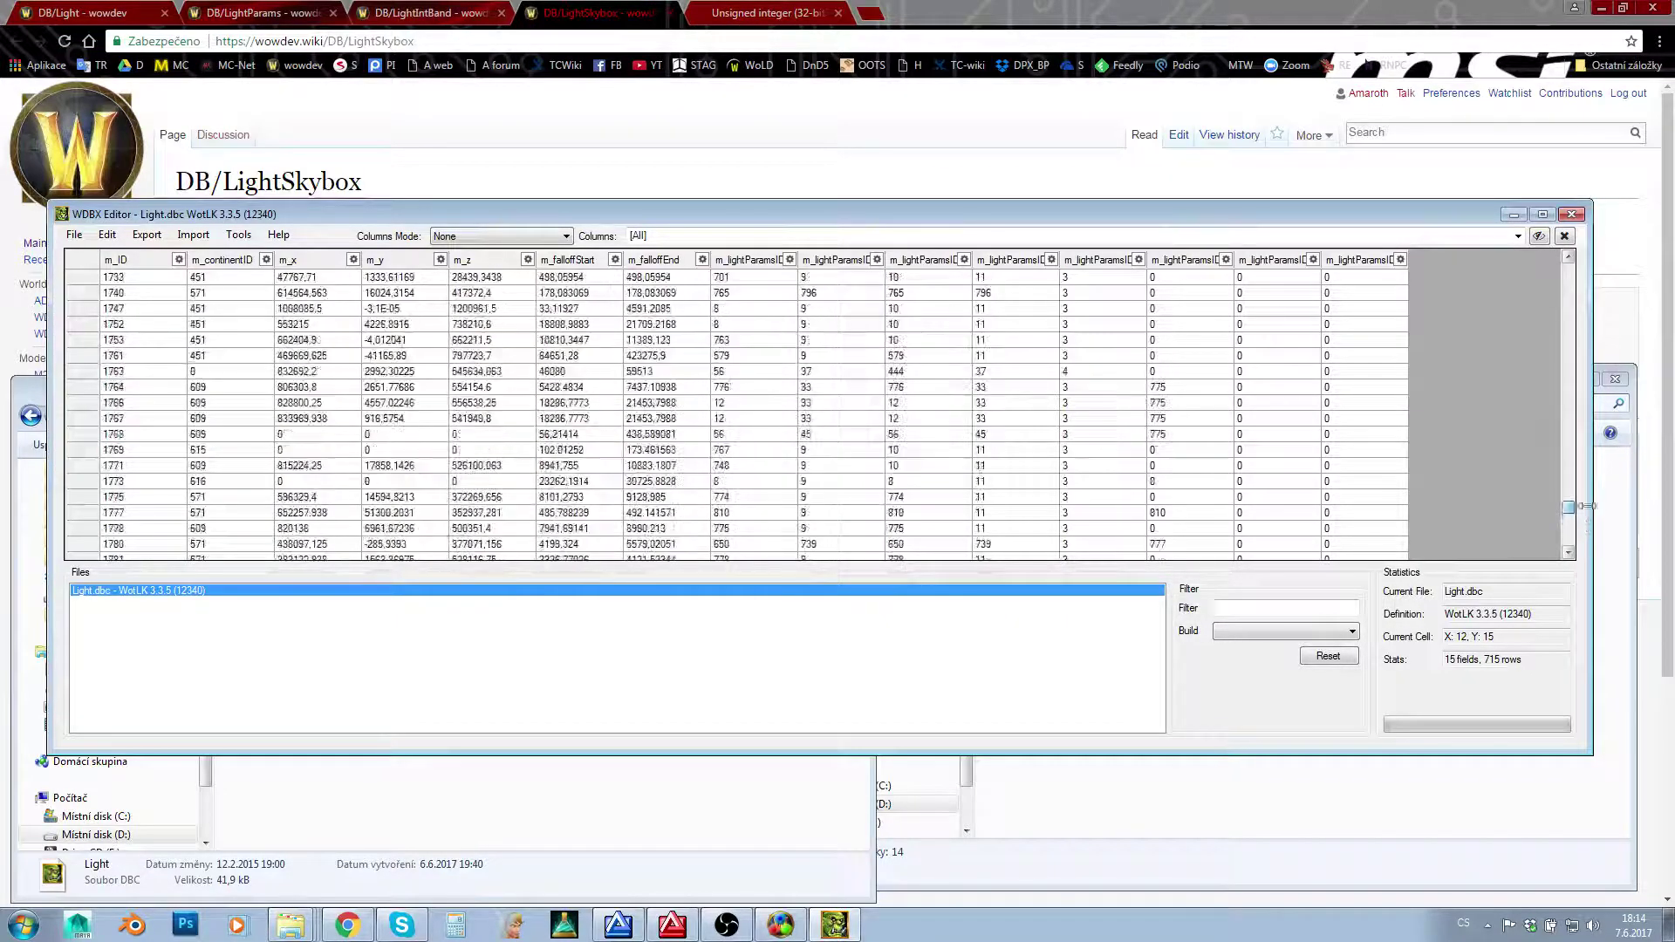
pyautogui.click(1179, 391)
pyautogui.scroll(-9, 1179, 391)
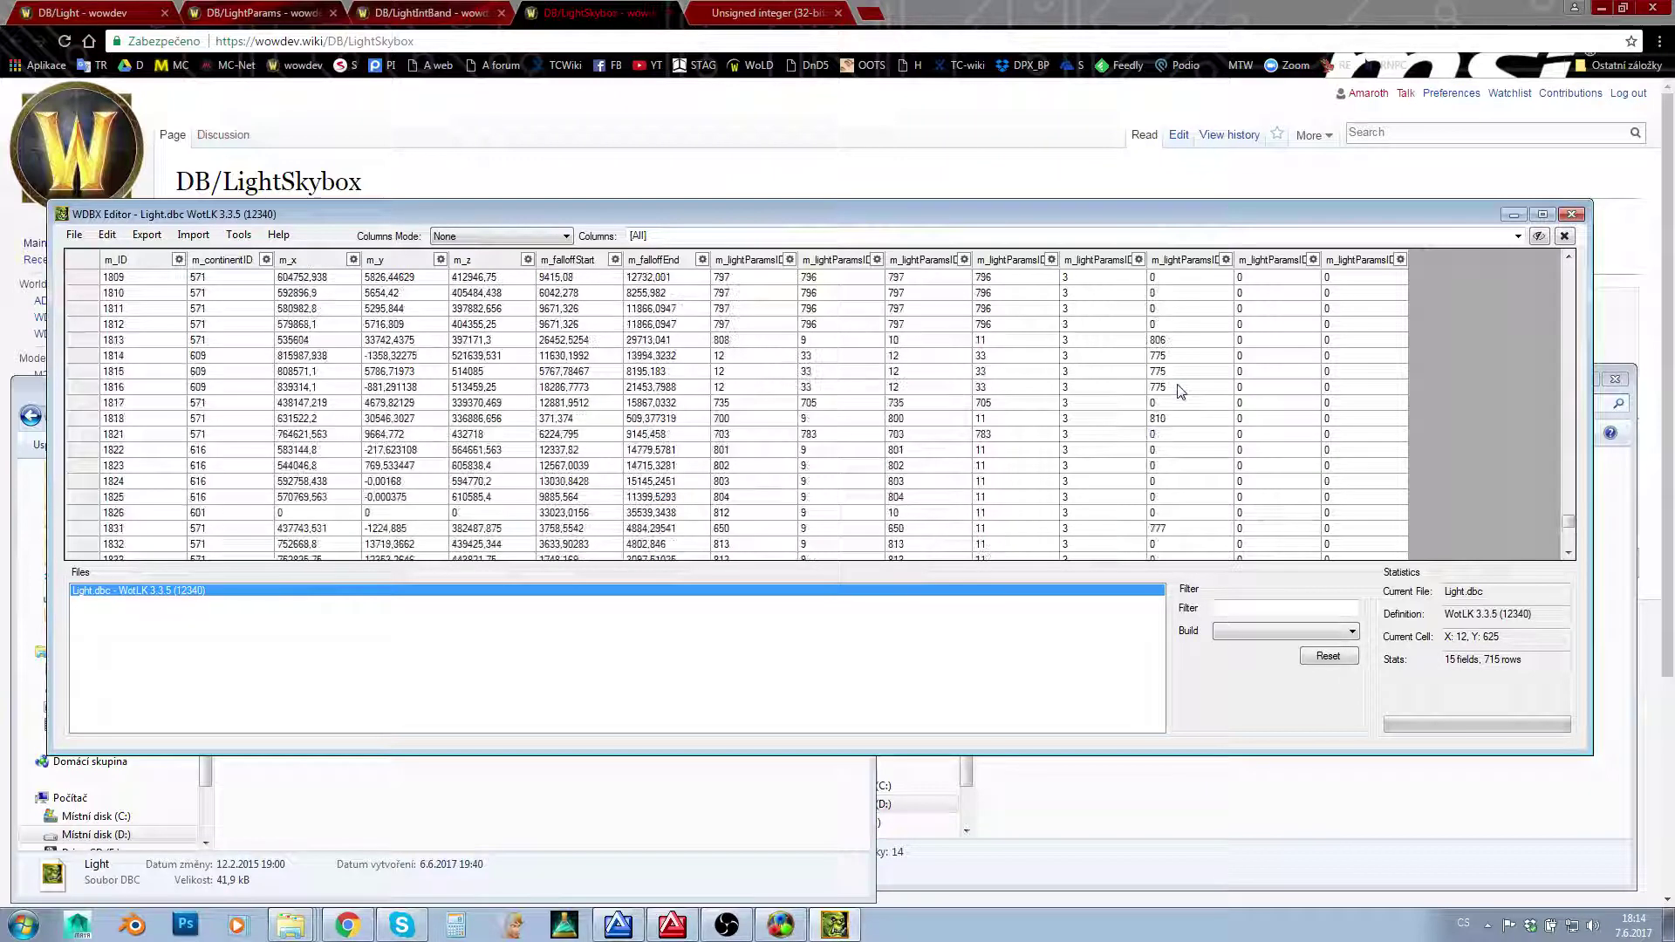
pyautogui.click(1177, 357)
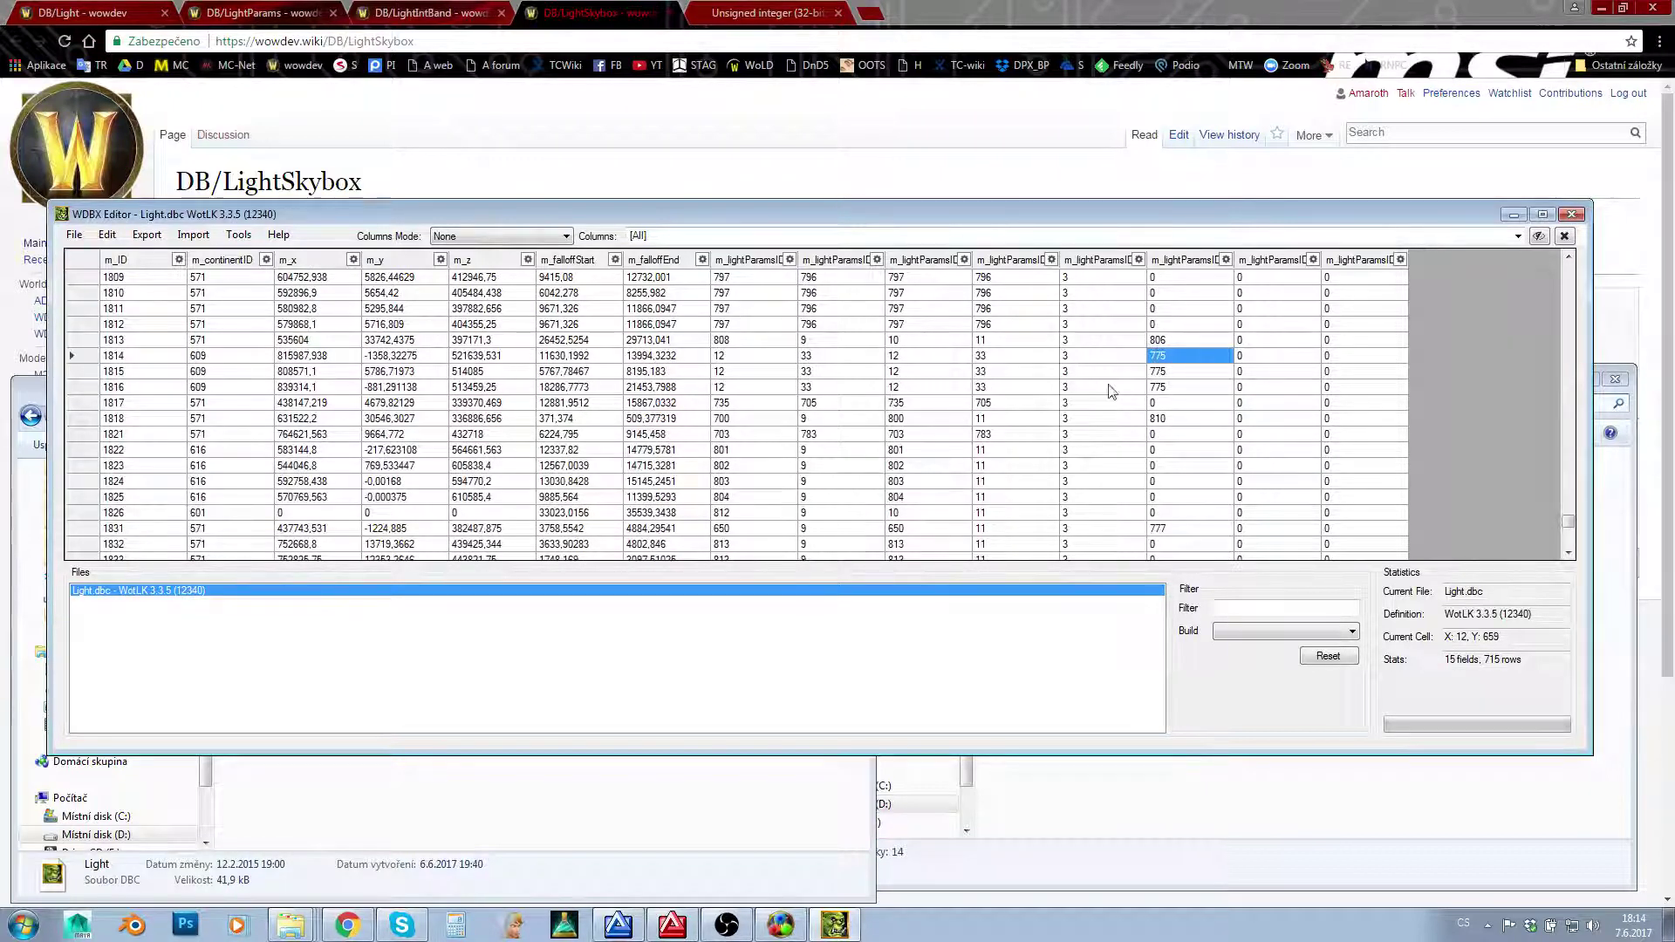
pyautogui.scroll(-5, 1116, 391)
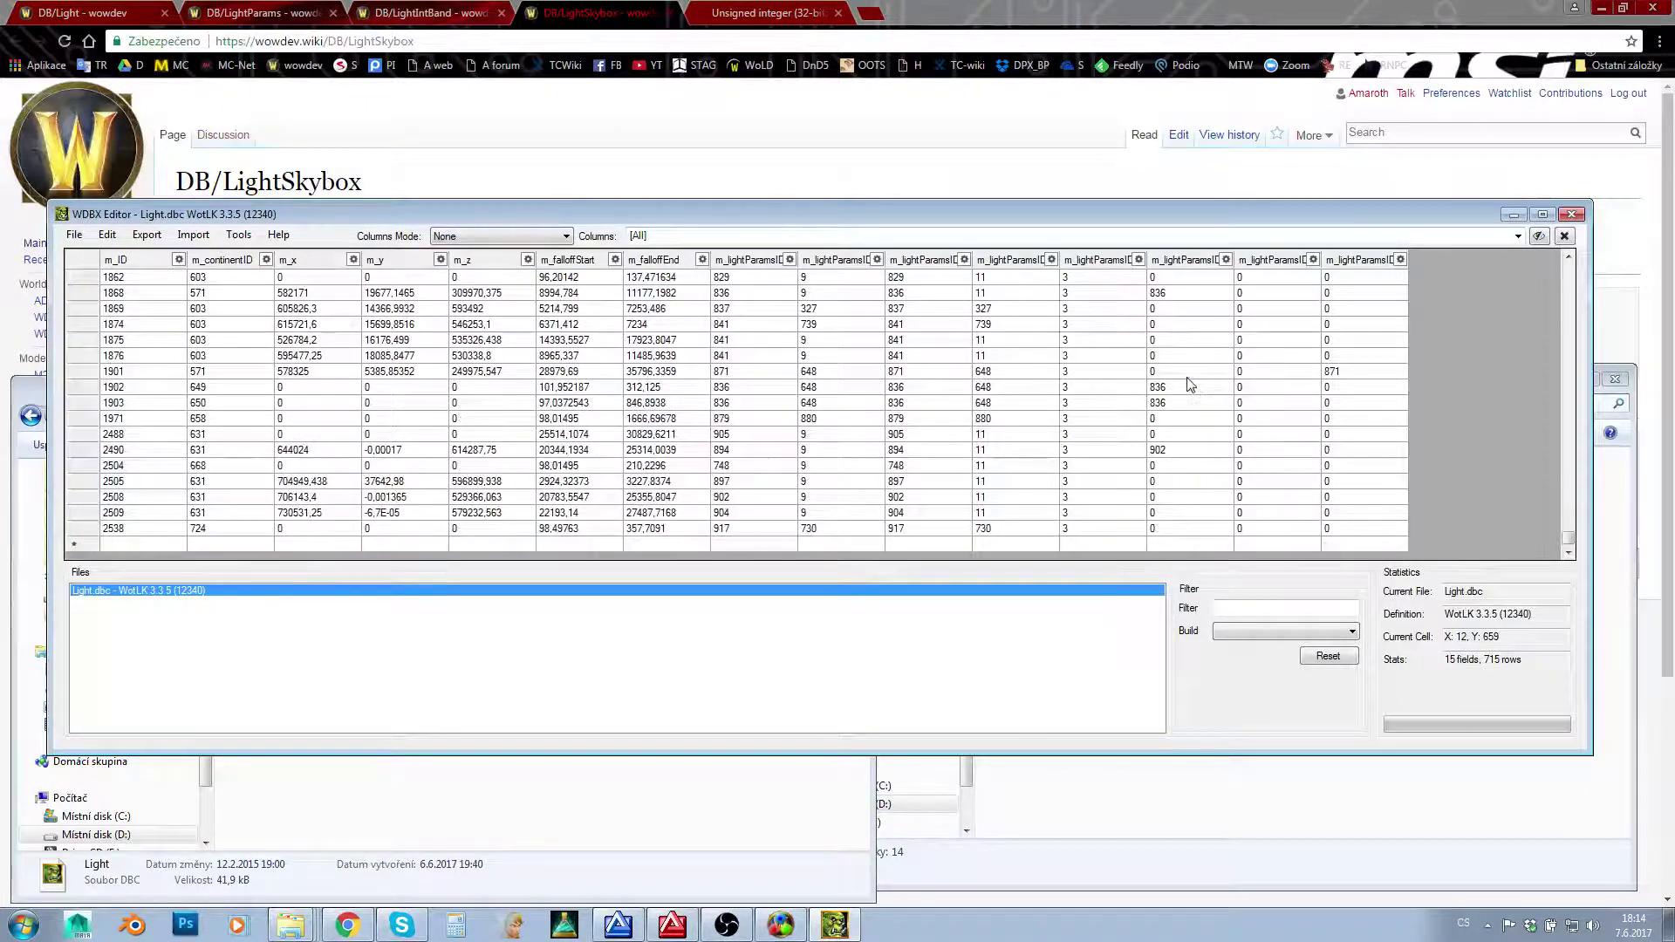
pyautogui.click(1187, 376)
pyautogui.click(1341, 373)
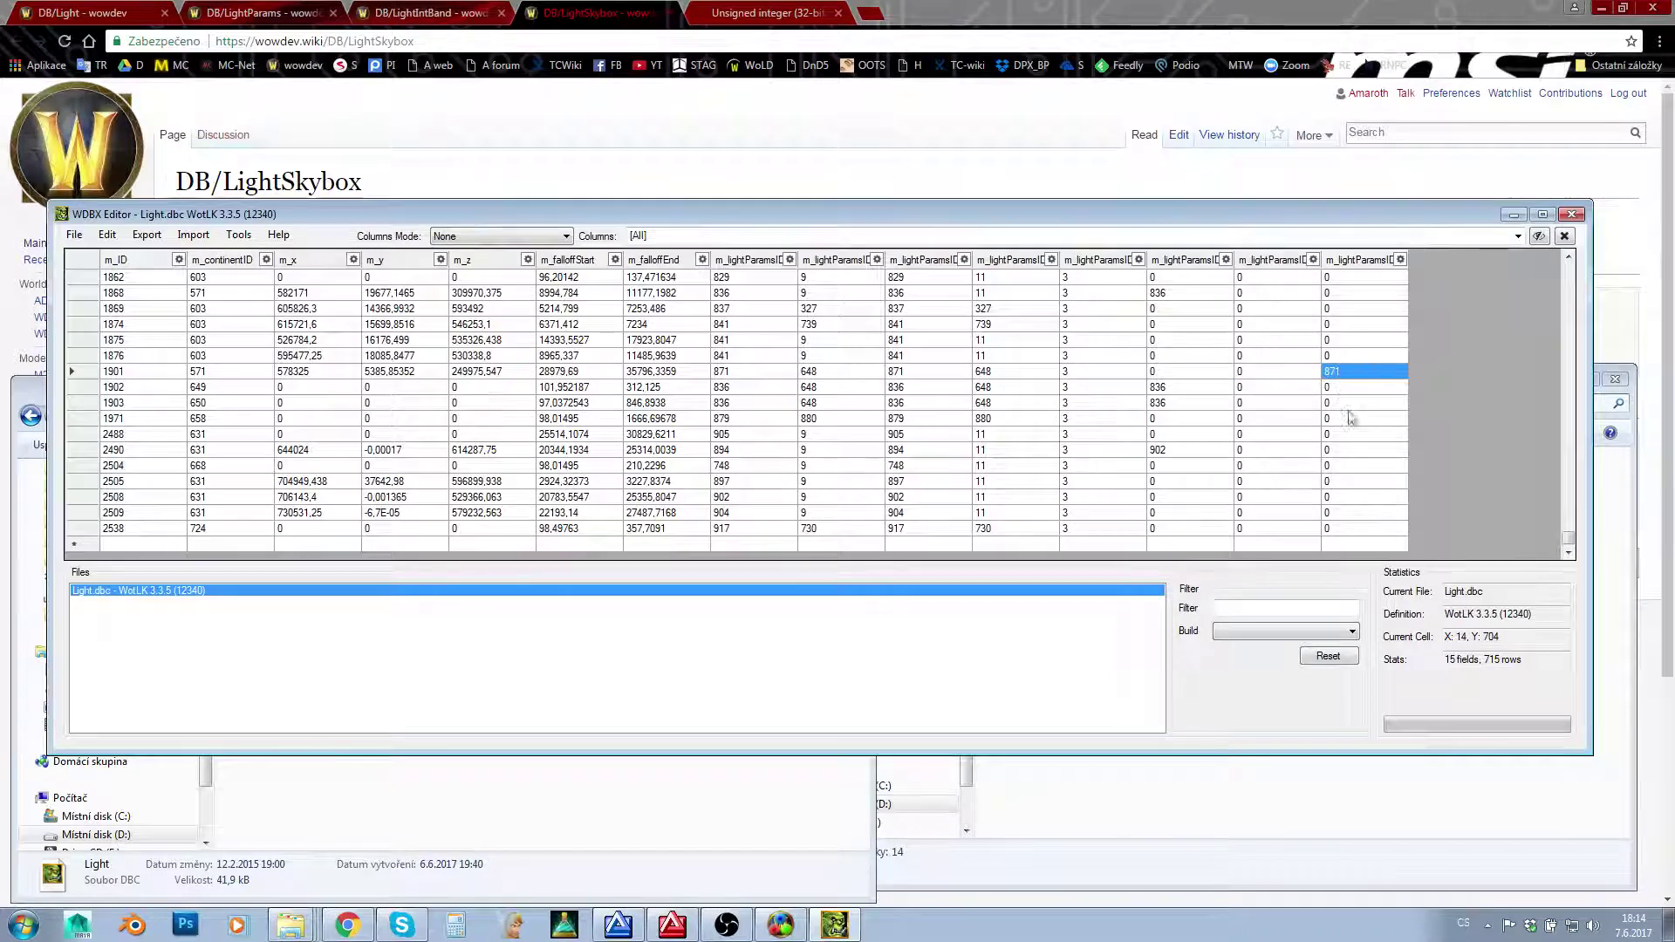
pyautogui.scroll(4, 1352, 419)
pyautogui.click(1179, 438)
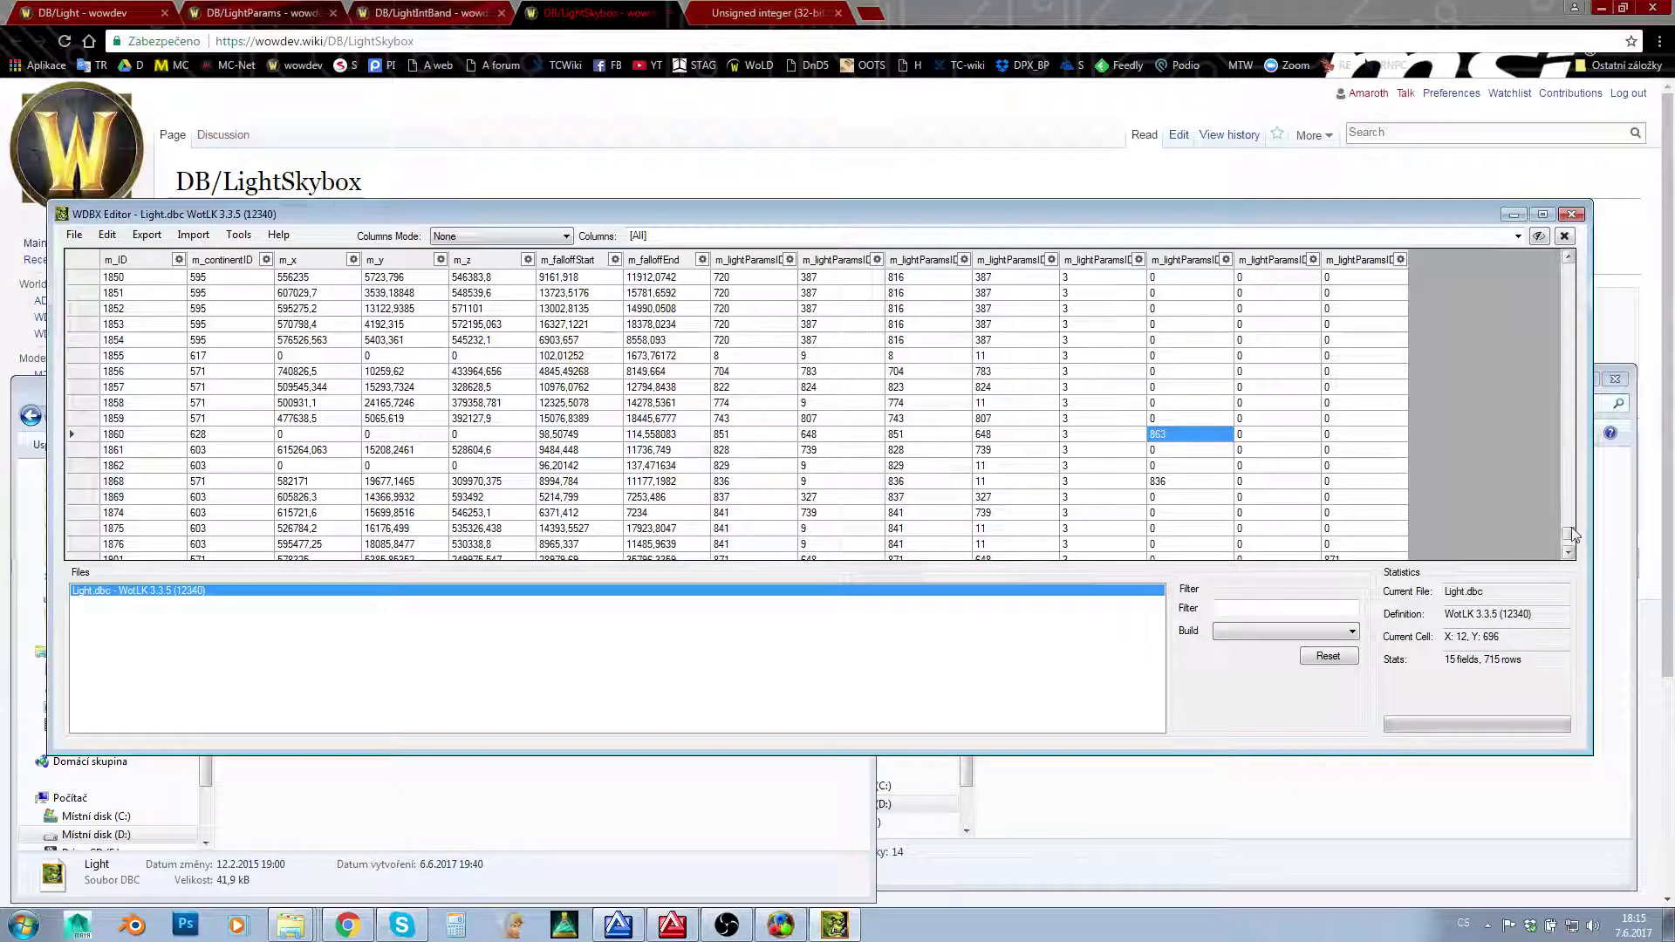
# Return to the first records of Light.dbc and select the first m_lightParamsID value of record 16.
pyautogui.moveTo(1574, 535); pyautogui.dragTo(1573, 276)
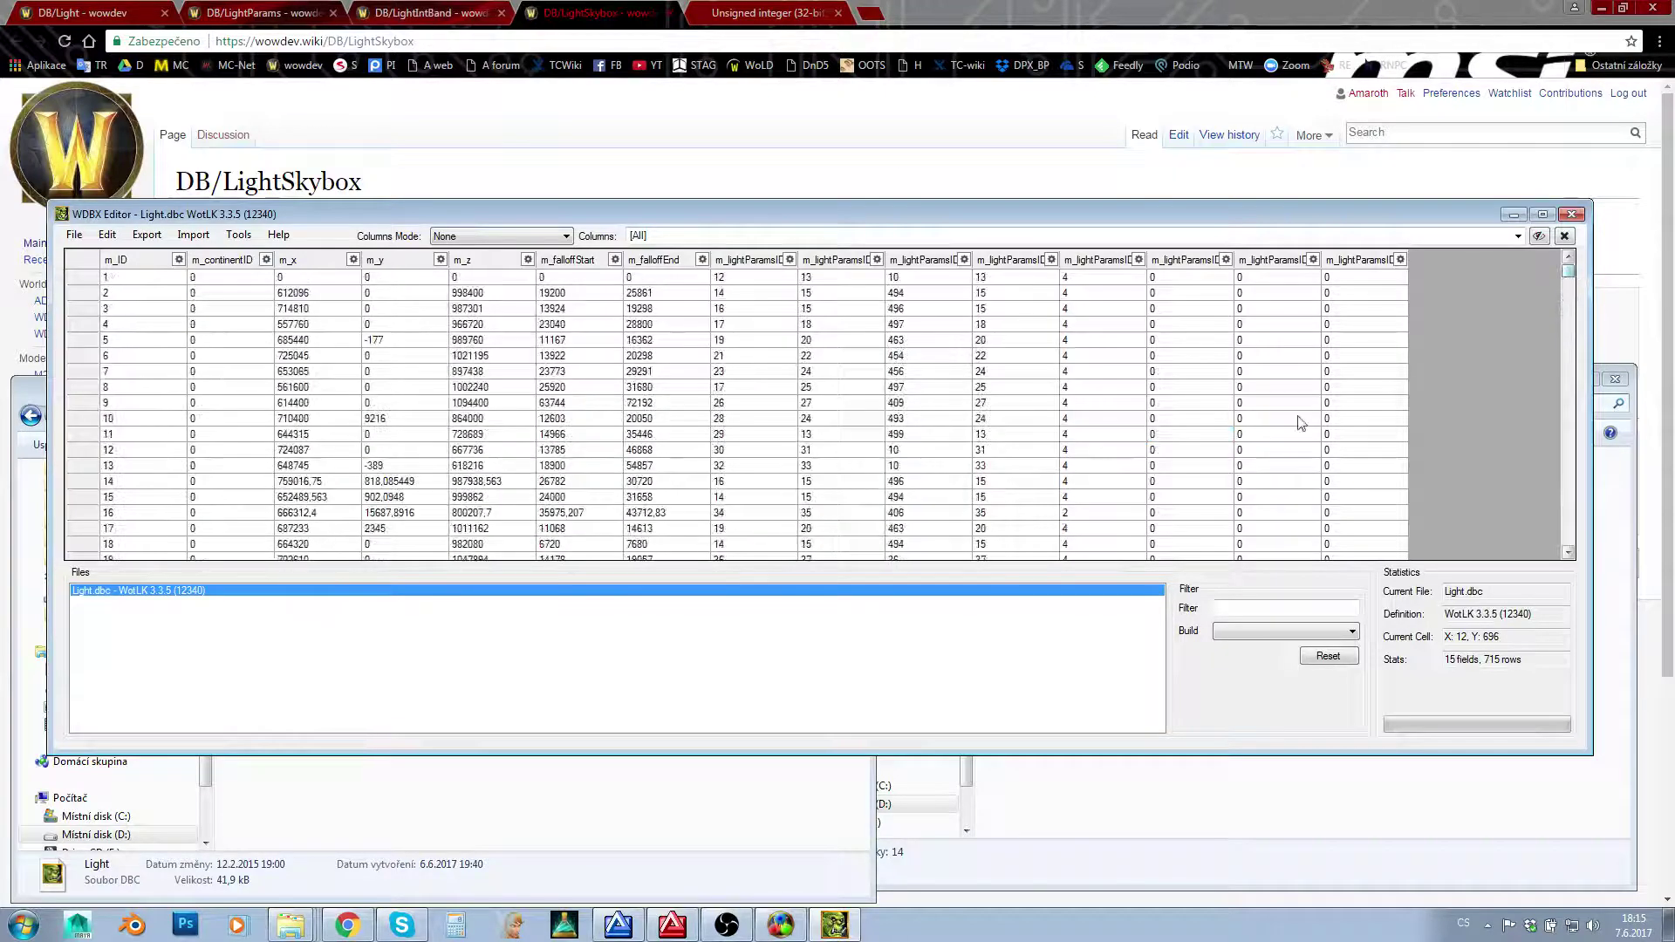
pyautogui.click(1161, 480)
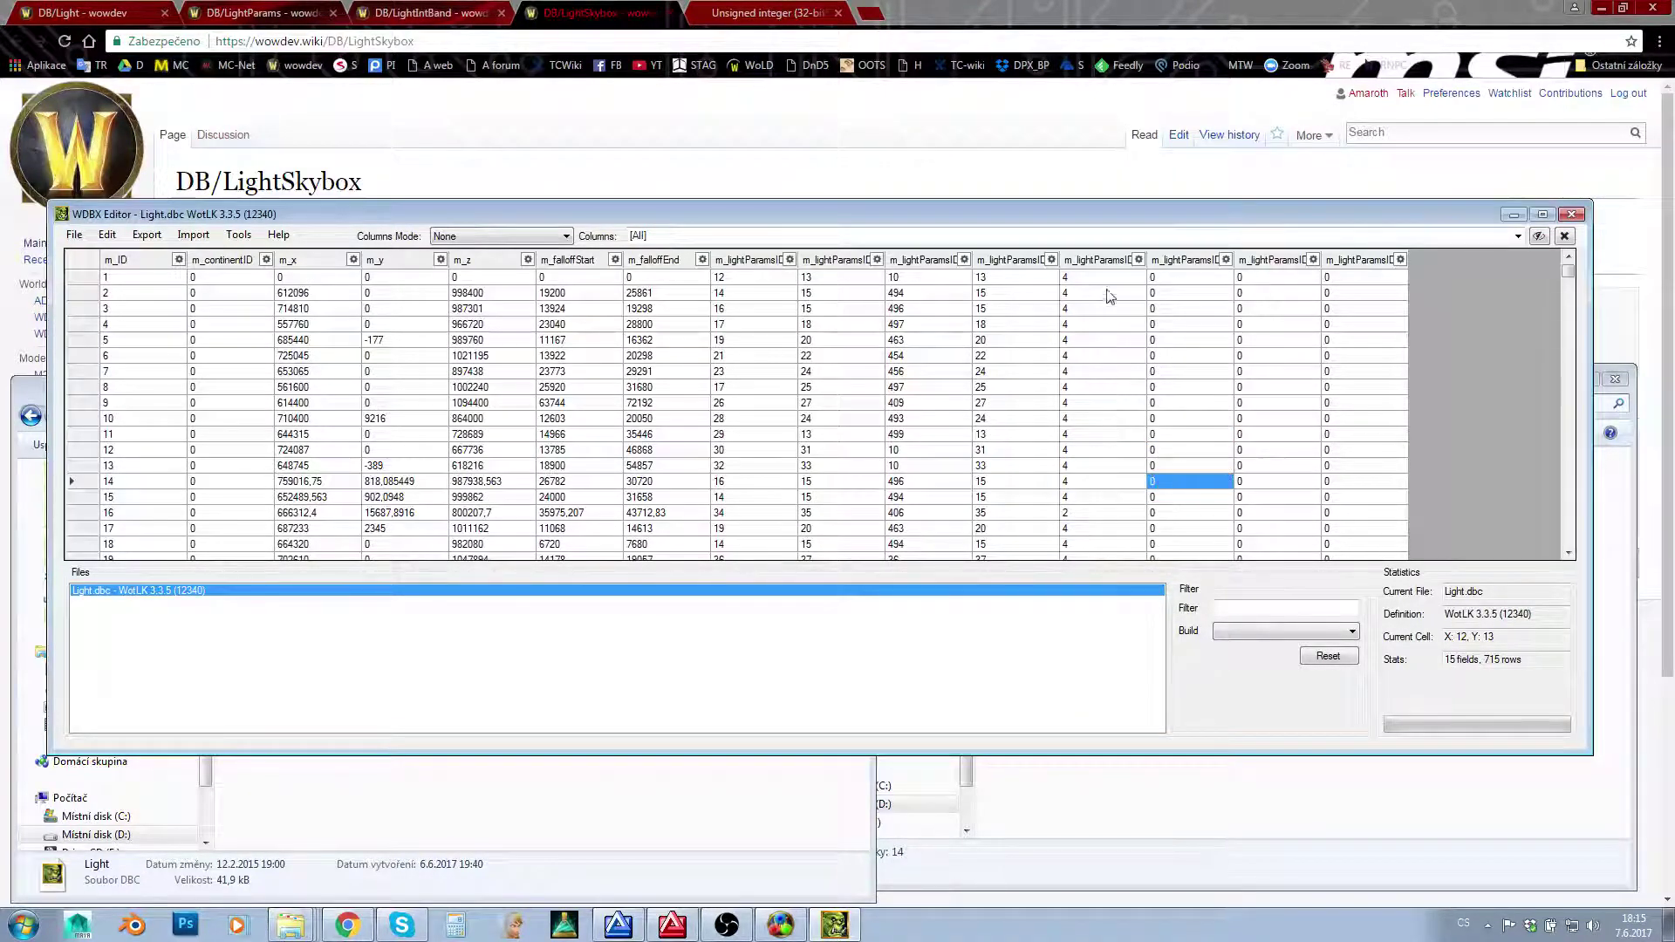
pyautogui.click(759, 402)
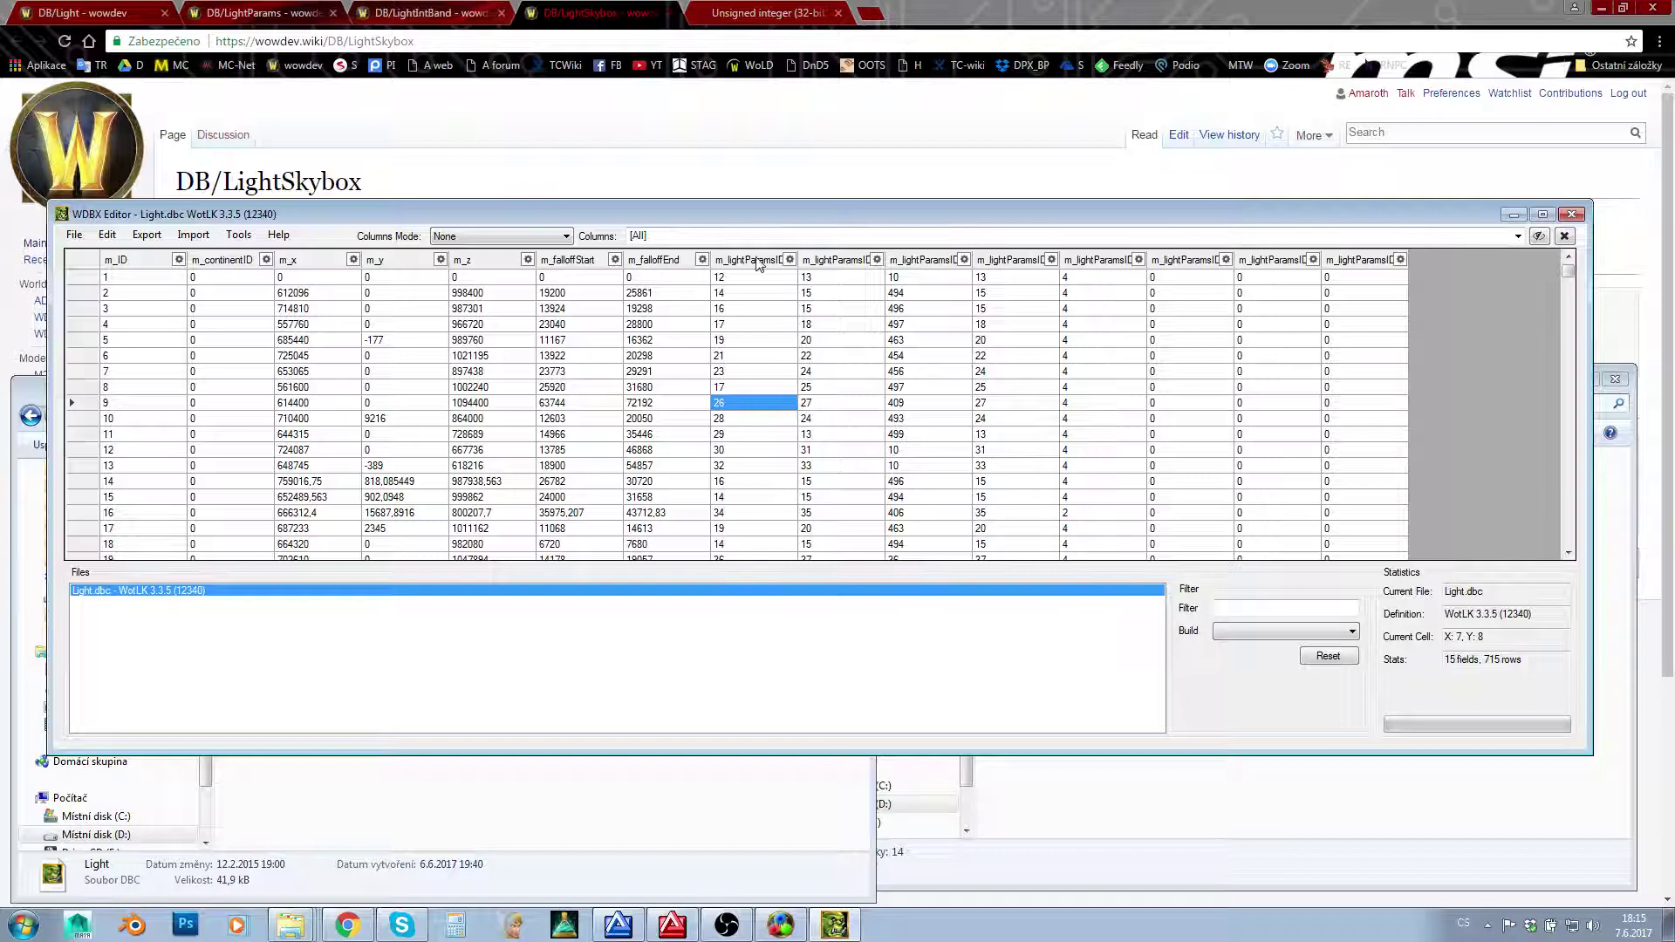
pyautogui.click(801, 503)
pyautogui.click(759, 513)
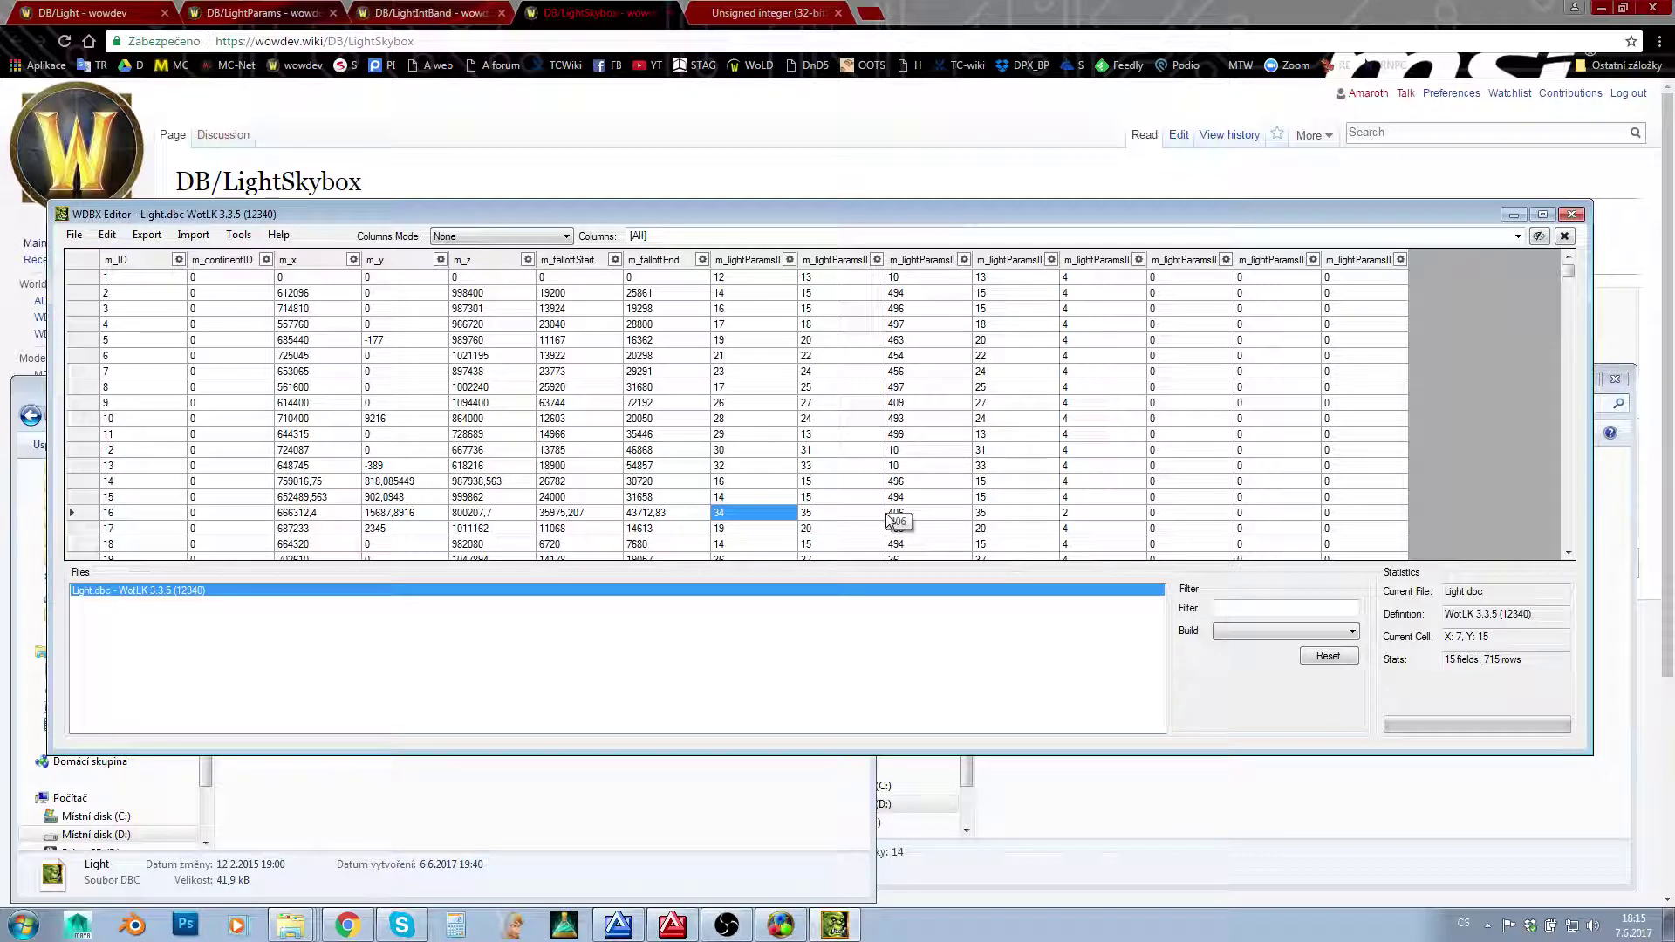
# Set record 16's second, third and fourth m_lightParamsID values to 1002, 1001 and 1003, and save Light.dbc.
pyautogui.click(842, 517)
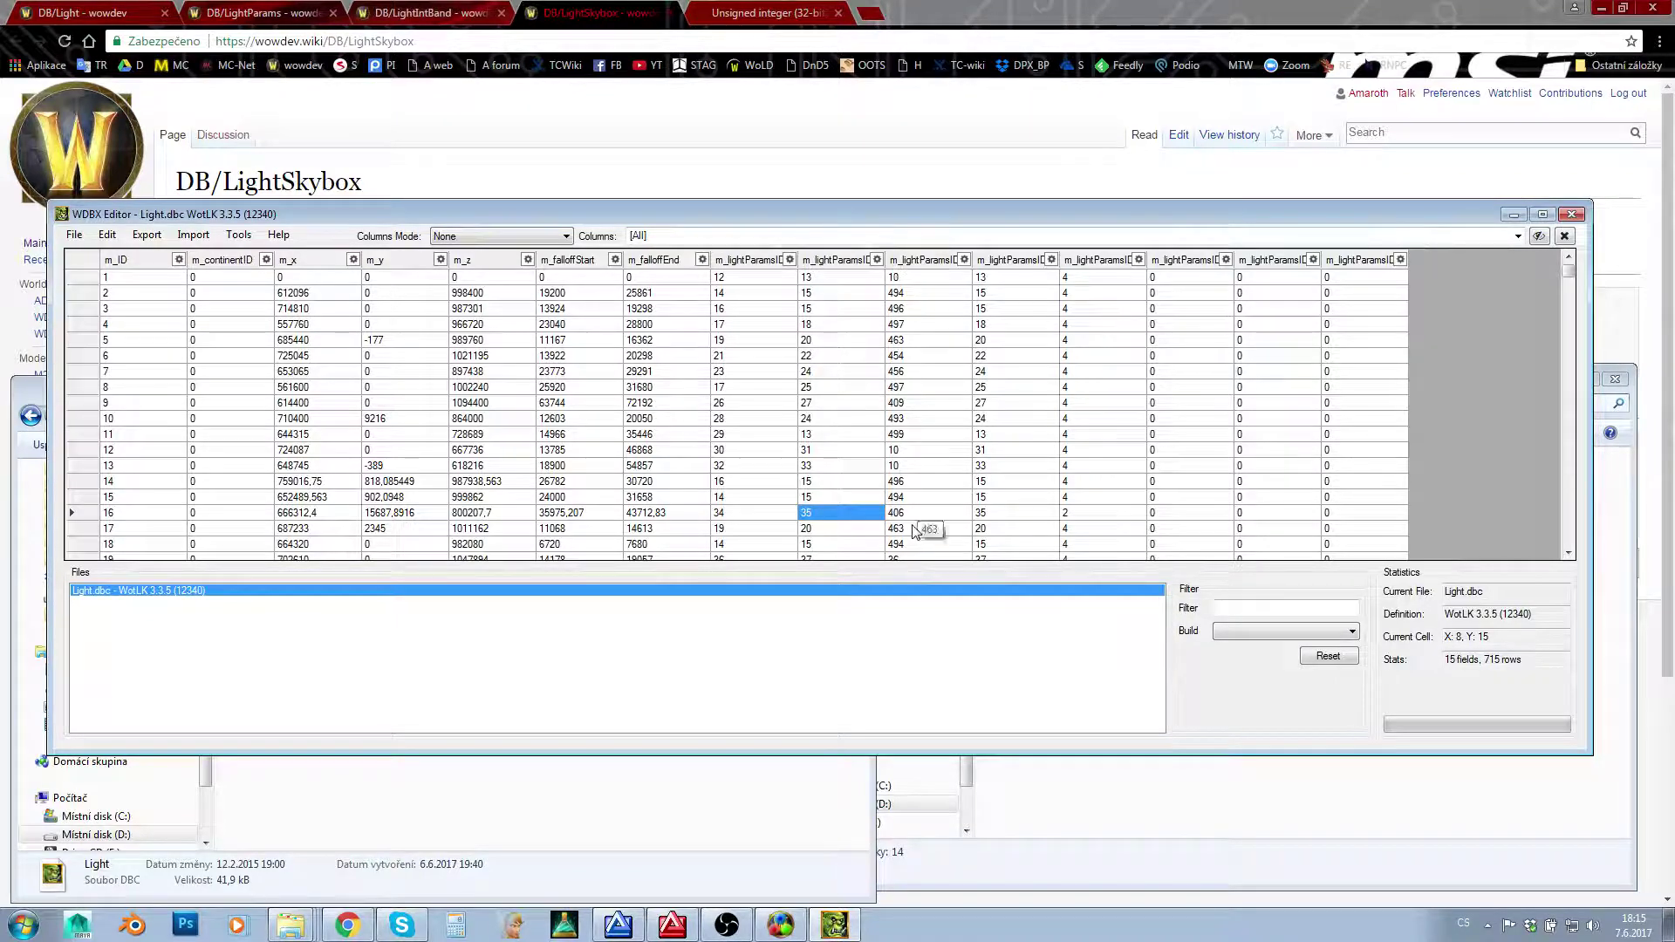
pyautogui.write('1002')
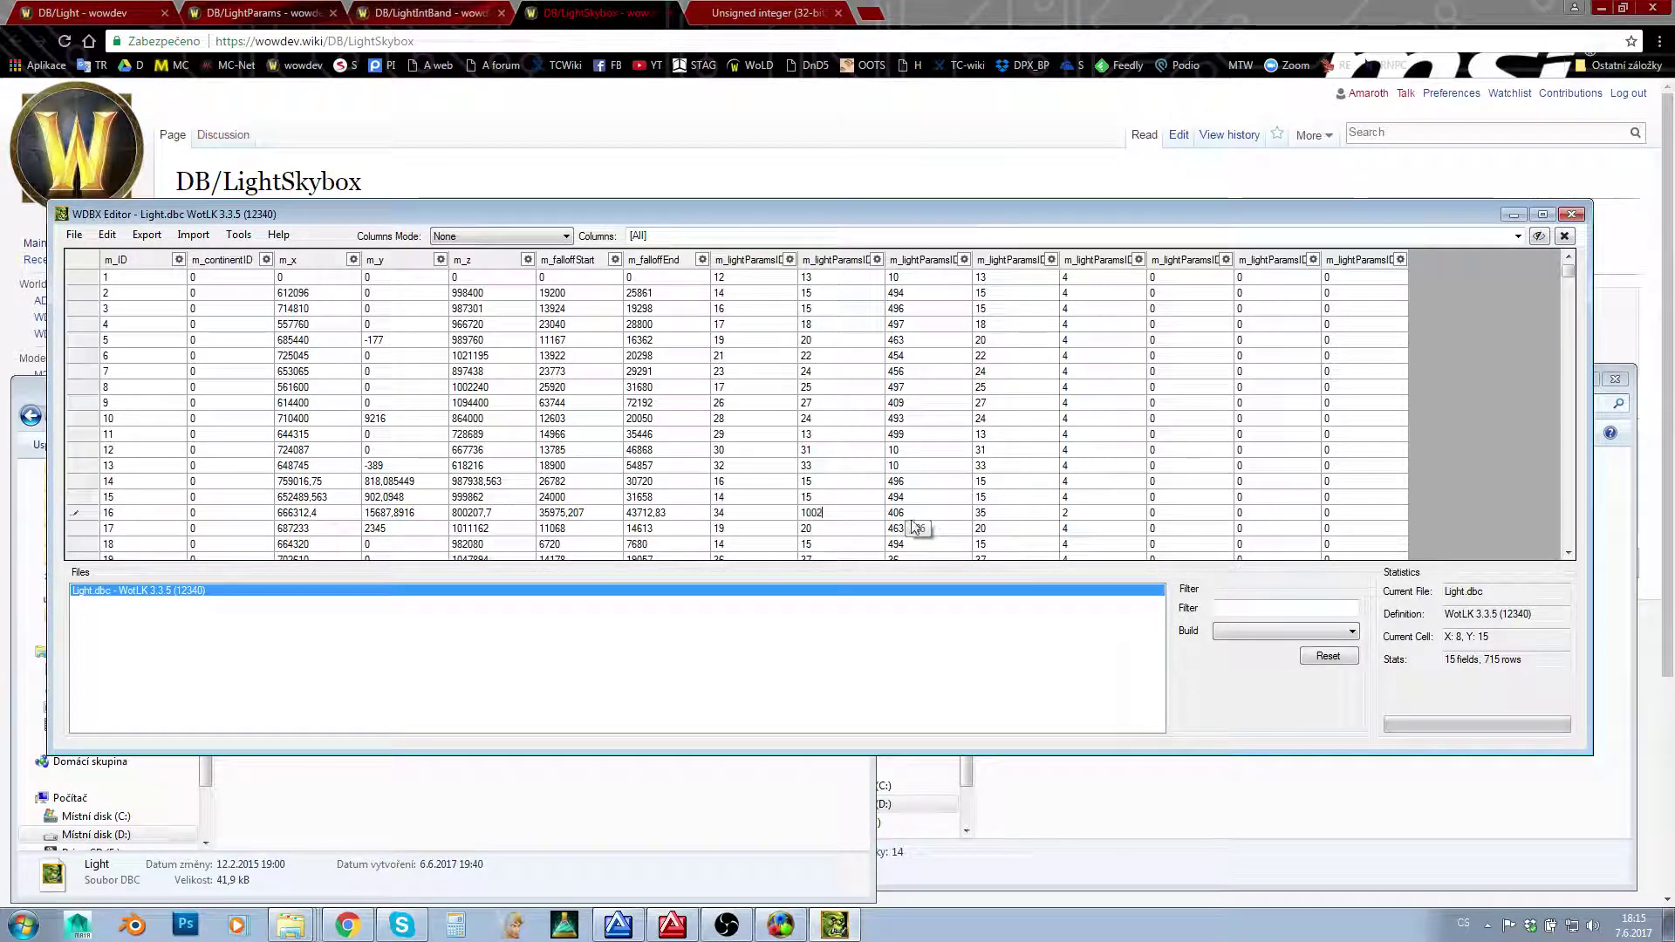
pyautogui.press('Tab')
pyautogui.write('100')
pyautogui.click(1007, 519)
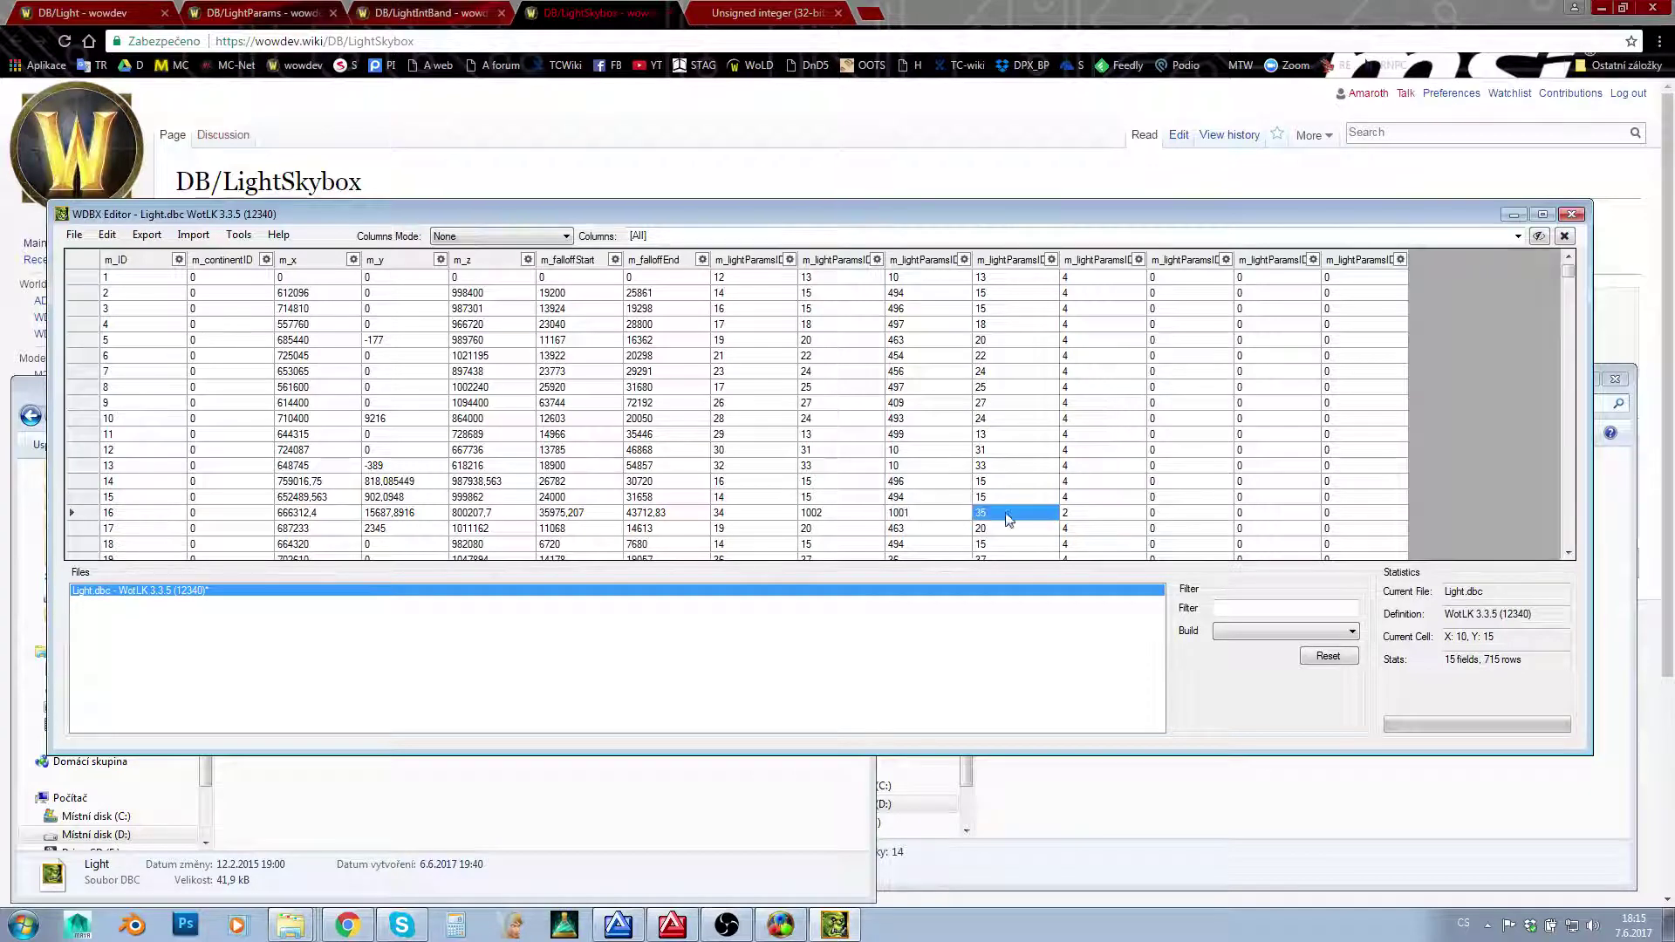
pyautogui.write('1003')
pyautogui.click(1012, 503)
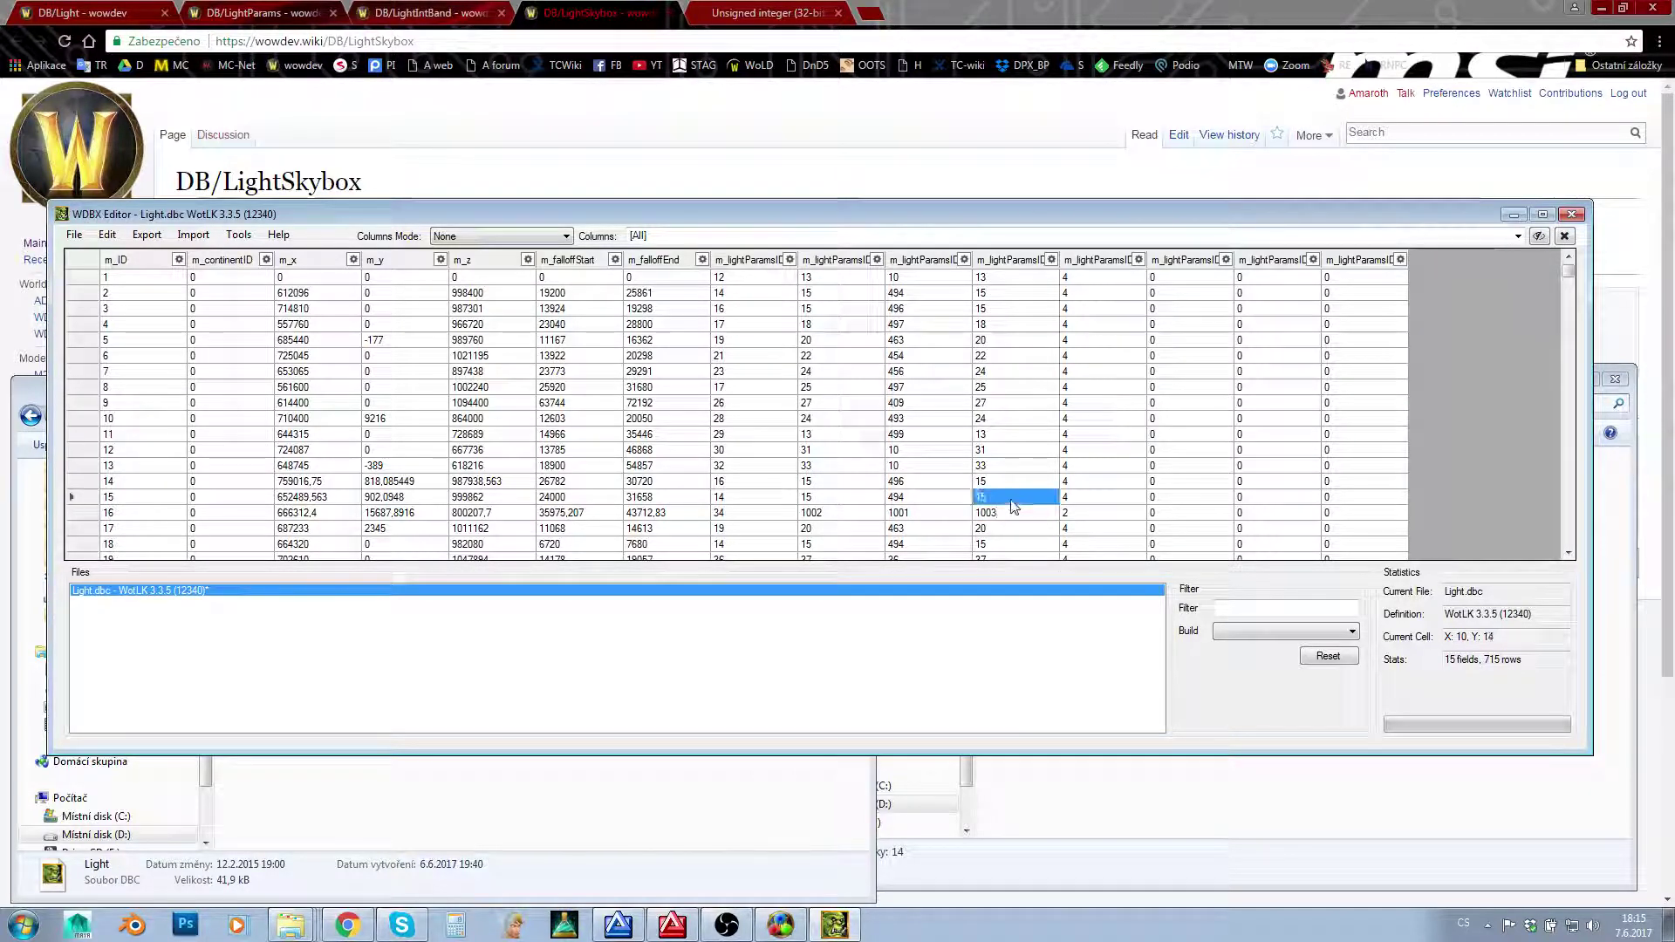
# Replace Light.dbc in the DBFilesClient folder of patch-z.mpq with the edited file and close the archive.
pyautogui.click(1515, 216)
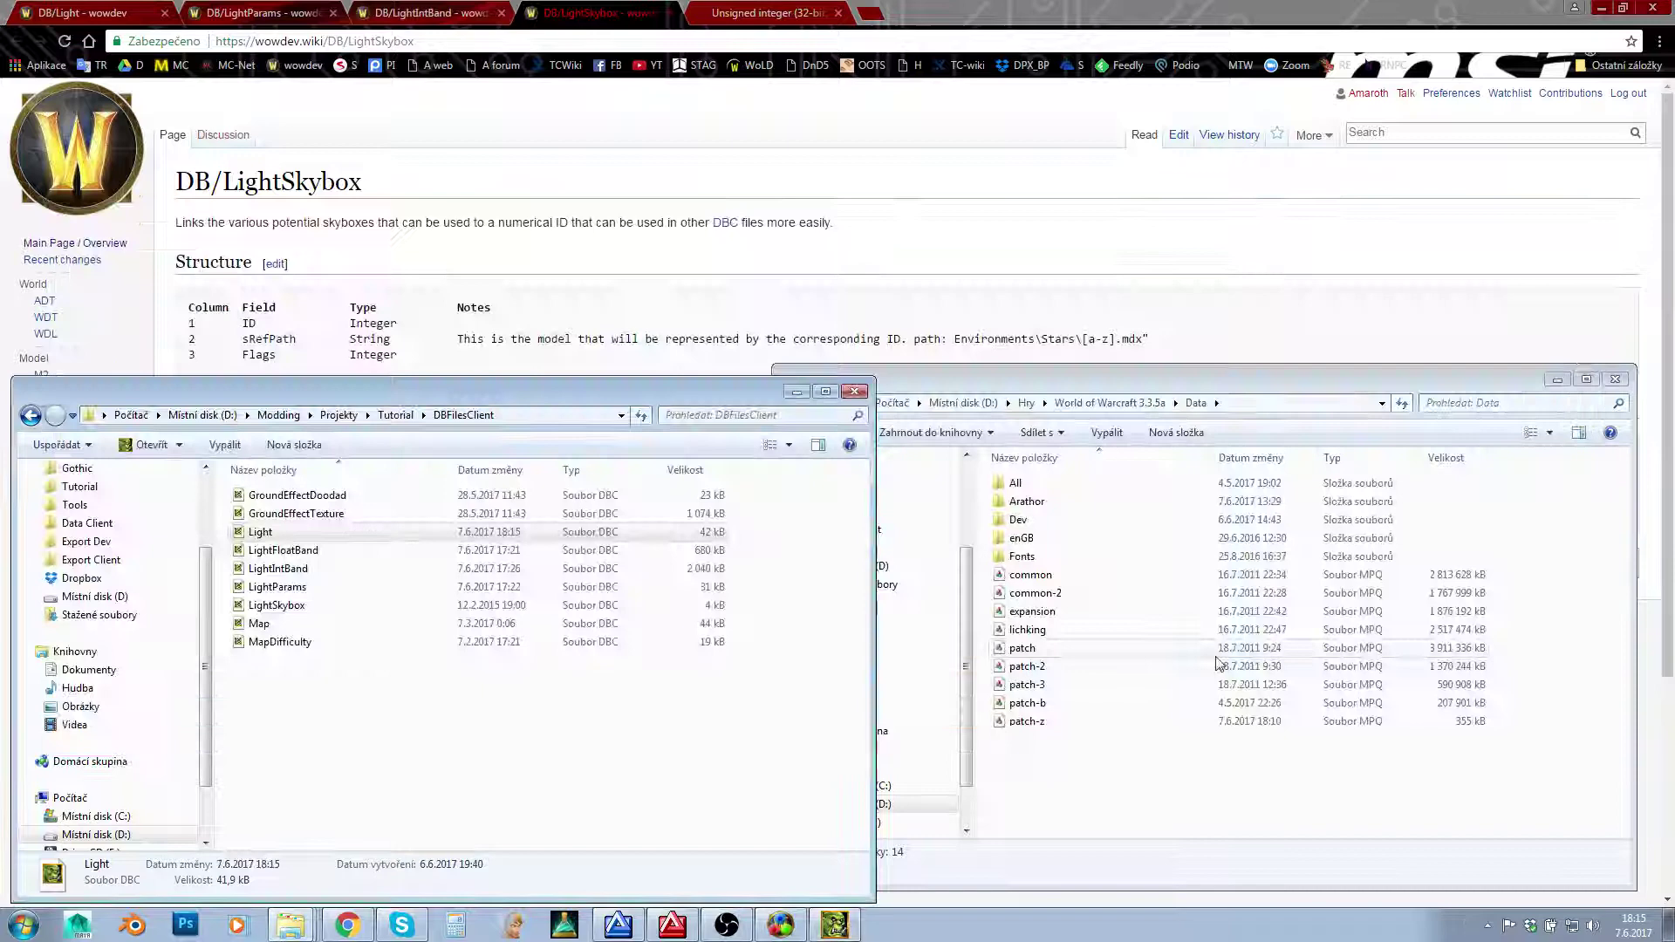
pyautogui.doubleClick(1026, 721)
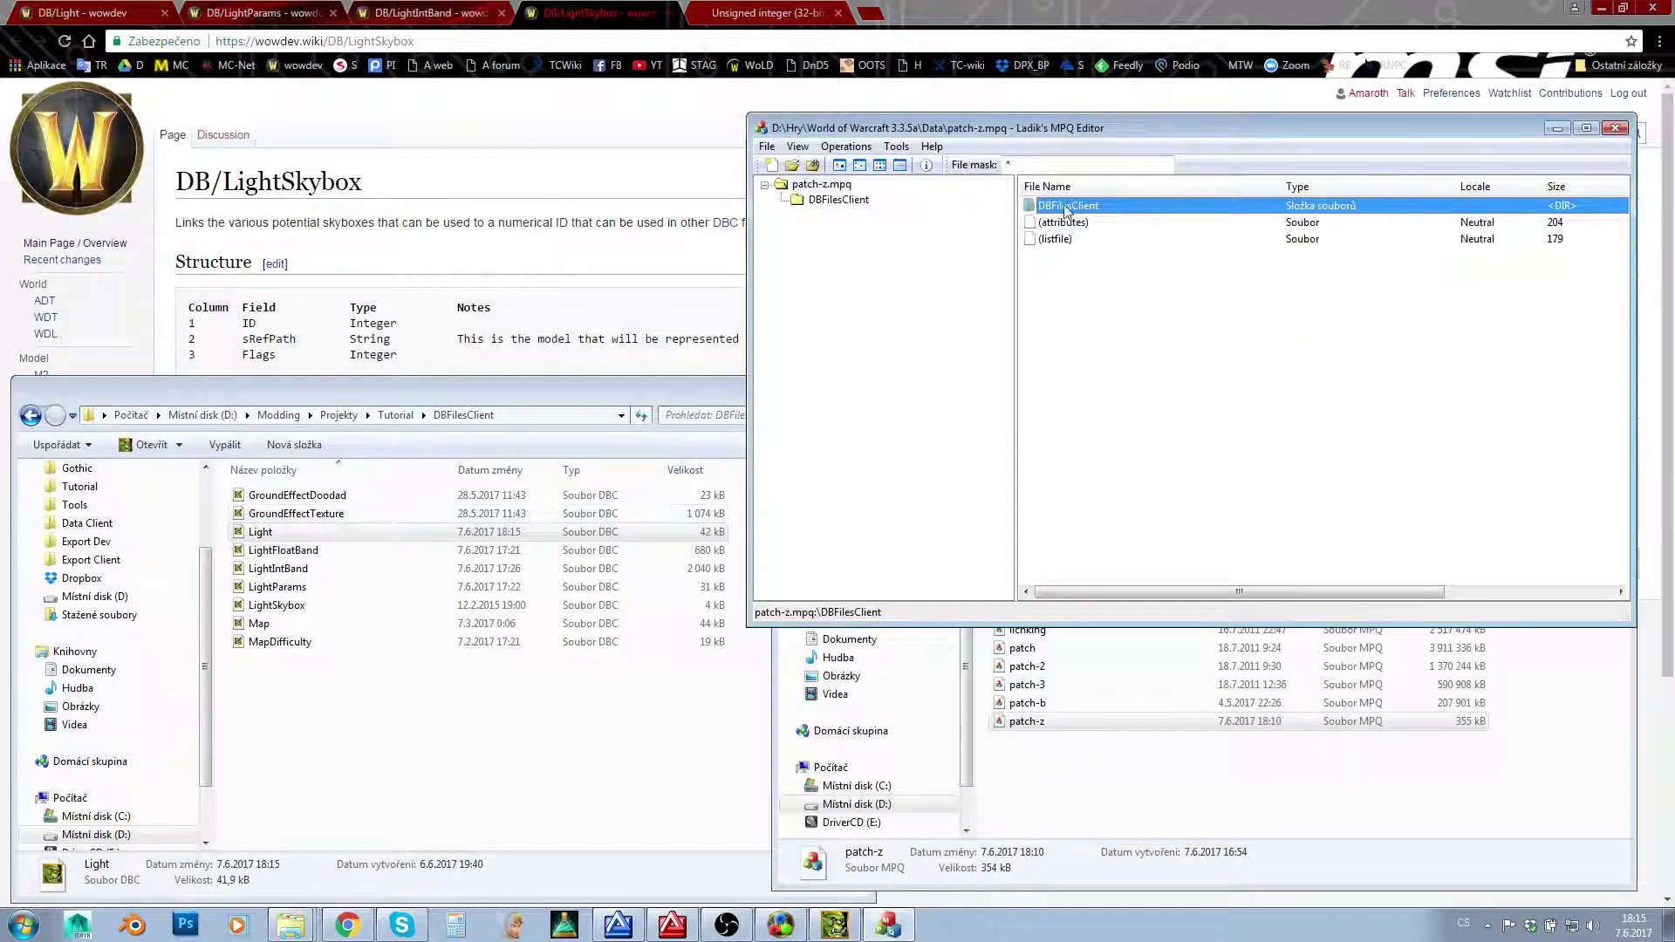
pyautogui.press('Return')
pyautogui.click(273, 532)
pyautogui.moveTo(273, 532); pyautogui.dragTo(1189, 363)
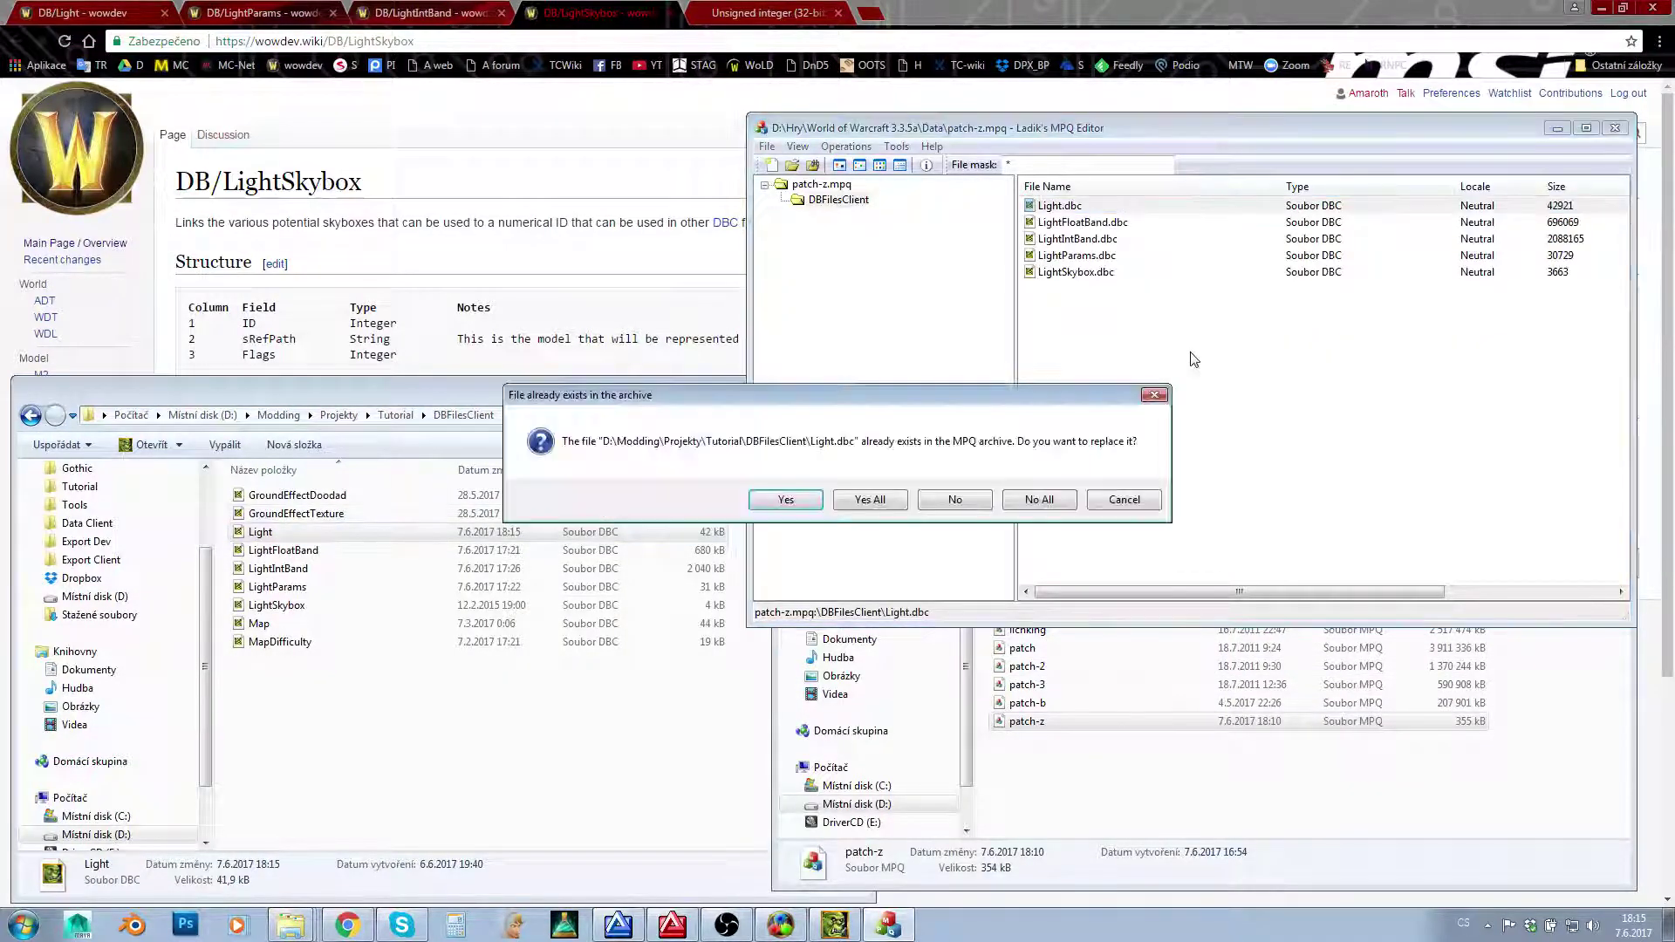
pyautogui.click(898, 508)
pyautogui.click(1616, 131)
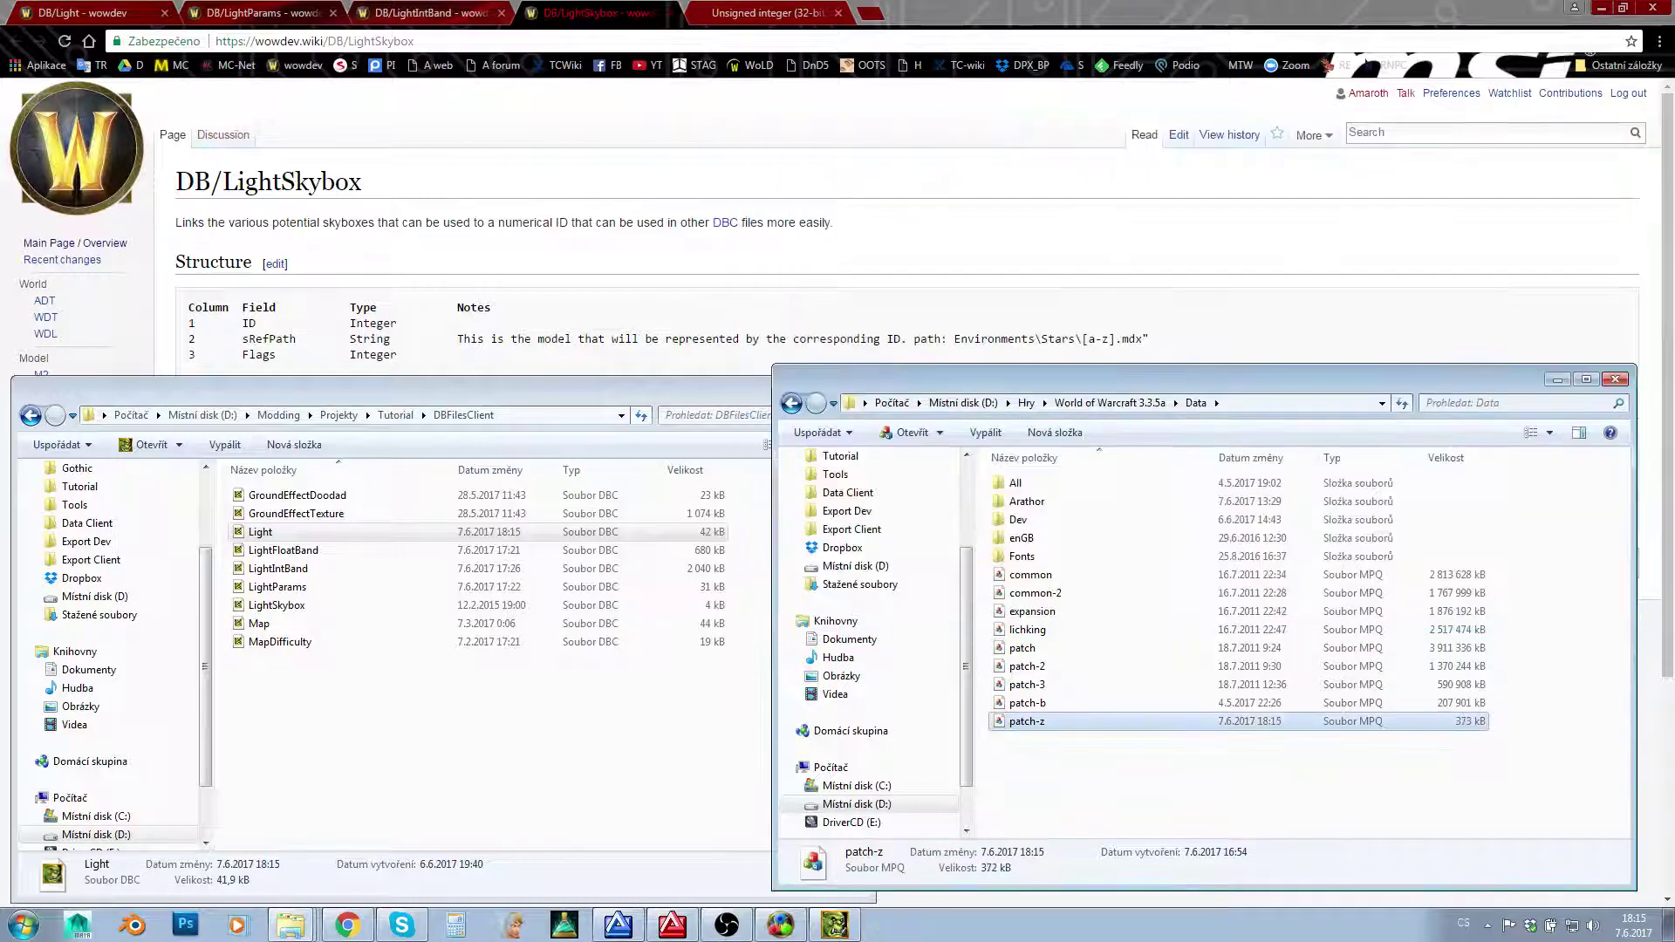
# Launch World of Warcraft, log in with the remembered account and enter the world.
pyautogui.click(23, 924)
pyautogui.click(125, 415)
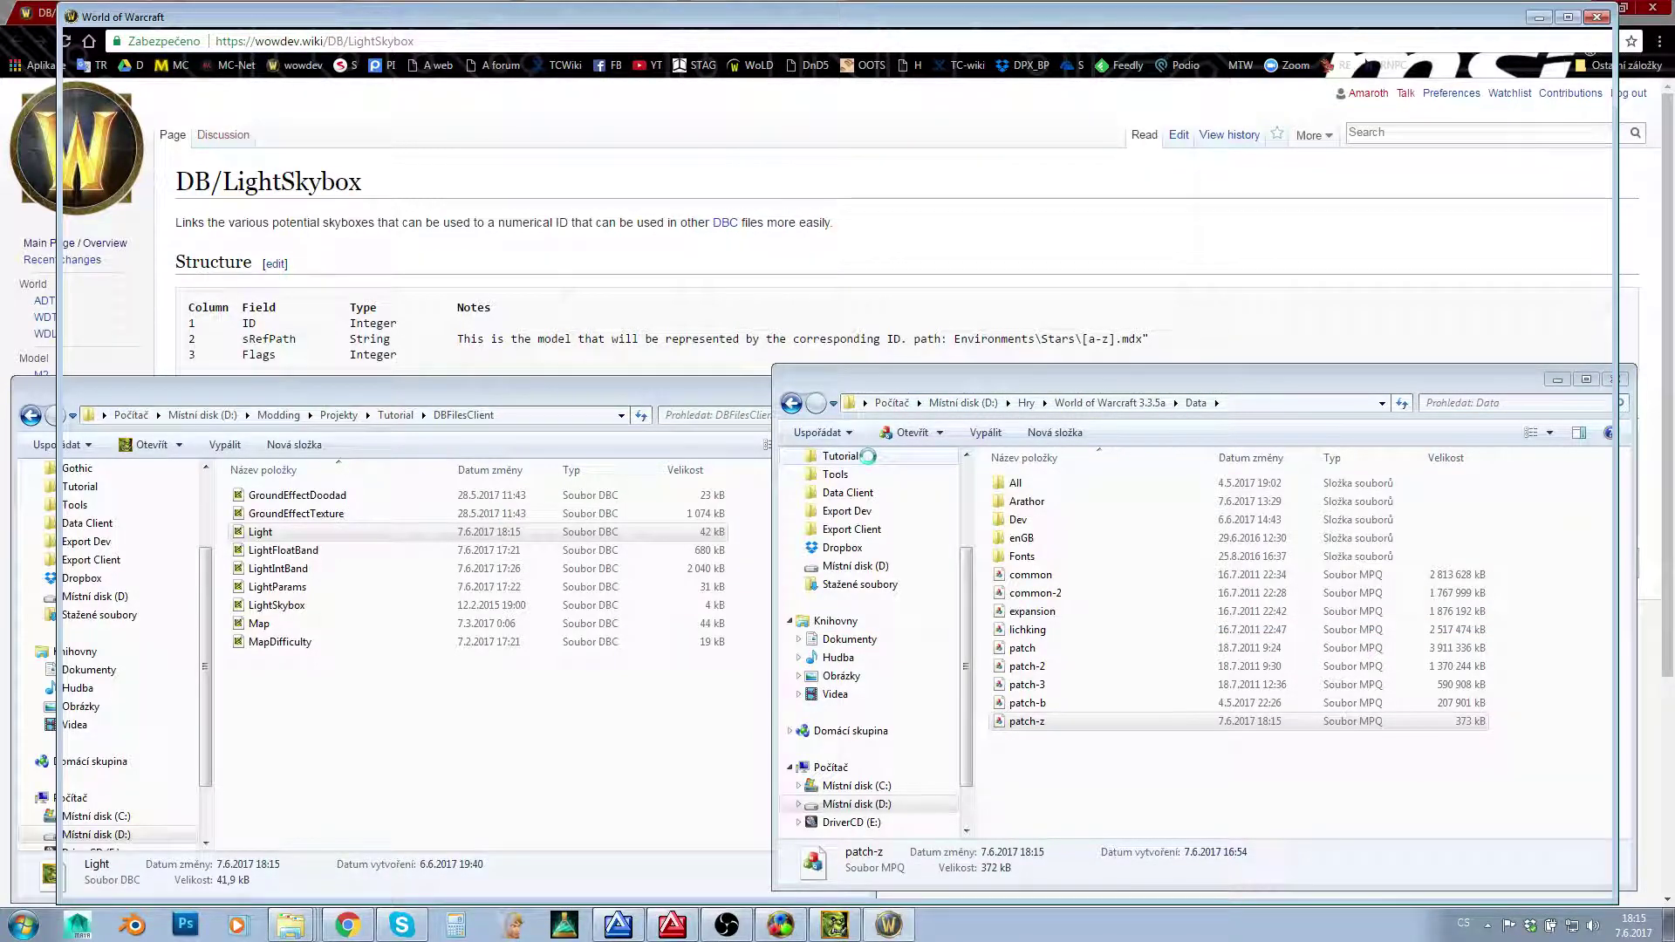
pyautogui.press('Return')
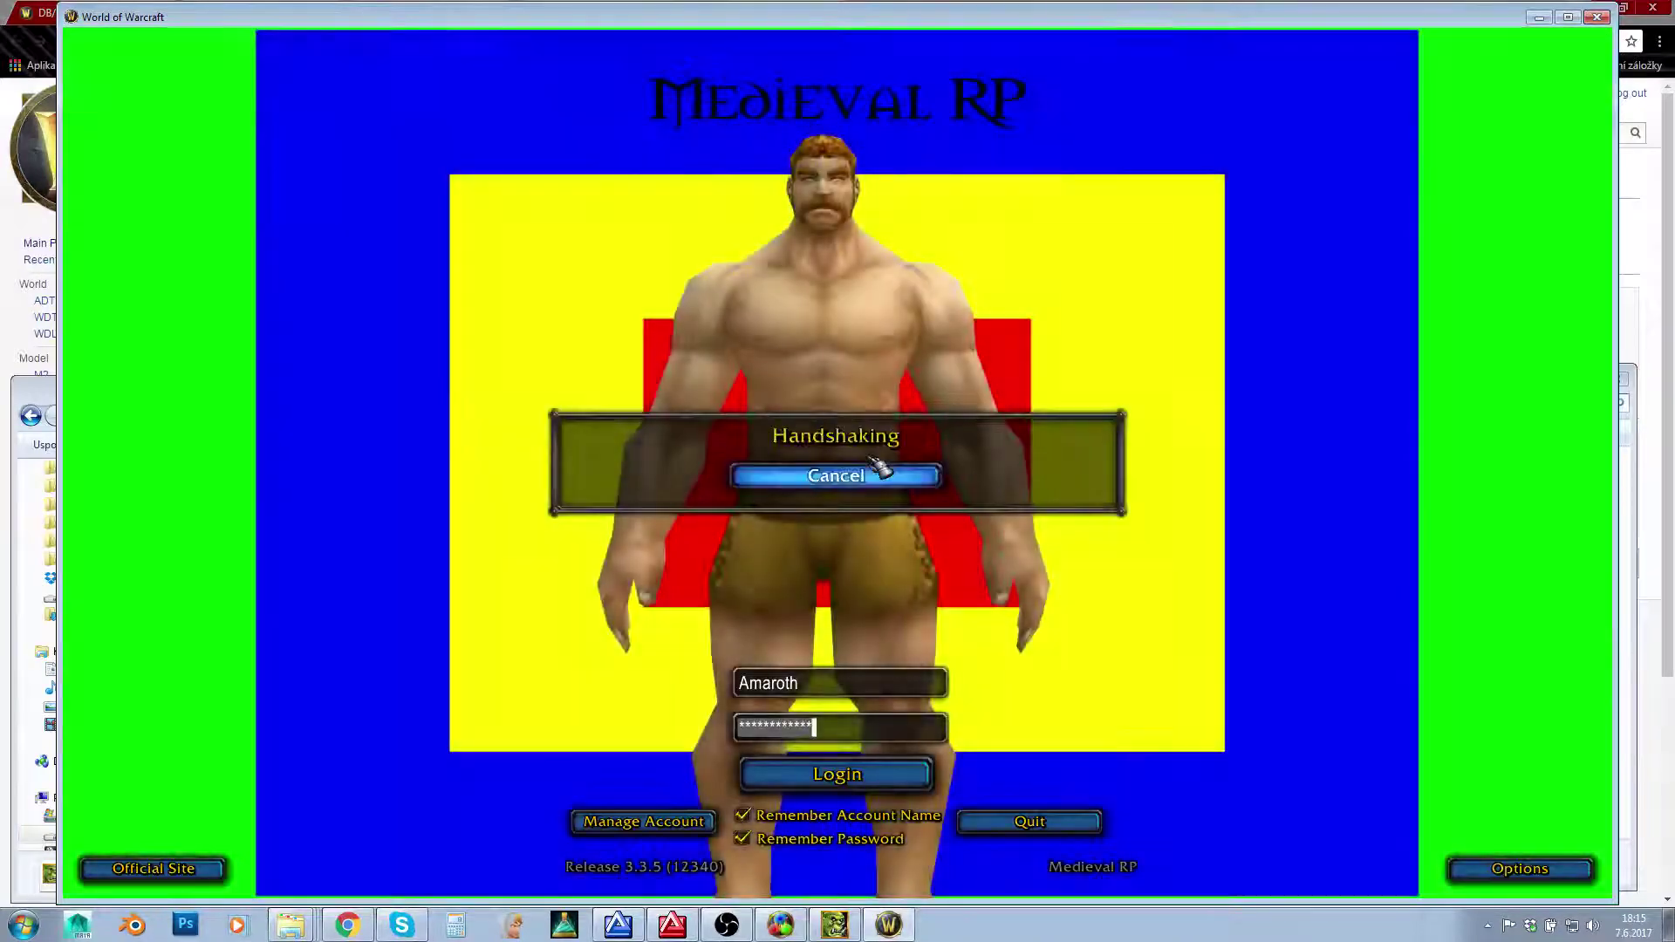
pyautogui.press('Return')
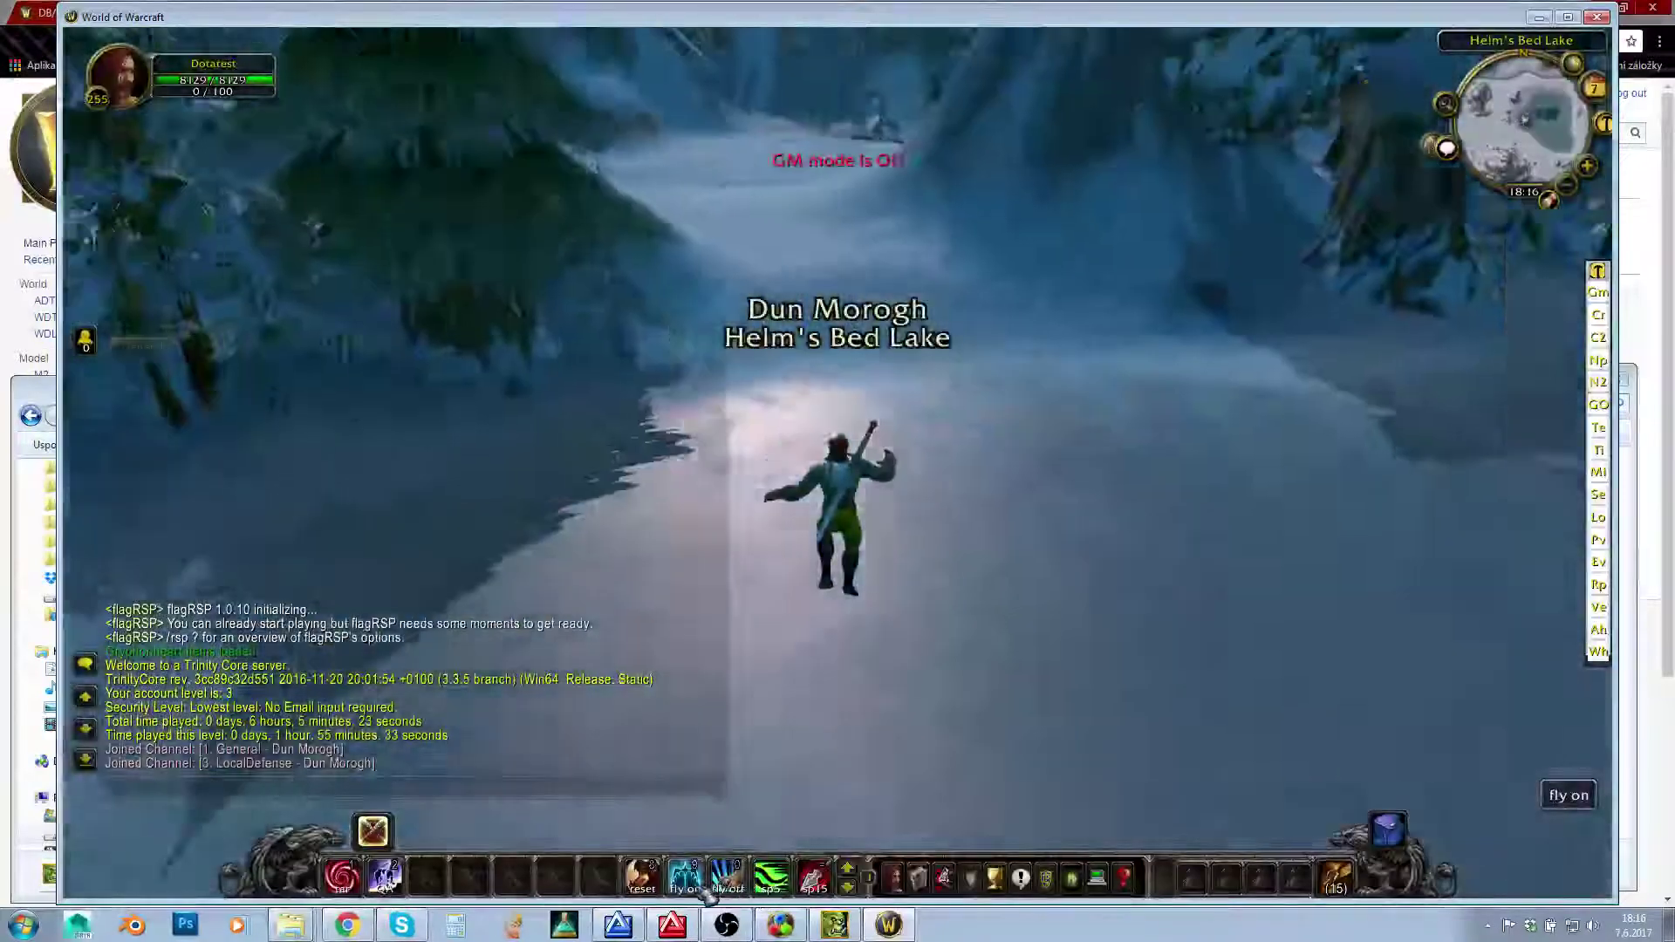
# Turn on fly mode, set the character's speed to 15 and fly above Helm's Bed Lake to check the sky lighting.
pyautogui.click(685, 876)
pyautogui.click(814, 876)
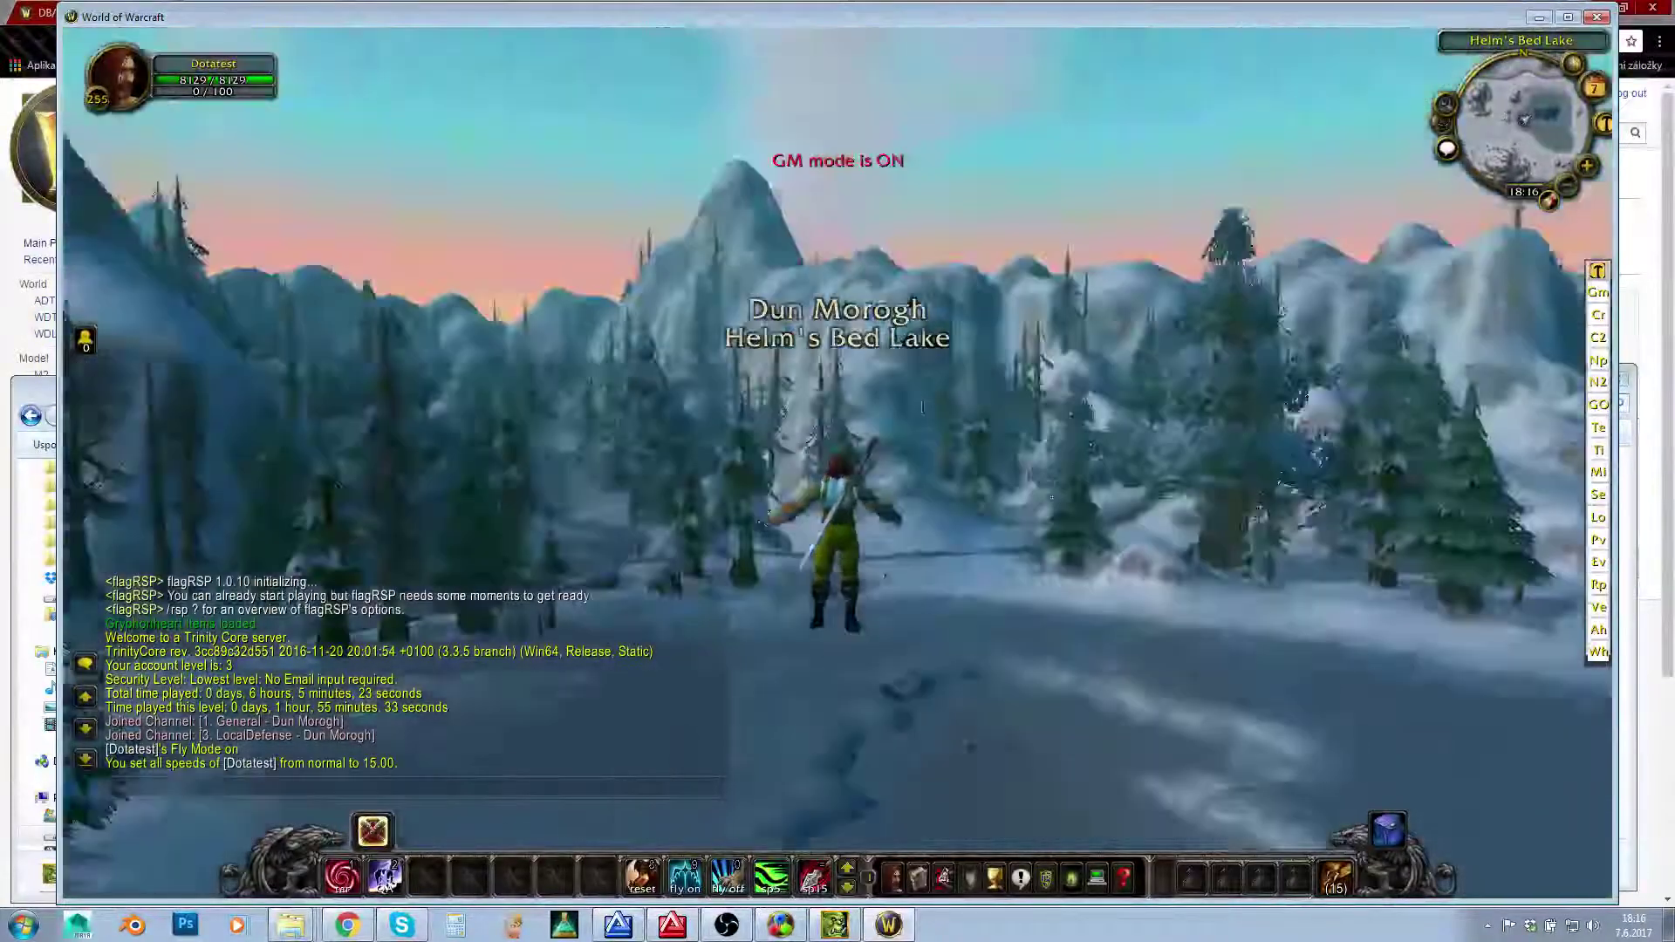
pyautogui.press('w')
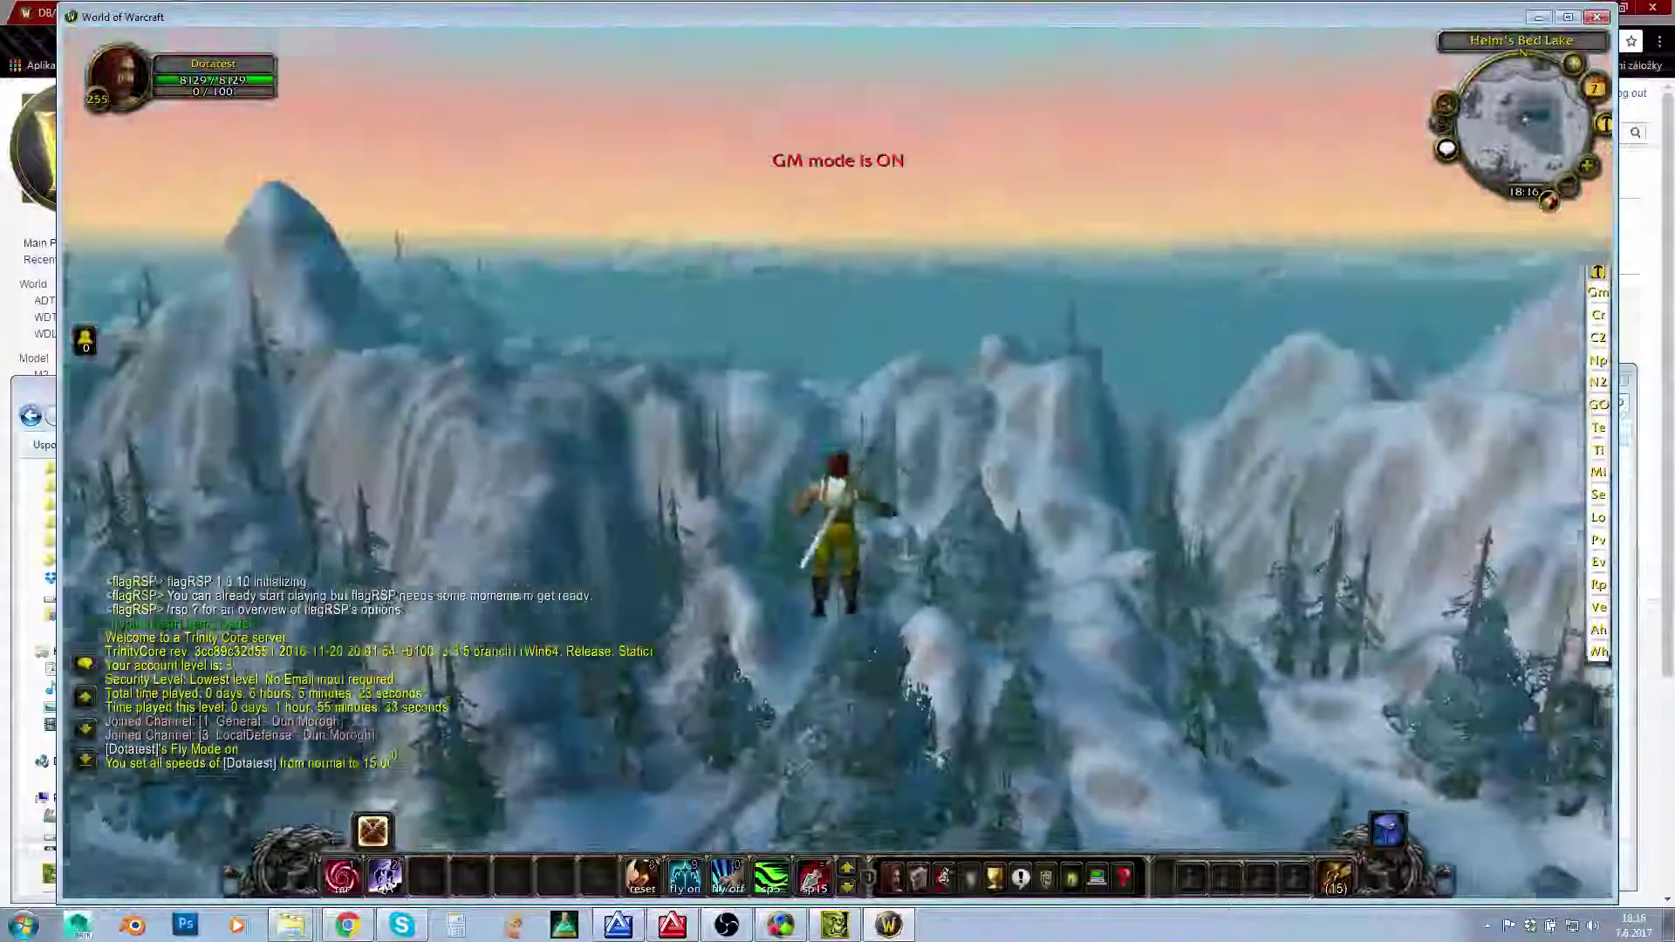
pyautogui.moveTo(663, 506); pyautogui.dragTo(663, 549, button='right')
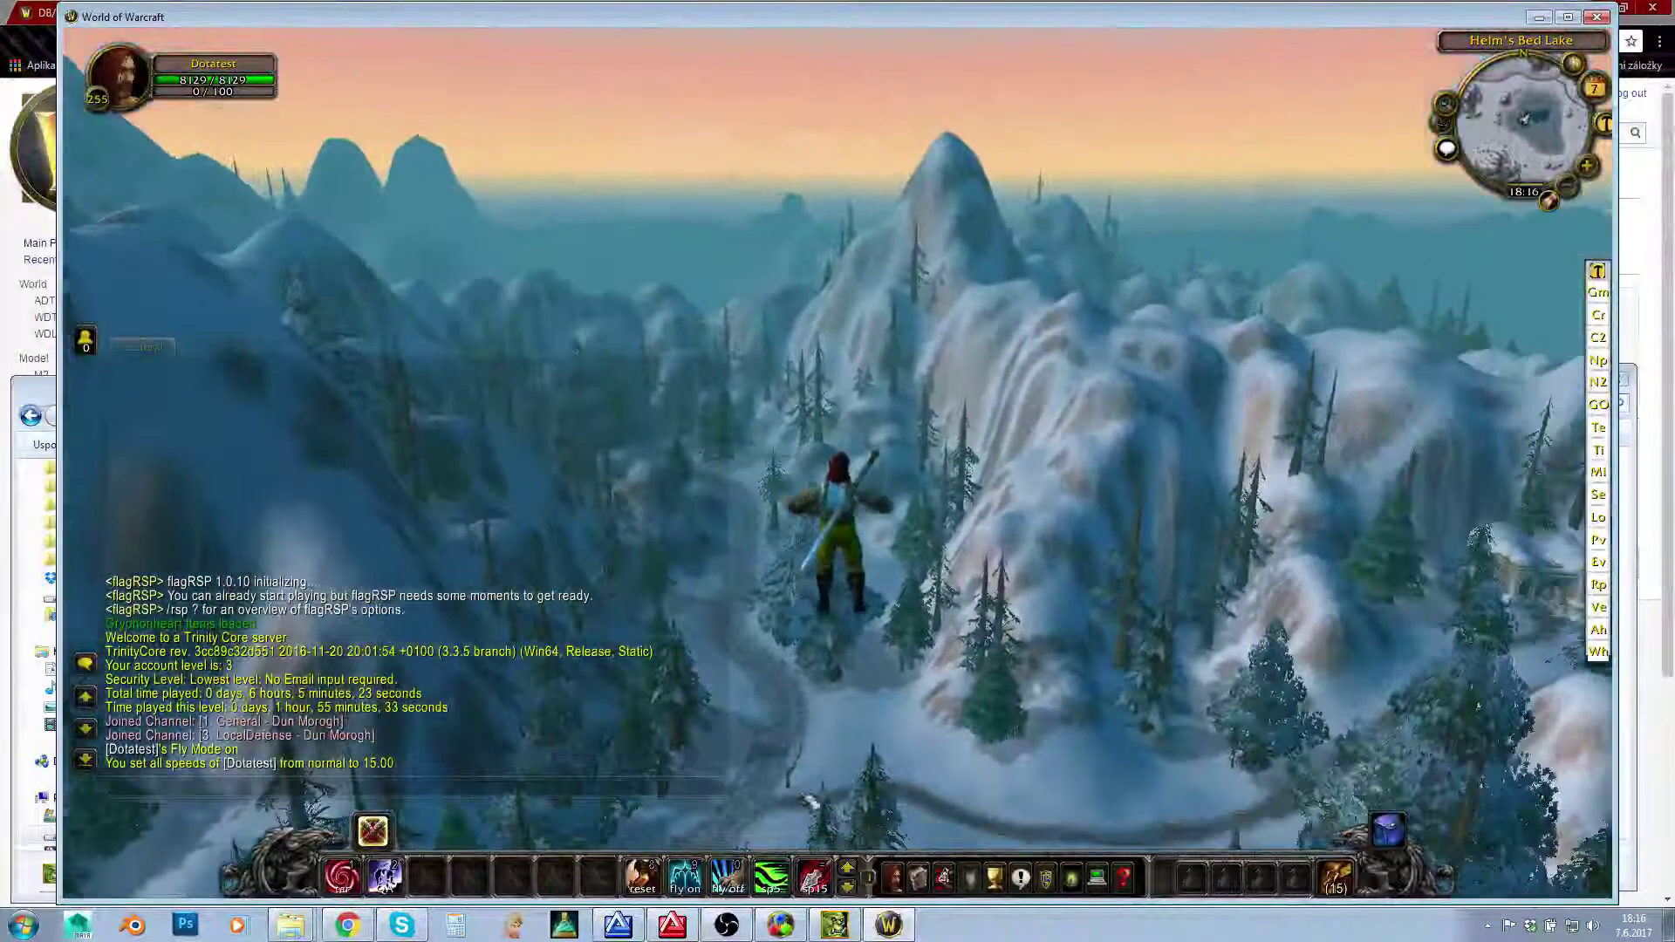
# Check record 16's first m_lightParamsID in WDBX Editor, then switch to World of Warcraft and change the weather with the .wc 3 chat command.
pyautogui.click(837, 926)
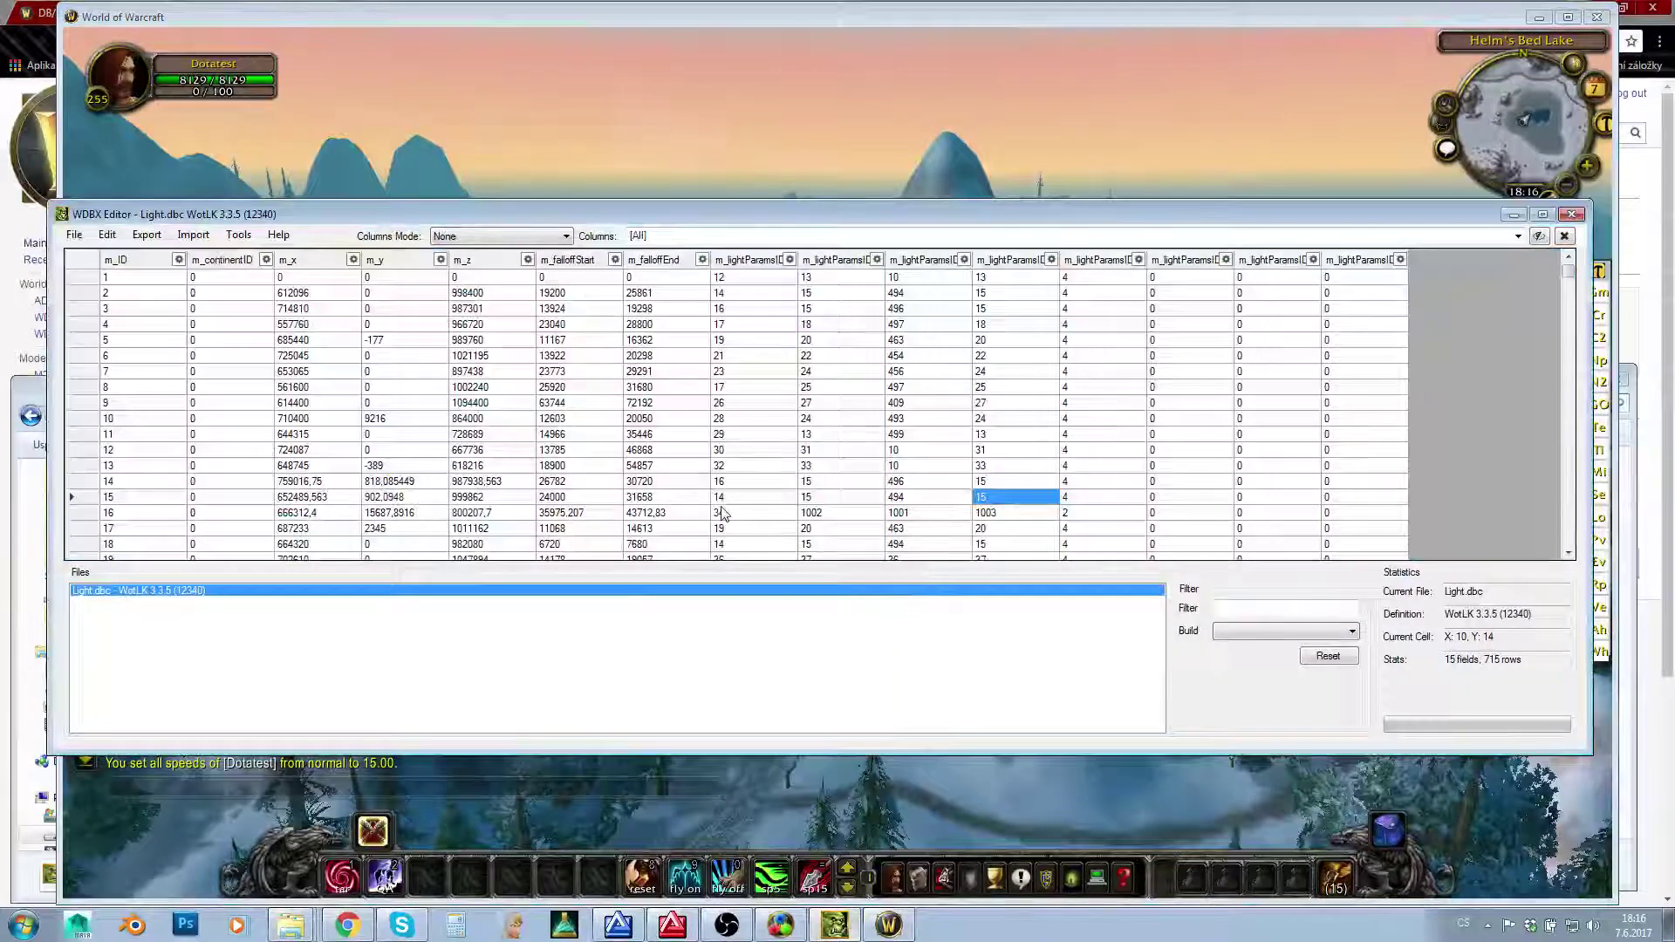
pyautogui.click(730, 514)
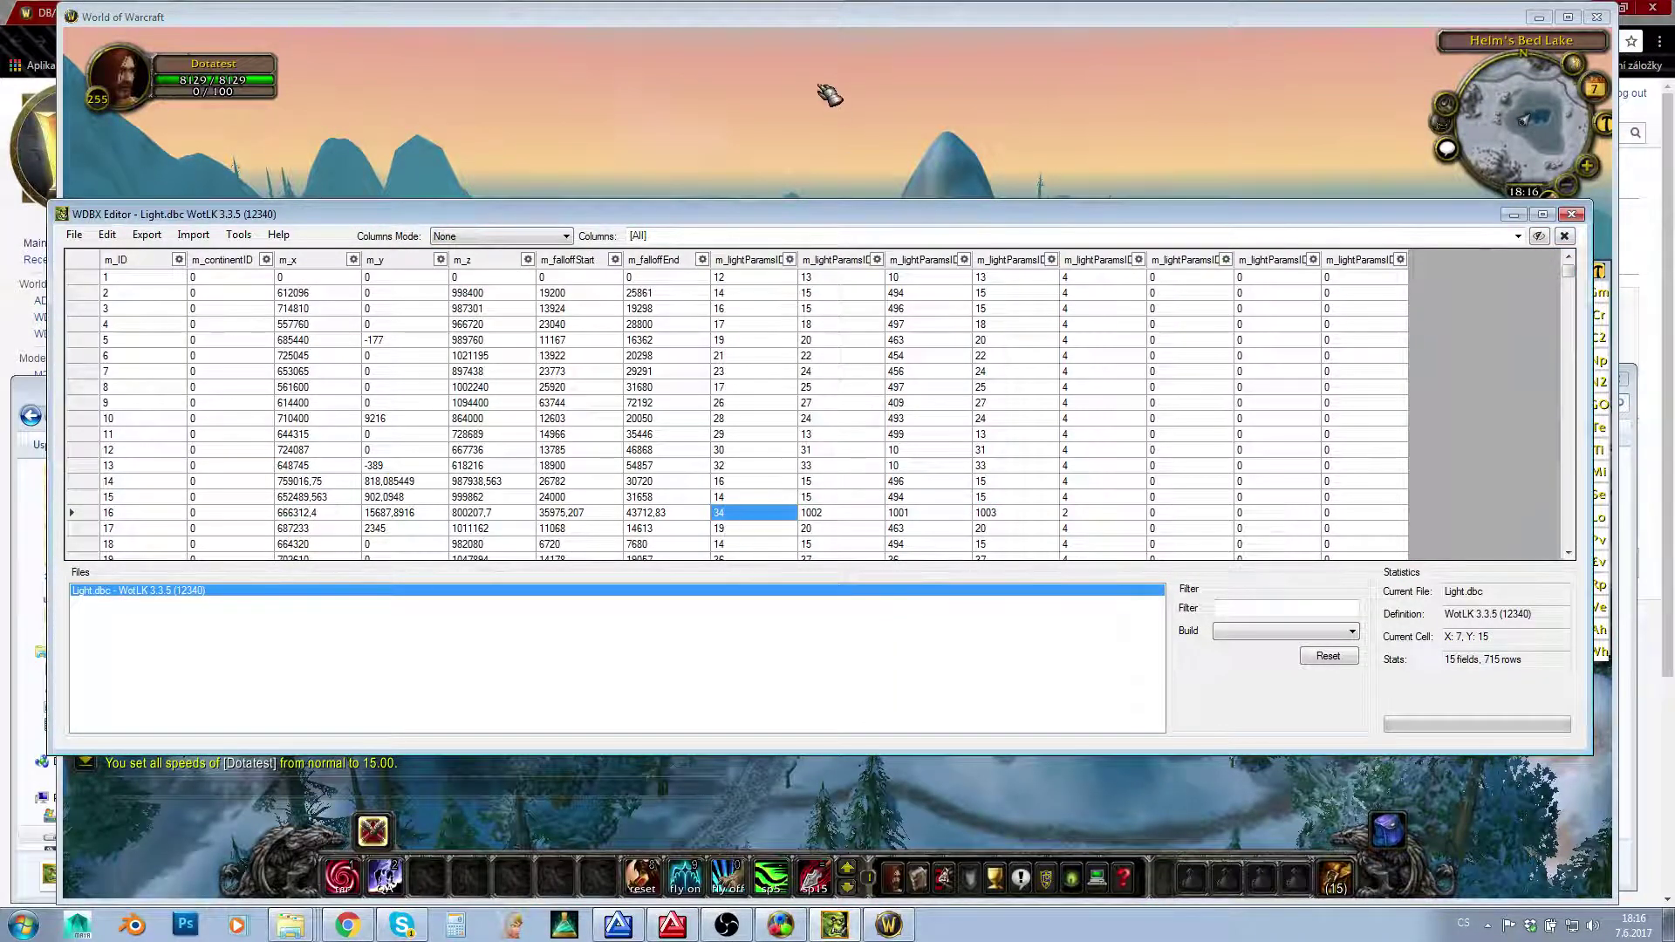
pyautogui.hotkey('alt', 'Tab')
pyautogui.press('Return')
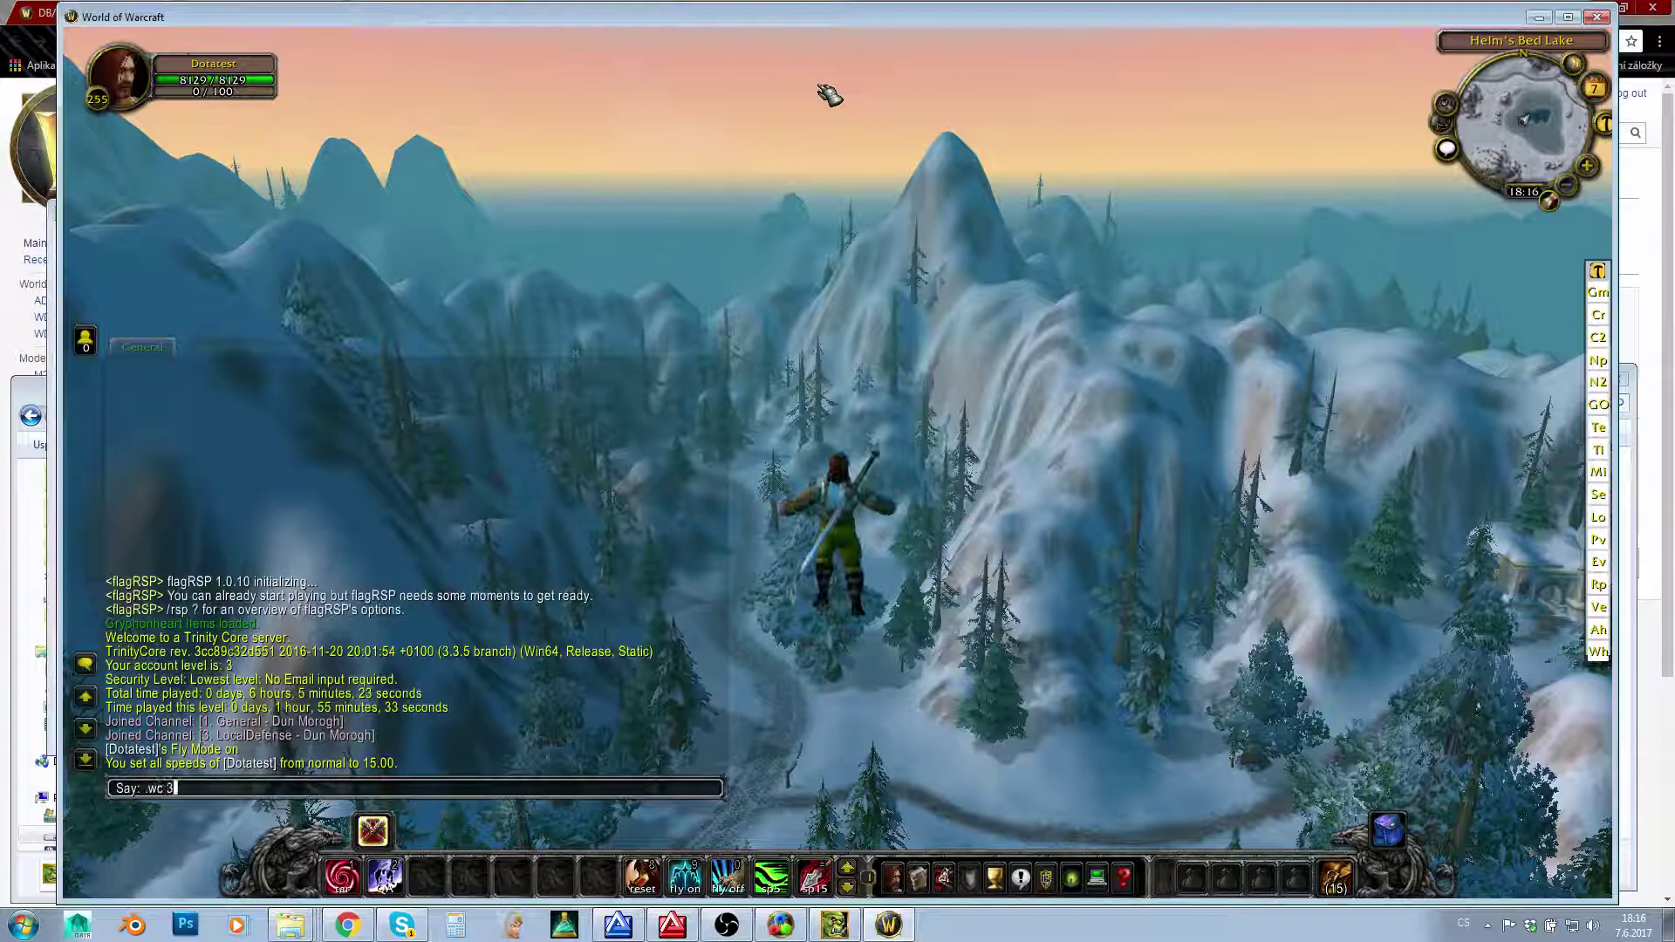
pyautogui.press('Return')
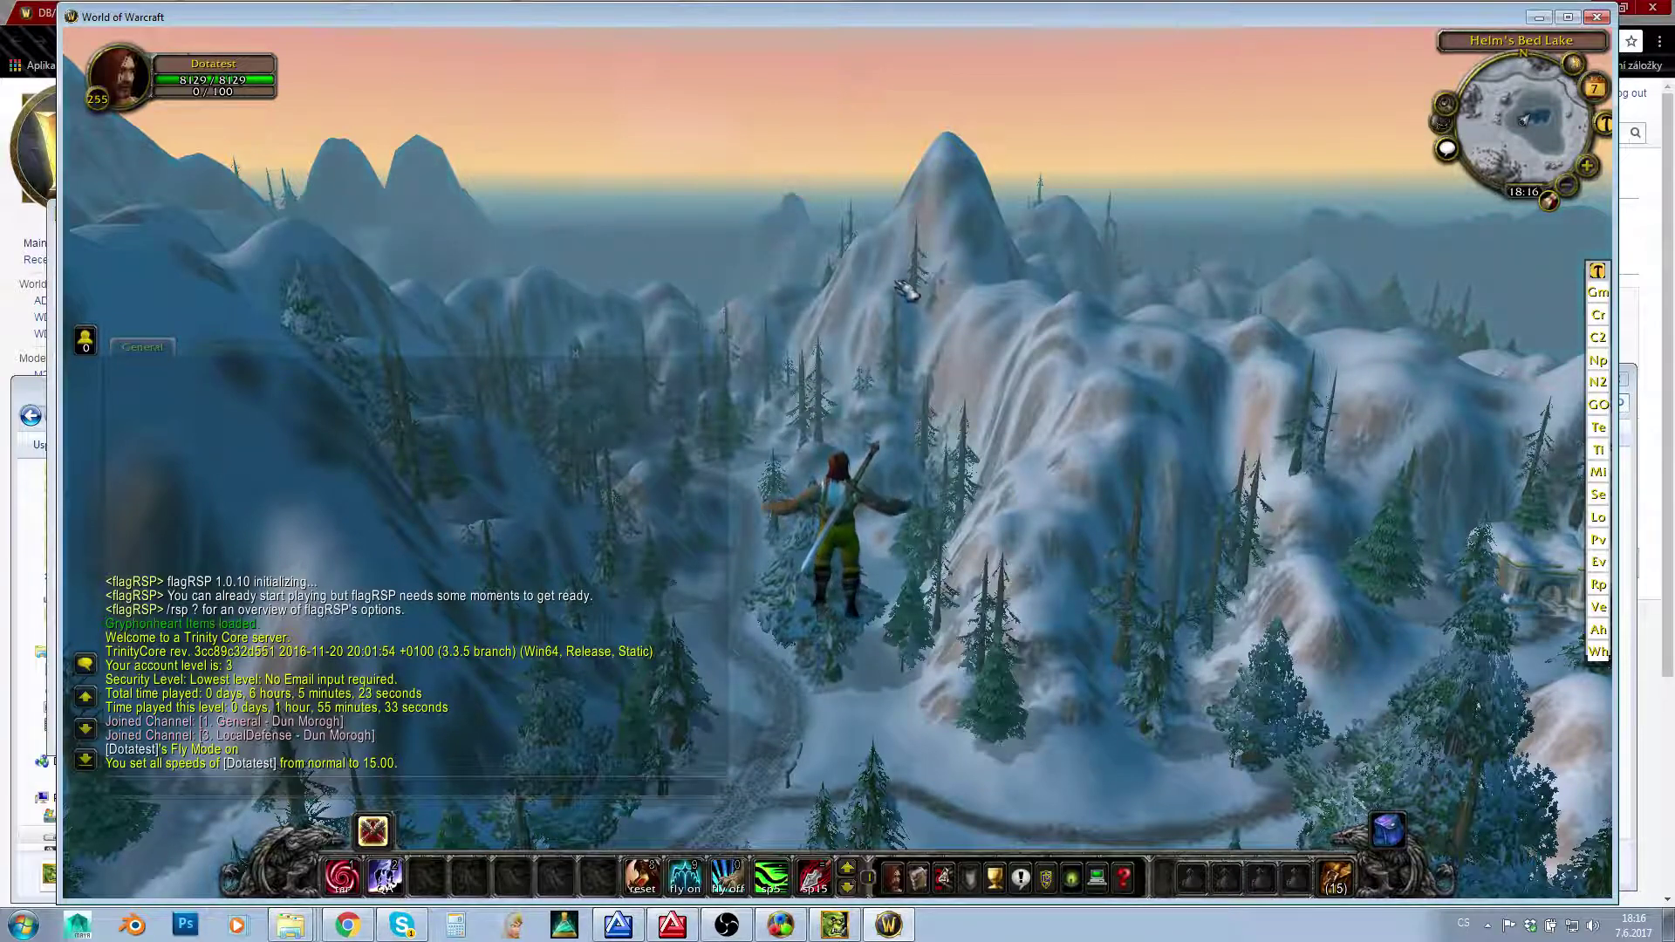
# Fly around Helm's Bed Lake and its mountains to examine the fog and sky colours under the changed weather.
pyautogui.moveTo(907, 293); pyautogui.dragTo(672, 292, button='right')
pyautogui.press('w')
pyautogui.press('w')
pyautogui.press('w')
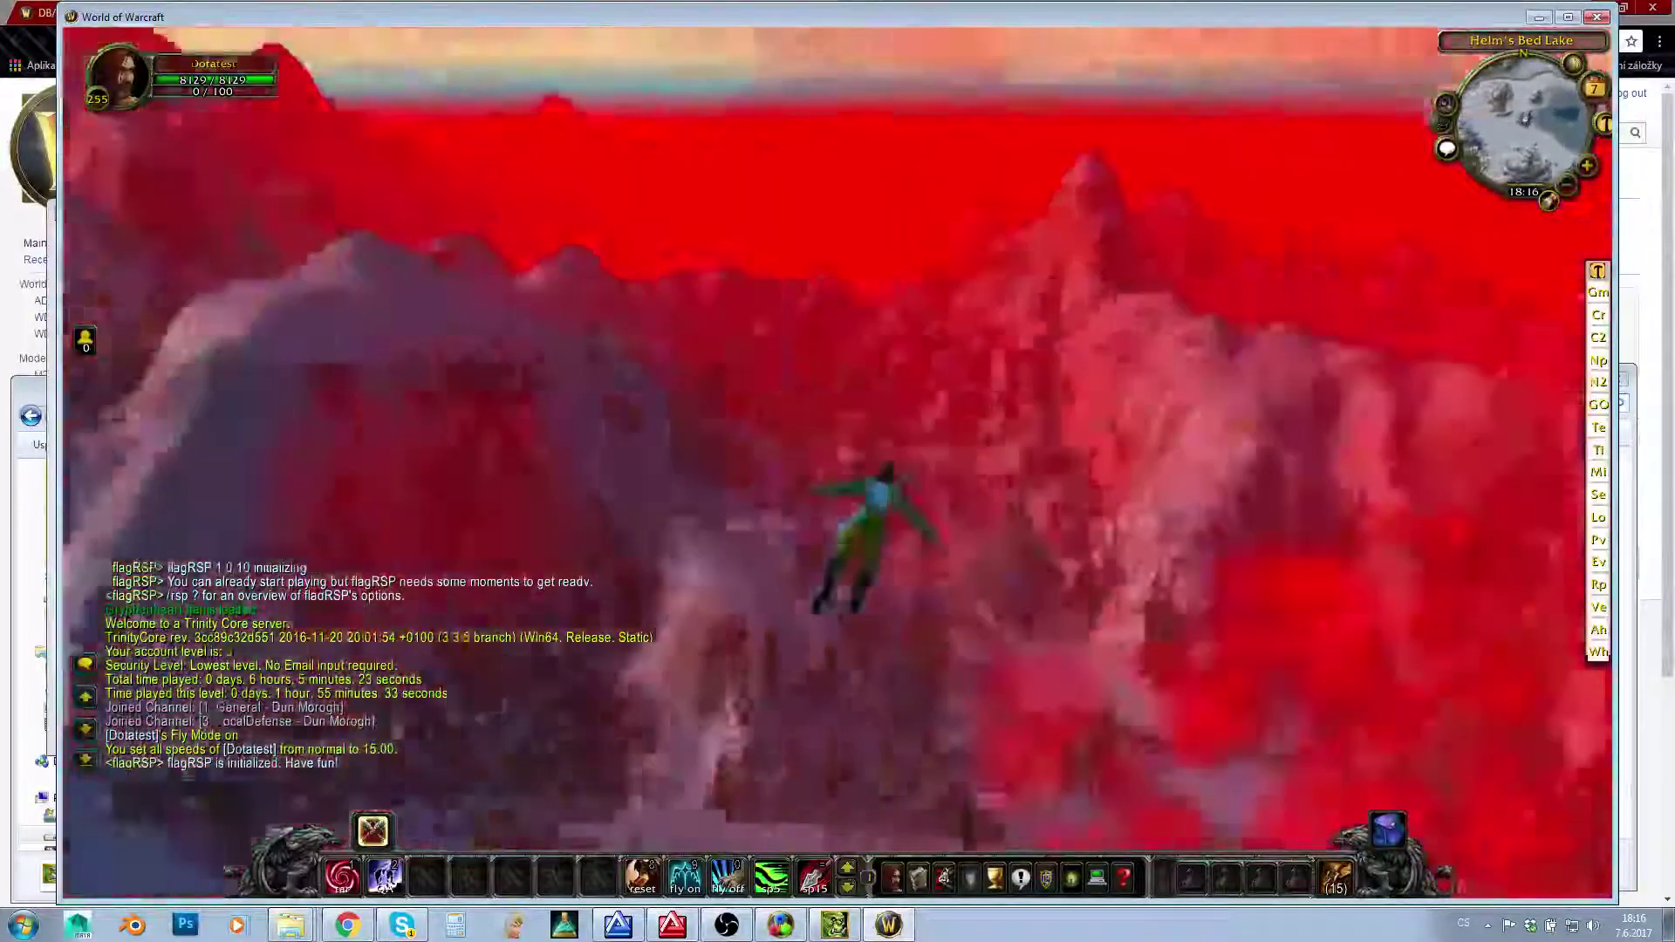
pyautogui.moveTo(820, 349); pyautogui.dragTo(873, 362, button='right')
pyautogui.press('w')
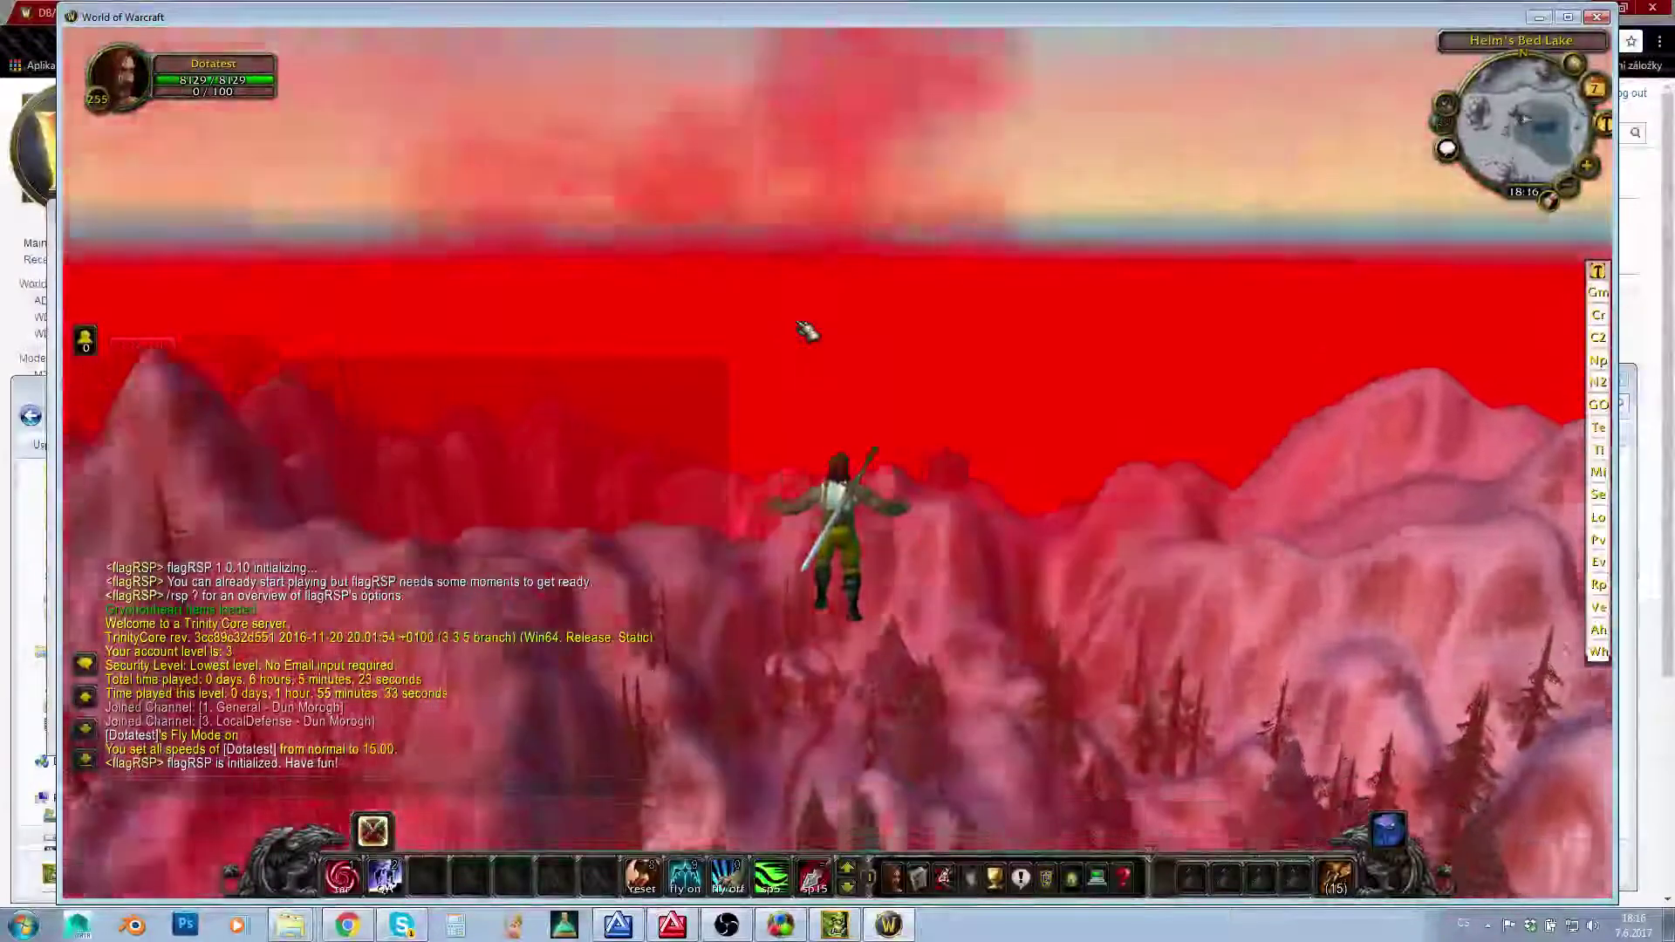
pyautogui.press('space')
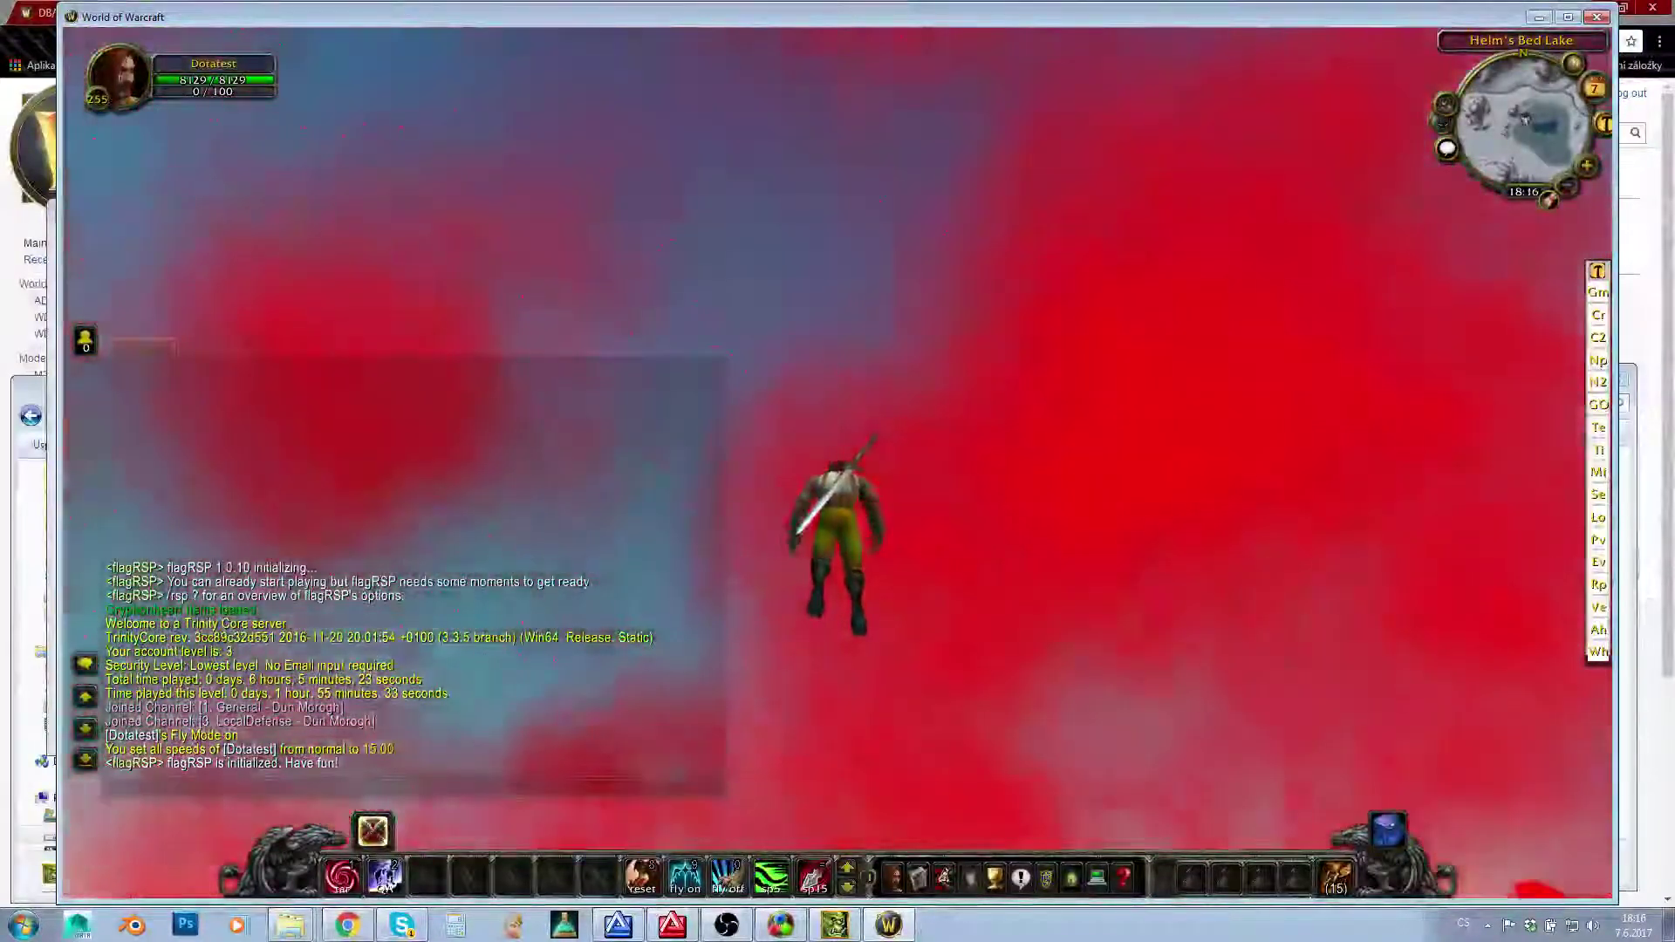
pyautogui.press('w')
pyautogui.moveTo(894, 560); pyautogui.dragTo(947, 560, button='right')
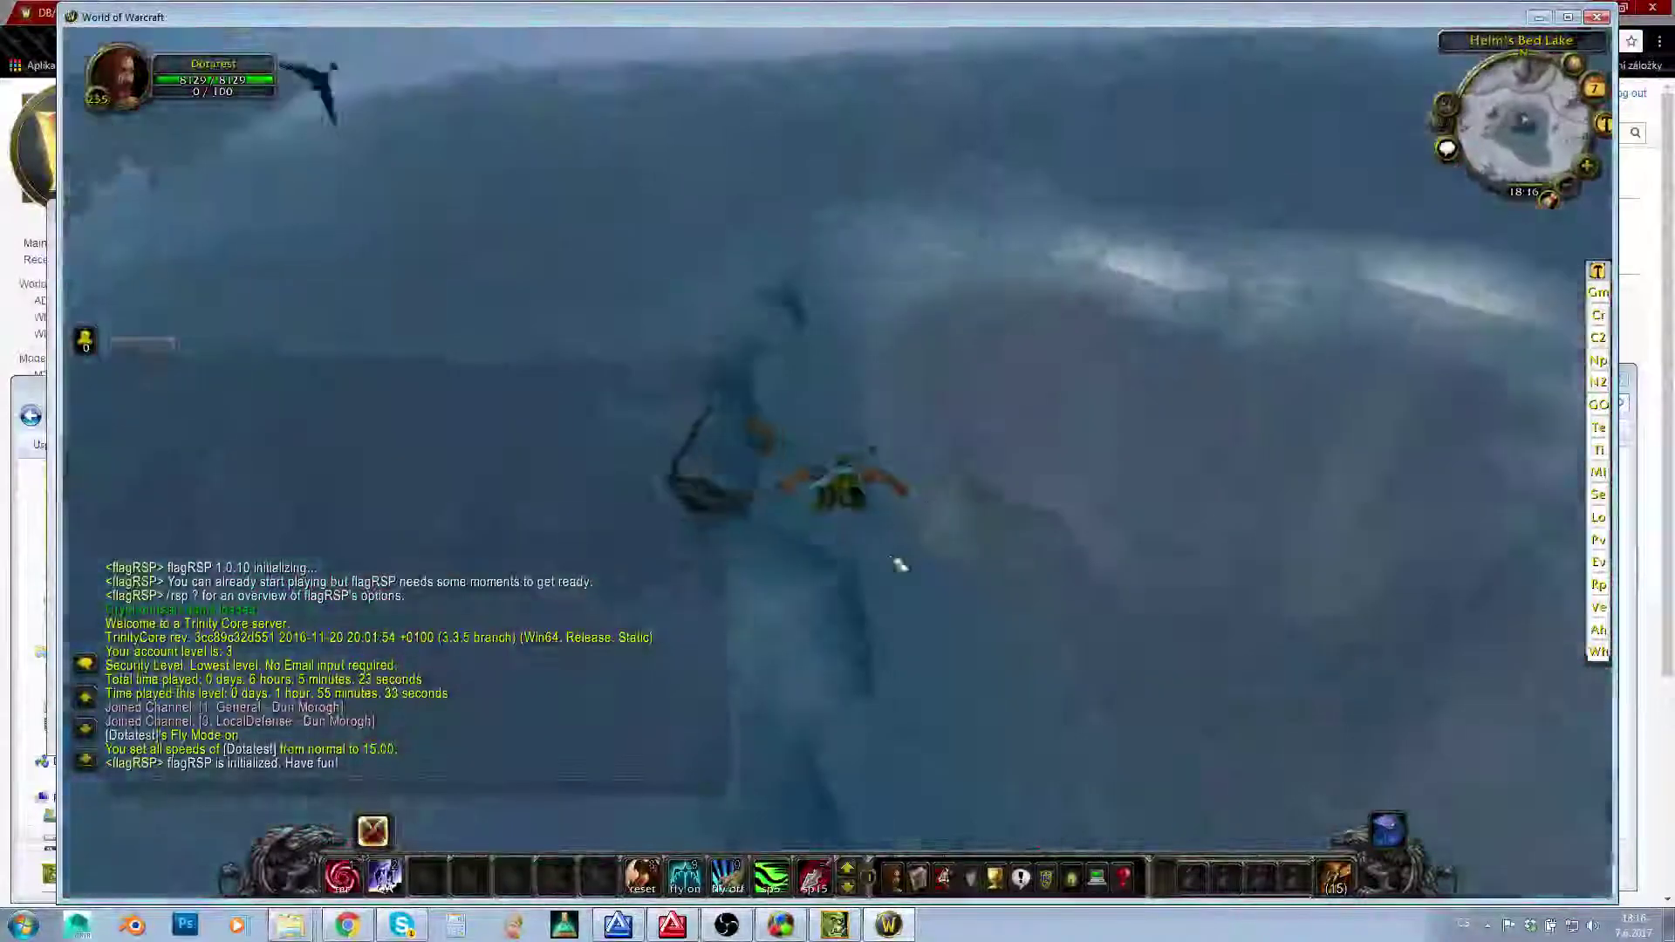
# Reset the character's fly mode, speed and size, and dive into Helm's Bed Lake to check the underwater lighting in the changed weather.
pyautogui.click(644, 875)
pyautogui.moveTo(934, 659); pyautogui.dragTo(956, 571, button='right')
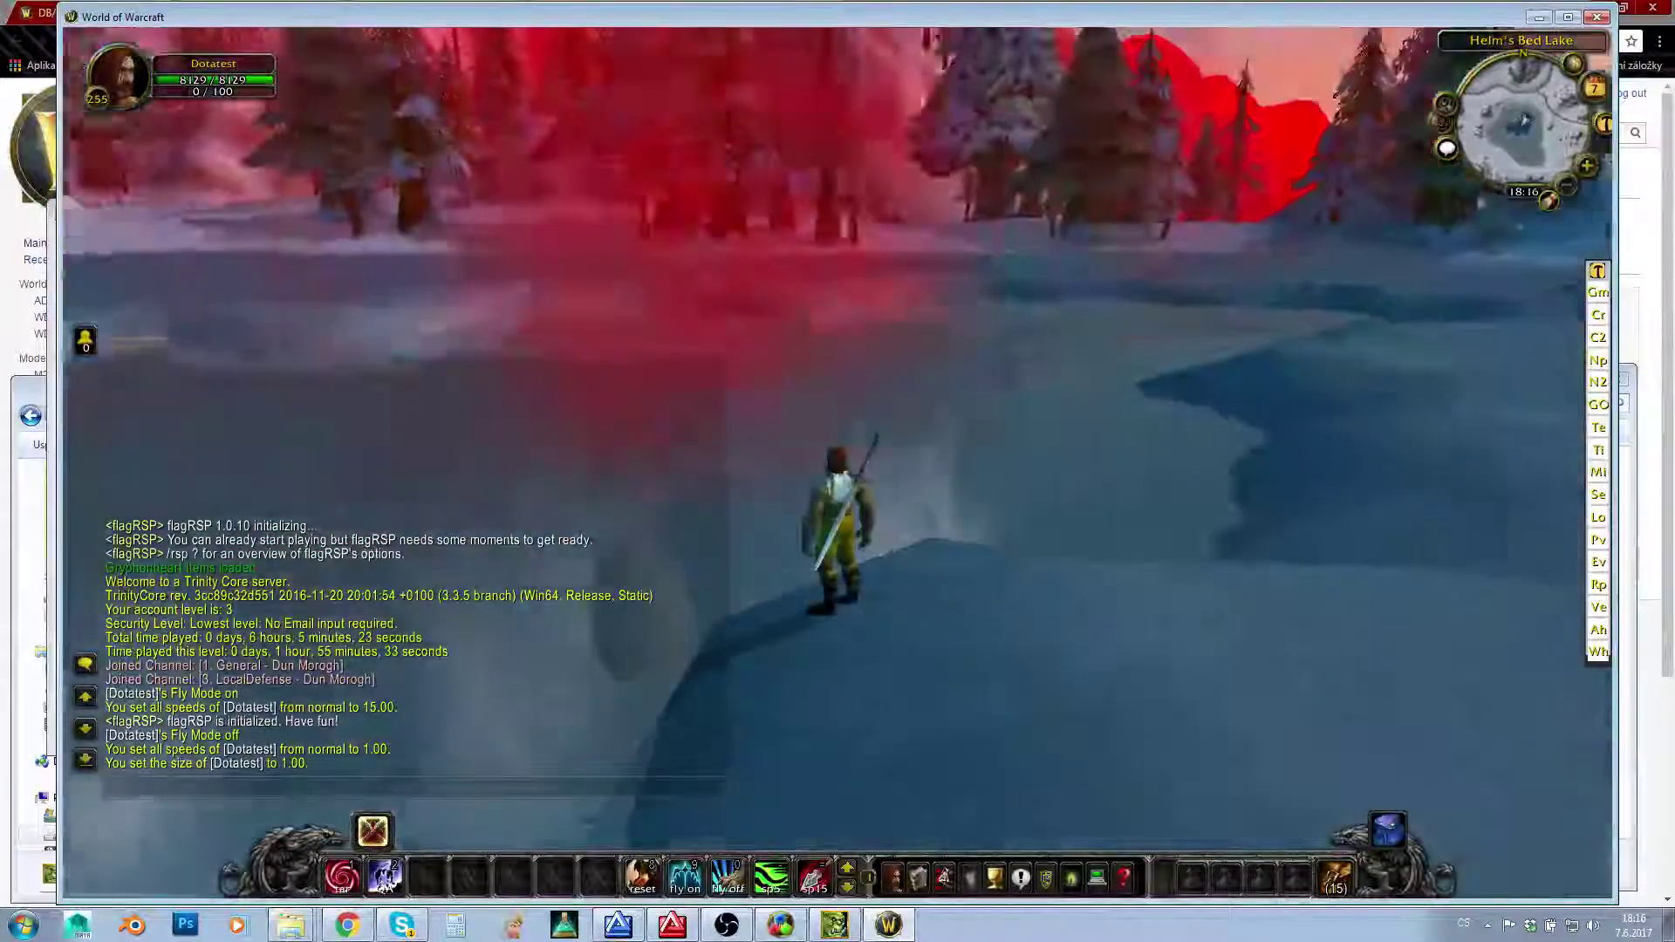
pyautogui.press('w')
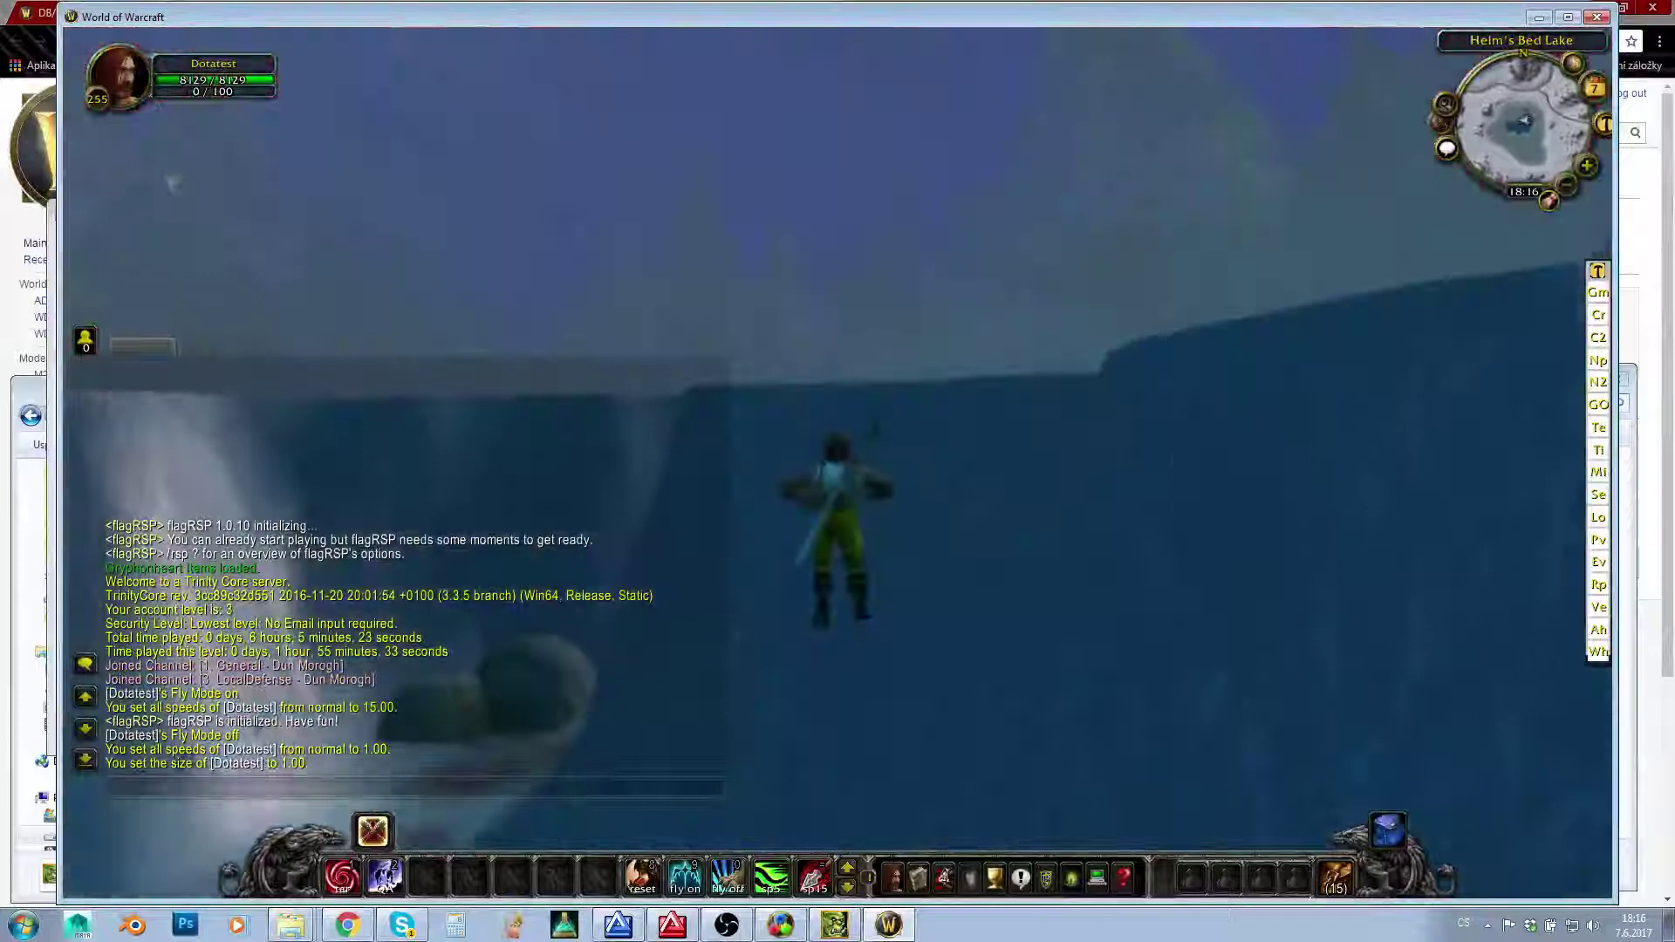
pyautogui.moveTo(1046, 500); pyautogui.dragTo(1090, 484, button='right')
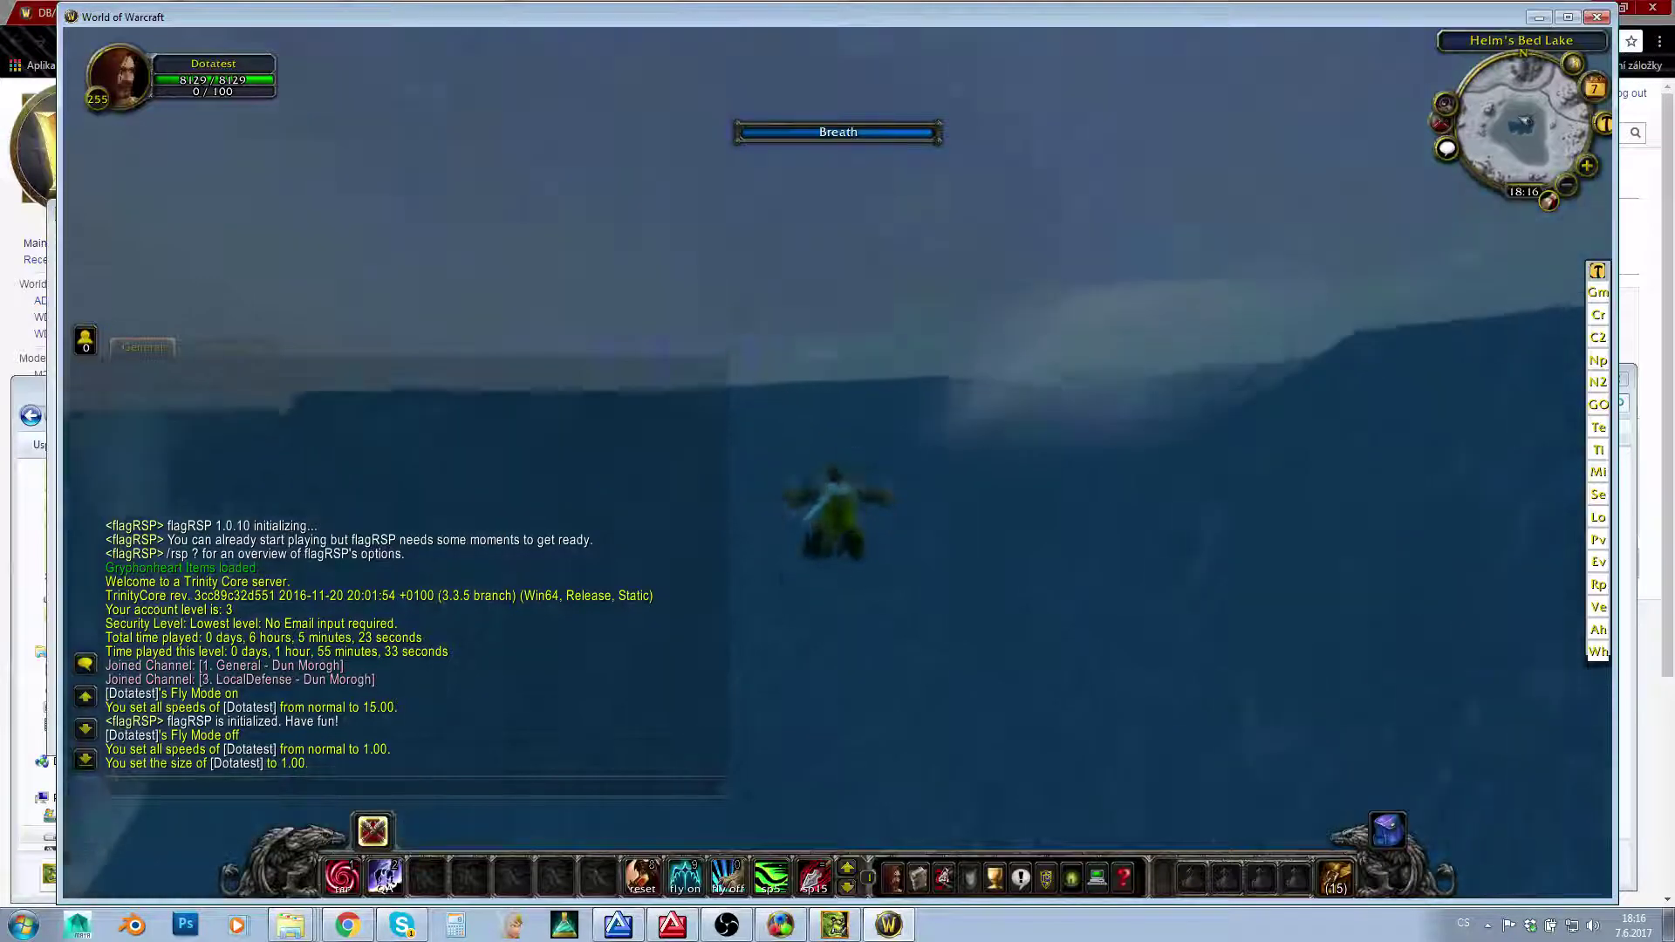
pyautogui.press('w')
pyautogui.press('space')
# Change the weather back with the .wc chat command.
pyautogui.press('Return')
pyautogui.write('.mo')
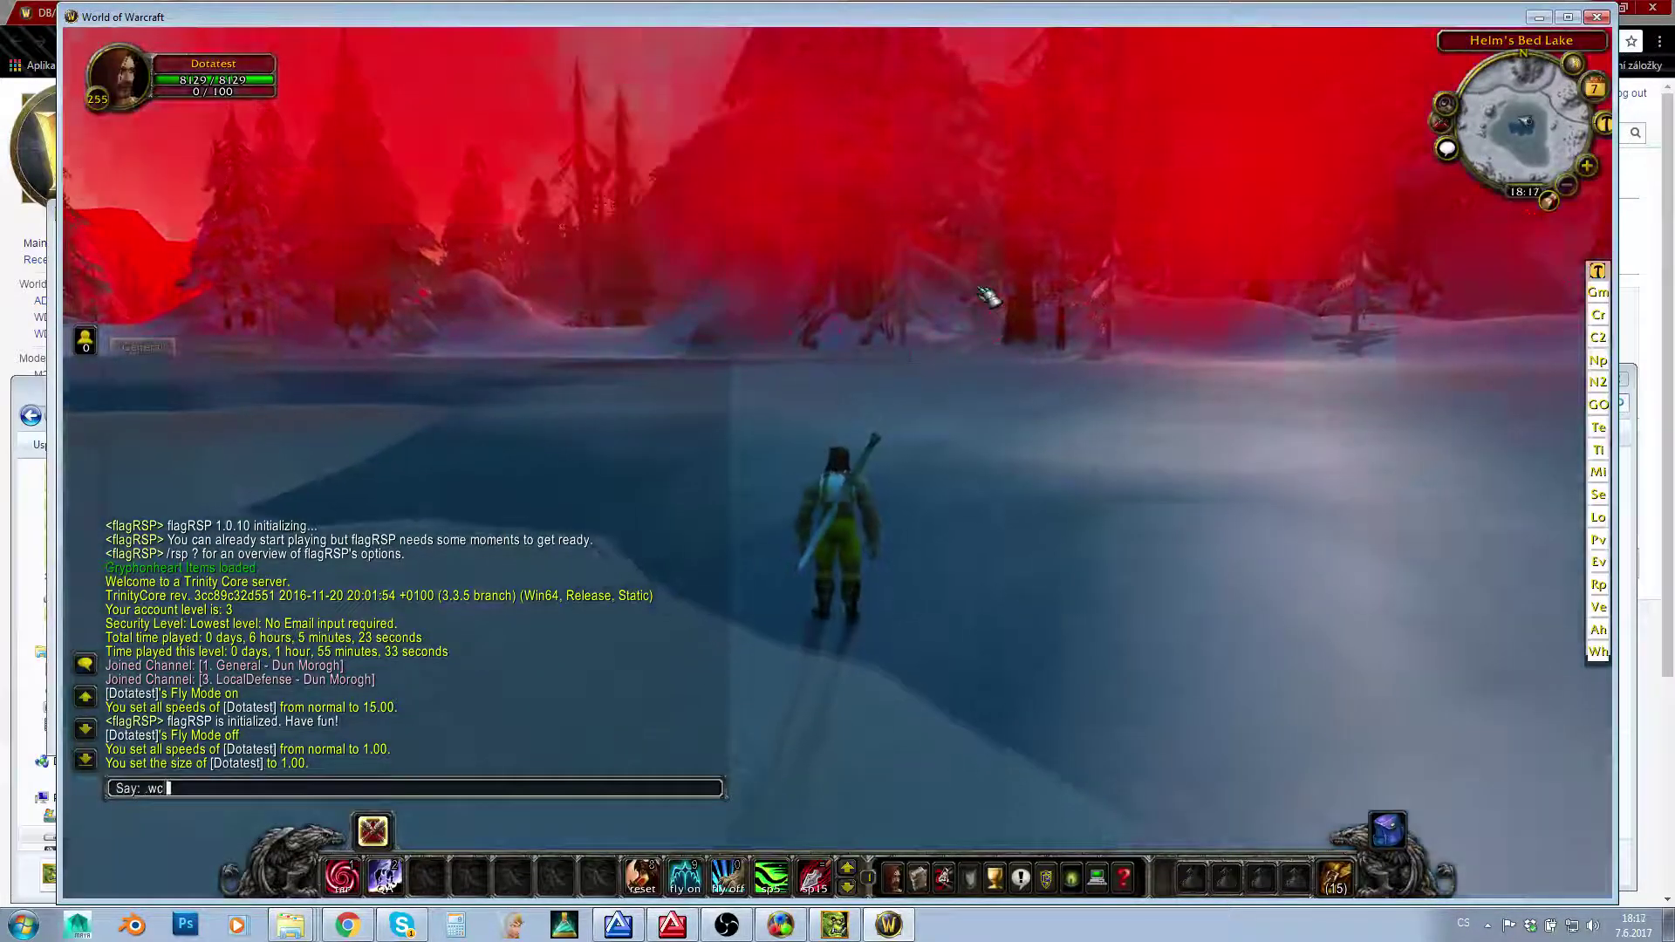
pyautogui.press('Escape')
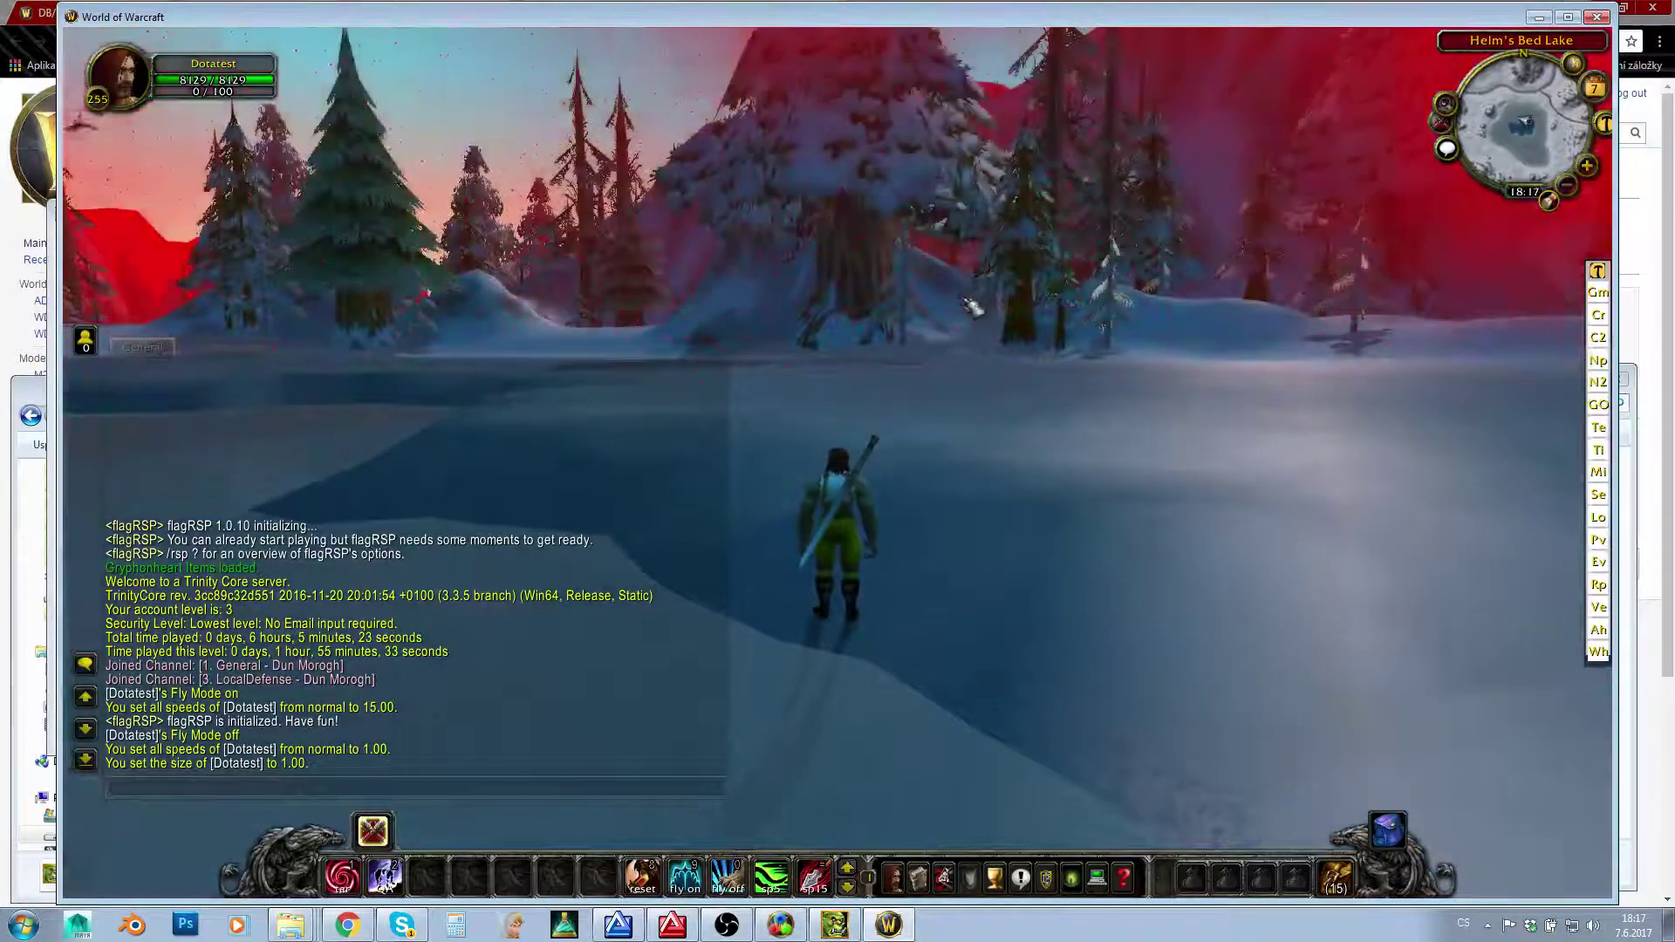
# Dive below the surface of Helm's Bed Lake and come back up to compare the underwater lighting in clear weather.
pyautogui.moveTo(973, 305); pyautogui.dragTo(882, 261, button='right')
pyautogui.press('w')
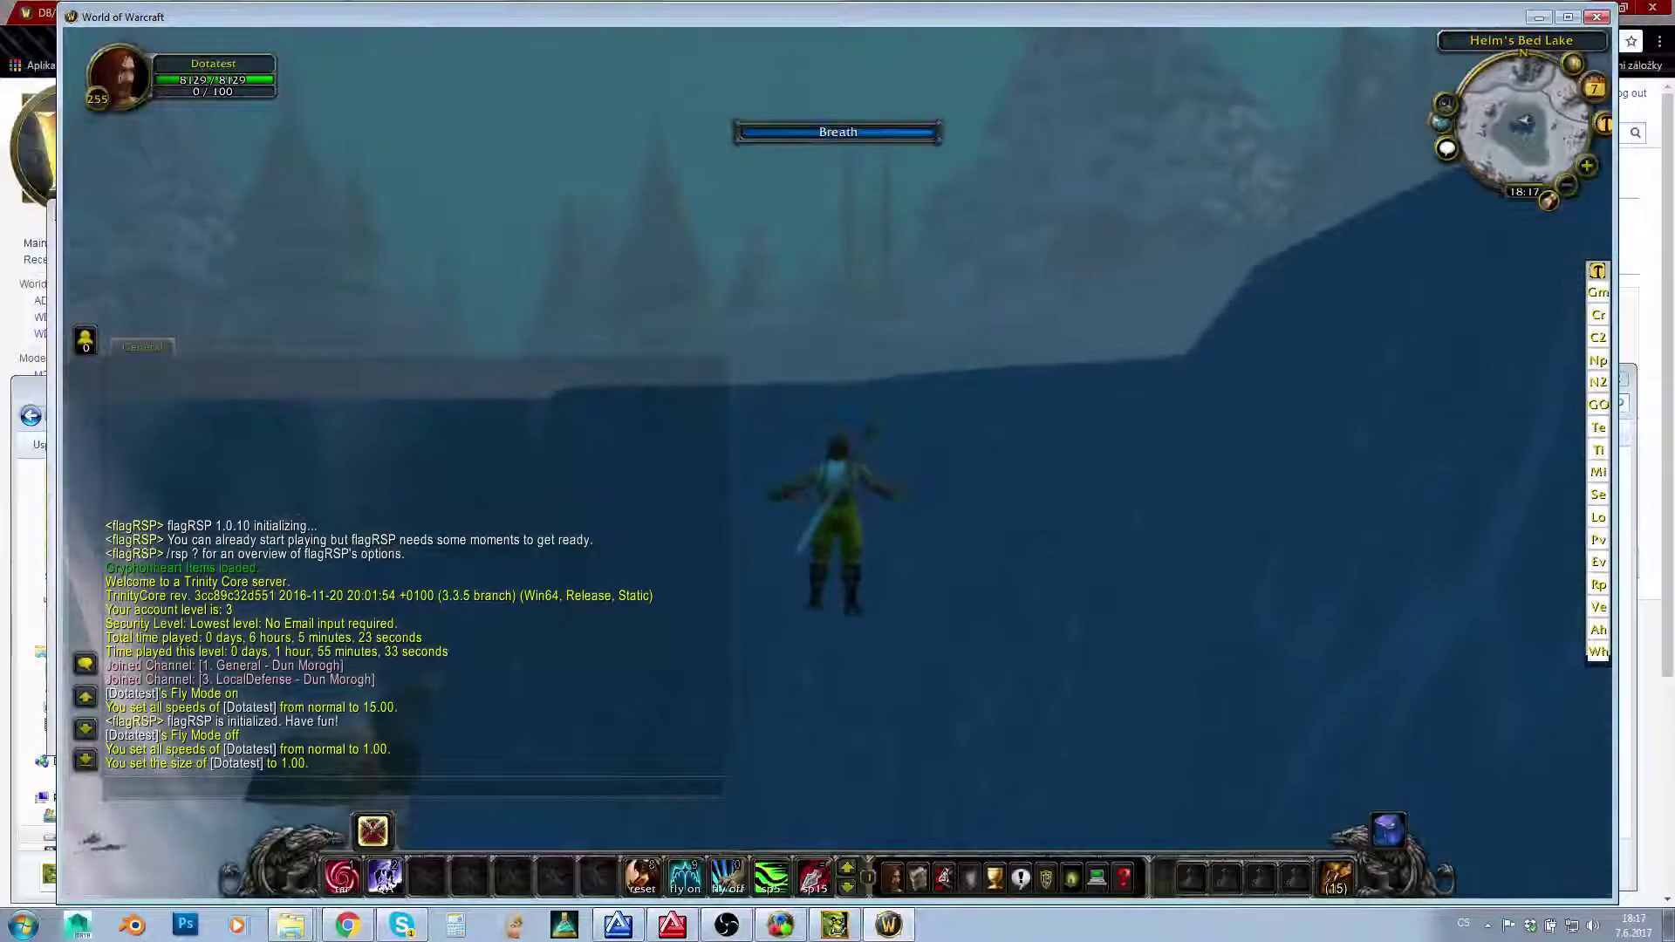
pyautogui.moveTo(775, 265); pyautogui.dragTo(984, 302, button='right')
pyautogui.press('w')
pyautogui.press('w')
pyautogui.press('space')
pyautogui.press('w')
pyautogui.press('space')
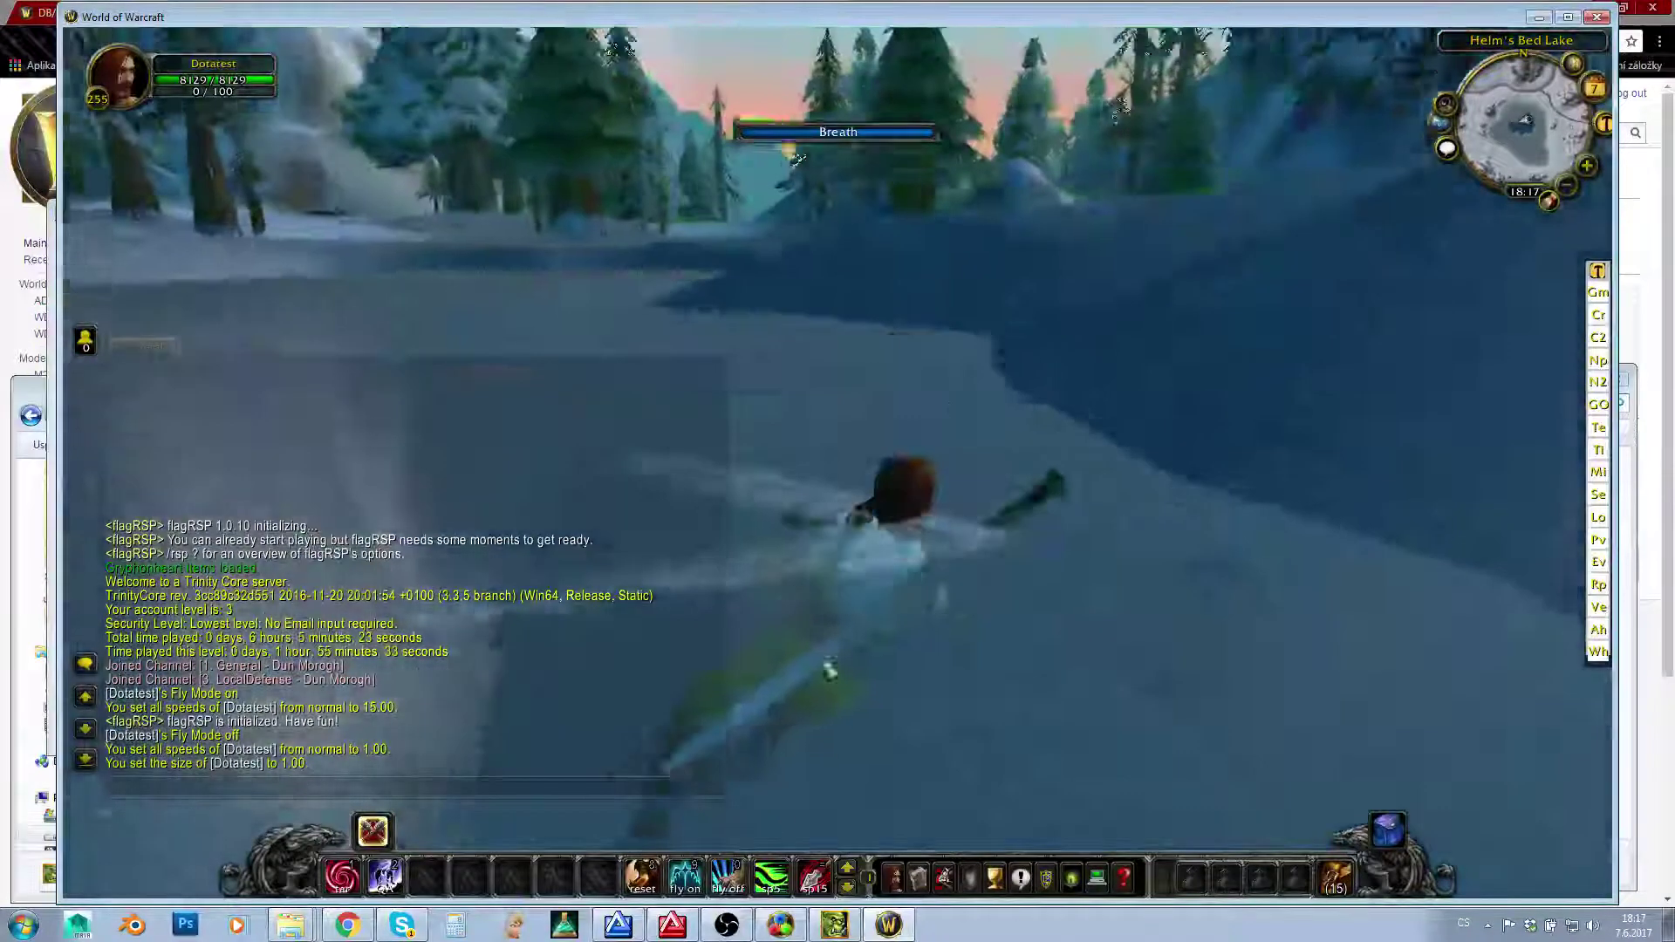
# Turn fly mode back on, set the speed to 15 and fly up to inspect the clear-weather lighting from above.
pyautogui.click(685, 876)
pyautogui.click(814, 876)
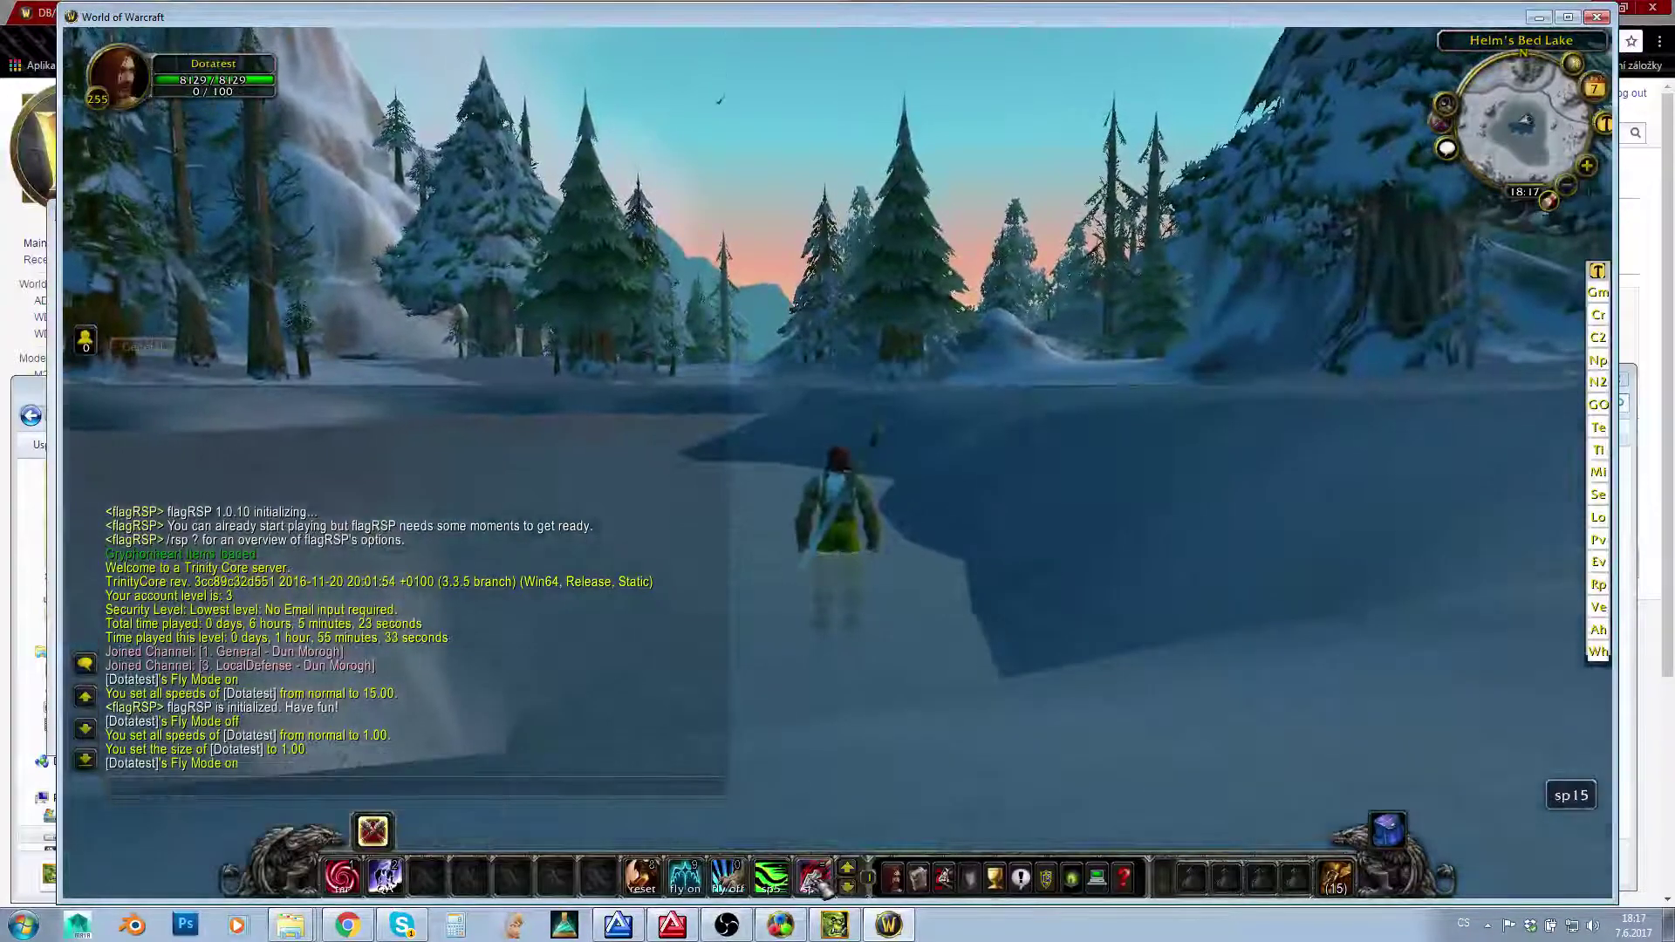
pyautogui.press('space')
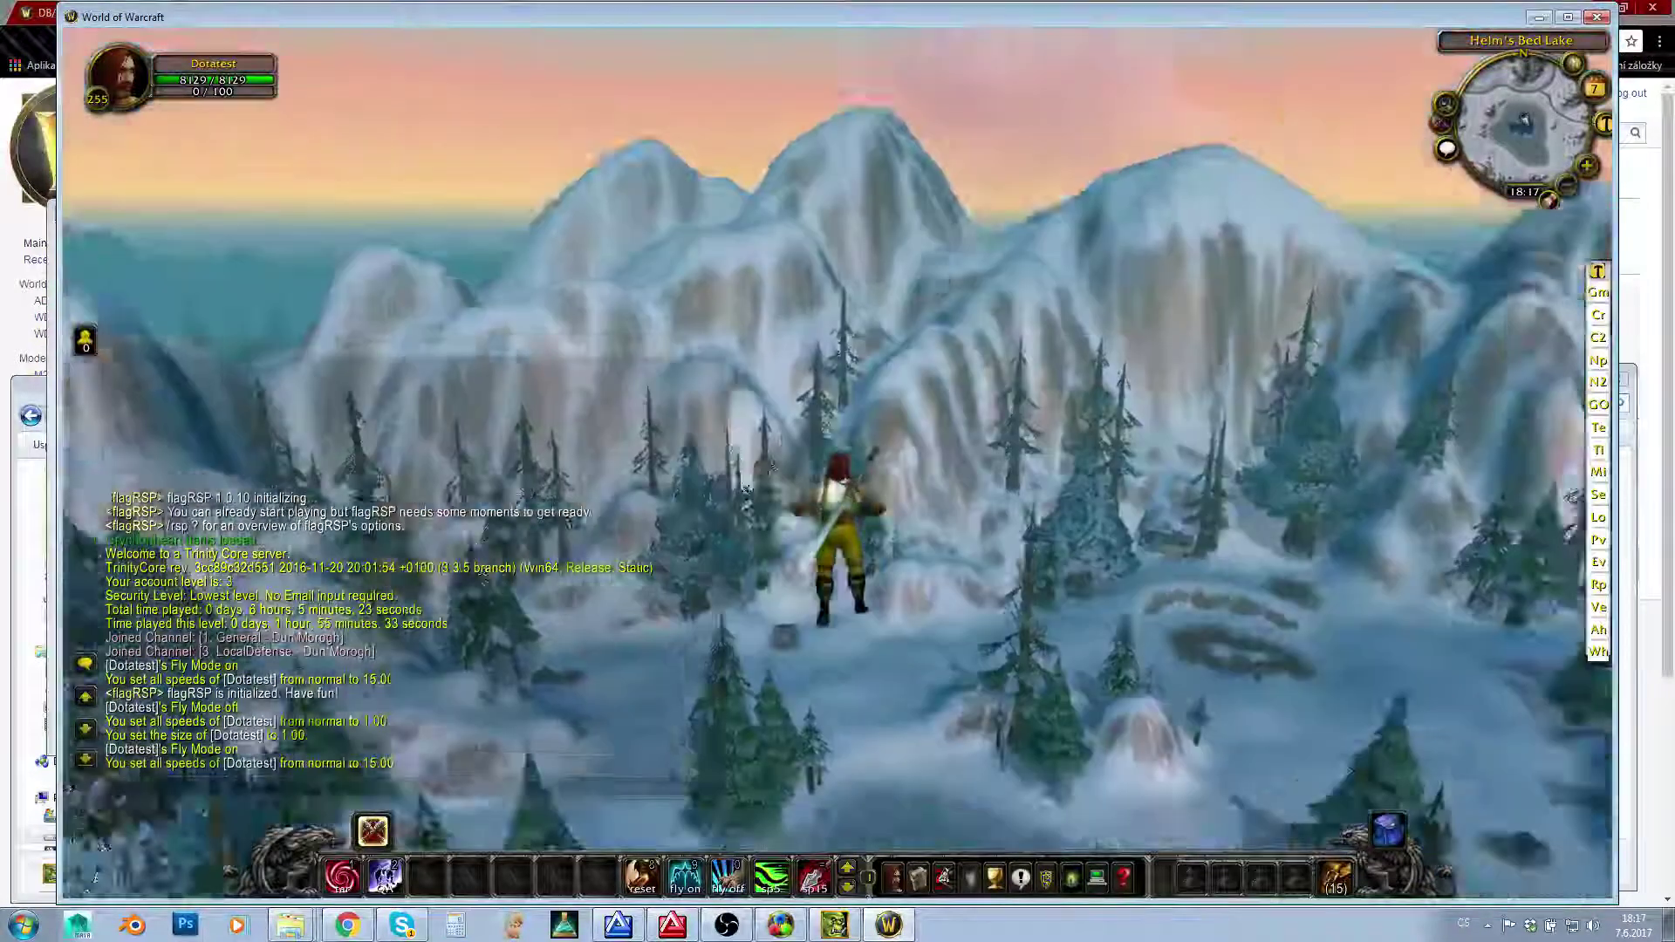
pyautogui.moveTo(975, 287); pyautogui.dragTo(1021, 393, button='right')
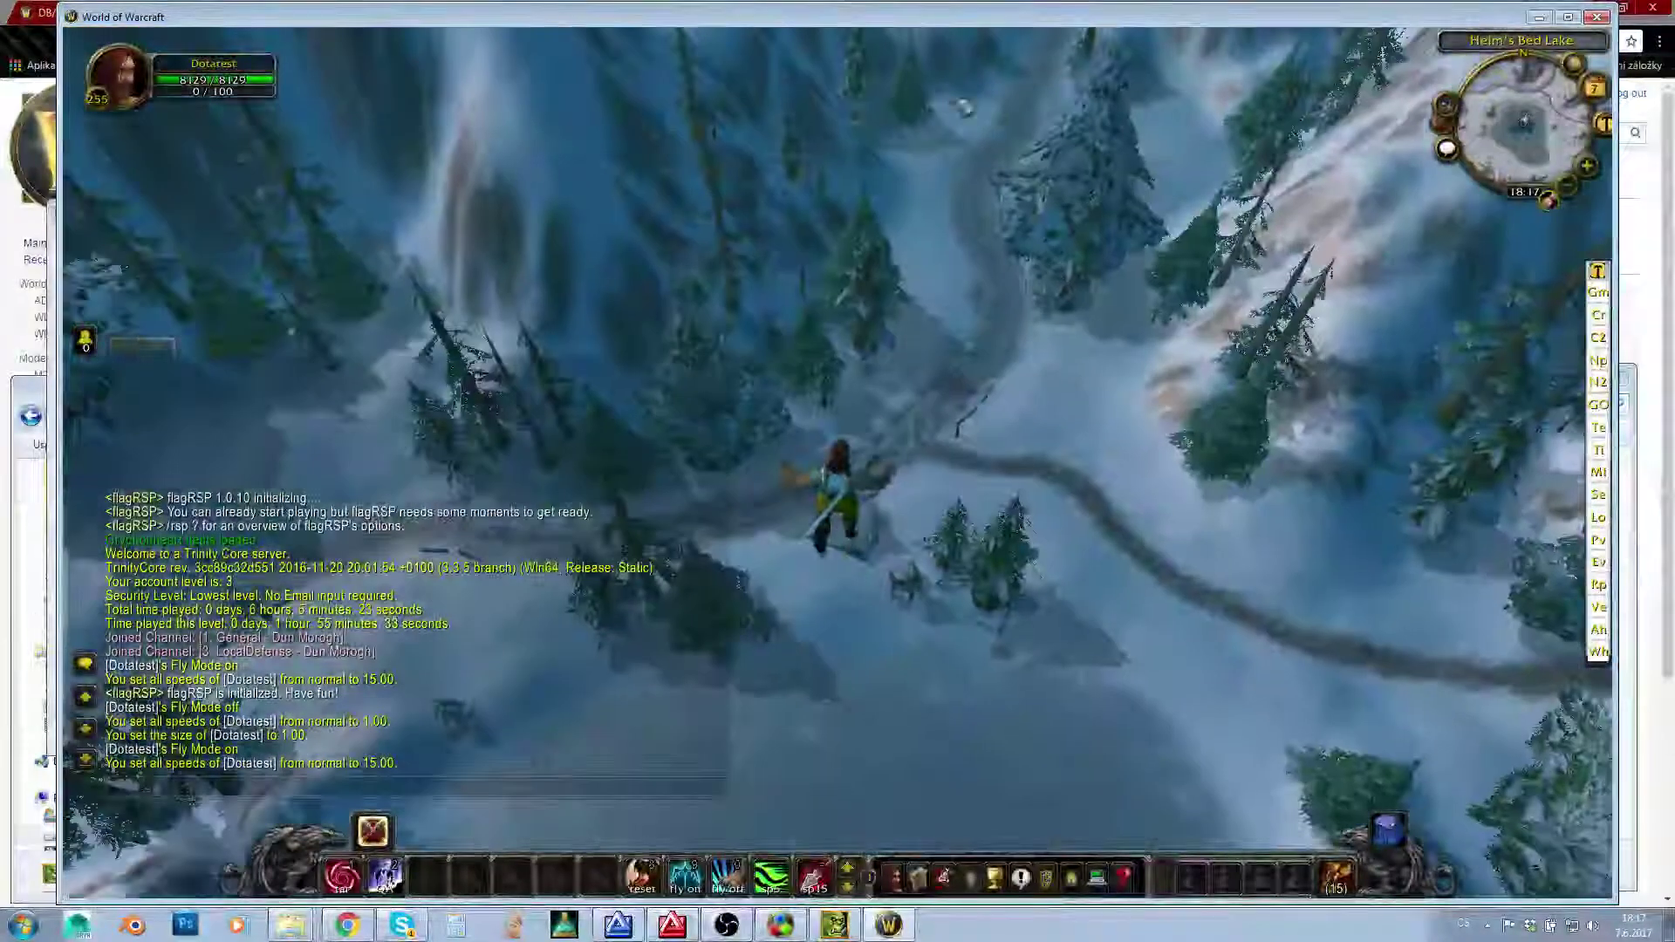
pyautogui.press('w')
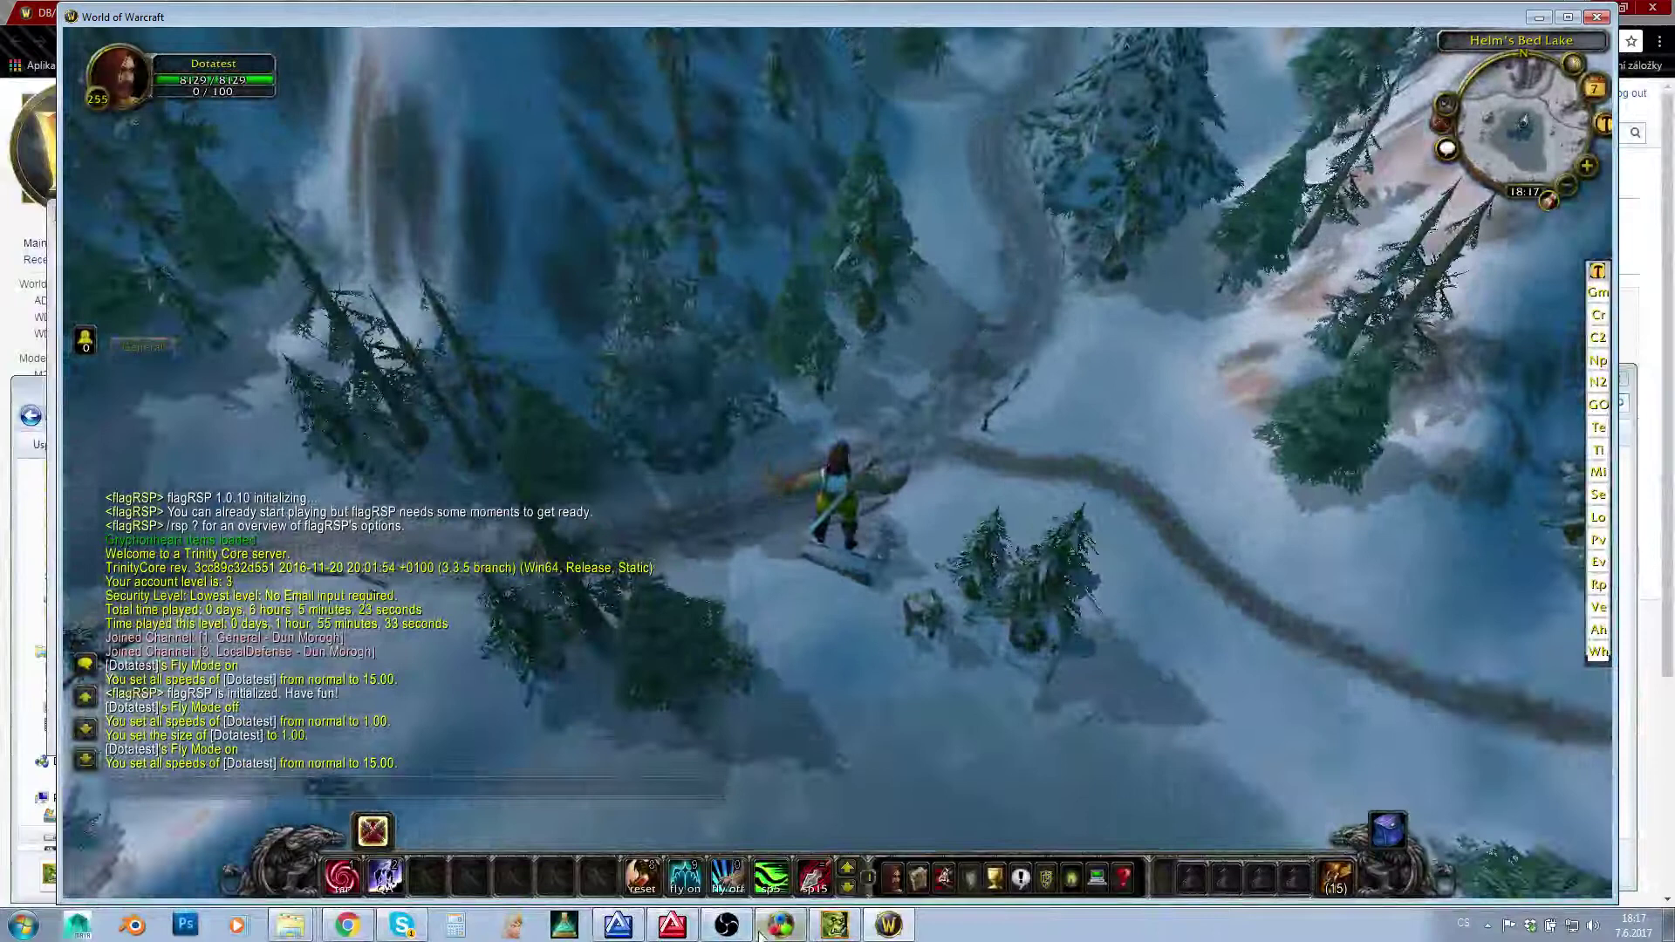
# Switch to WDBX Editor and review record 16's m_lightParamsID values in Light.dbc.
pyautogui.click(726, 924)
pyautogui.click(726, 924)
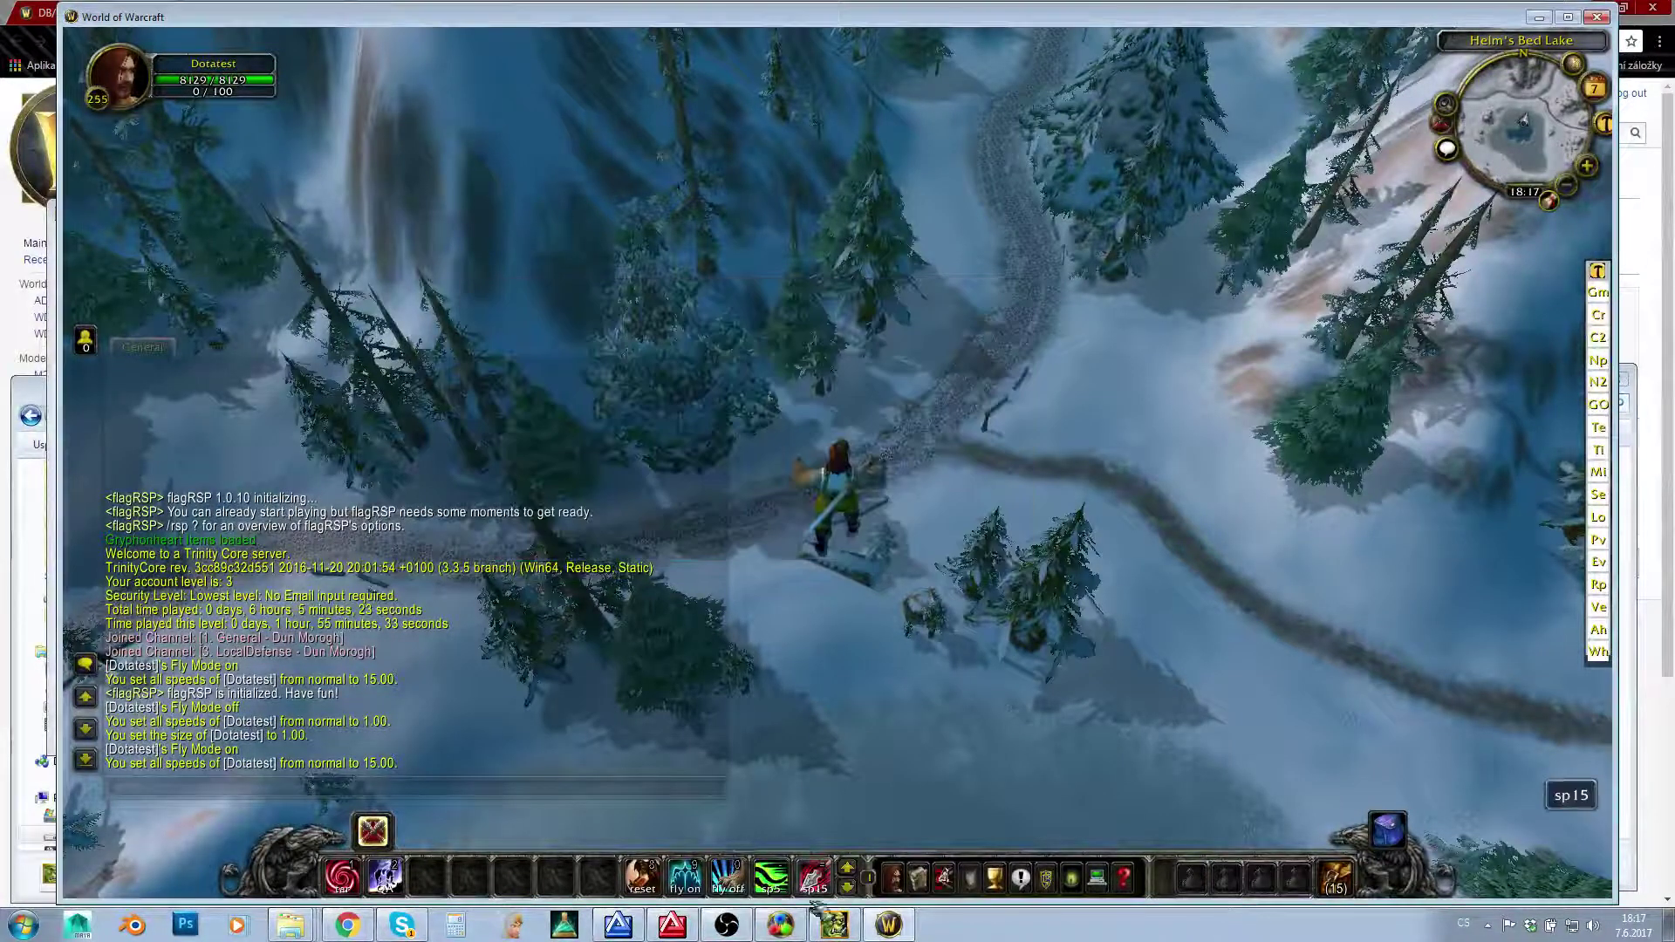
pyautogui.click(835, 924)
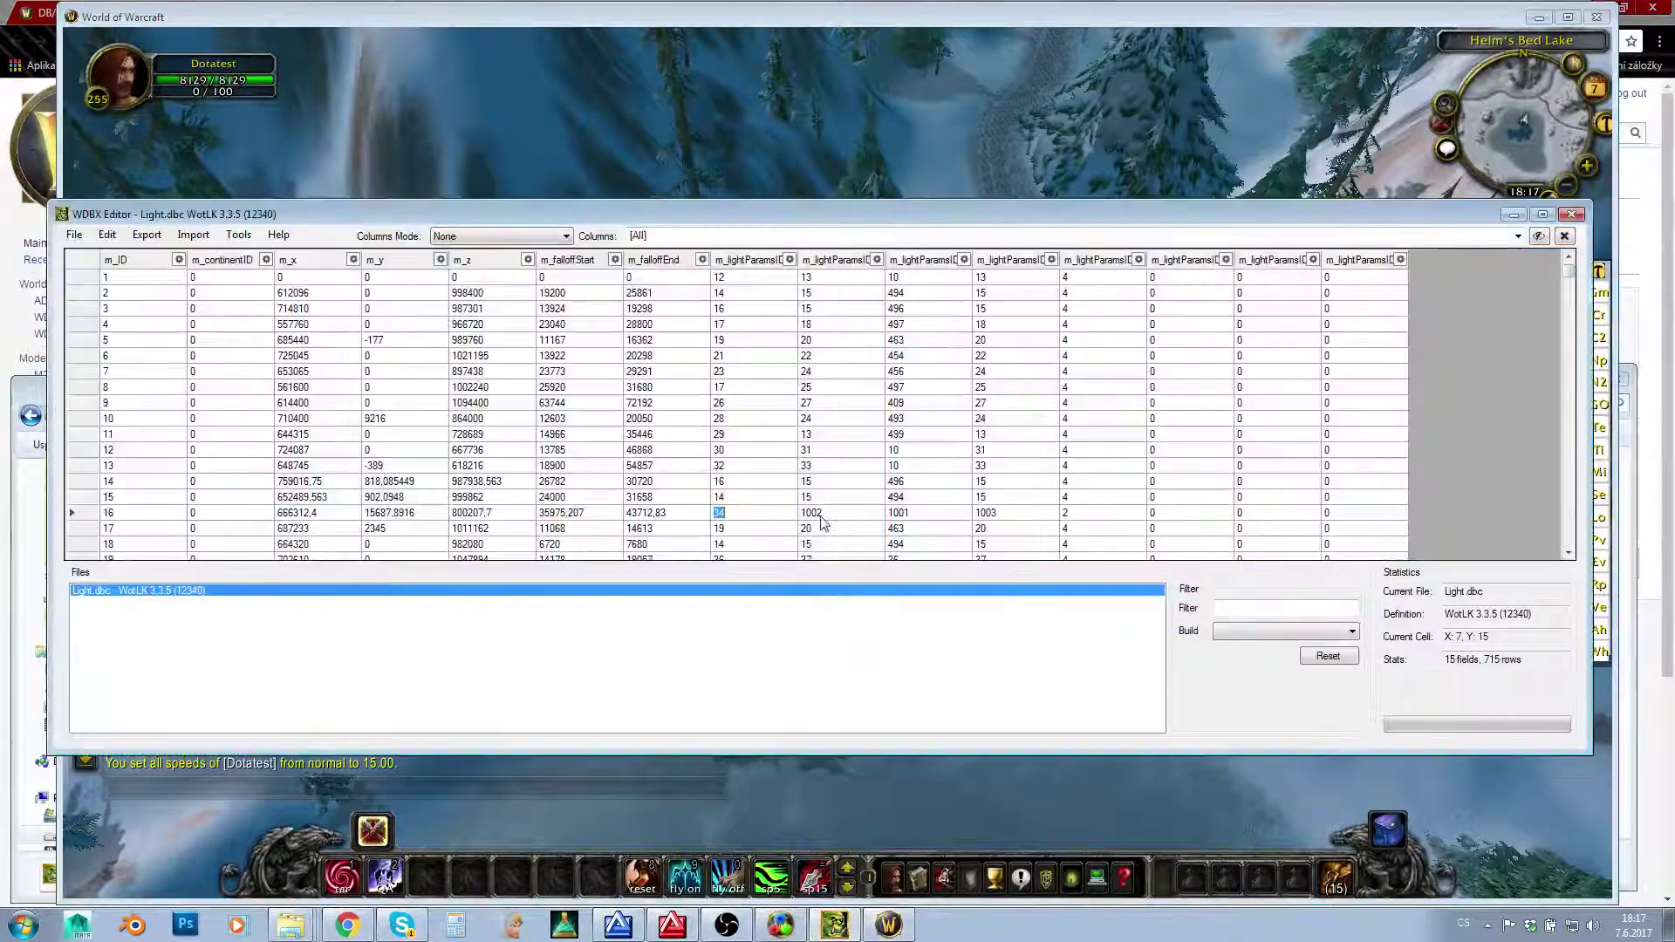
pyautogui.click(938, 517)
pyautogui.click(990, 516)
pyautogui.click(758, 515)
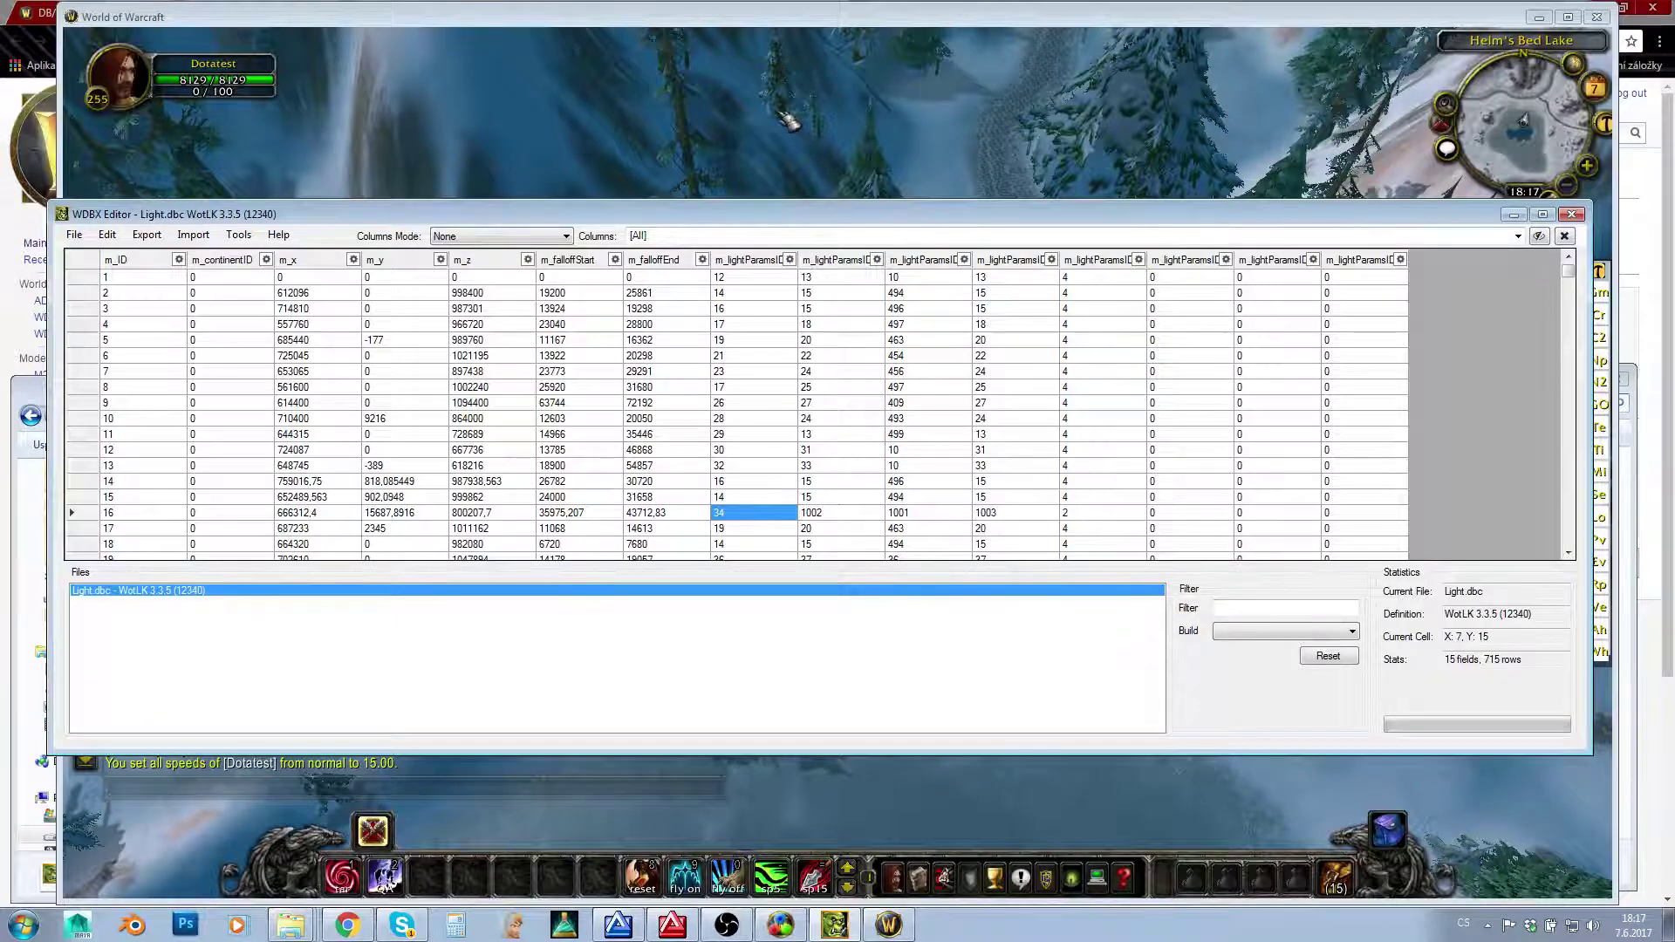
# Return to World of Warcraft and exit the game.
pyautogui.click(782, 115)
pyautogui.moveTo(866, 455); pyautogui.dragTo(860, 247, button='right')
pyautogui.press('Escape')
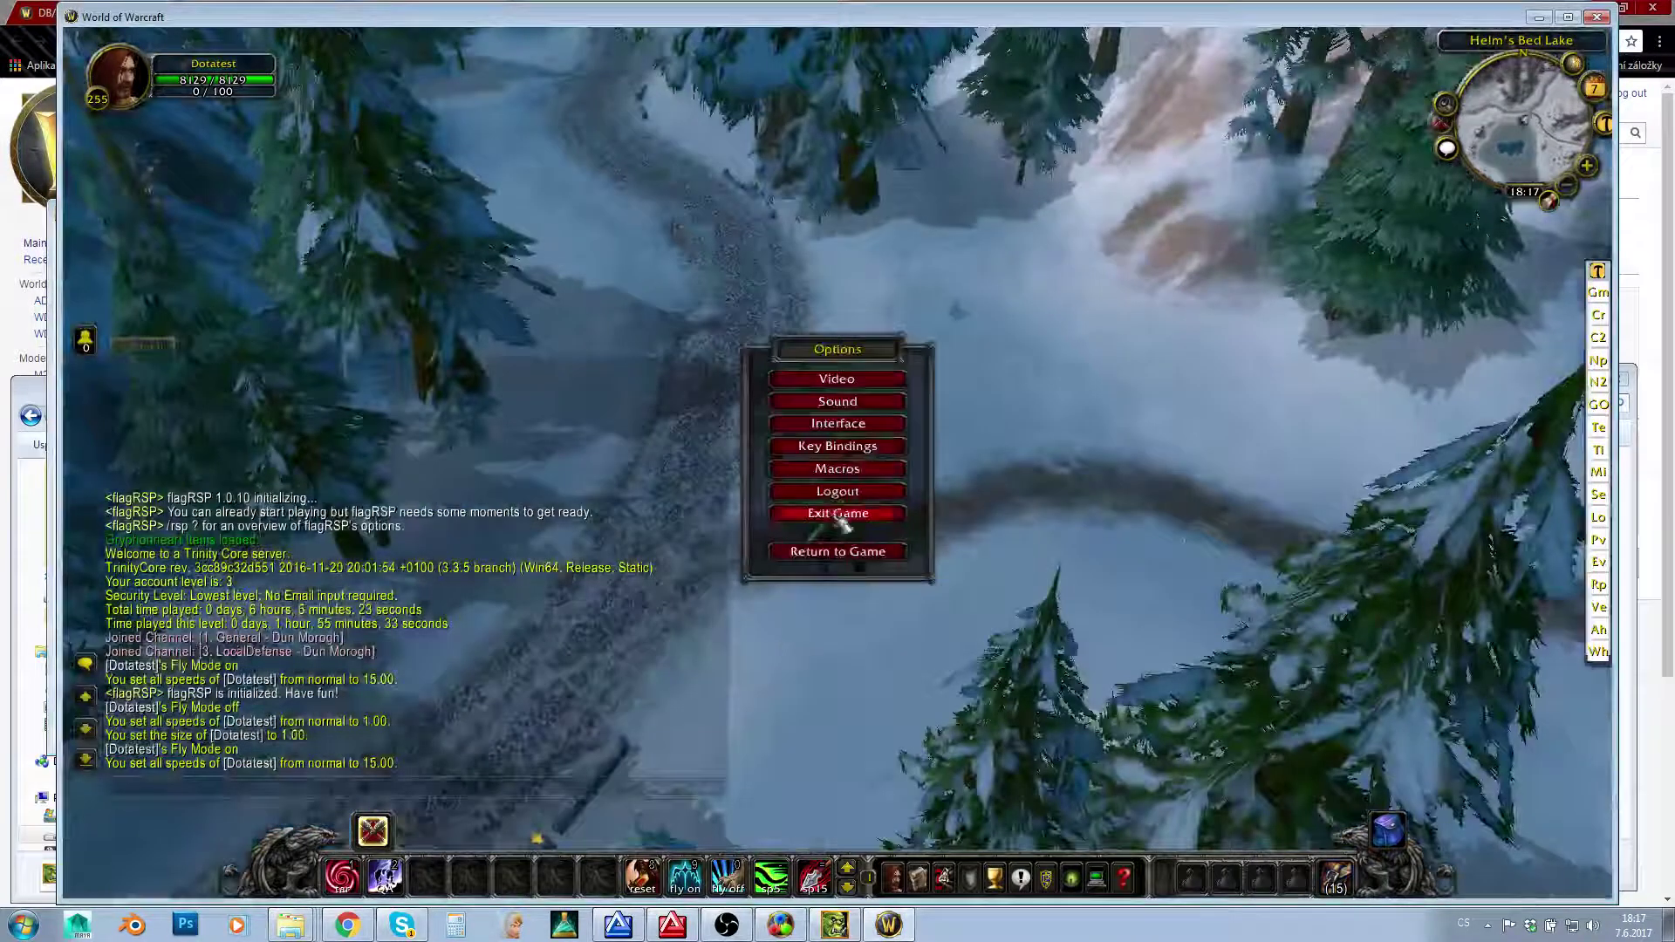
pyautogui.click(839, 515)
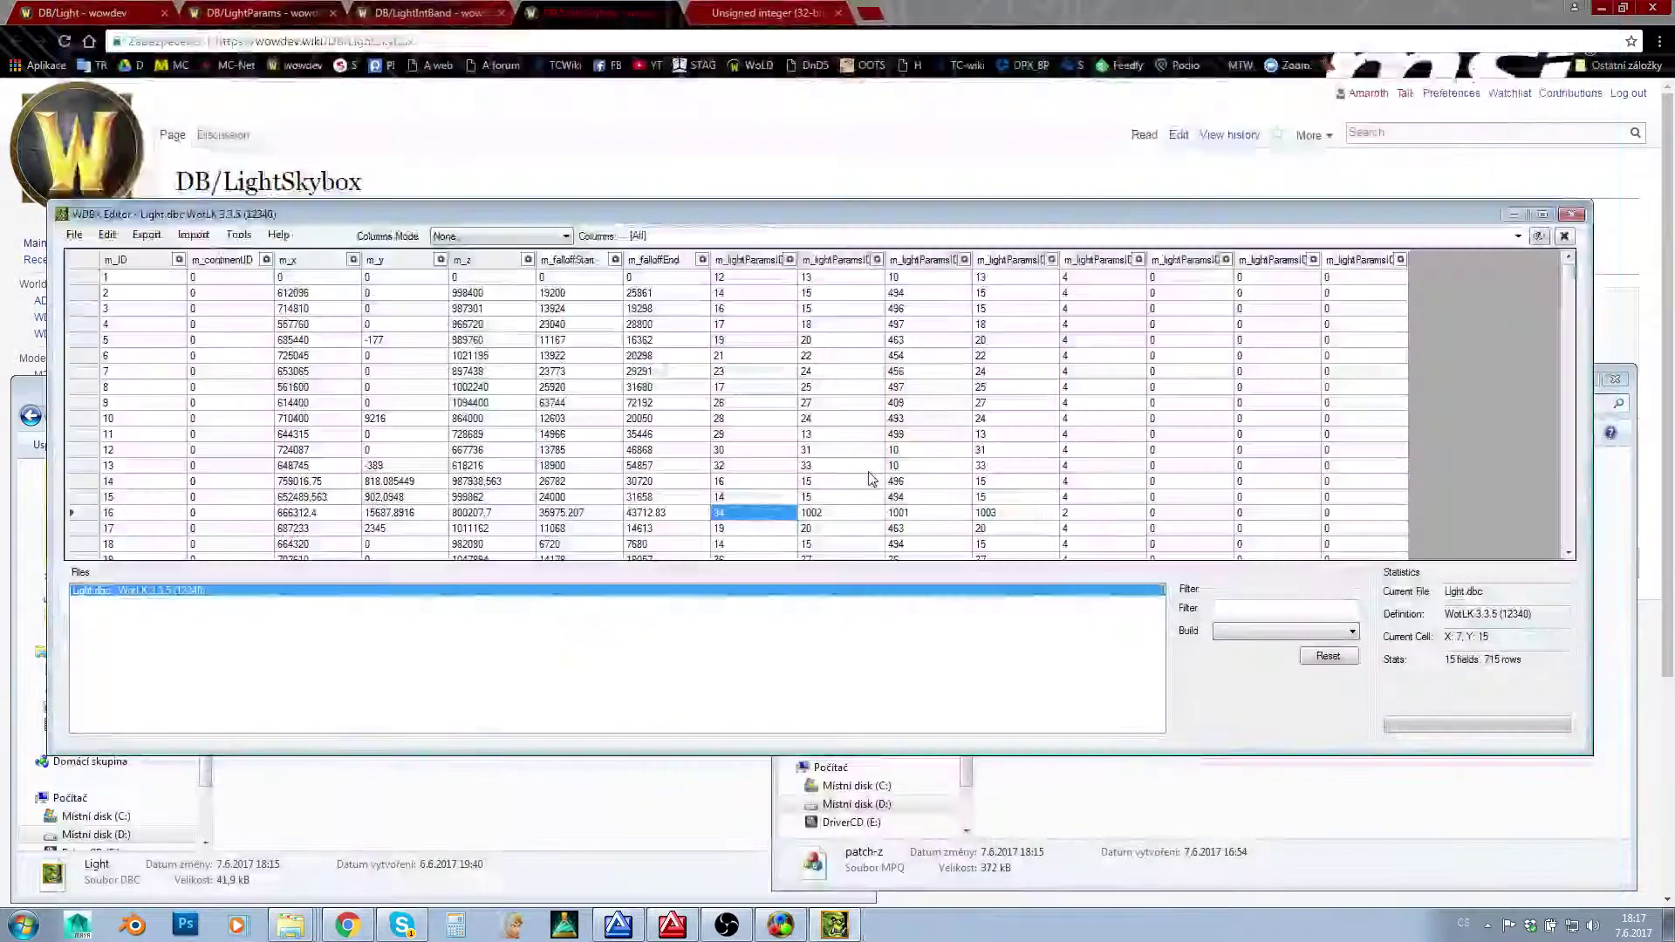
# Load the Northrend map in Light Mapper and find the ID of the light at the centre of the snowy northern region.
pyautogui.click(778, 928)
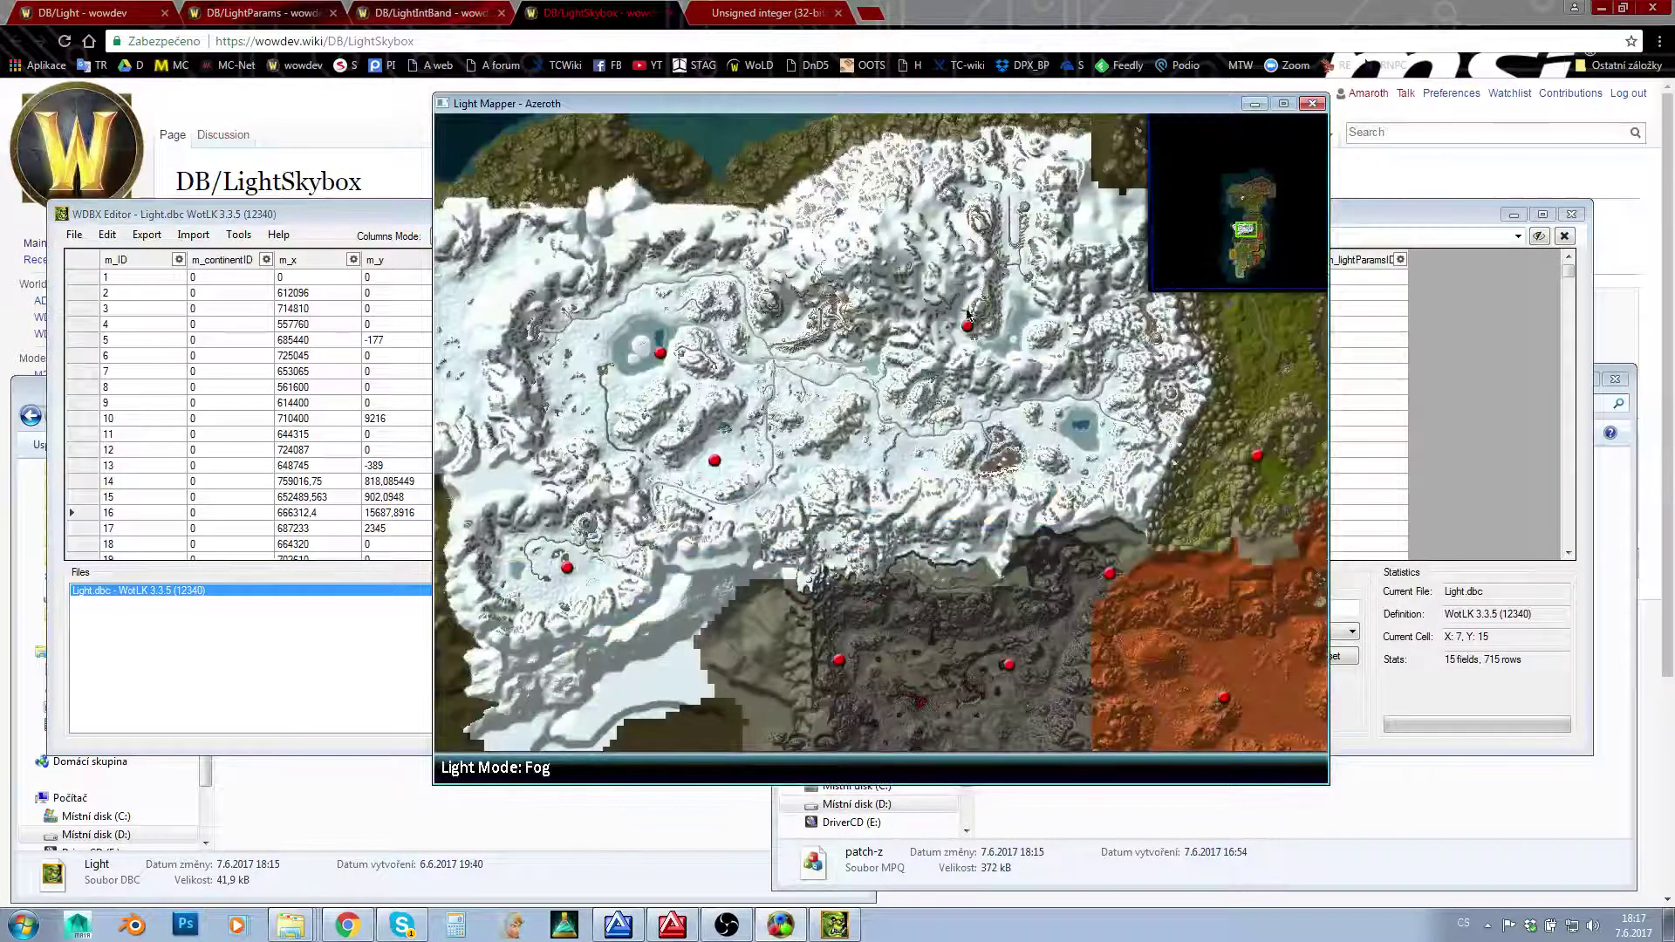
pyautogui.press('Escape')
pyautogui.click(813, 509)
pyautogui.scroll(-4, 904, 537)
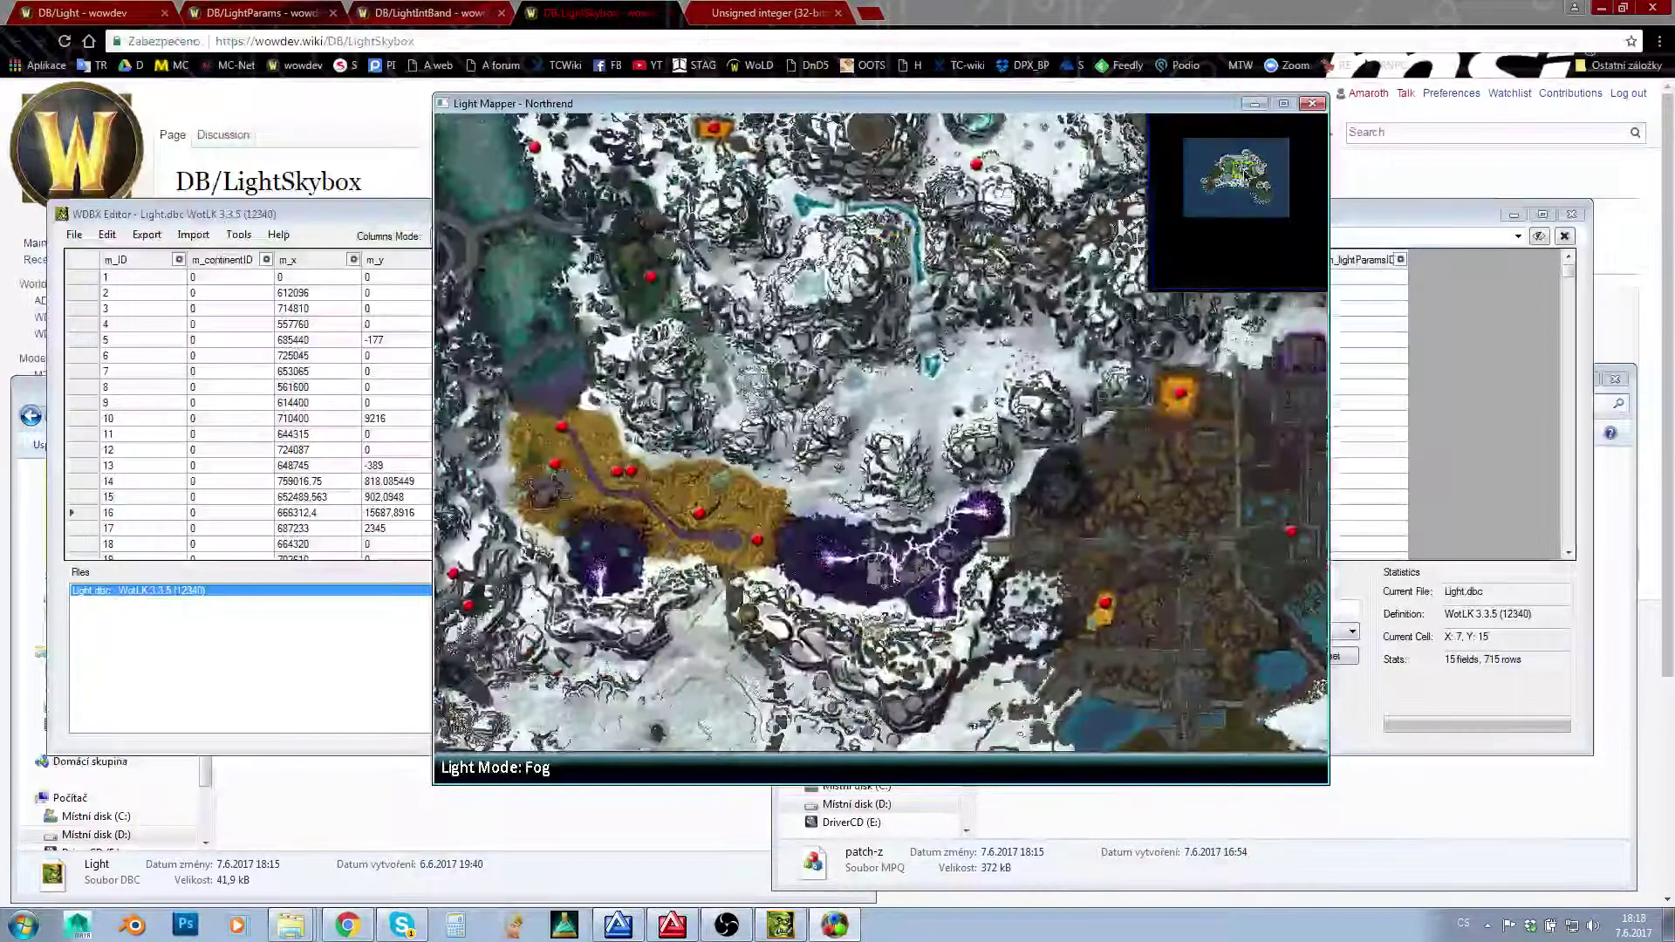
pyautogui.moveTo(1245, 172); pyautogui.dragTo(1240, 163)
pyautogui.moveTo(862, 491)
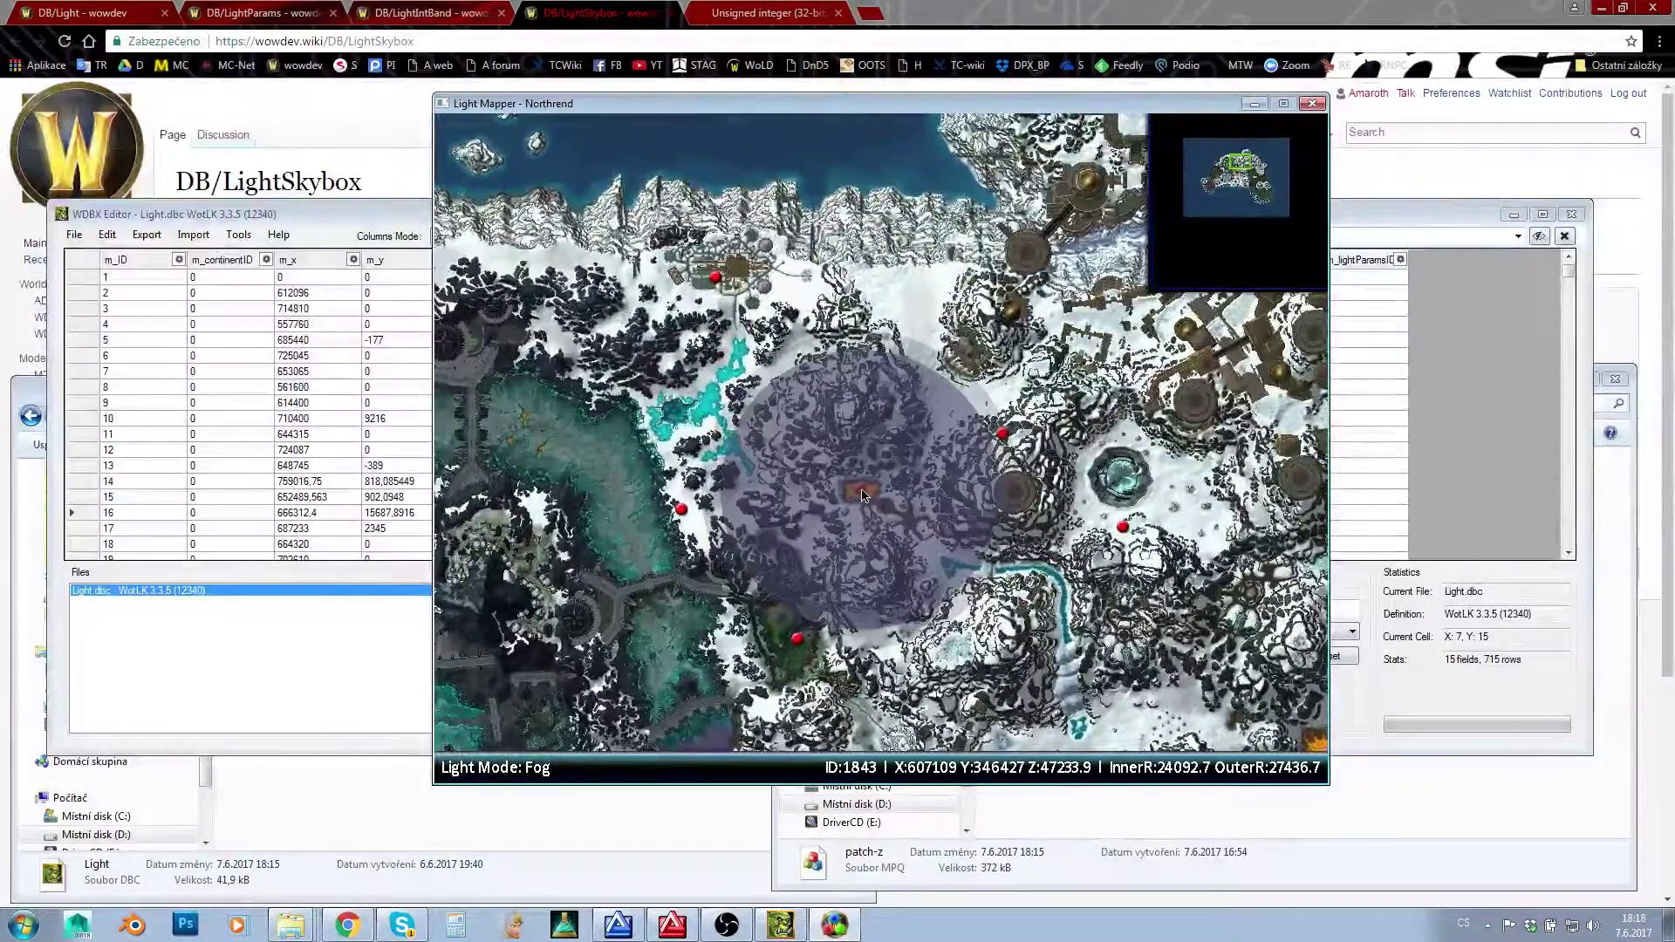
# Go to ID 1843 in Light.dbc in WDBX Editor and examine its m_lightParamsID values.
pyautogui.click(401, 373)
pyautogui.rightClick(386, 367)
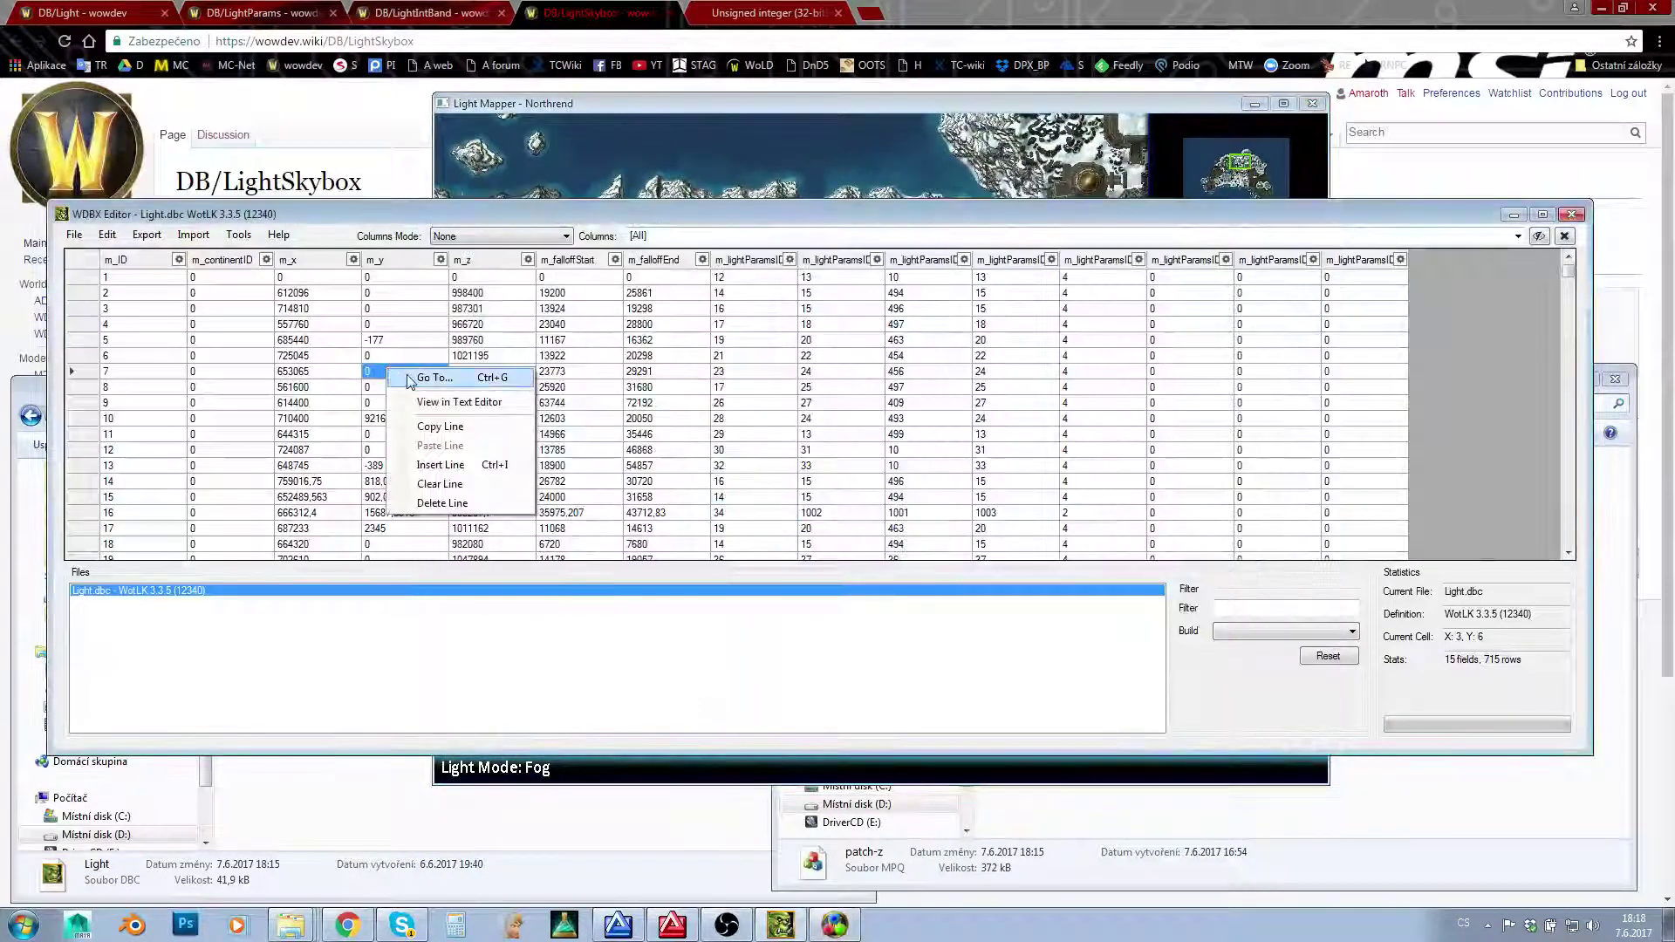
pyautogui.click(410, 382)
pyautogui.write('1843')
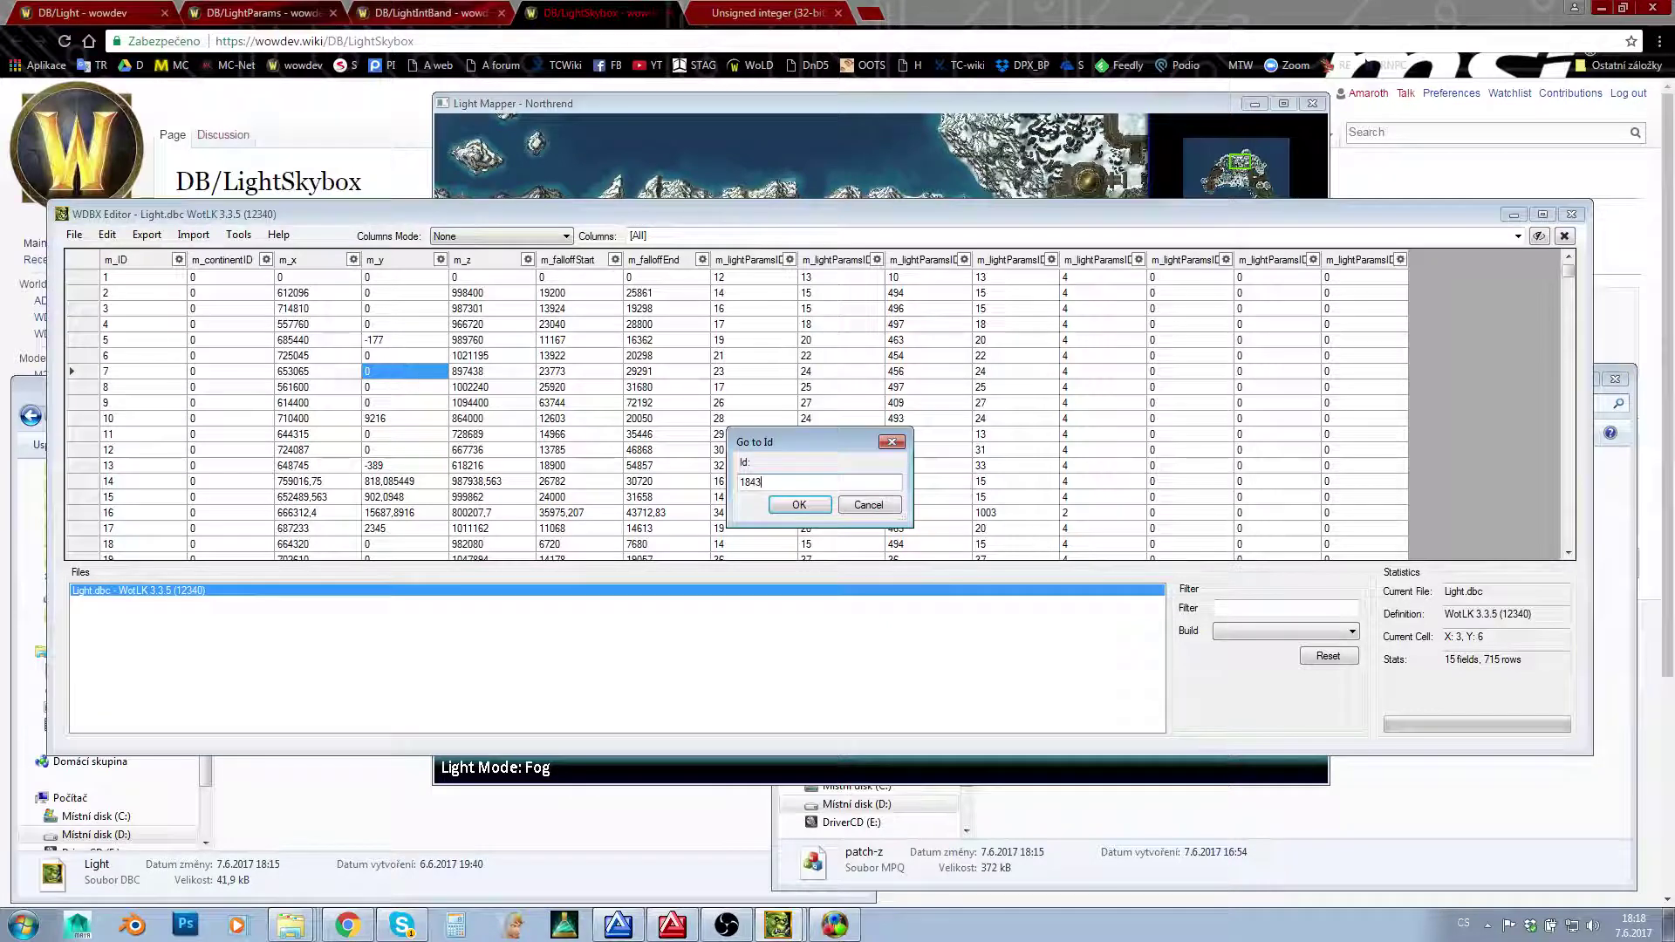
pyautogui.press('Return')
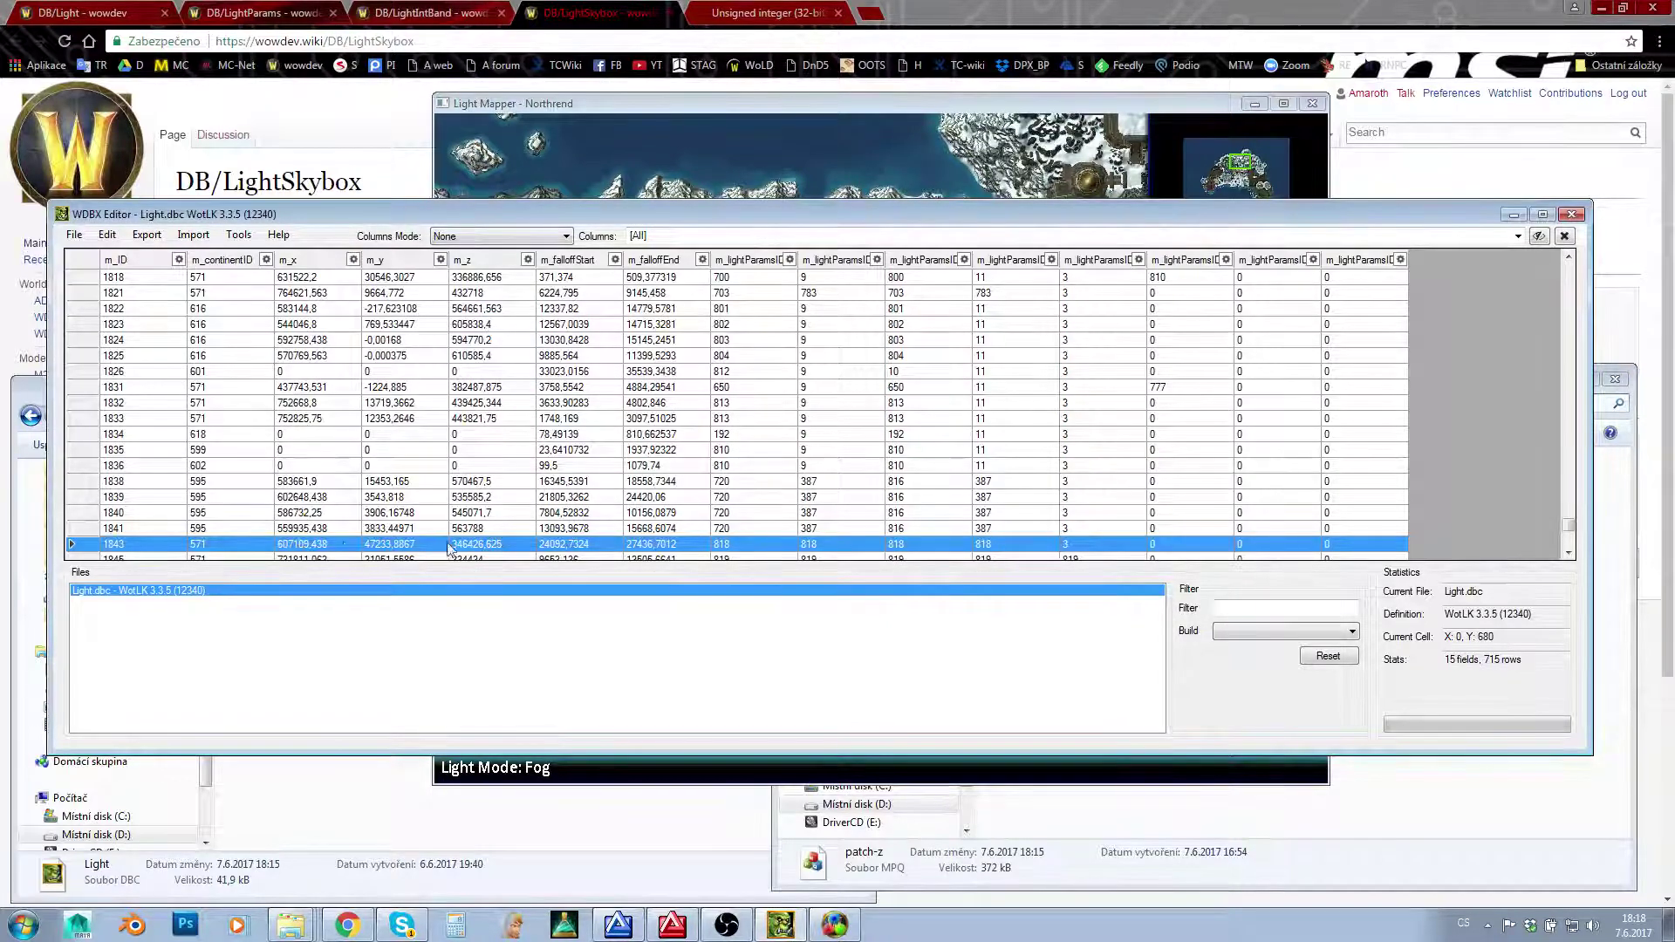
pyautogui.click(768, 545)
pyautogui.click(741, 545)
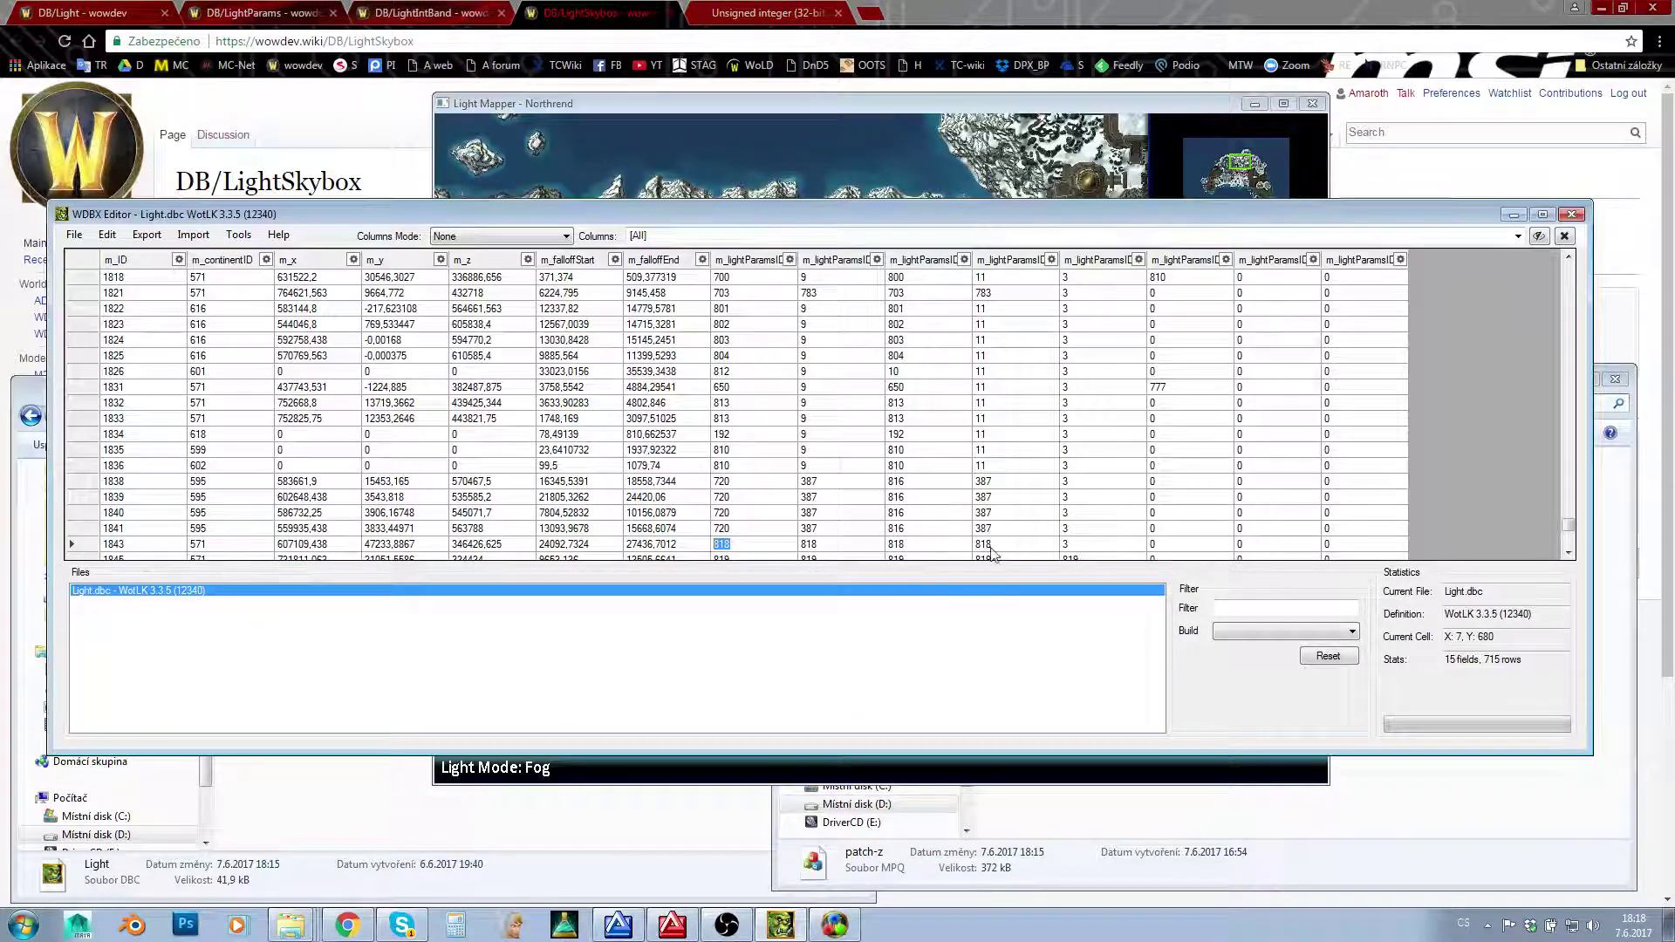
pyautogui.click(916, 497)
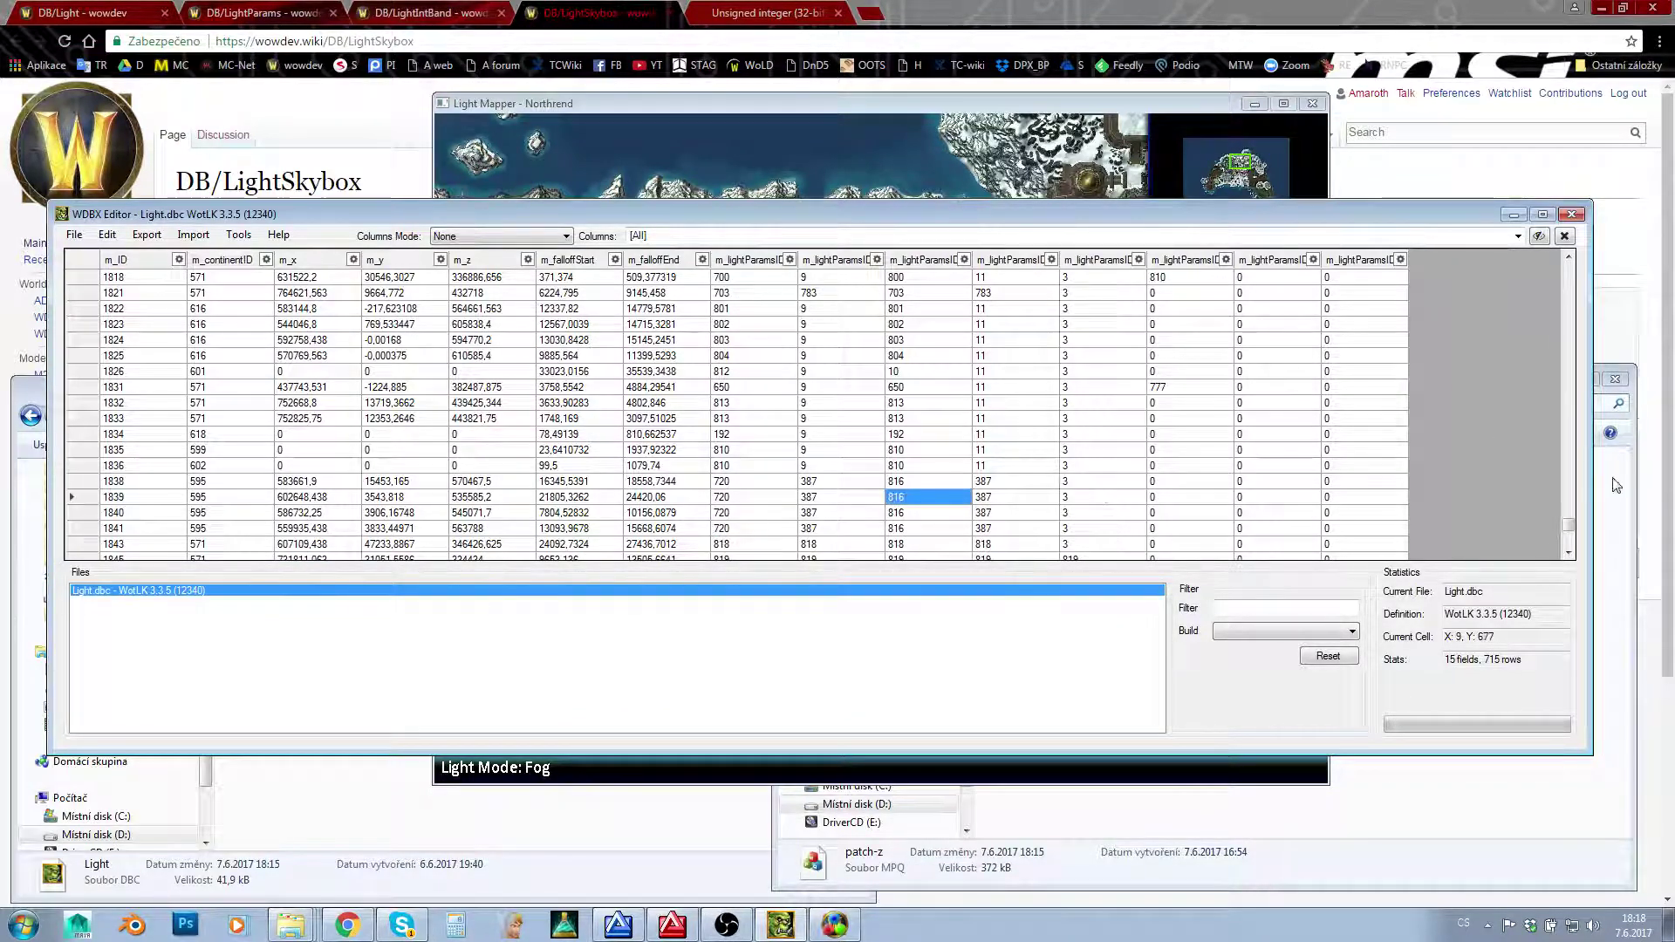
# Go back to record 16 near the start of Light.dbc and inspect its values up to the second m_lightParamsID.
pyautogui.moveTo(1570, 525); pyautogui.dragTo(1525, 260)
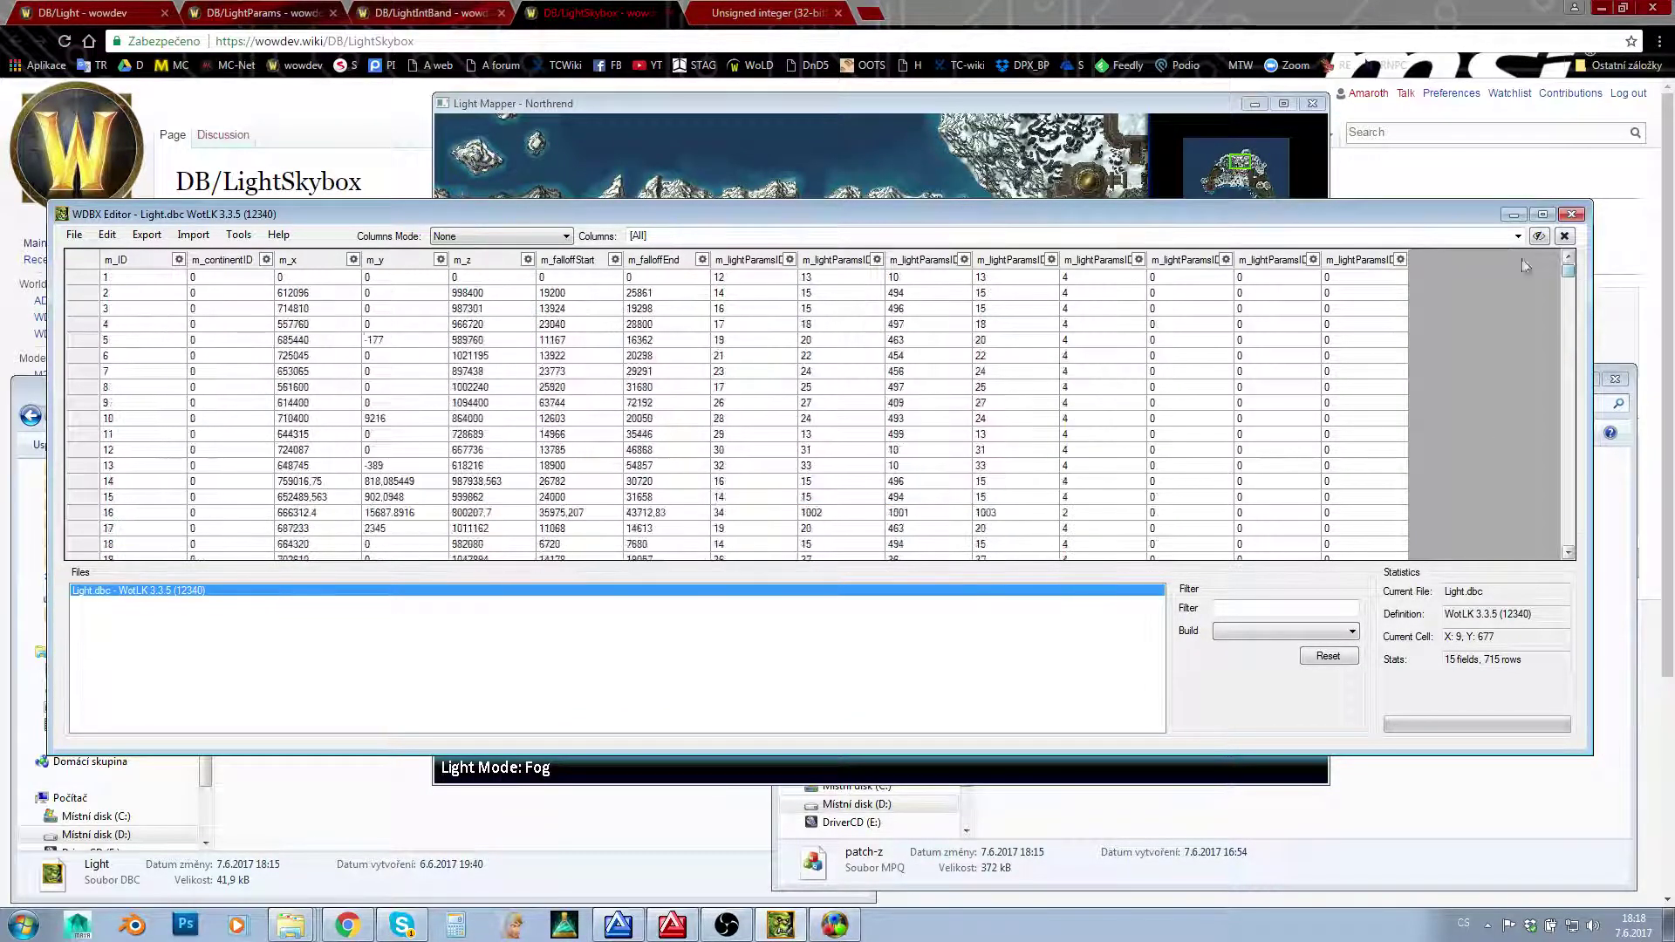
pyautogui.click(869, 435)
pyautogui.scroll(-2, 869, 435)
pyautogui.click(180, 420)
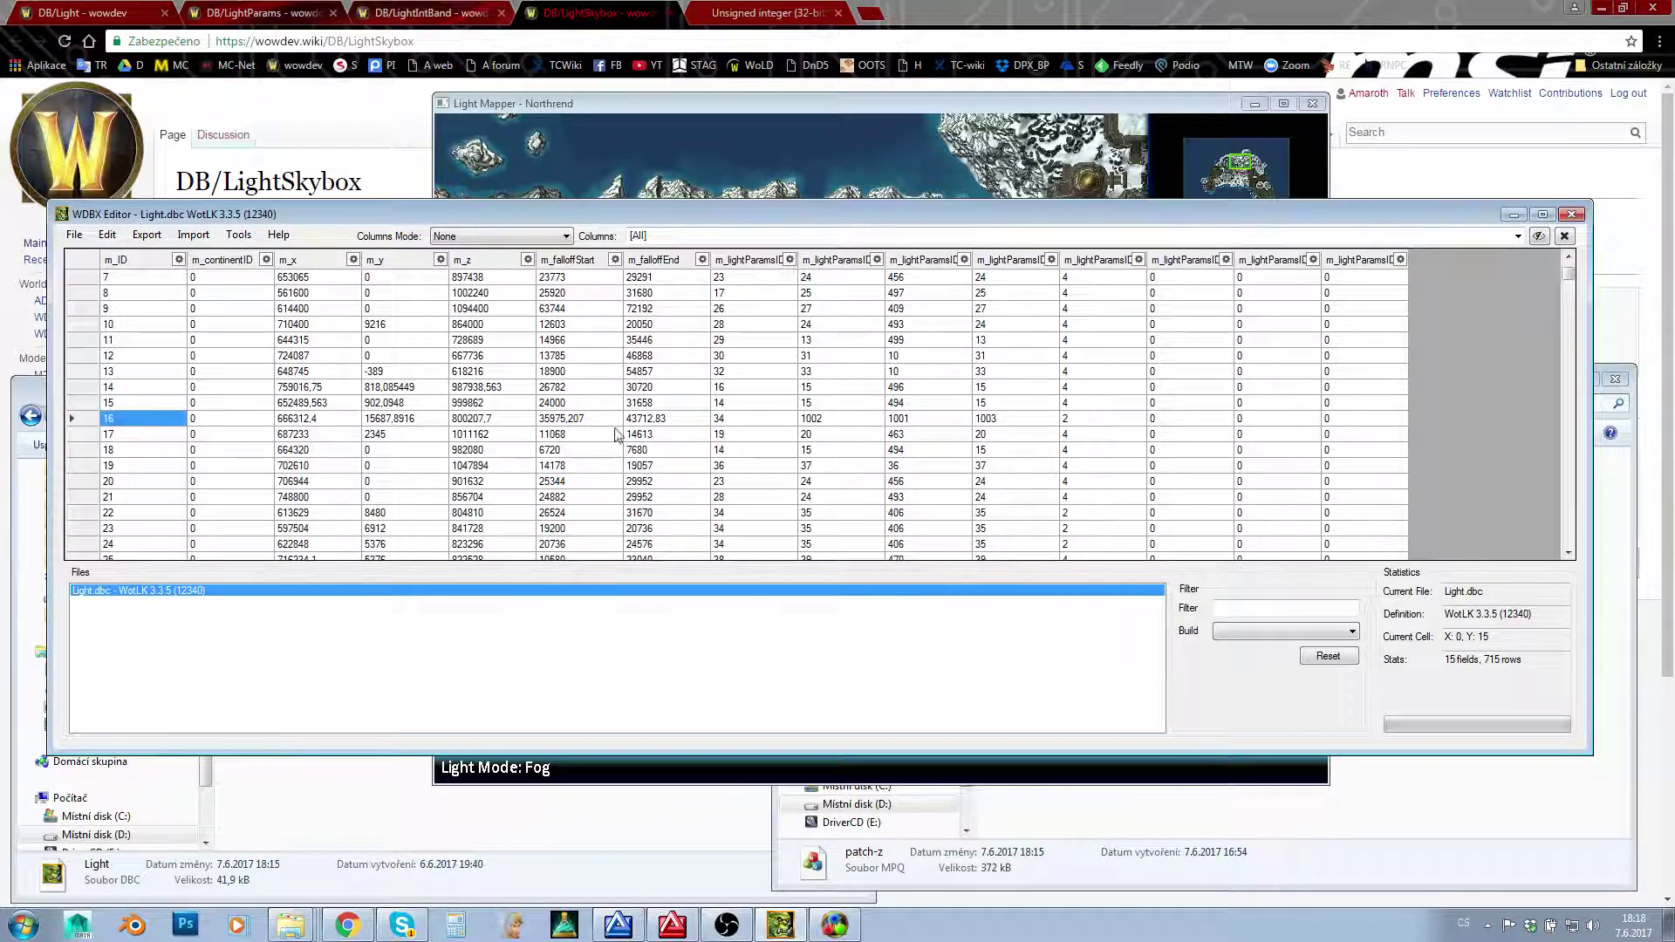
pyautogui.press('Right')
pyautogui.press('Right')
pyautogui.press('Right')
pyautogui.press('Right')
pyautogui.press('Right')
pyautogui.press('Right')
pyautogui.press('Right')
pyautogui.press('Right')
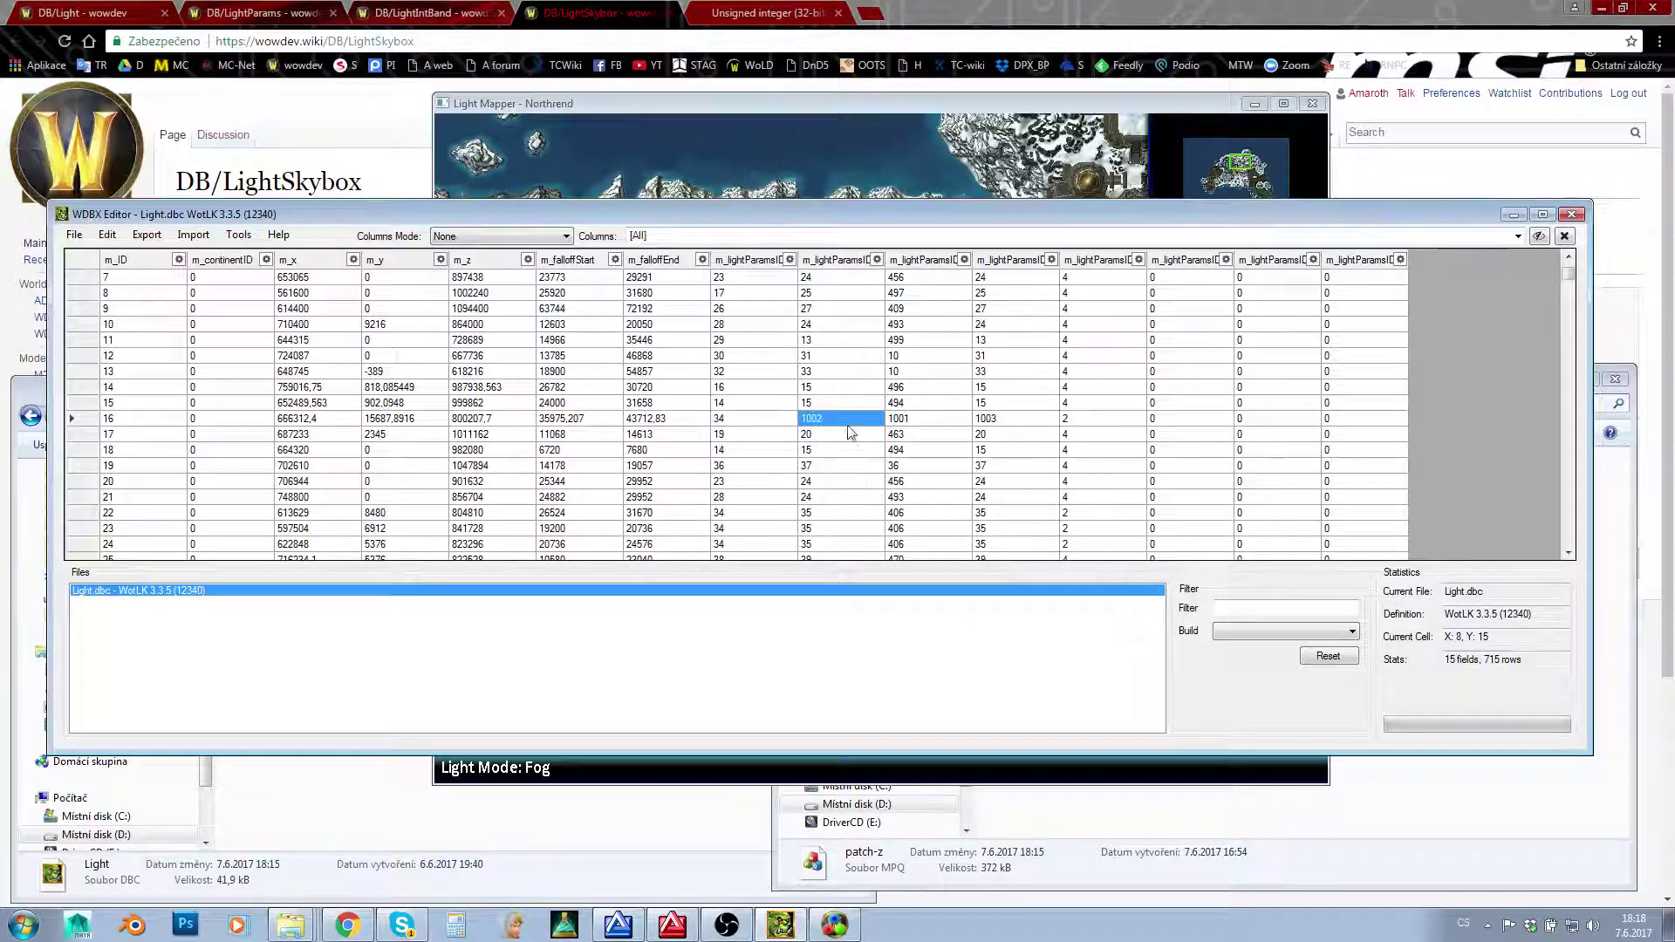
# Set the third and fourth m_lightParamsID values of record 16 to 818.
pyautogui.click(922, 423)
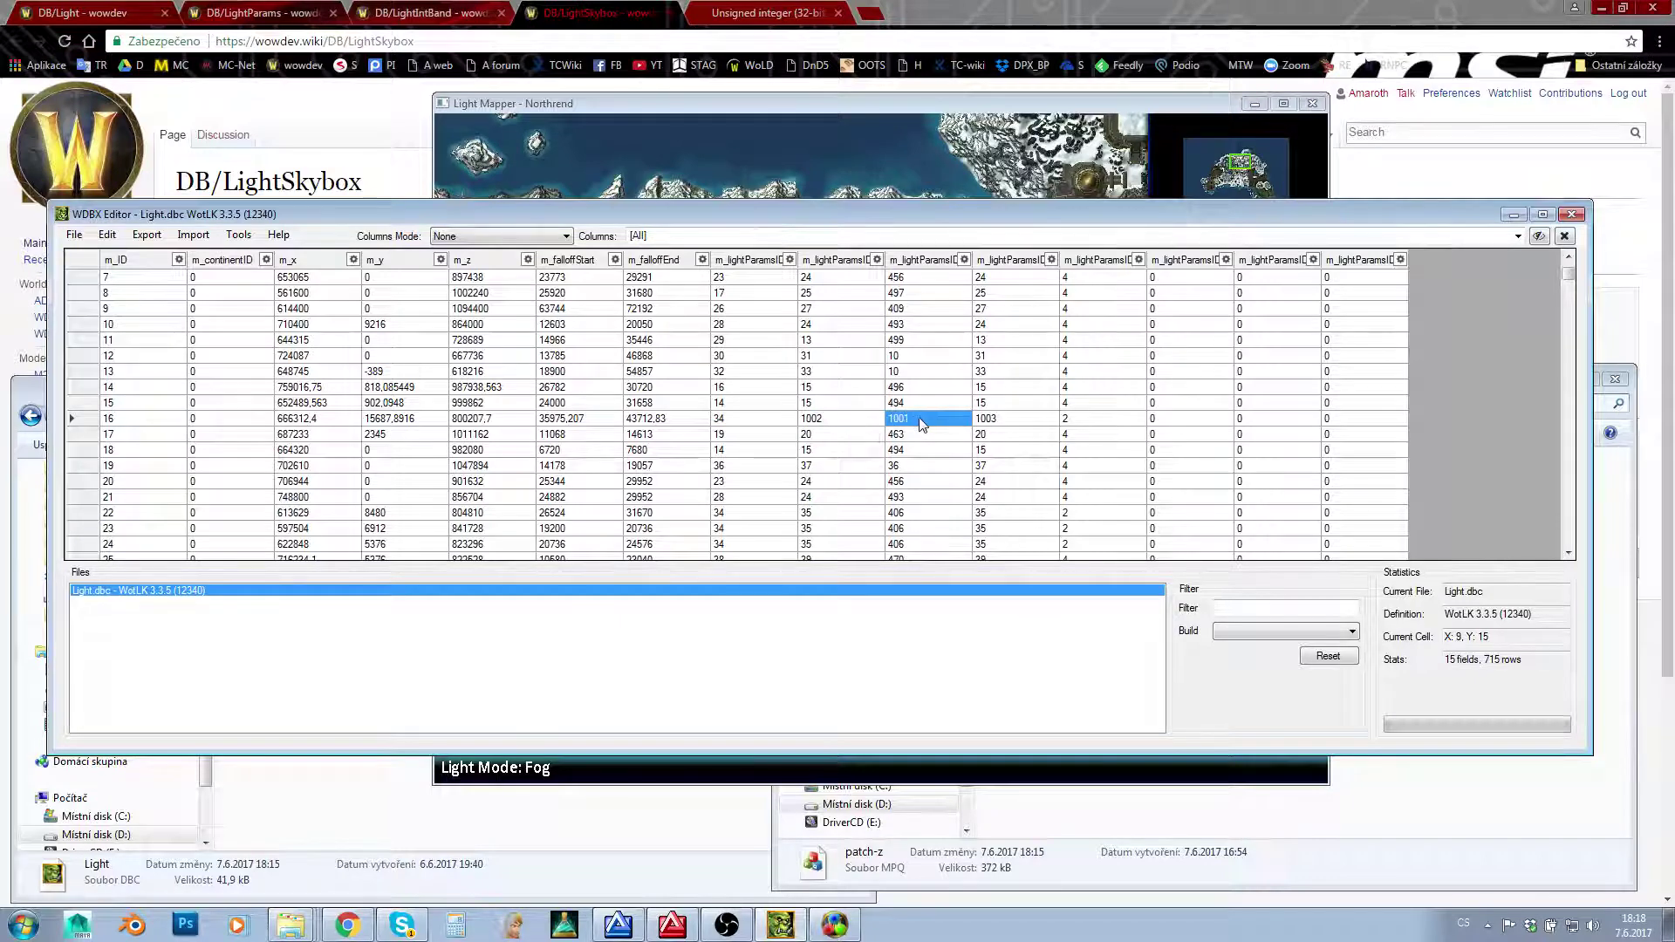
pyautogui.write('818')
pyautogui.click(1027, 421)
pyautogui.click(1027, 421)
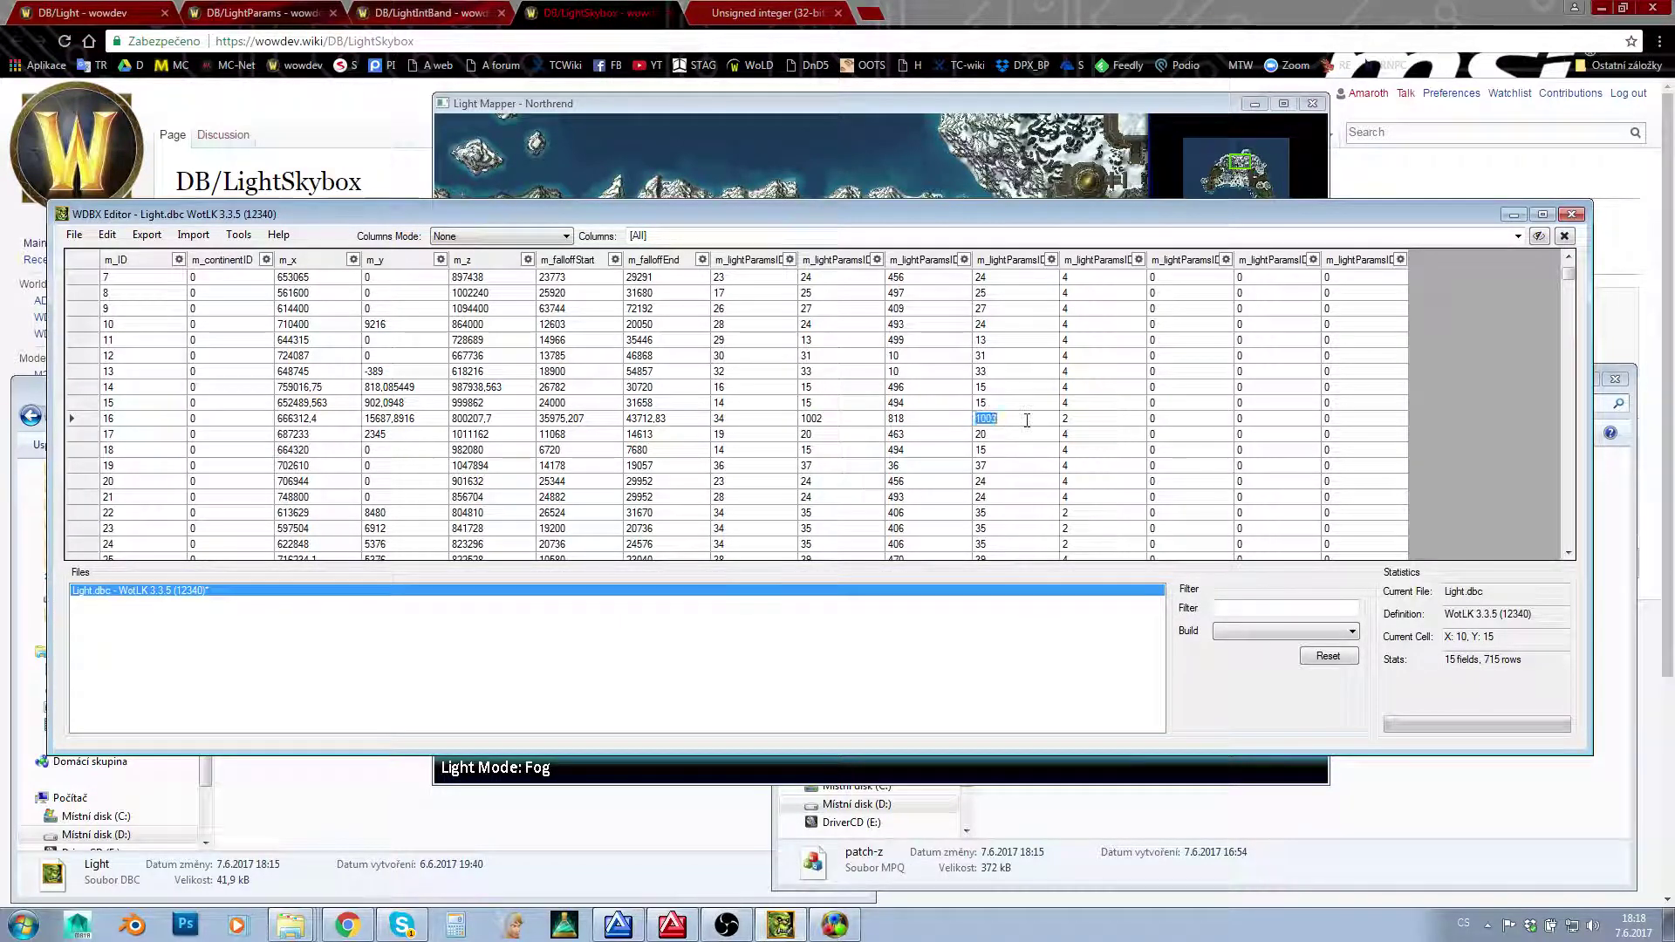
pyautogui.write('818')
# Set the first m_lightParamsID value of record 16 to 1002.
pyautogui.click(850, 420)
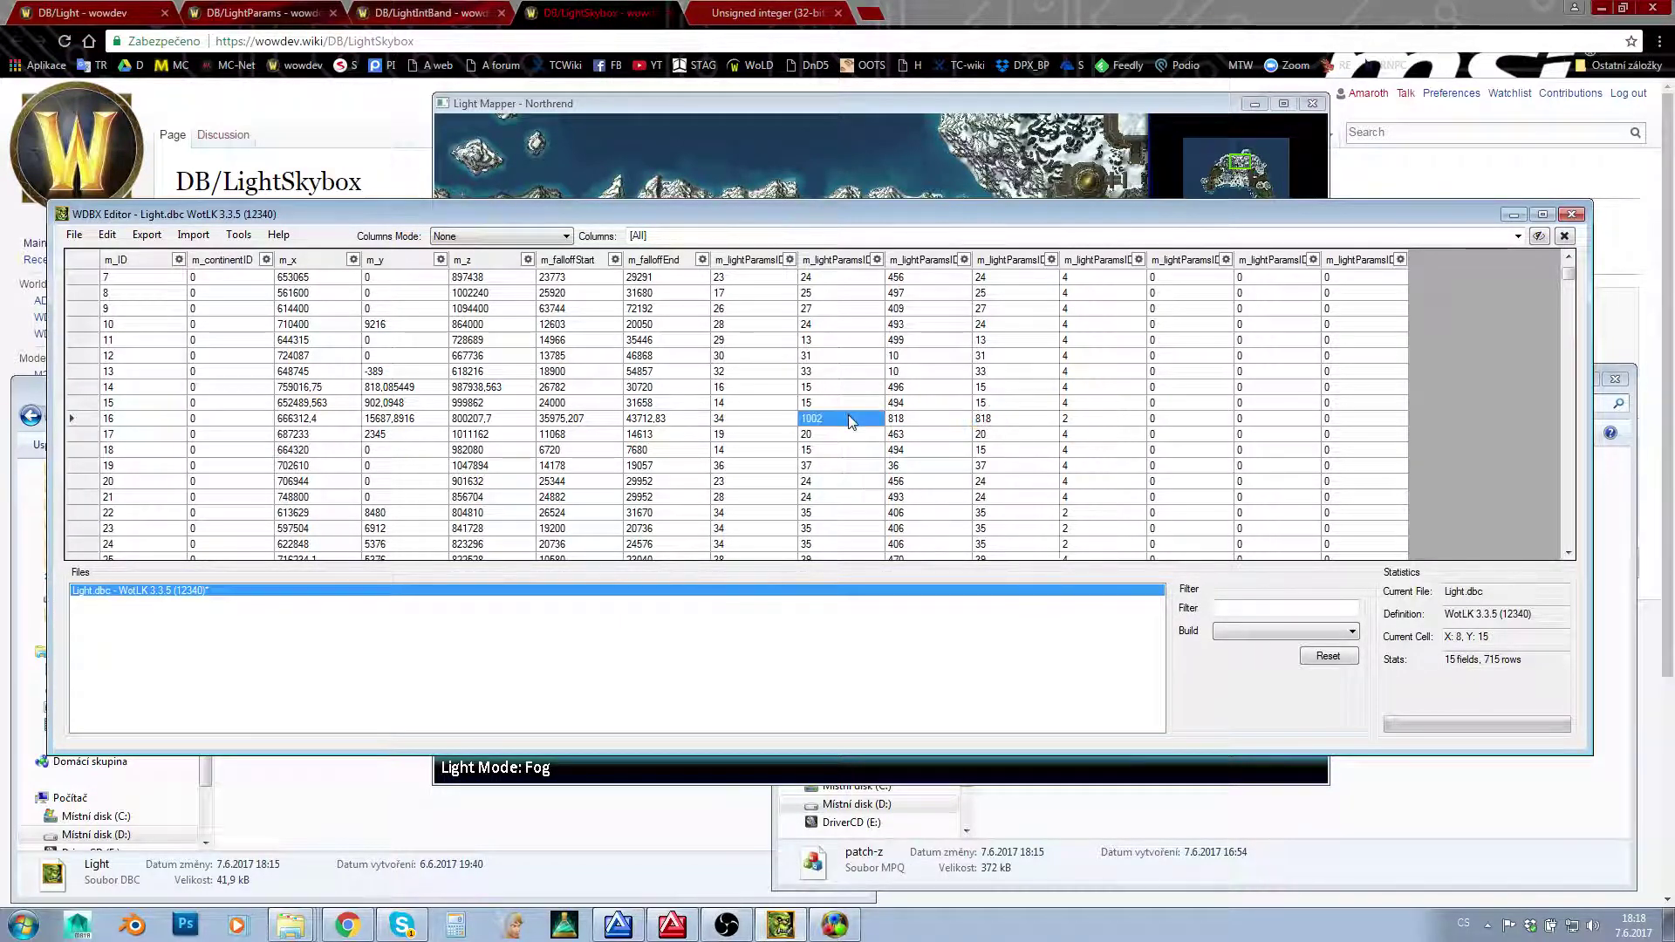
pyautogui.click(749, 419)
pyautogui.click(748, 419)
pyautogui.write('1002')
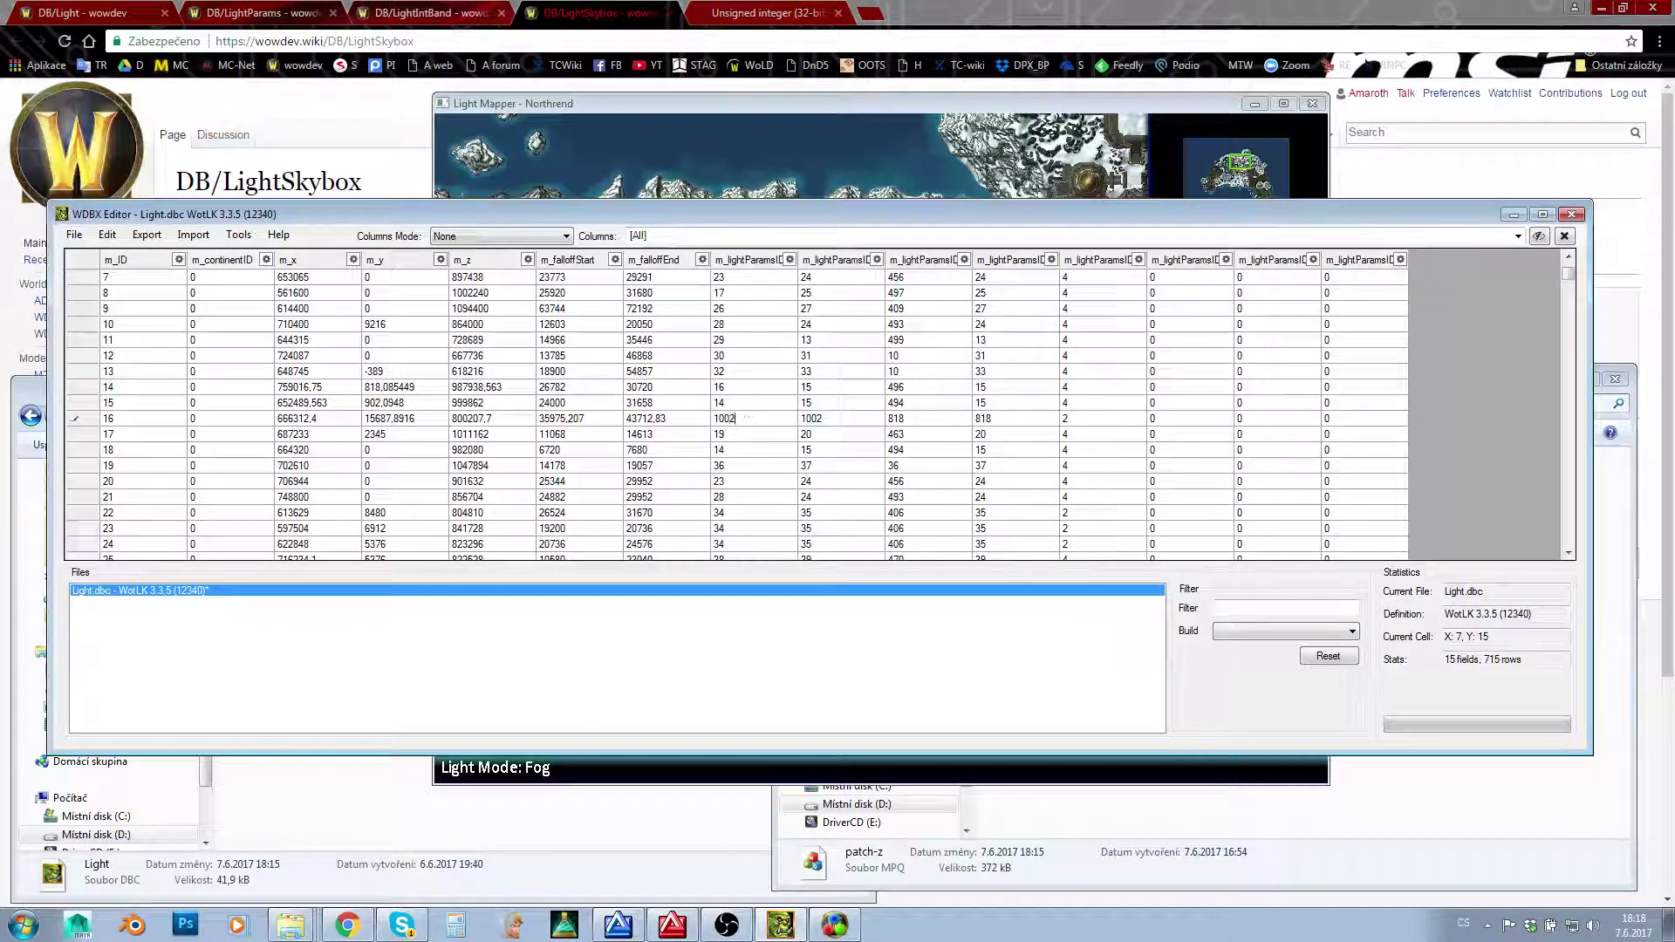
# Set the first and second m_lightParamsID values of record 16 to 1001 and save Light.dbc.
pyautogui.click(833, 418)
pyautogui.click(833, 419)
pyautogui.write('1001')
pyautogui.click(741, 419)
pyautogui.click(740, 419)
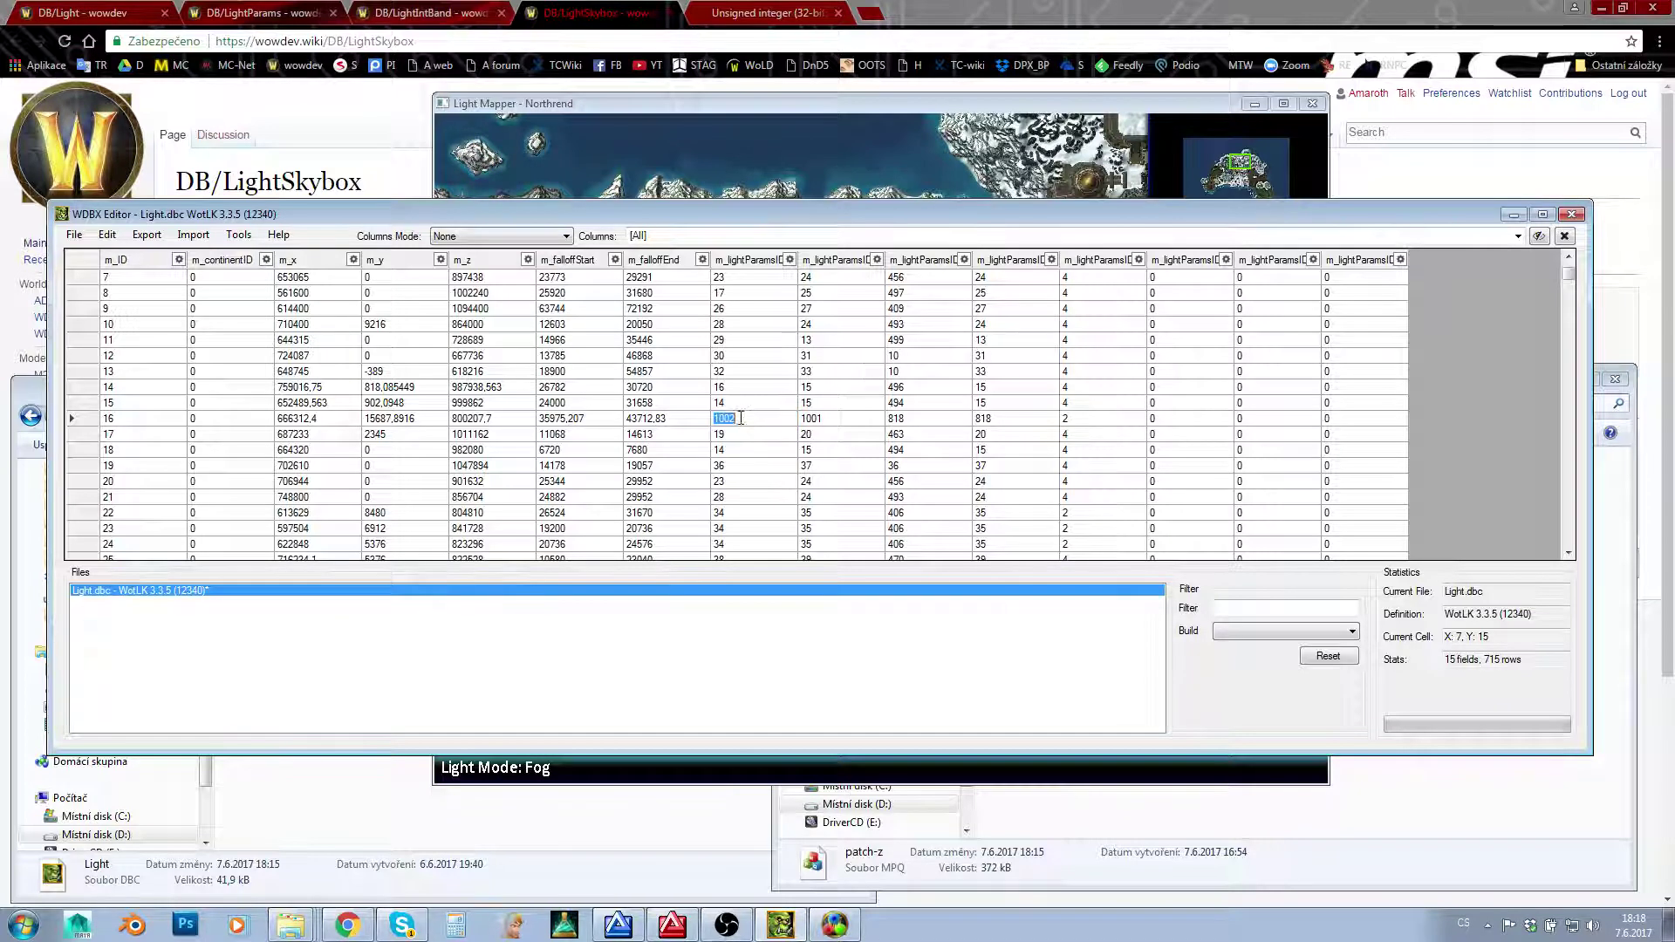
pyautogui.write('1001')
pyautogui.click(755, 403)
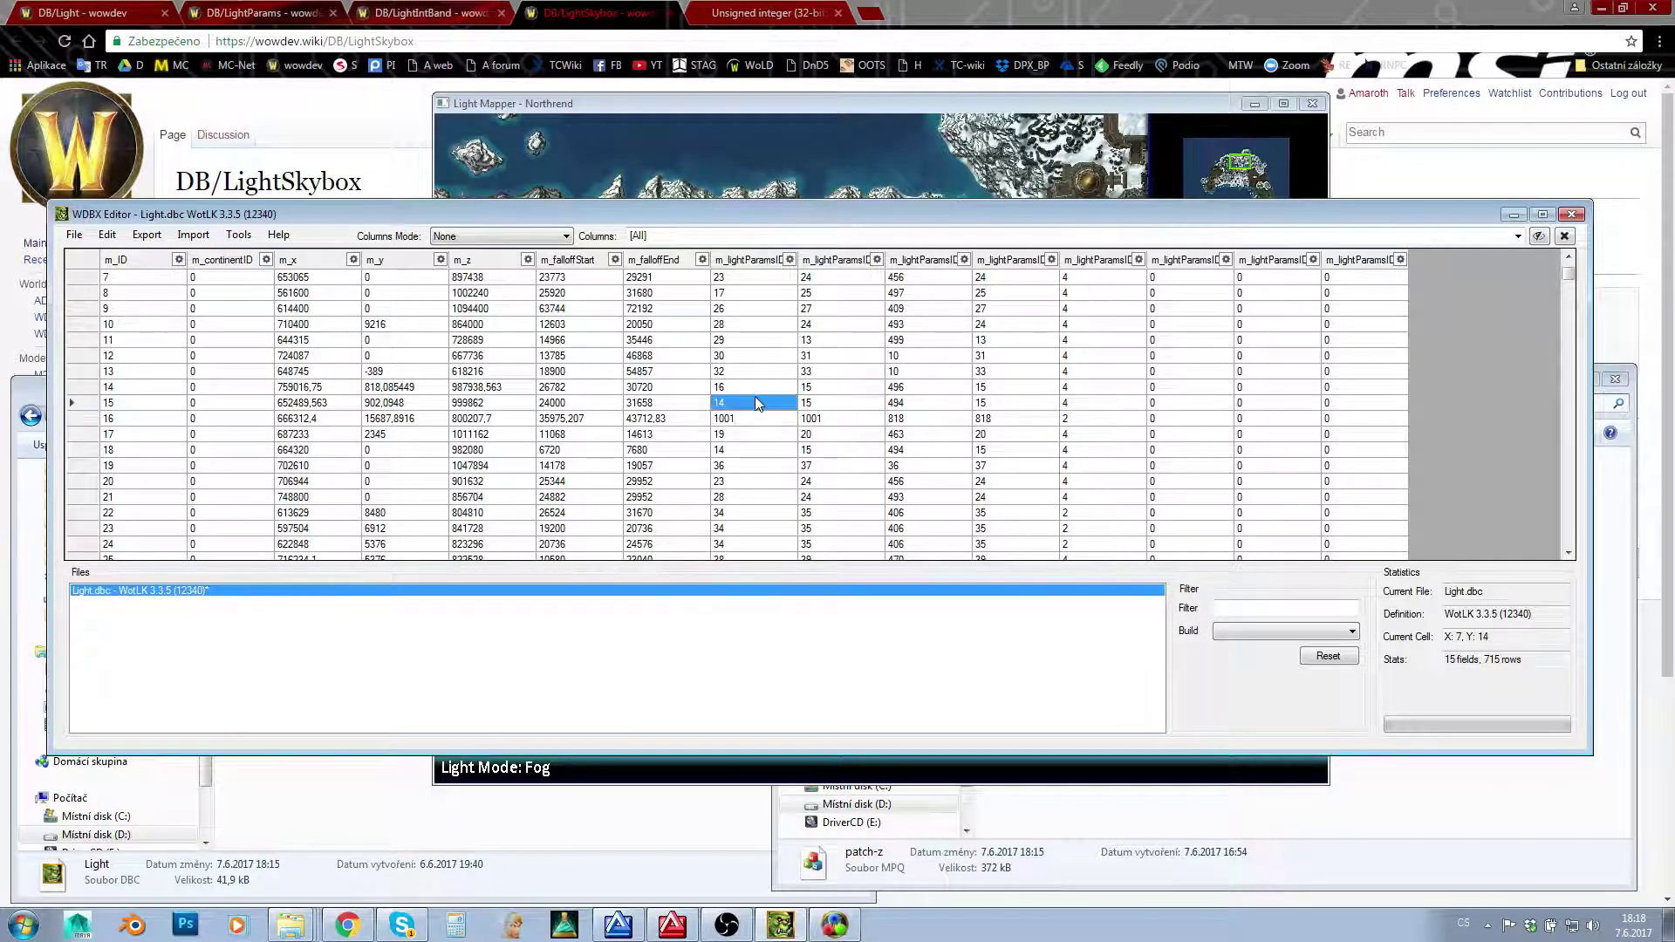
pyautogui.hotkey('ctrl', 's')
# Replace Light.dbc in the DBFilesClient folder of patch-z.mpq with the edited file from the Tutorial project, using Ladik's MPQ Editor.
pyautogui.click(1514, 214)
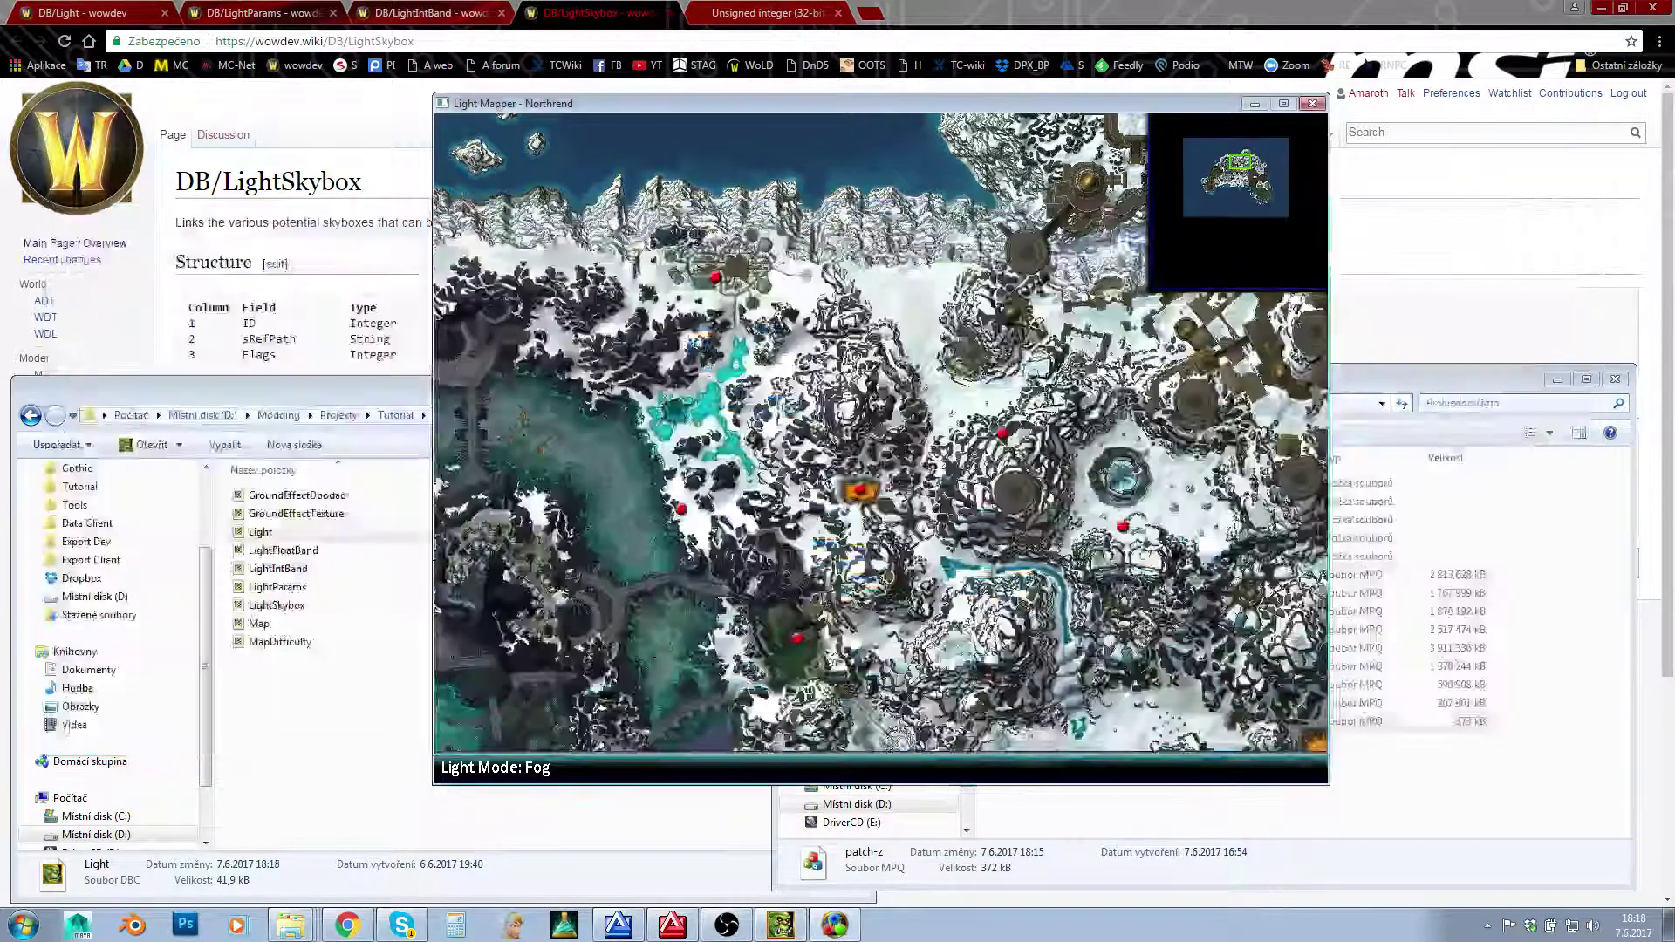
pyautogui.click(1254, 104)
pyautogui.doubleClick(1028, 720)
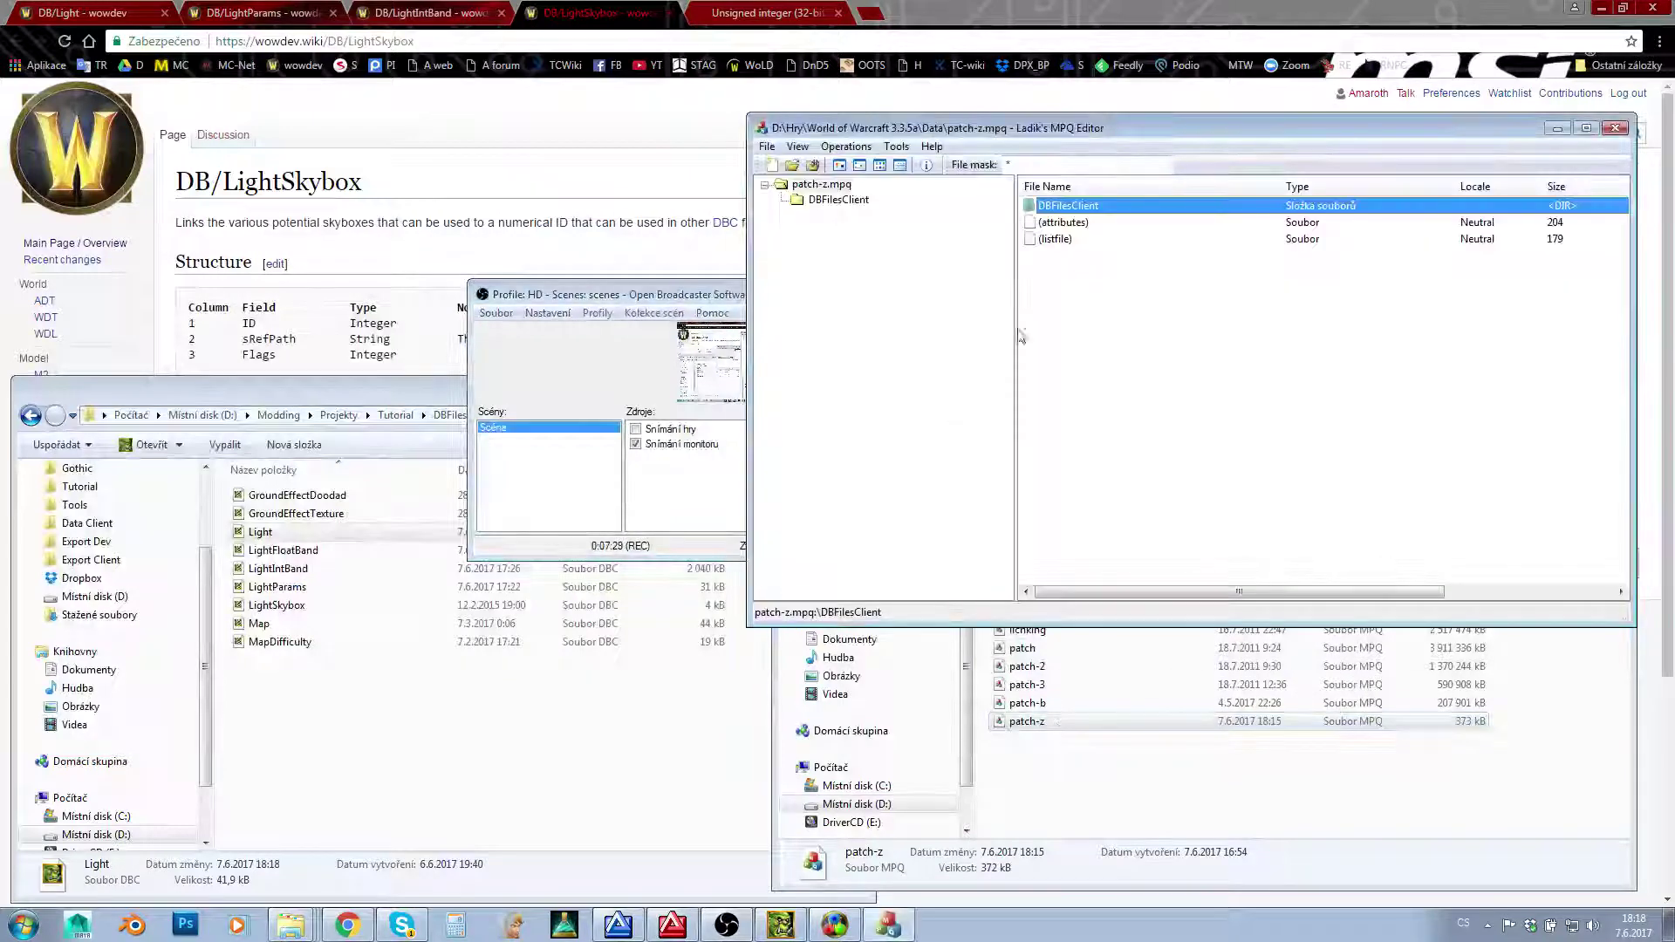
pyautogui.doubleClick(1078, 207)
pyautogui.click(454, 416)
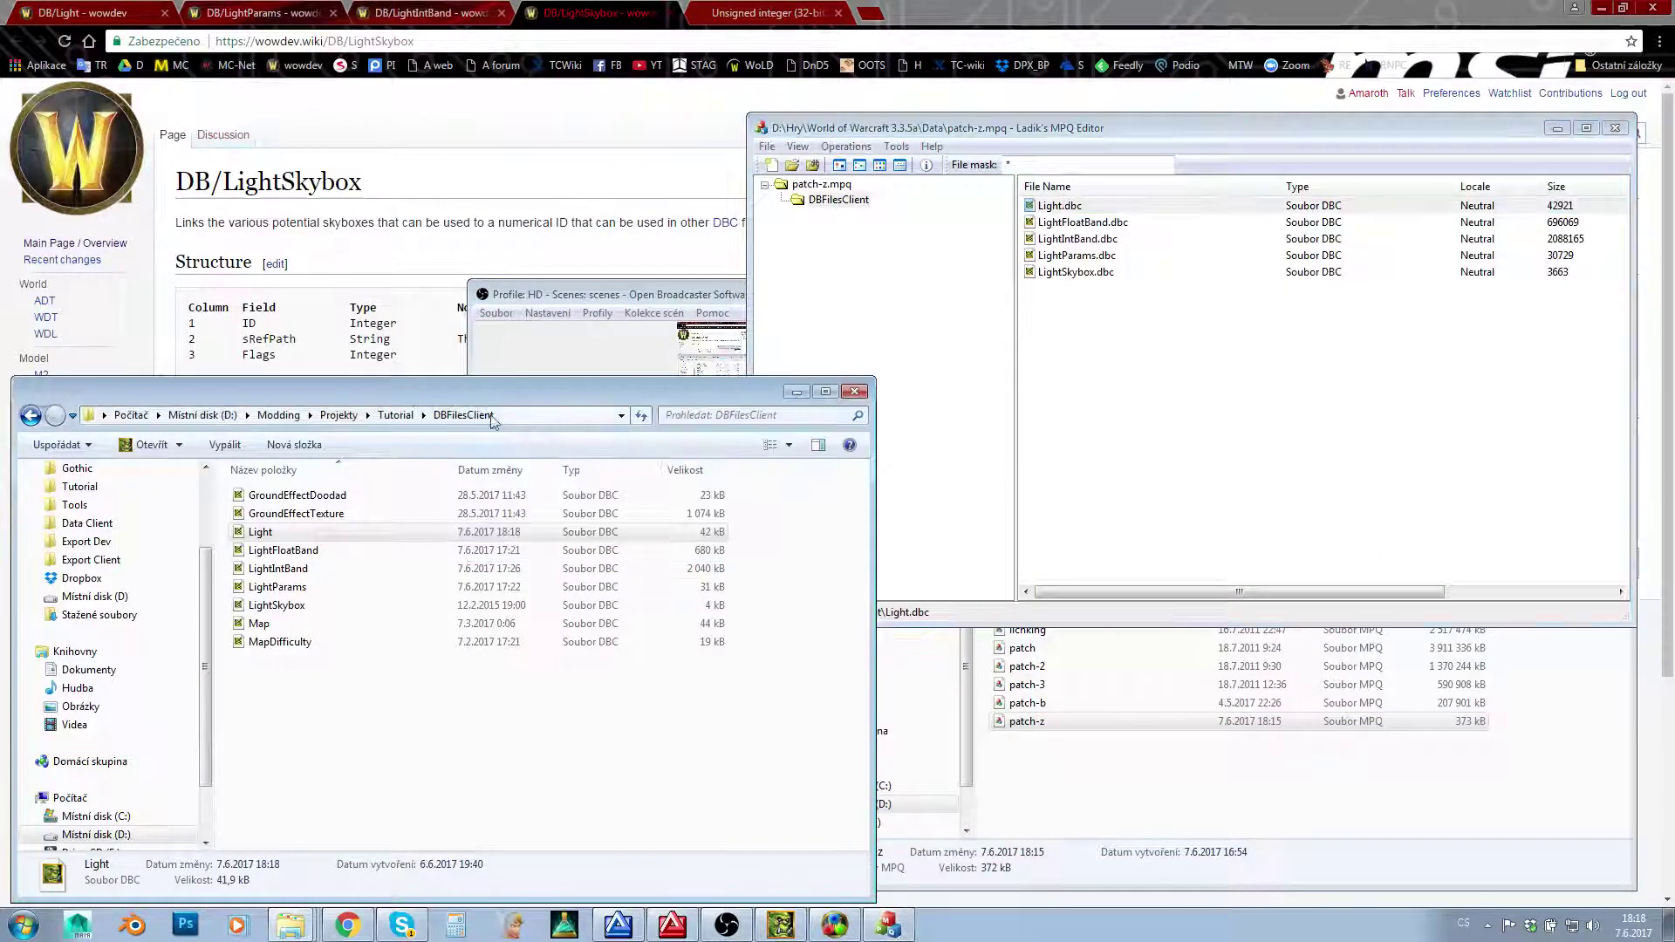
pyautogui.moveTo(260, 532); pyautogui.dragTo(1183, 348)
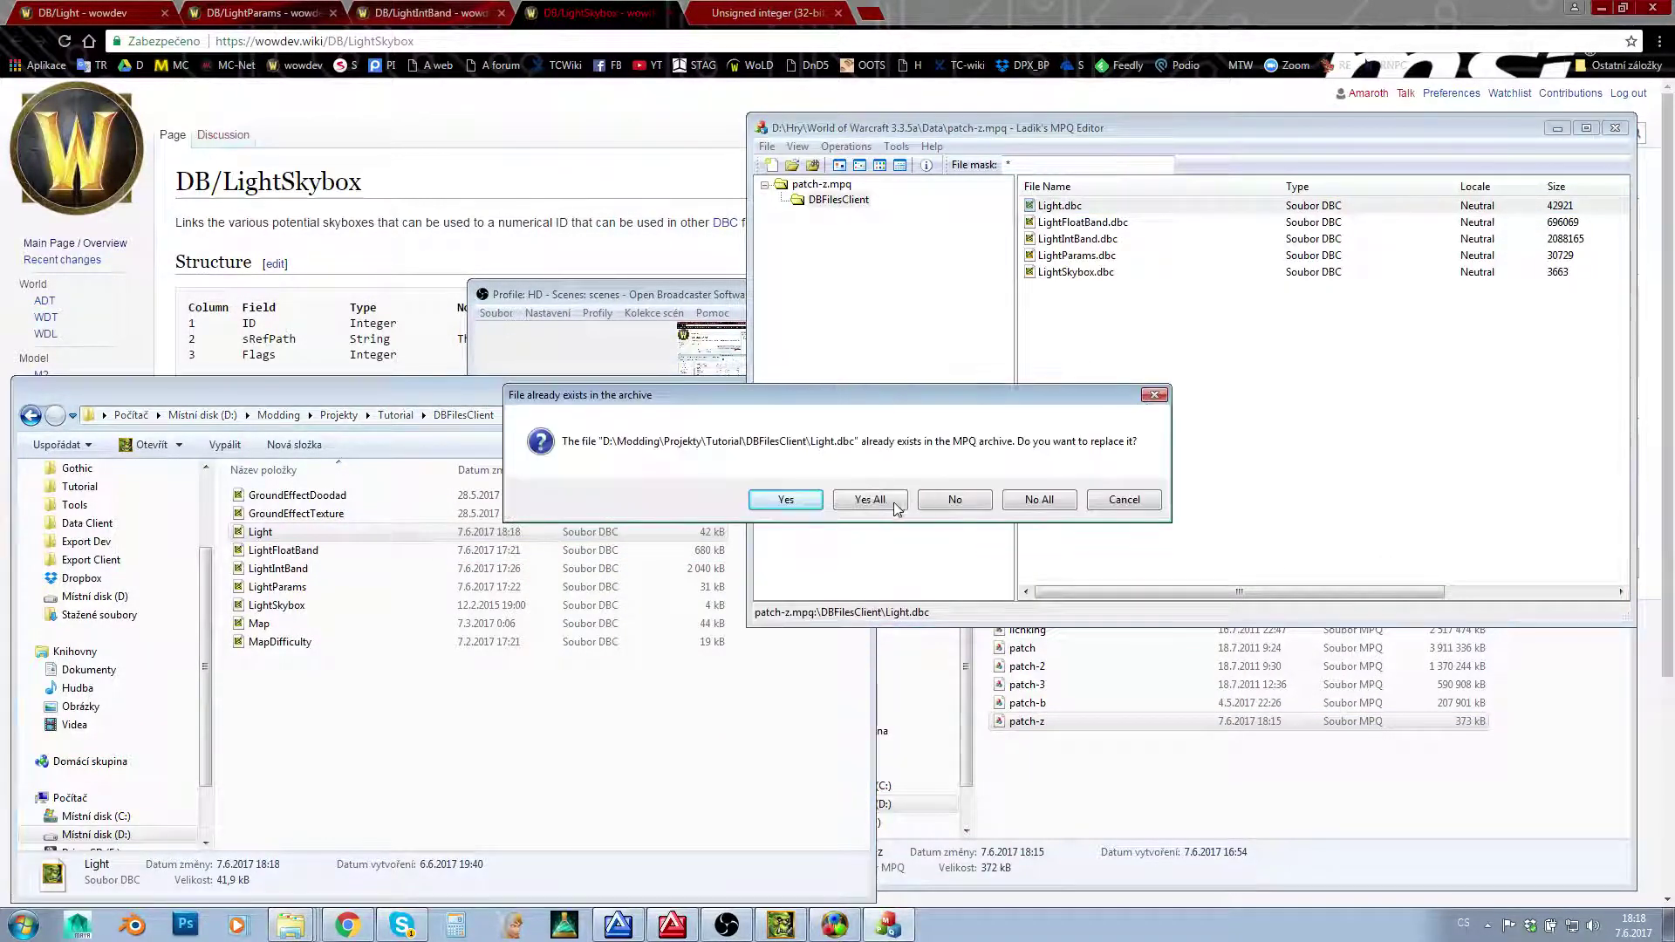
pyautogui.click(869, 500)
pyautogui.click(1615, 128)
# Start World of Warcraft and log in with the remembered account.
pyautogui.click(24, 925)
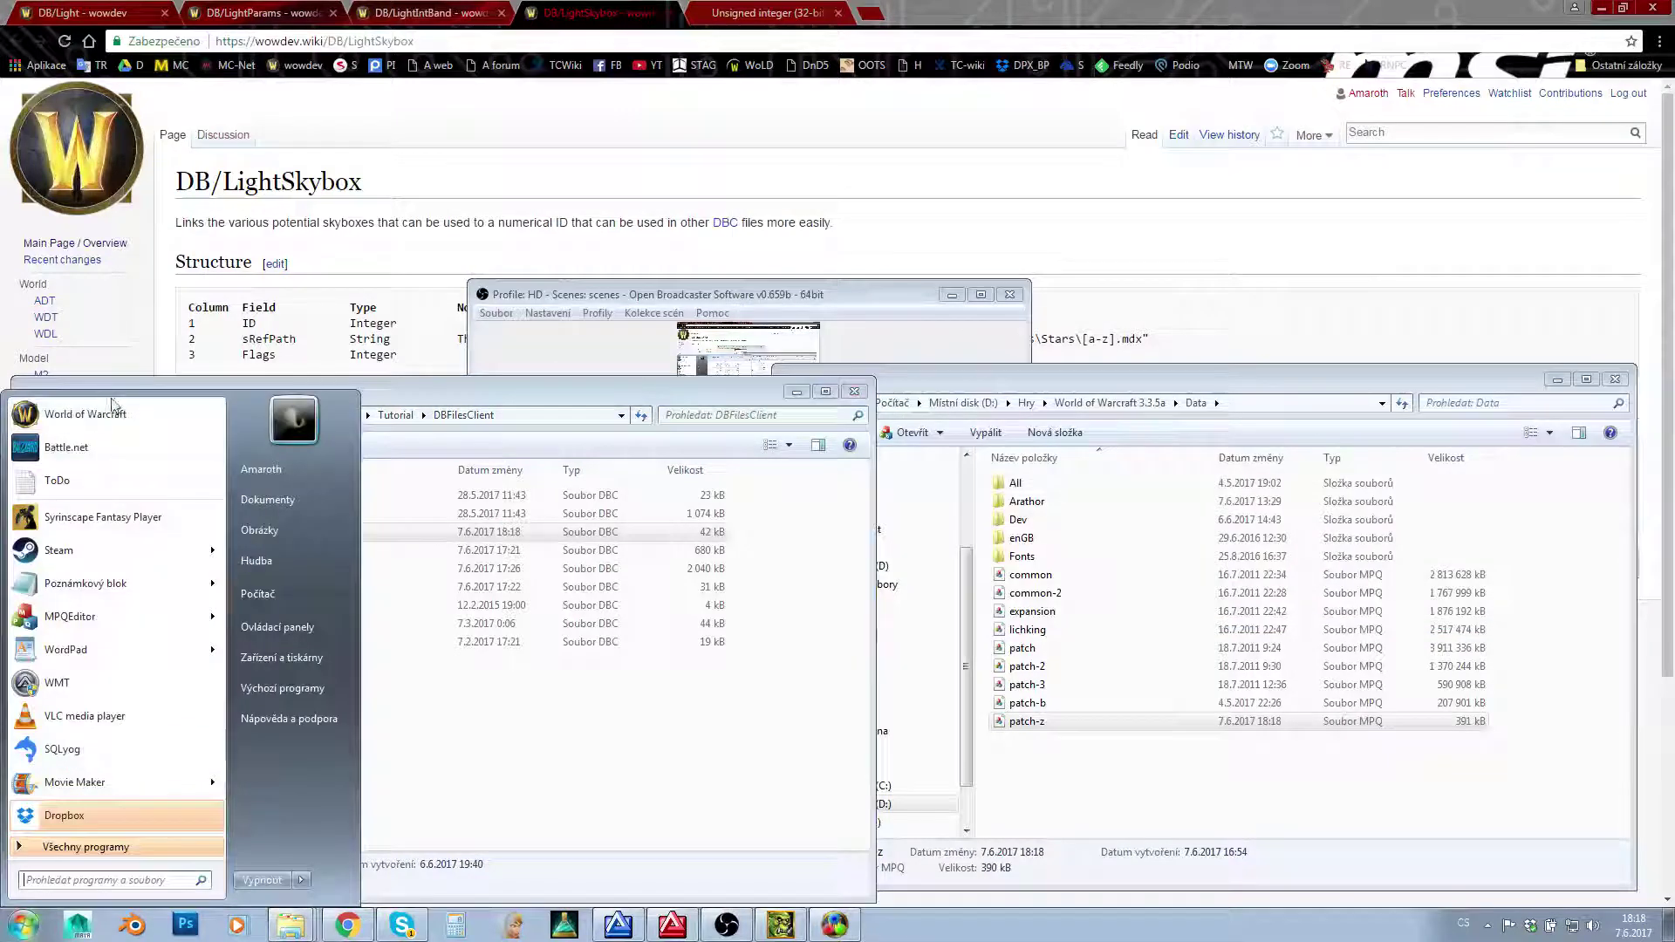
pyautogui.click(112, 412)
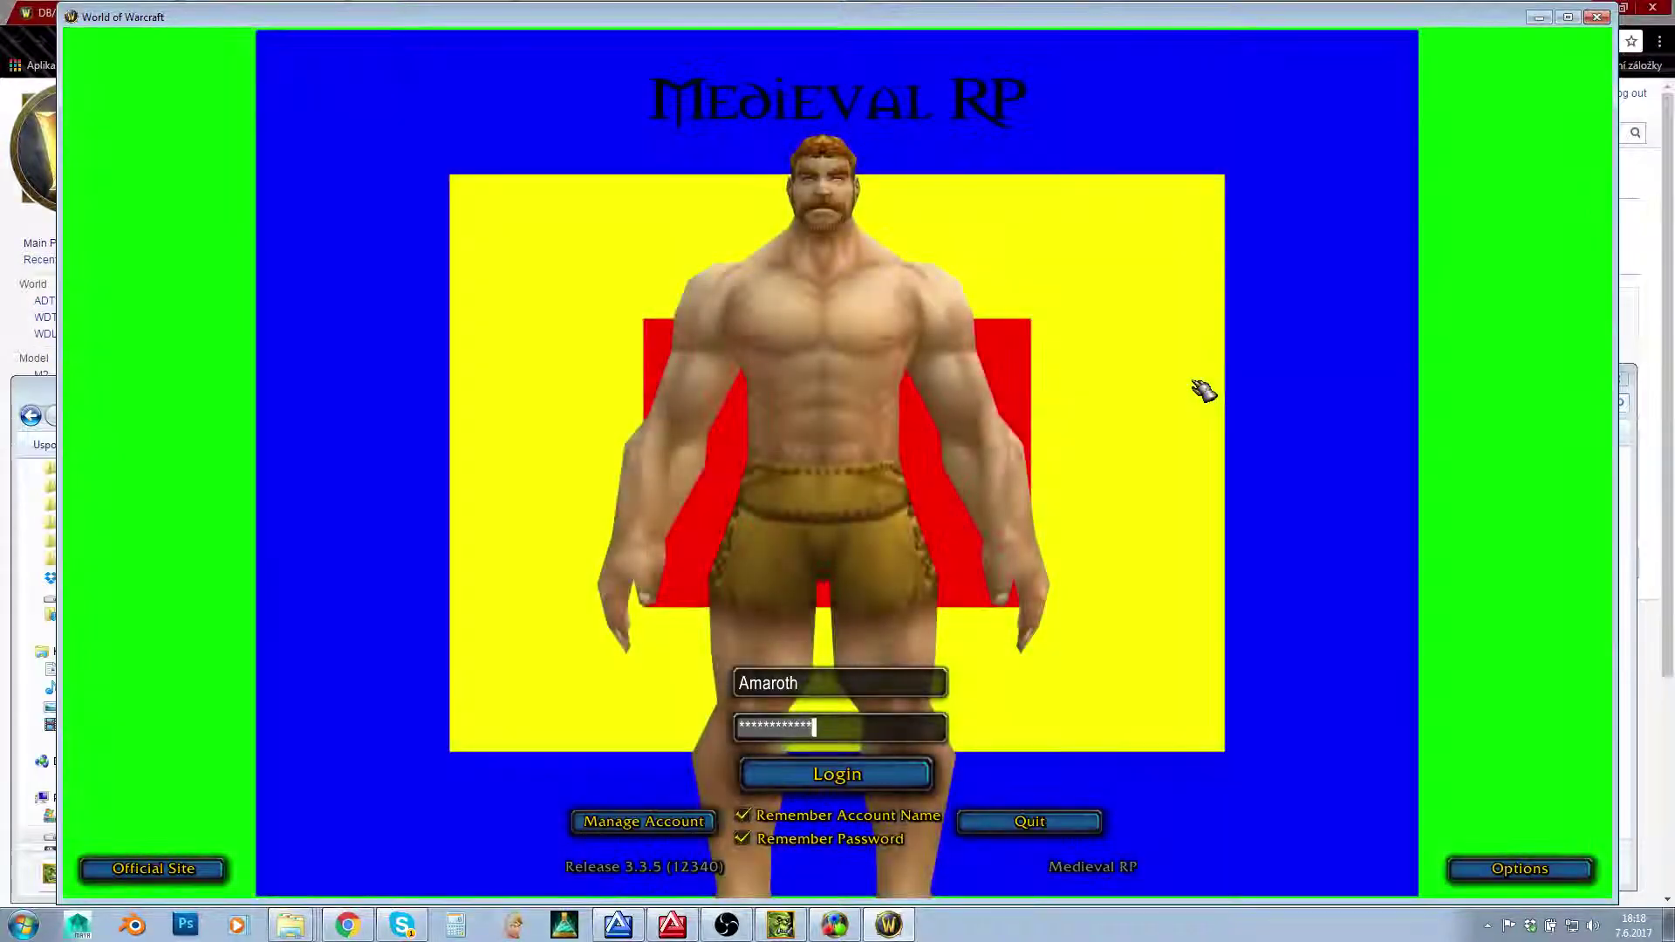
pyautogui.press('Return')
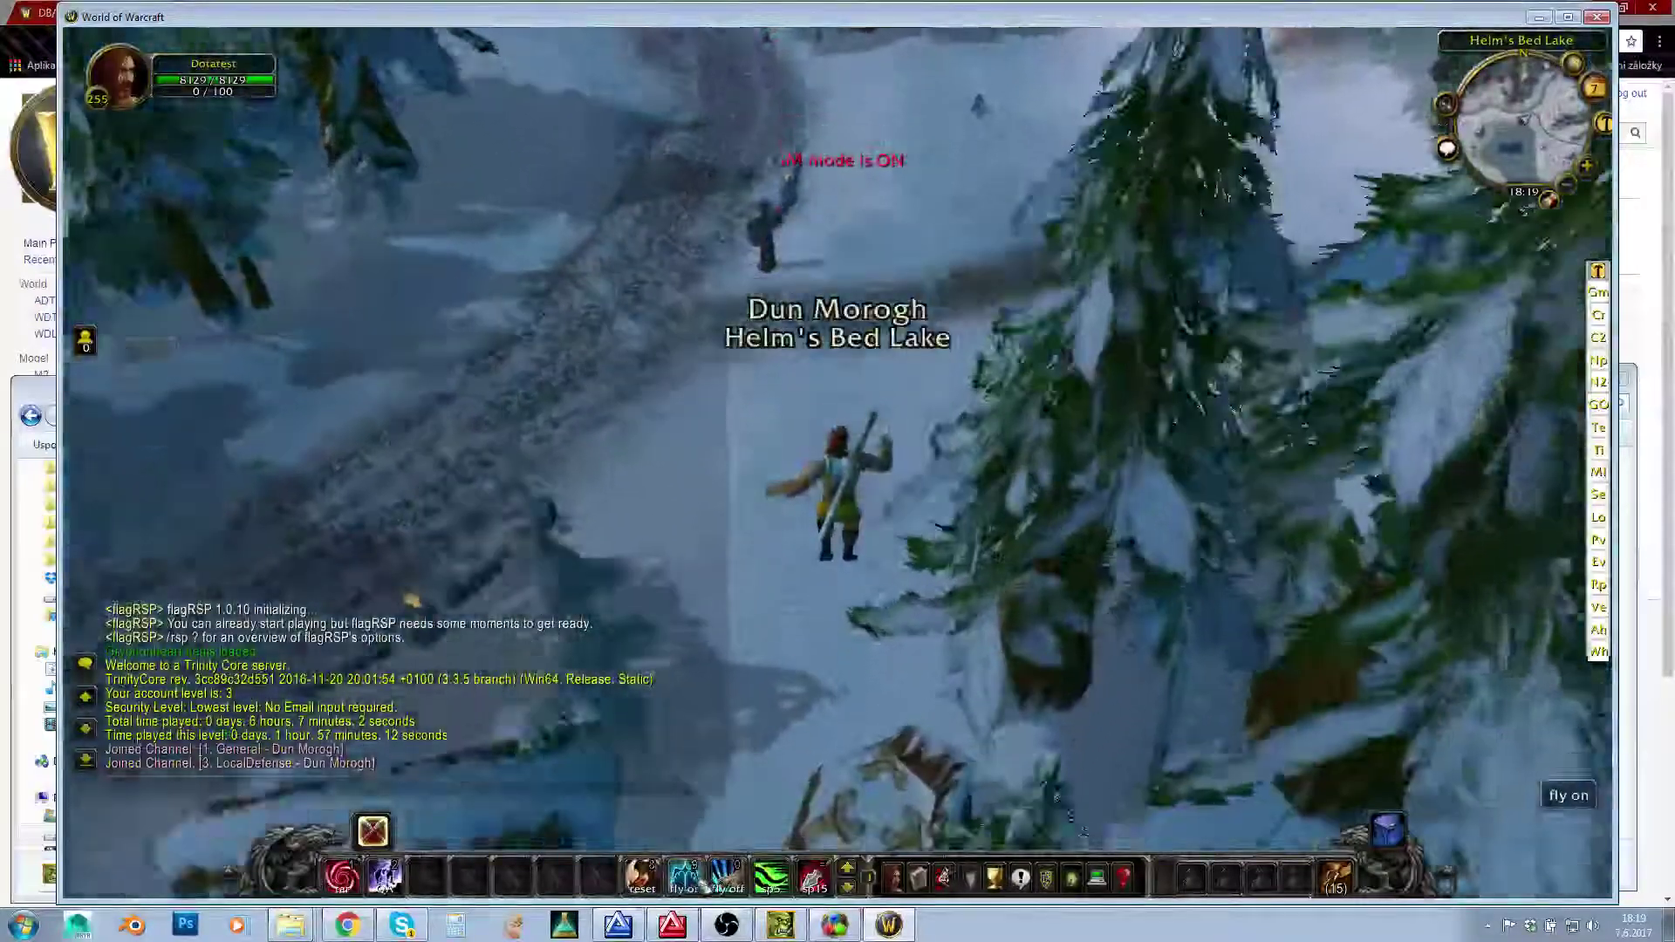
# Turn on fly mode at speed 5 and fly the character over Helm's Bed Lake.
pyautogui.press('9')
pyautogui.press('-')
pyautogui.press('w')
pyautogui.moveTo(1110, 251); pyautogui.dragTo(820, 250, button='right')
pyautogui.moveTo(1188, 227); pyautogui.dragTo(1160, 410, button='right')
# Turn off fly mode, reset the character's speed to 1, and drop into the lake to check the lighting.
pyautogui.press('0')
pyautogui.press('8')
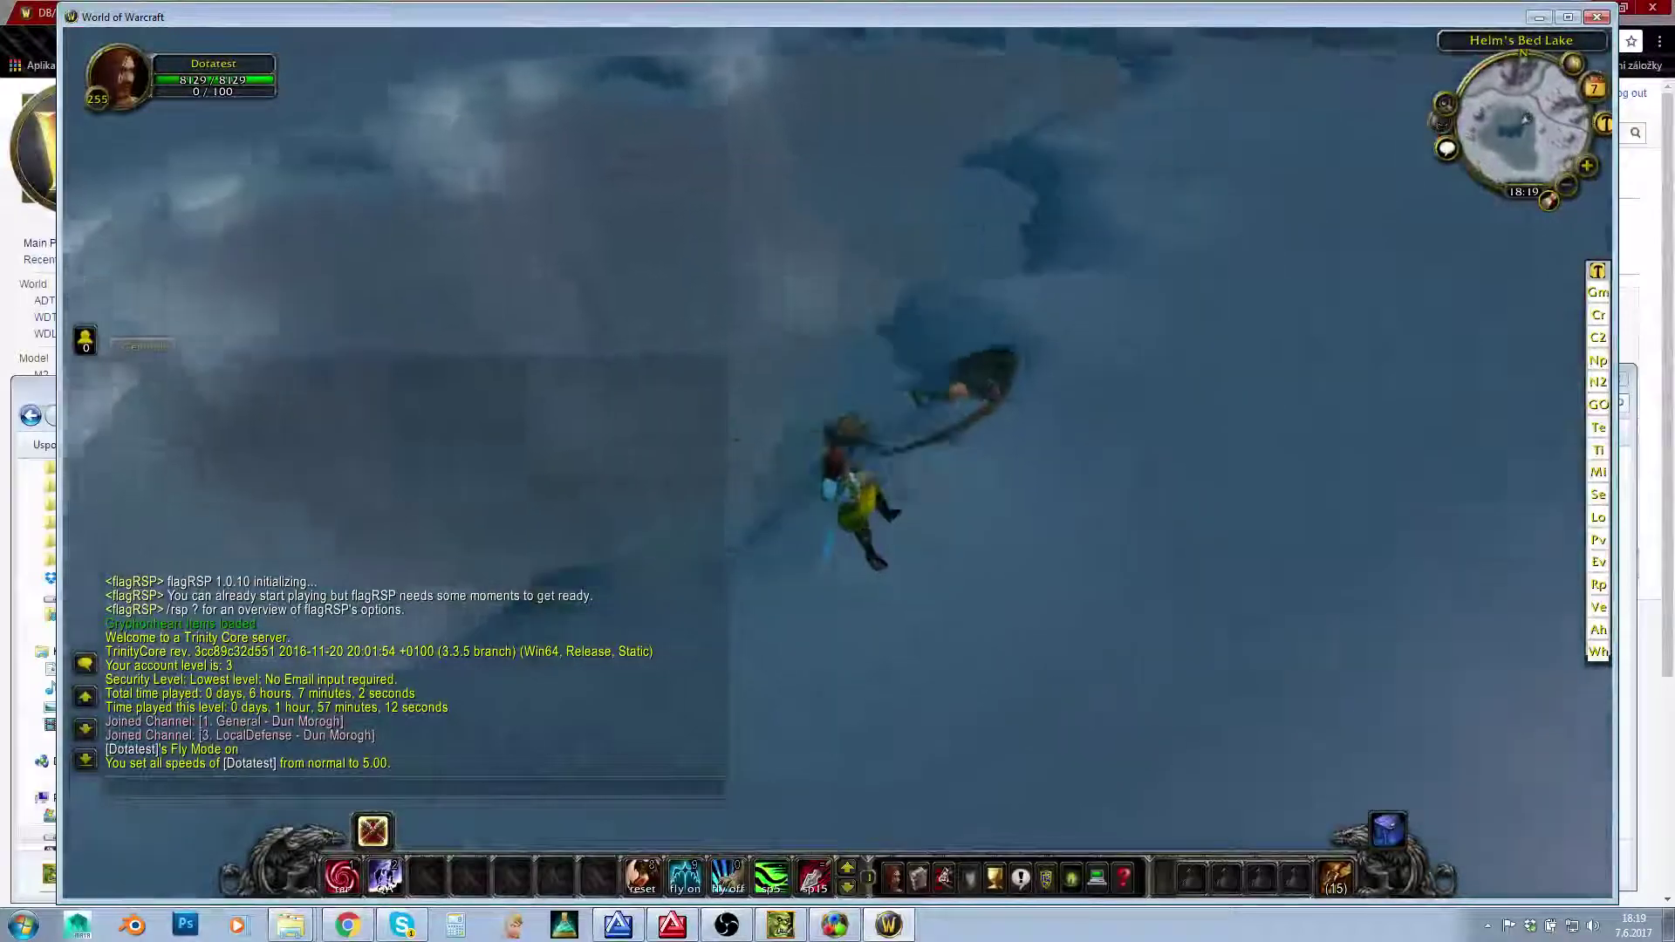
pyautogui.press('w')
pyautogui.moveTo(822, 687); pyautogui.dragTo(925, 506, button='right')
pyautogui.moveTo(888, 592); pyautogui.dragTo(888, 592, button='right')
pyautogui.press('Return')
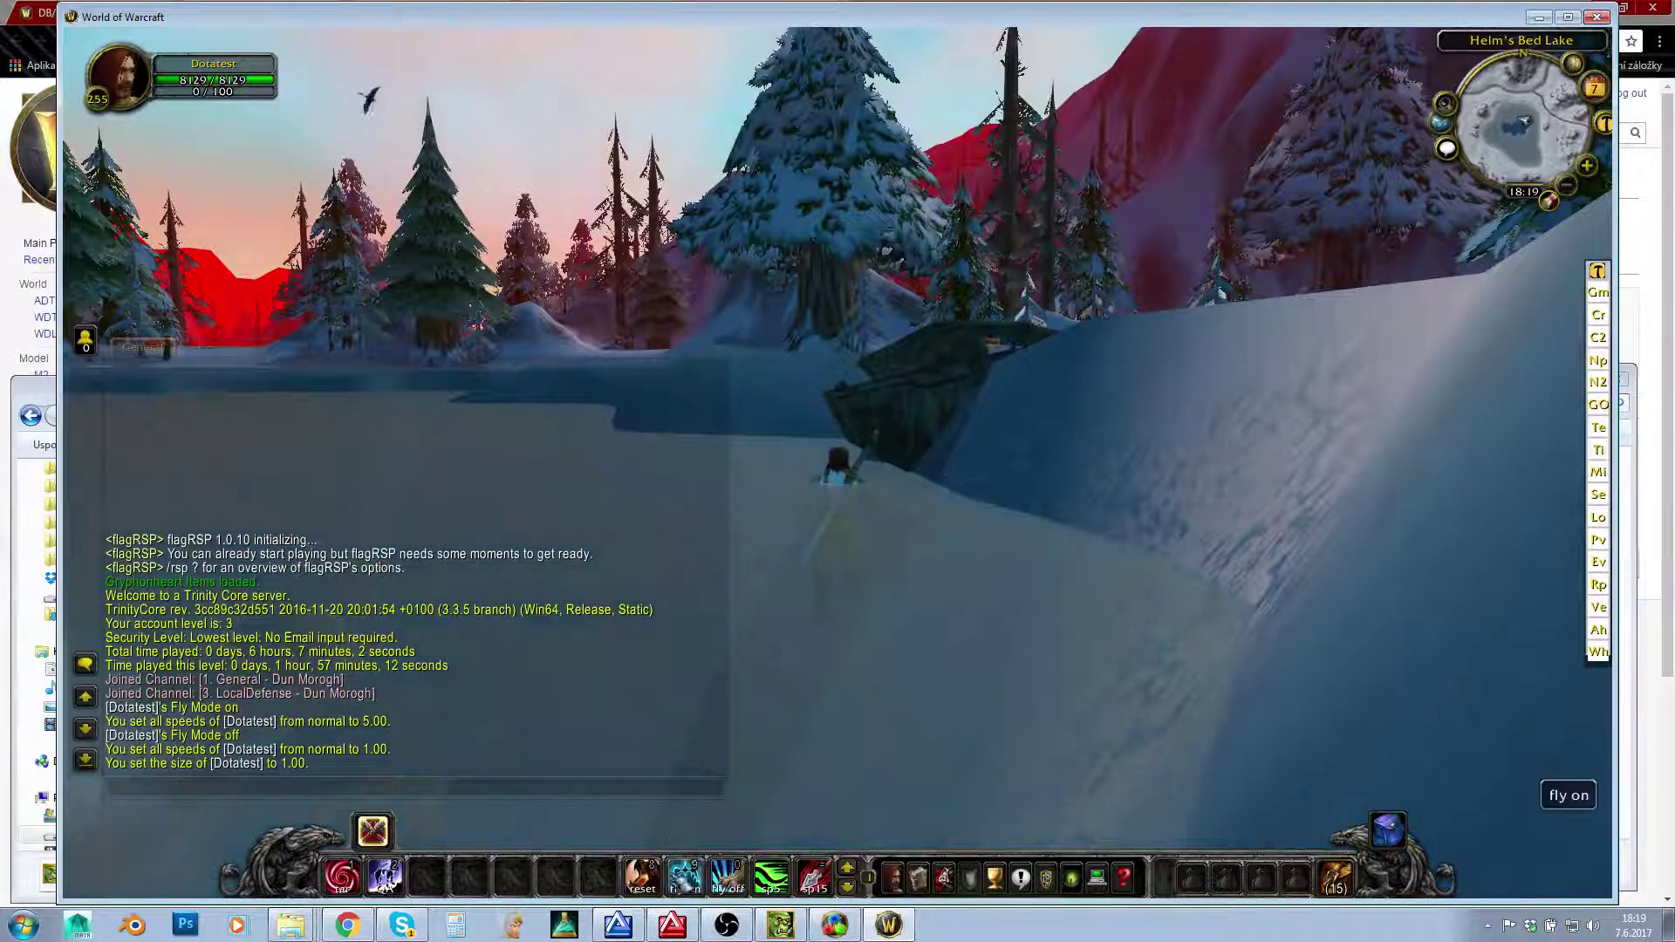
# Fly above Helm's Bed Lake at speed 5 and examine the fog, sky and water colours from several angles.
pyautogui.press('w')
pyautogui.moveTo(889, 592)
pyautogui.mouseDown(button='right')
pyautogui.moveTo(733, 506)
pyautogui.moveTo(888, 591)
pyautogui.mouseUp(button='right')
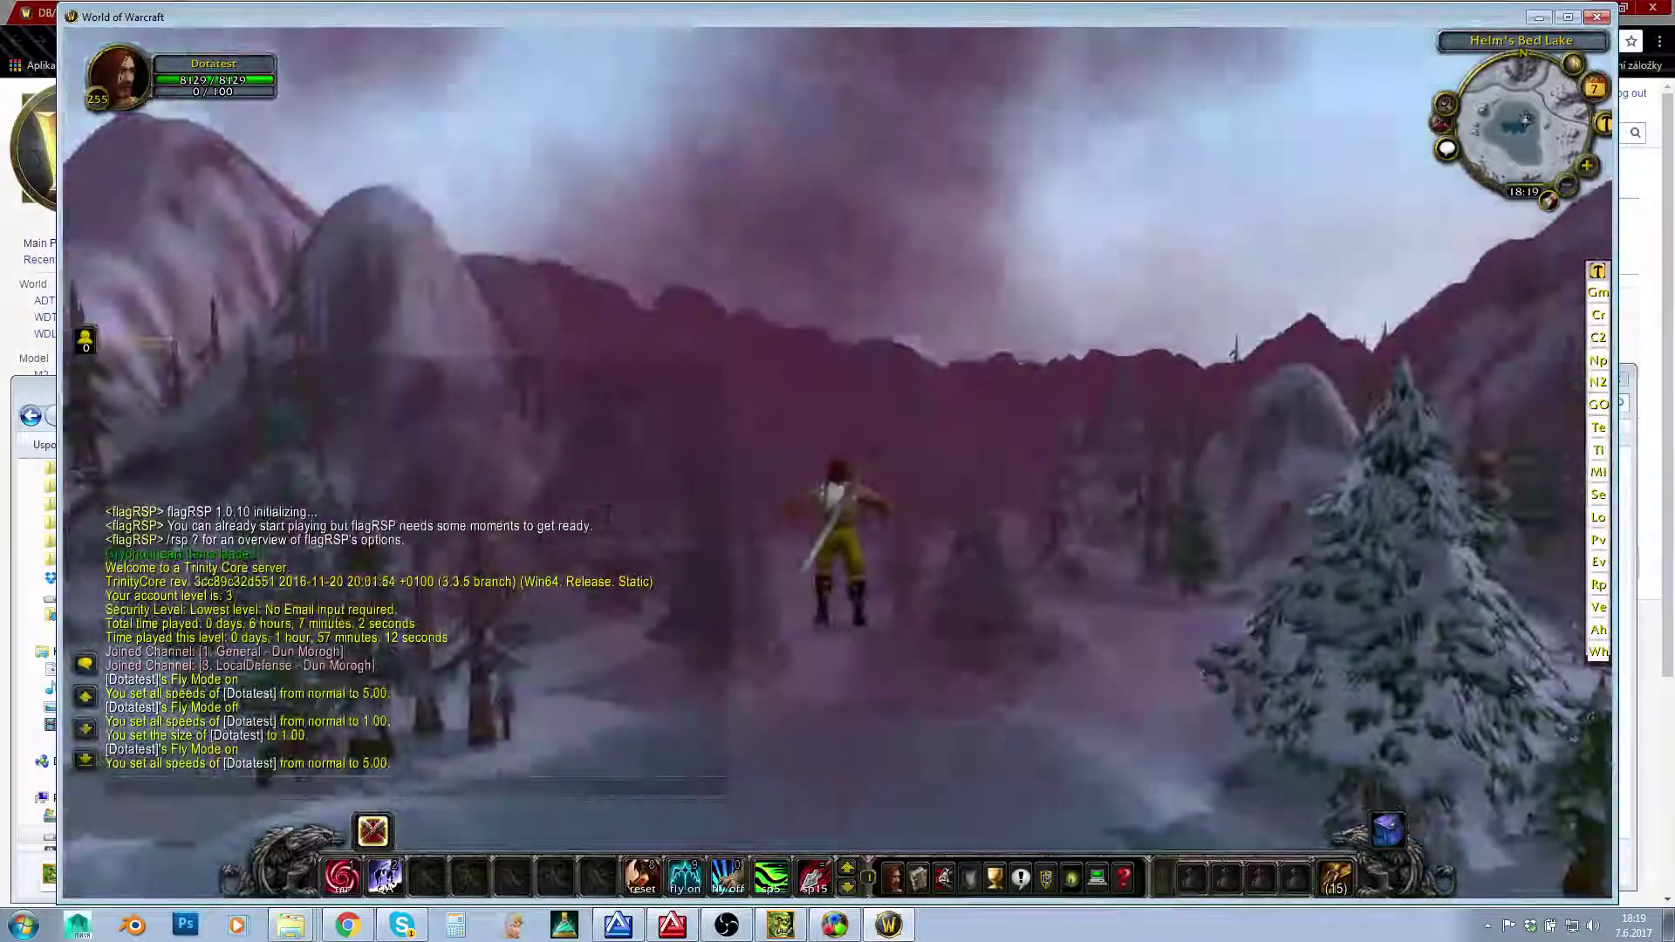
pyautogui.moveTo(888, 592); pyautogui.dragTo(1143, 596, button='right')
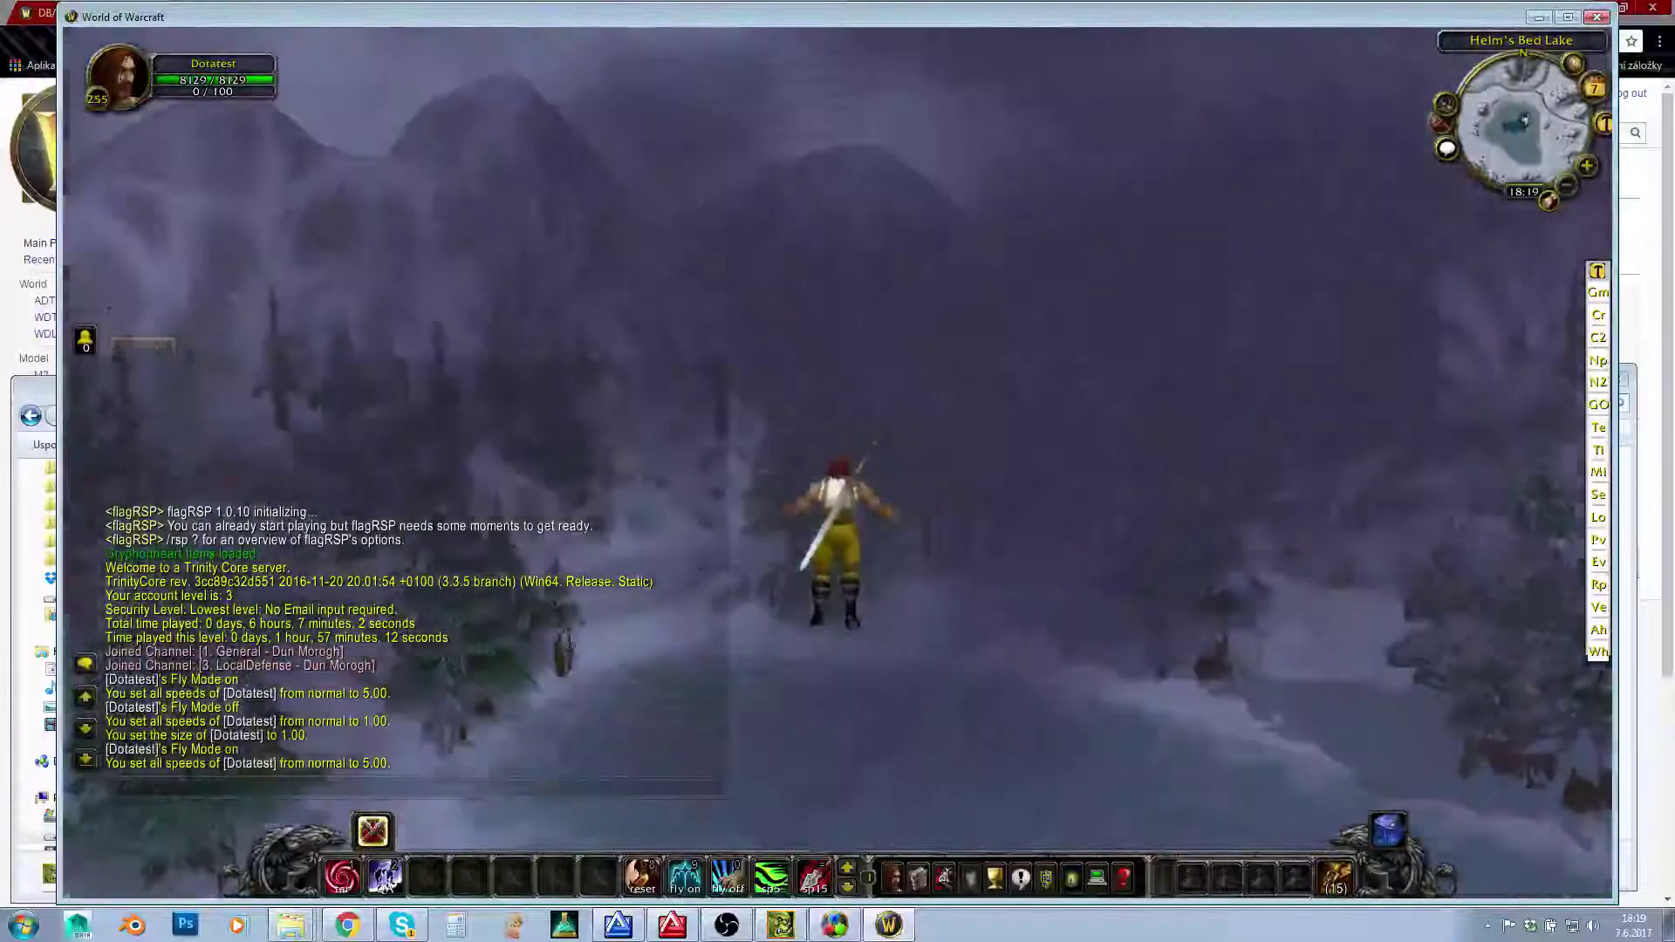
pyautogui.moveTo(888, 591); pyautogui.dragTo(1097, 593, button='right')
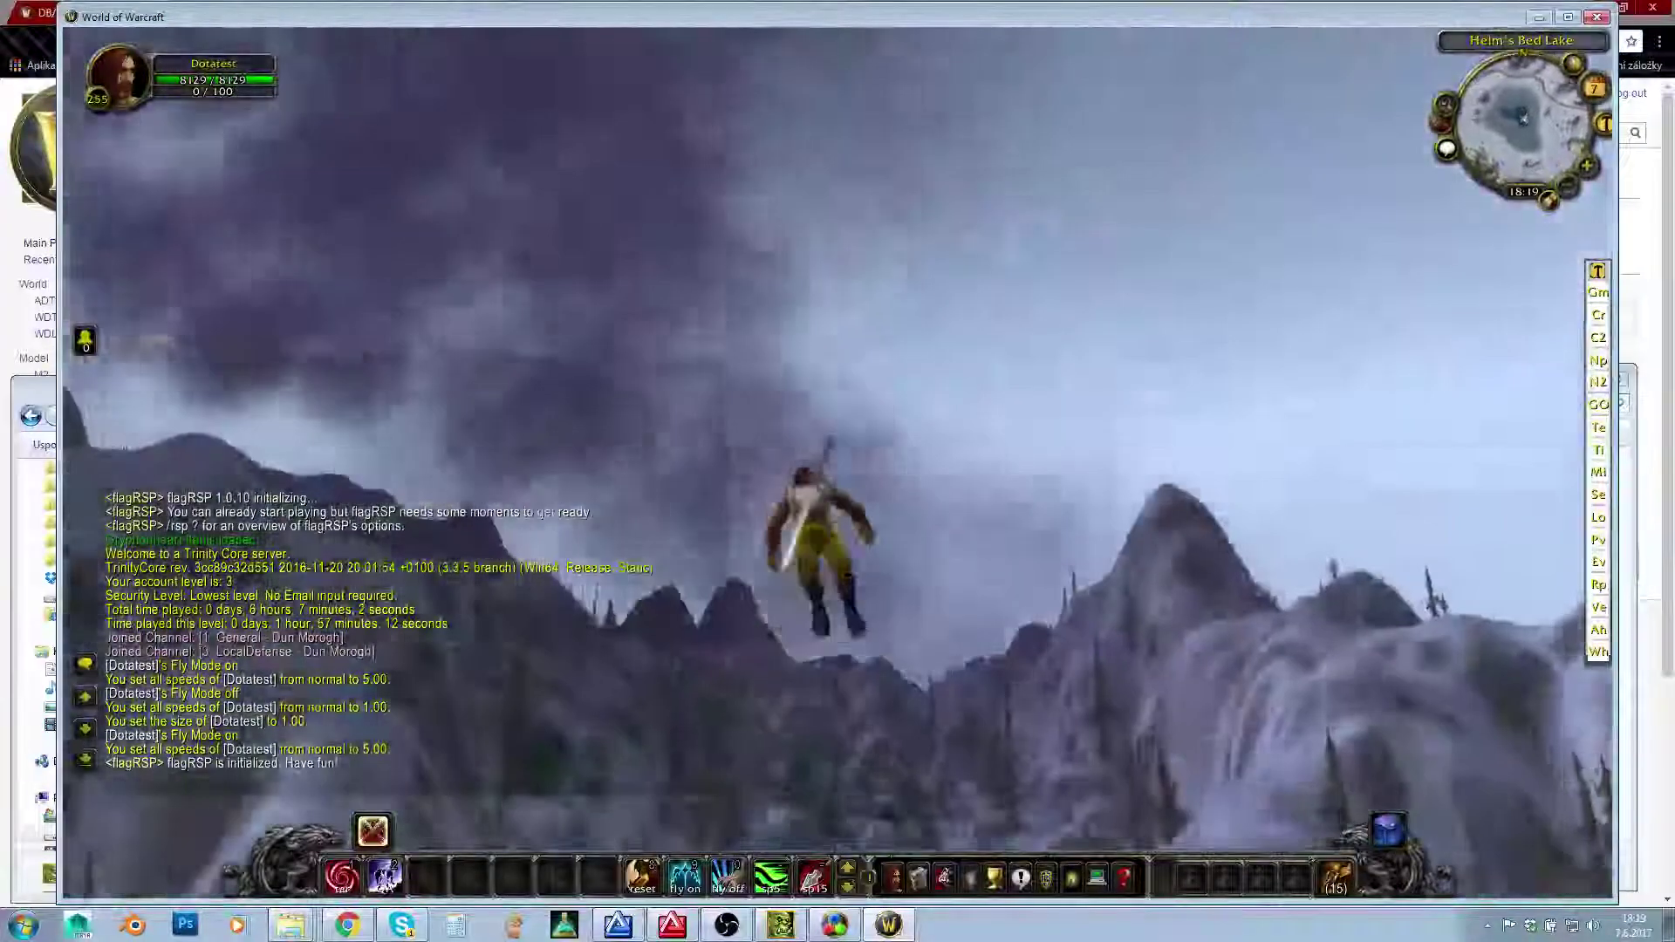
pyautogui.moveTo(930, 295); pyautogui.dragTo(930, 295, button='right')
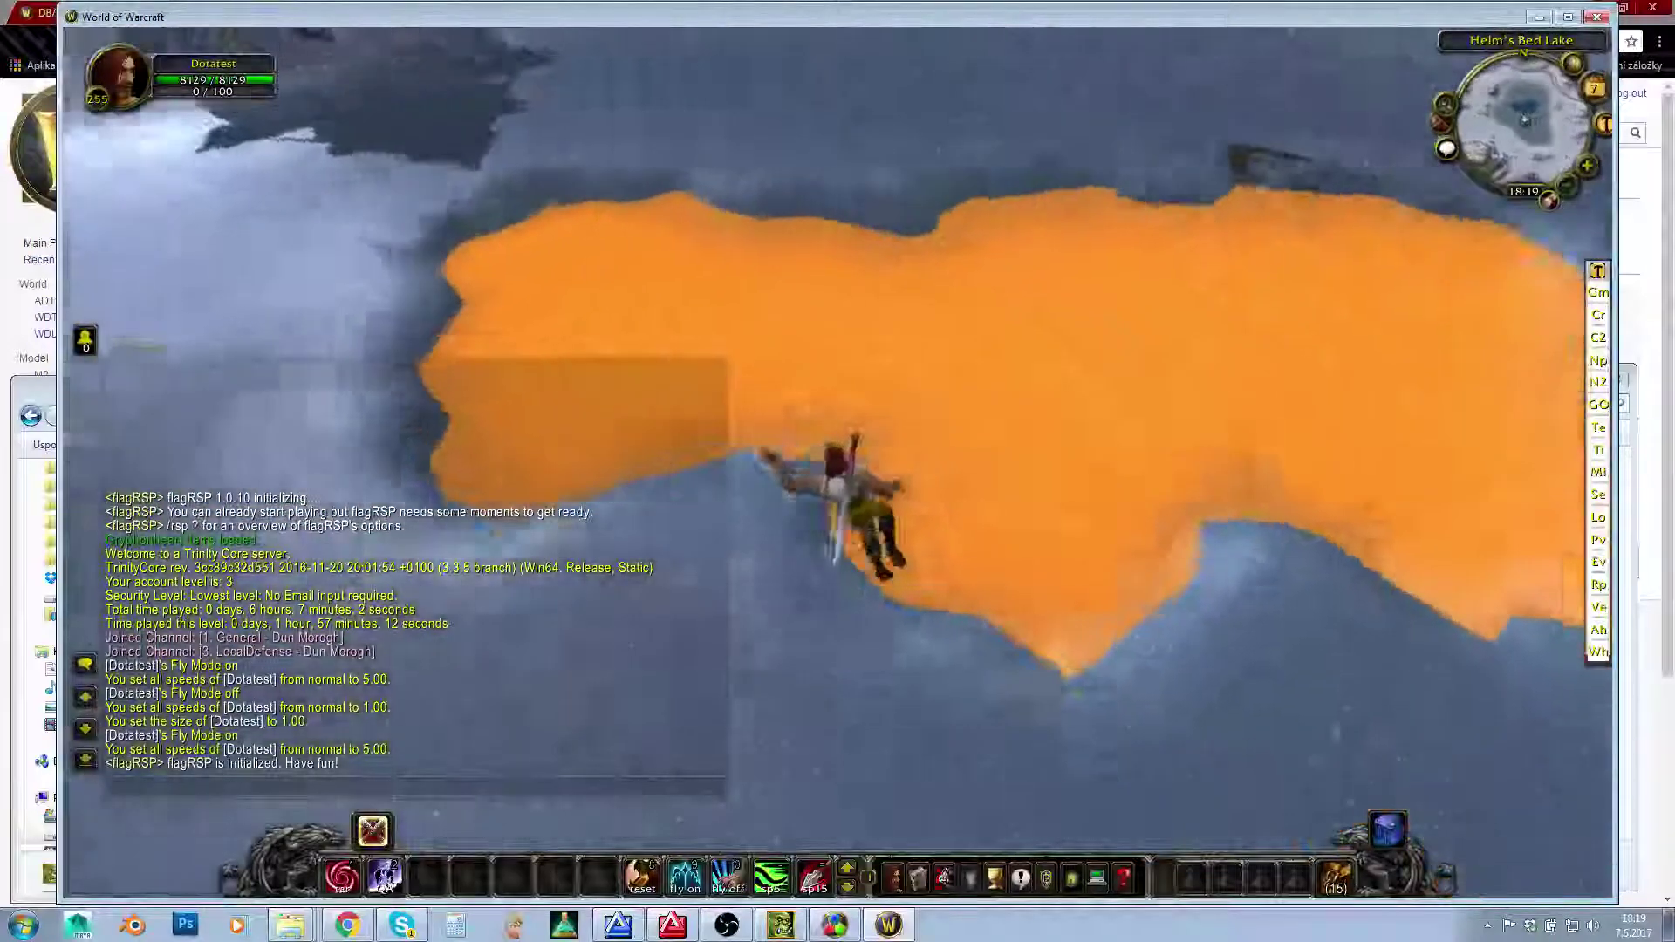
pyautogui.moveTo(930, 295); pyautogui.dragTo(991, 295, button='right')
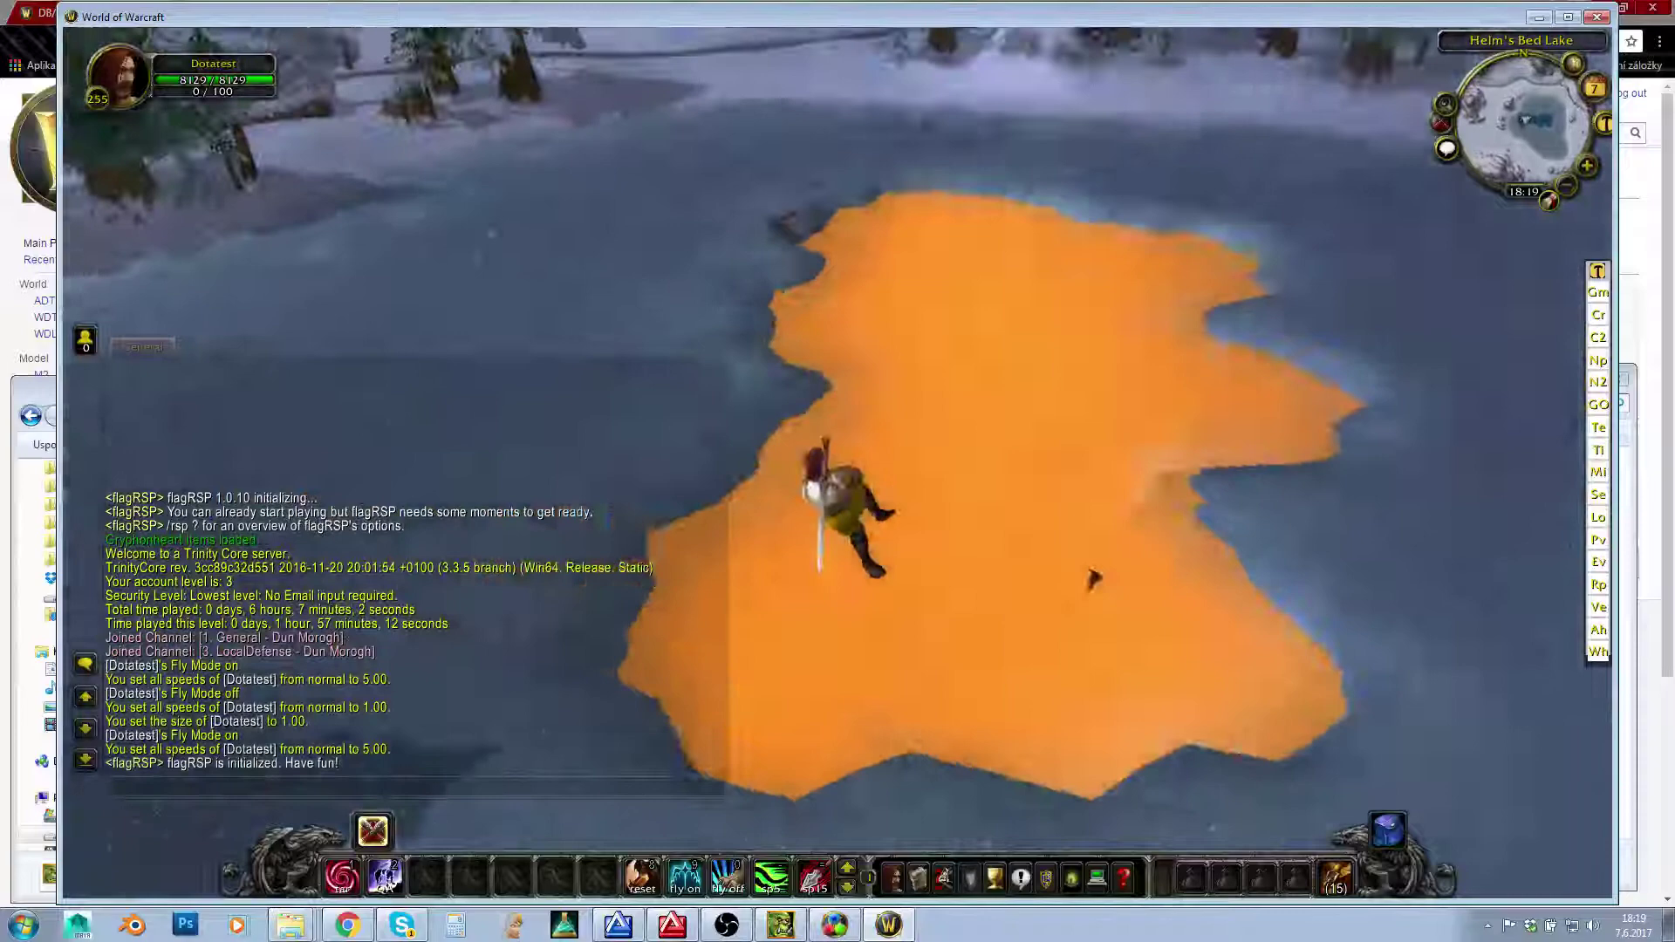
pyautogui.moveTo(883, 242); pyautogui.dragTo(916, 242, button='right')
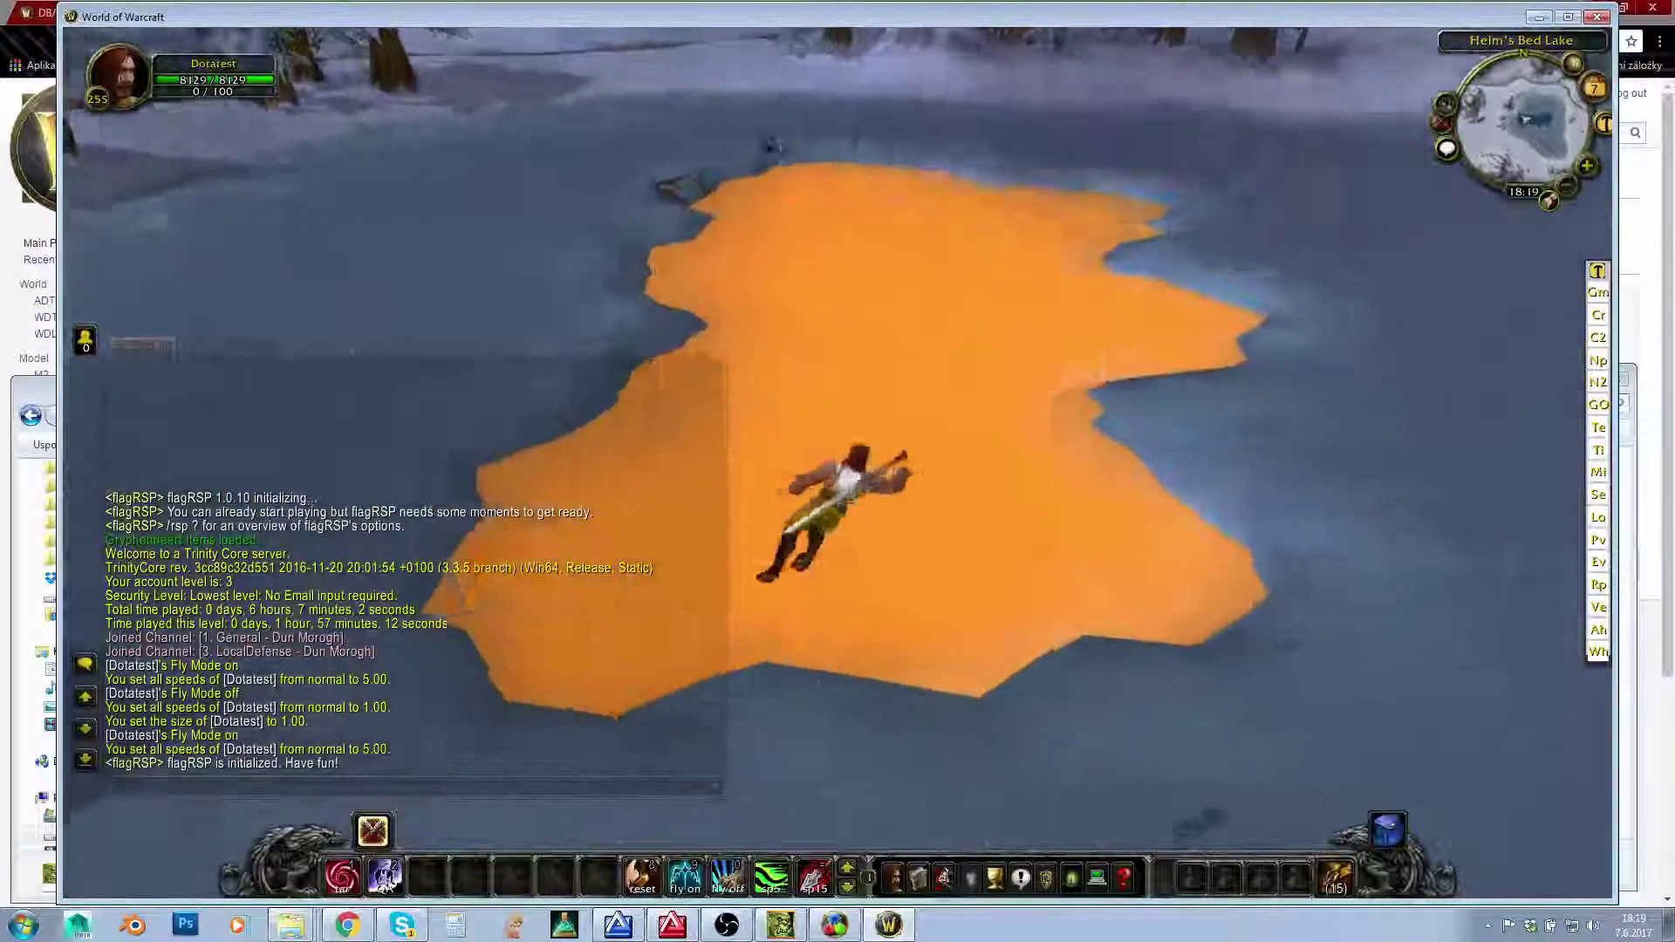
# Turn off fly mode, reset the speed to 1, and dive into the lake to examine the underwater lighting.
pyautogui.press('x')
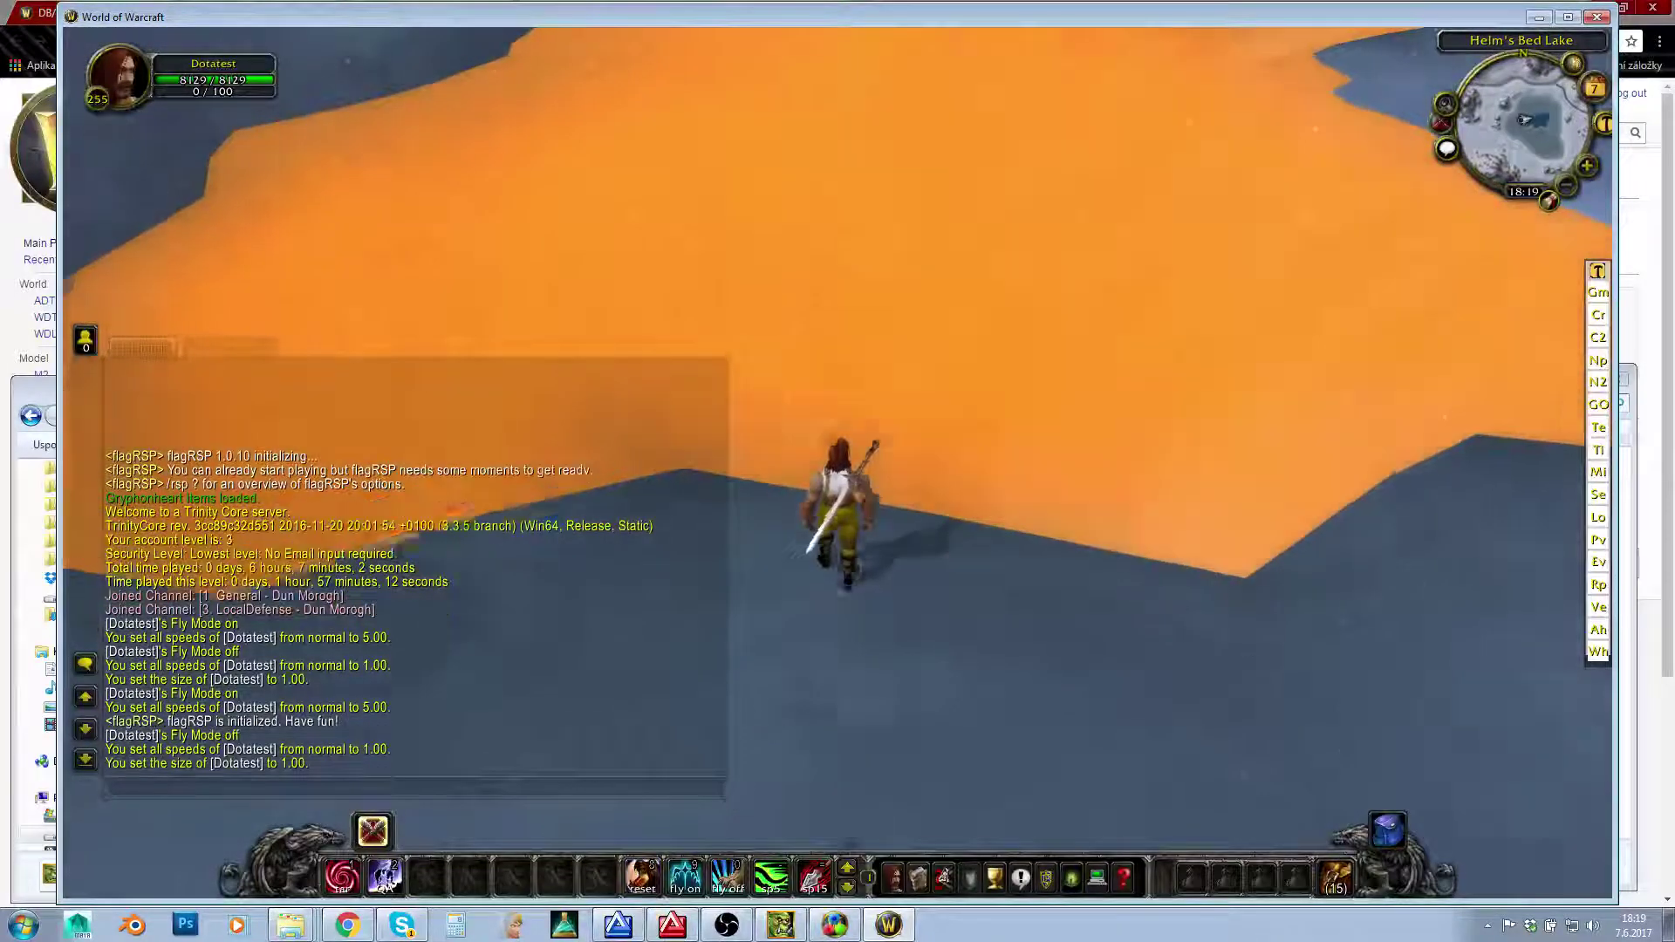
pyautogui.moveTo(916, 349); pyautogui.dragTo(916, 236, button='right')
pyautogui.press('w')
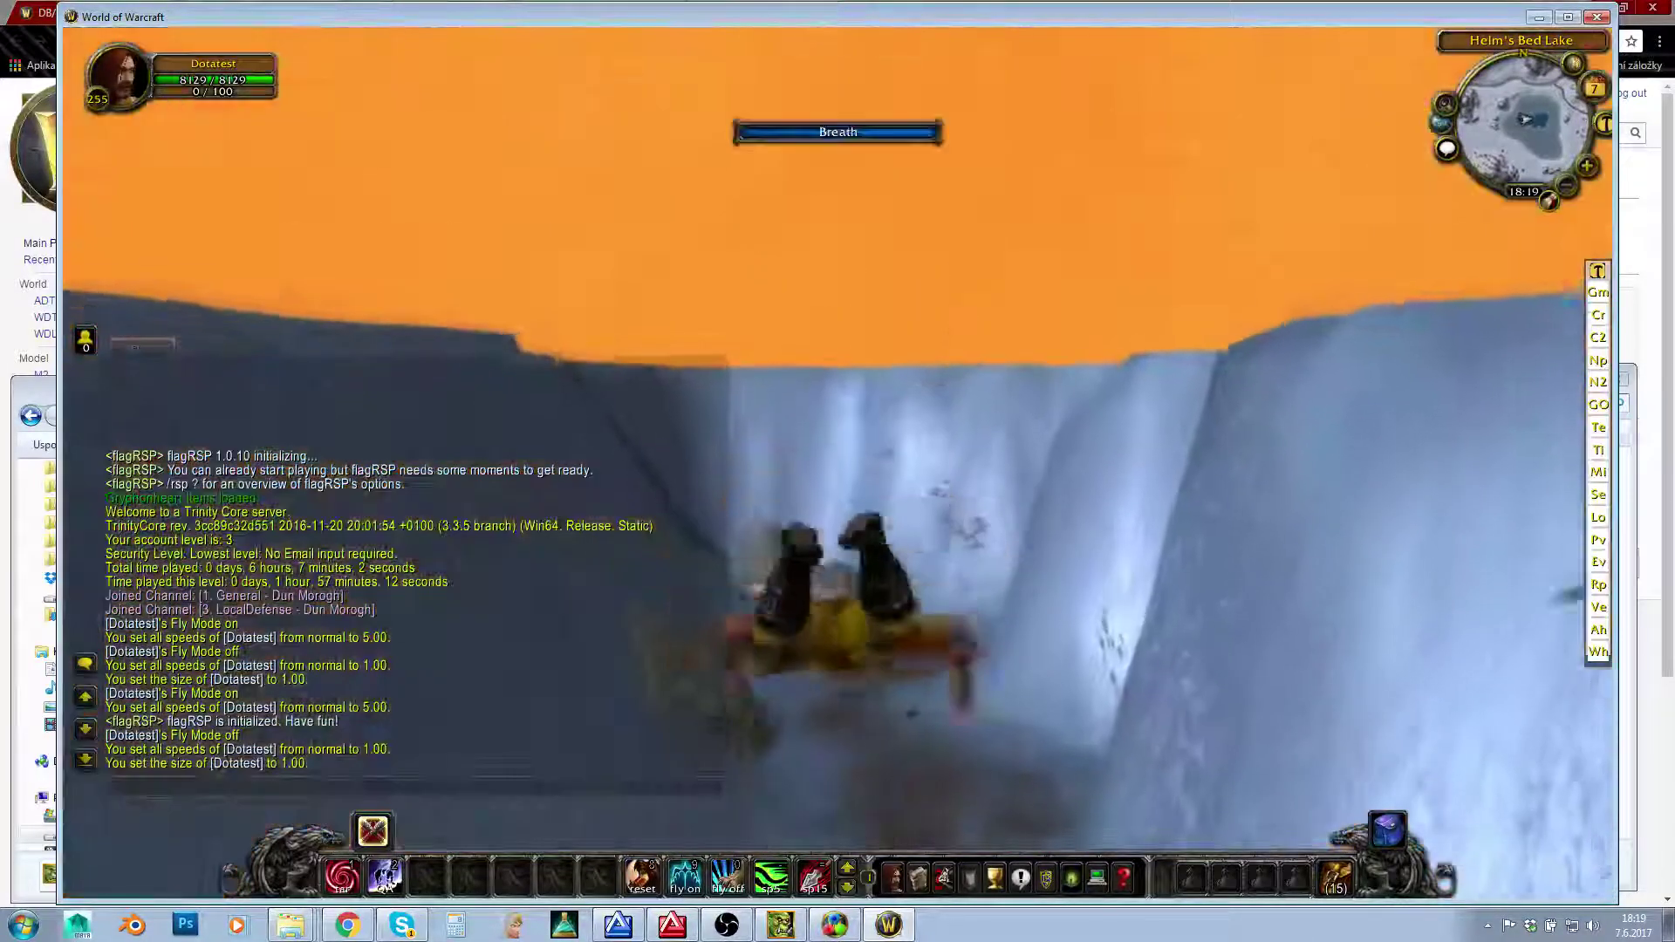
pyautogui.press('w')
pyautogui.moveTo(901, 684); pyautogui.dragTo(1003, 654, button='right')
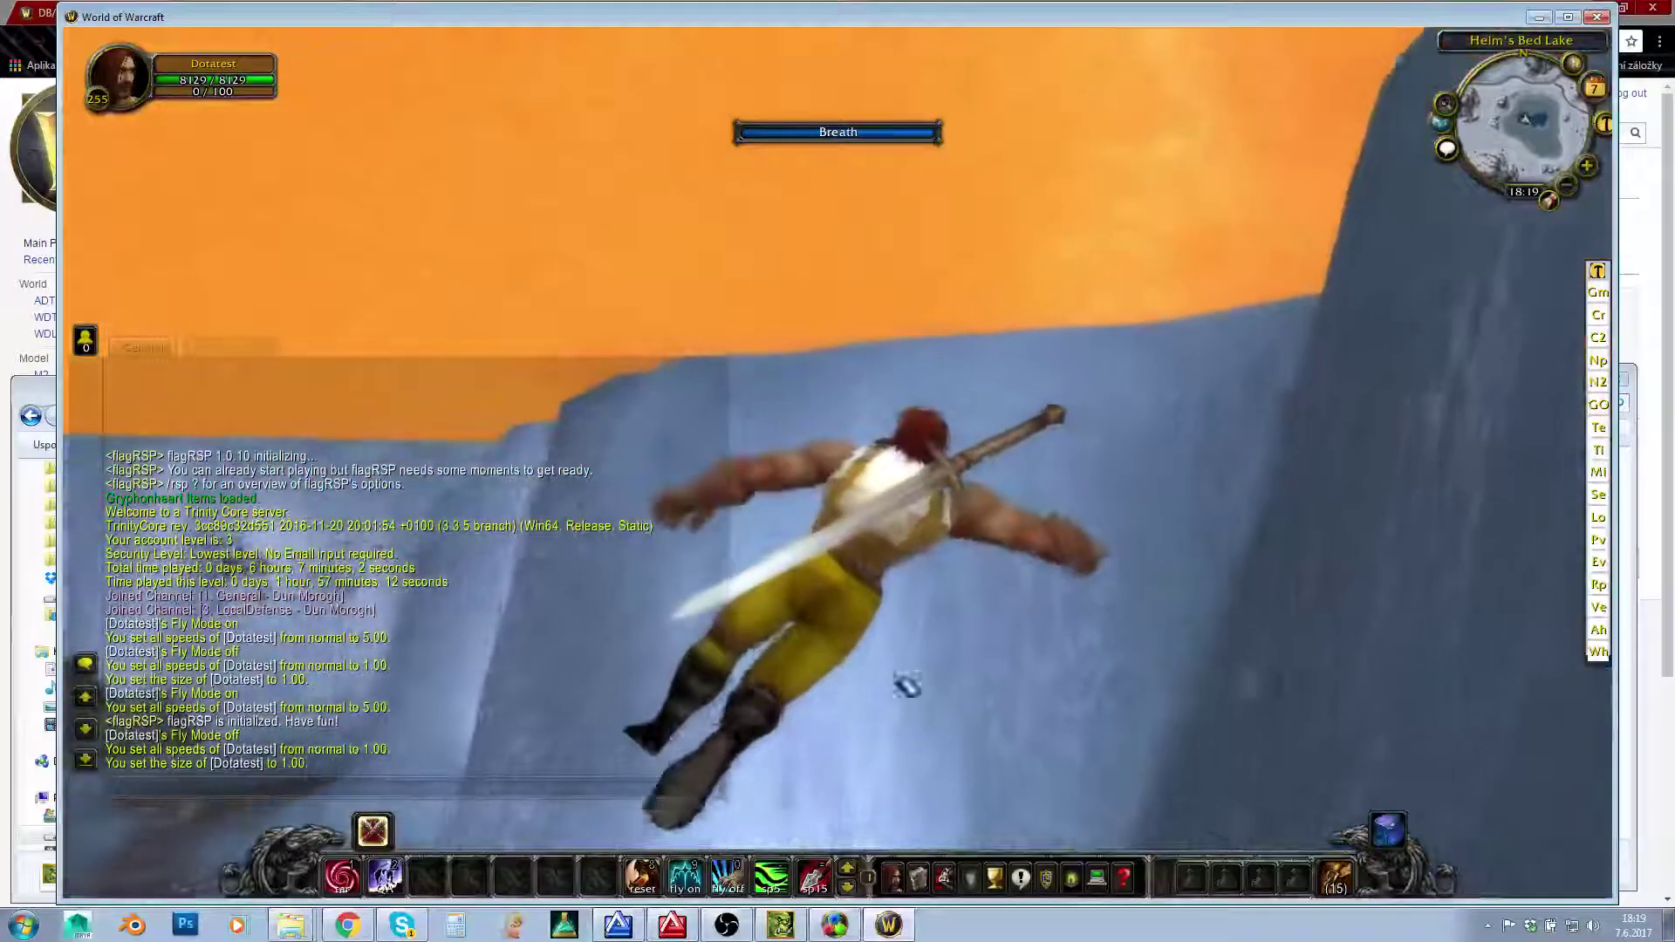
# Turn on fly mode at speed 15 and fly out of the lake toward the shore.
pyautogui.click(685, 876)
pyautogui.click(814, 876)
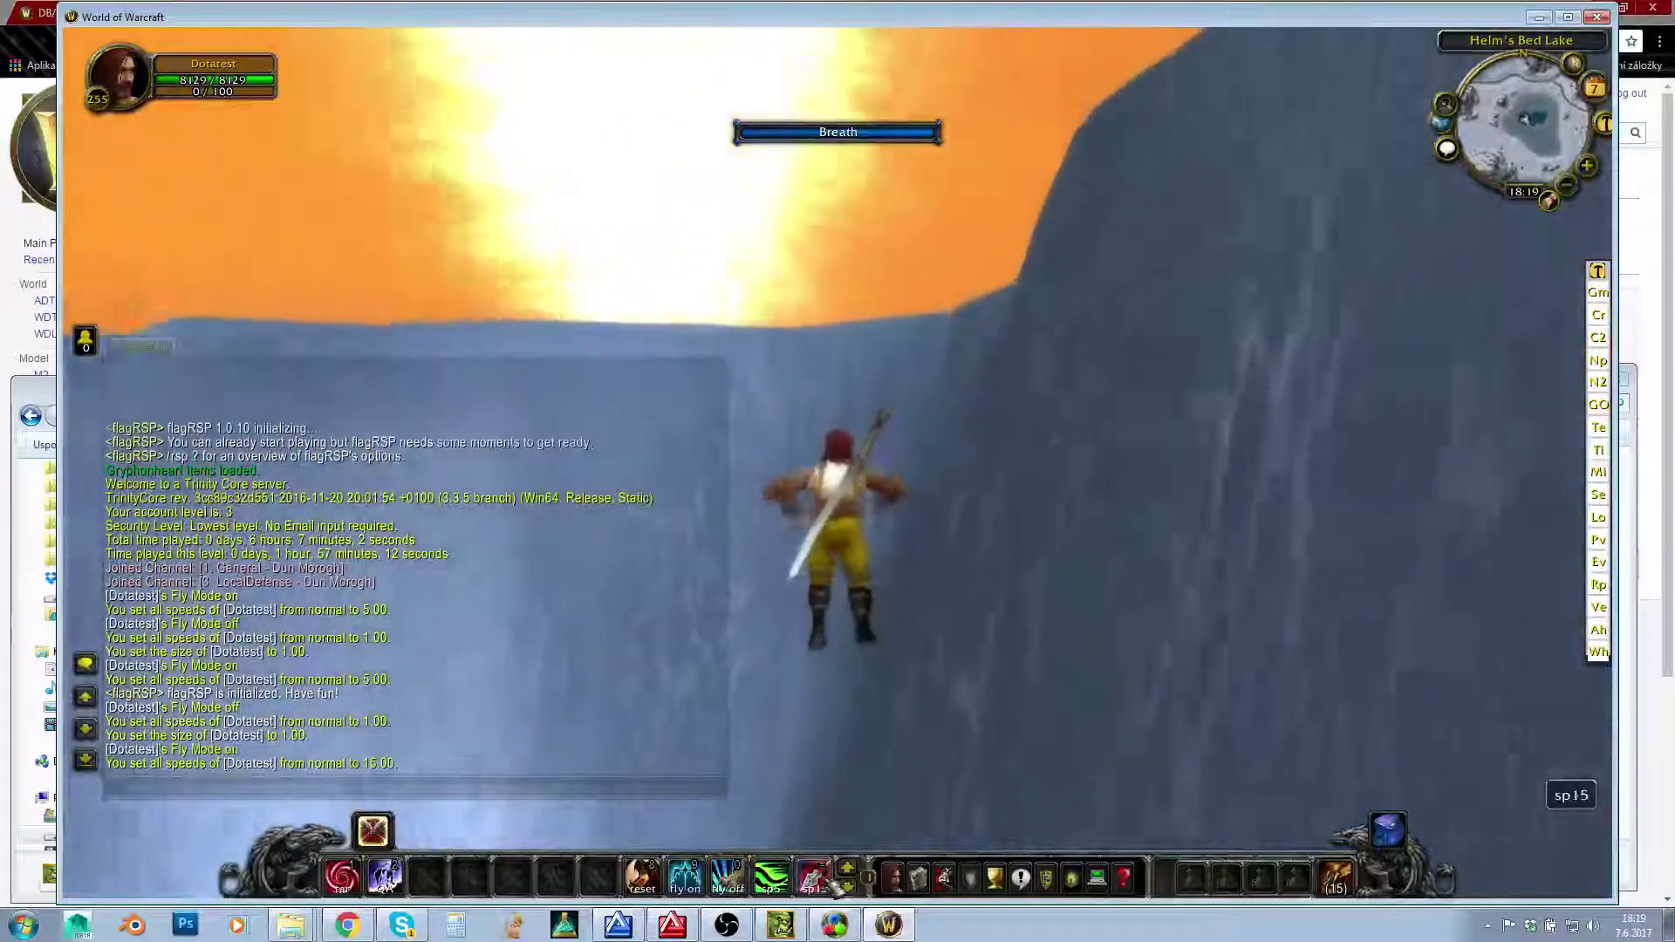
pyautogui.press('=')
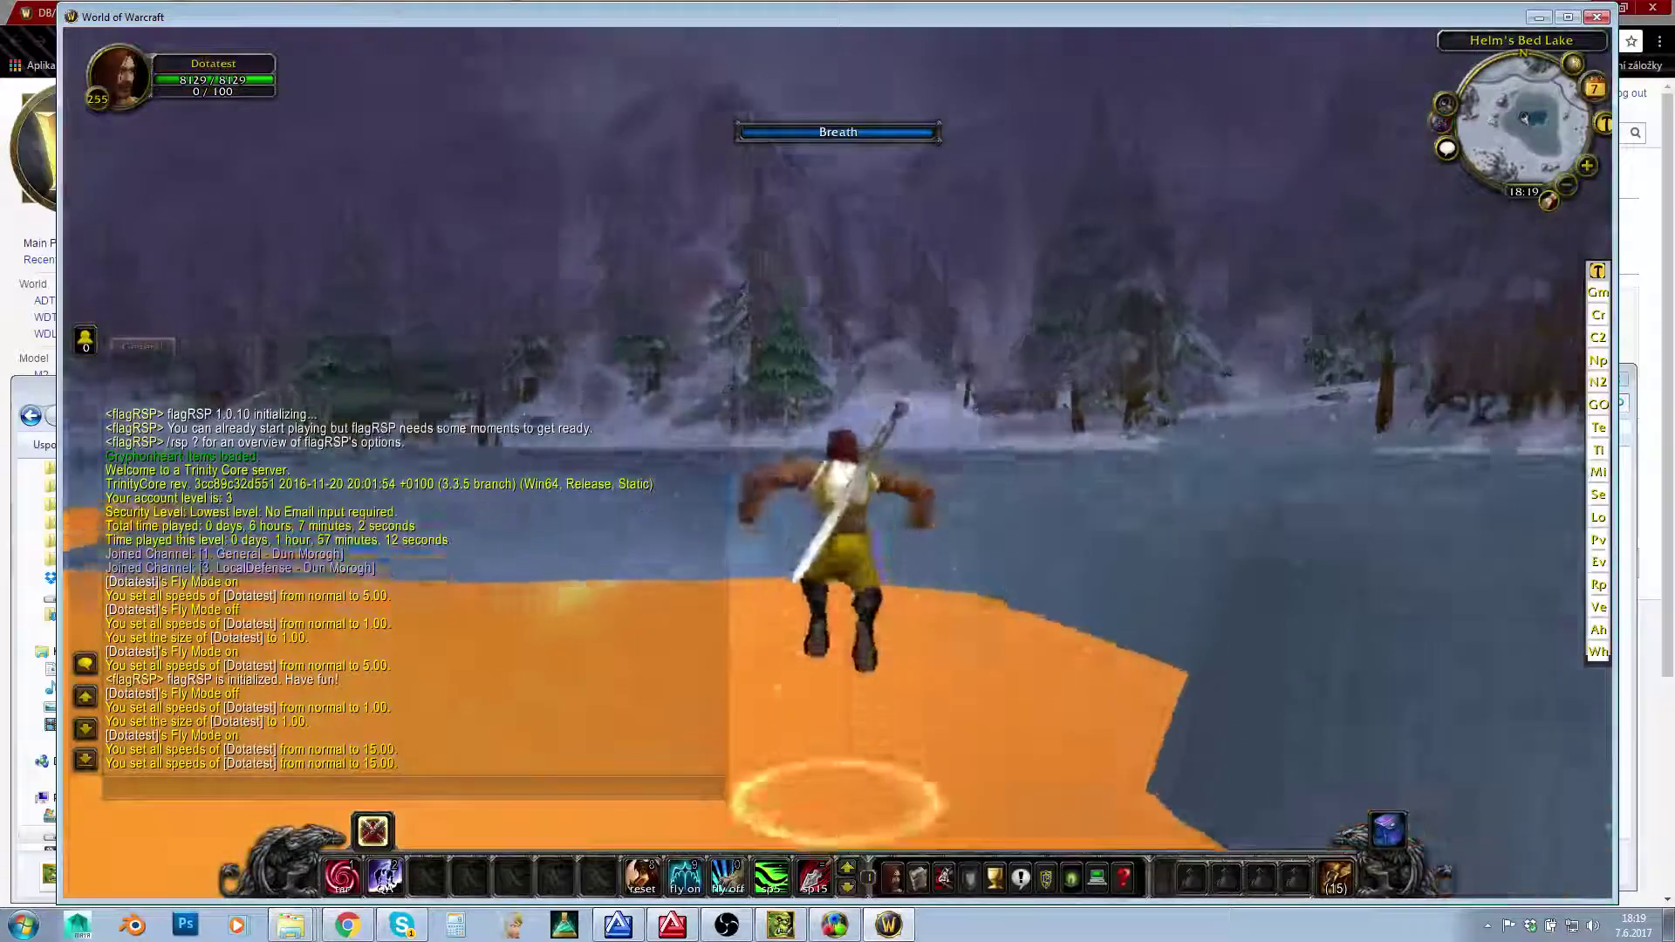
pyautogui.press('w')
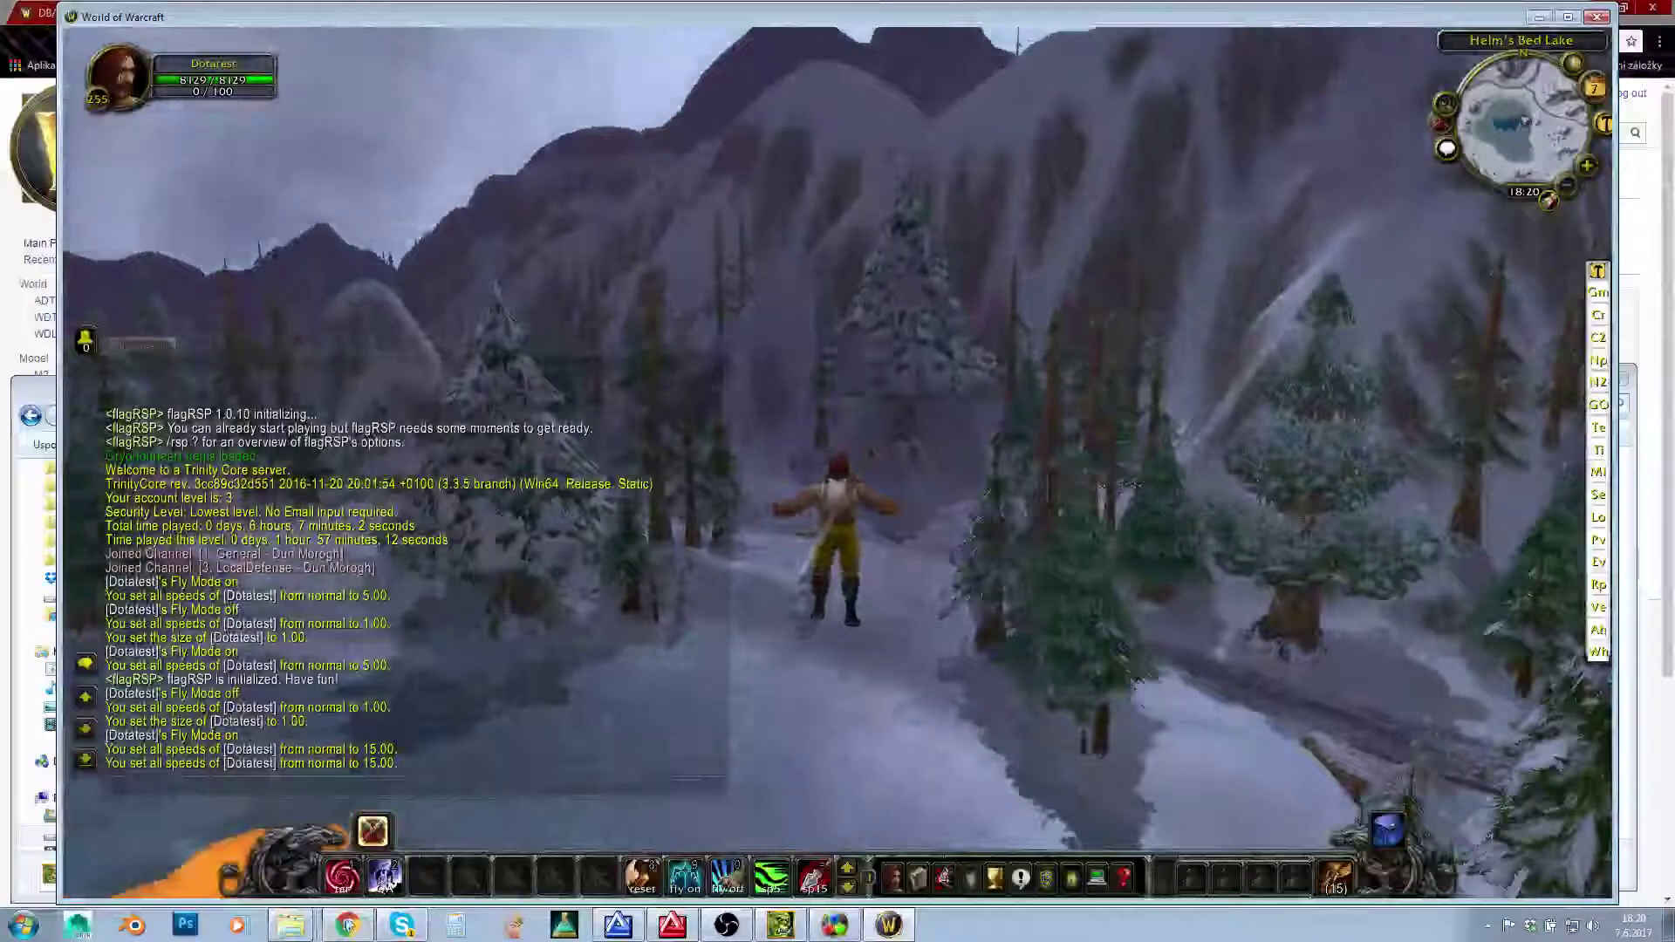
# Review the LightParams, LightIntBand and LightSkybox pages of the wowdev wiki in Chrome.
pyautogui.click(346, 926)
pyautogui.click(251, 11)
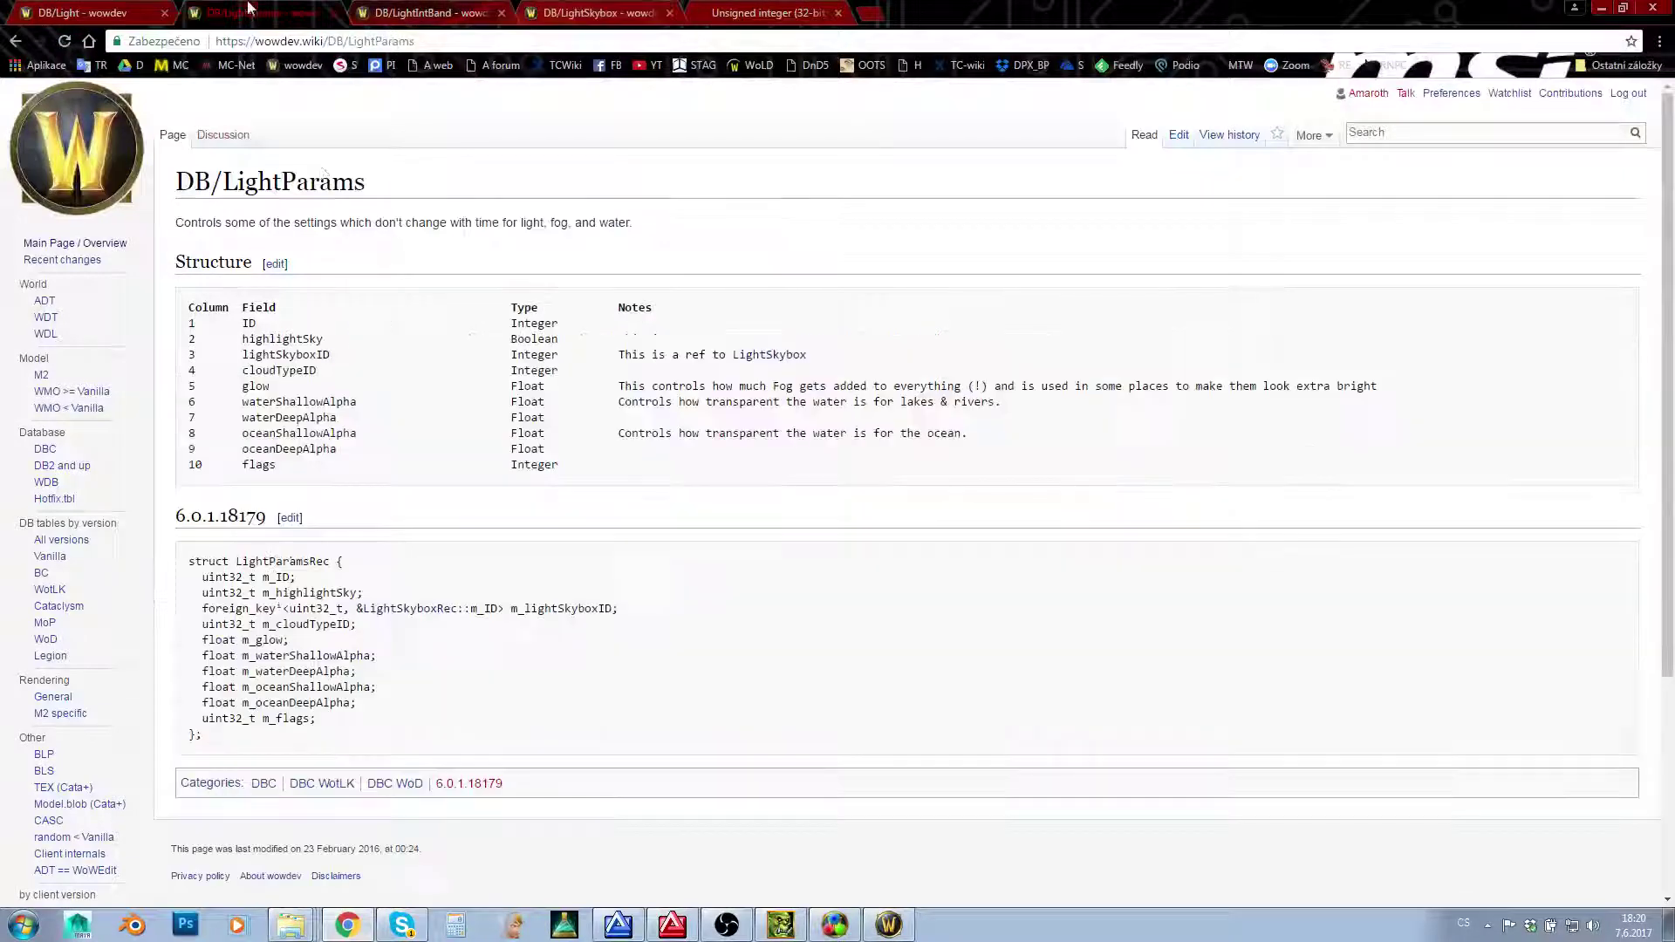
pyautogui.click(476, 14)
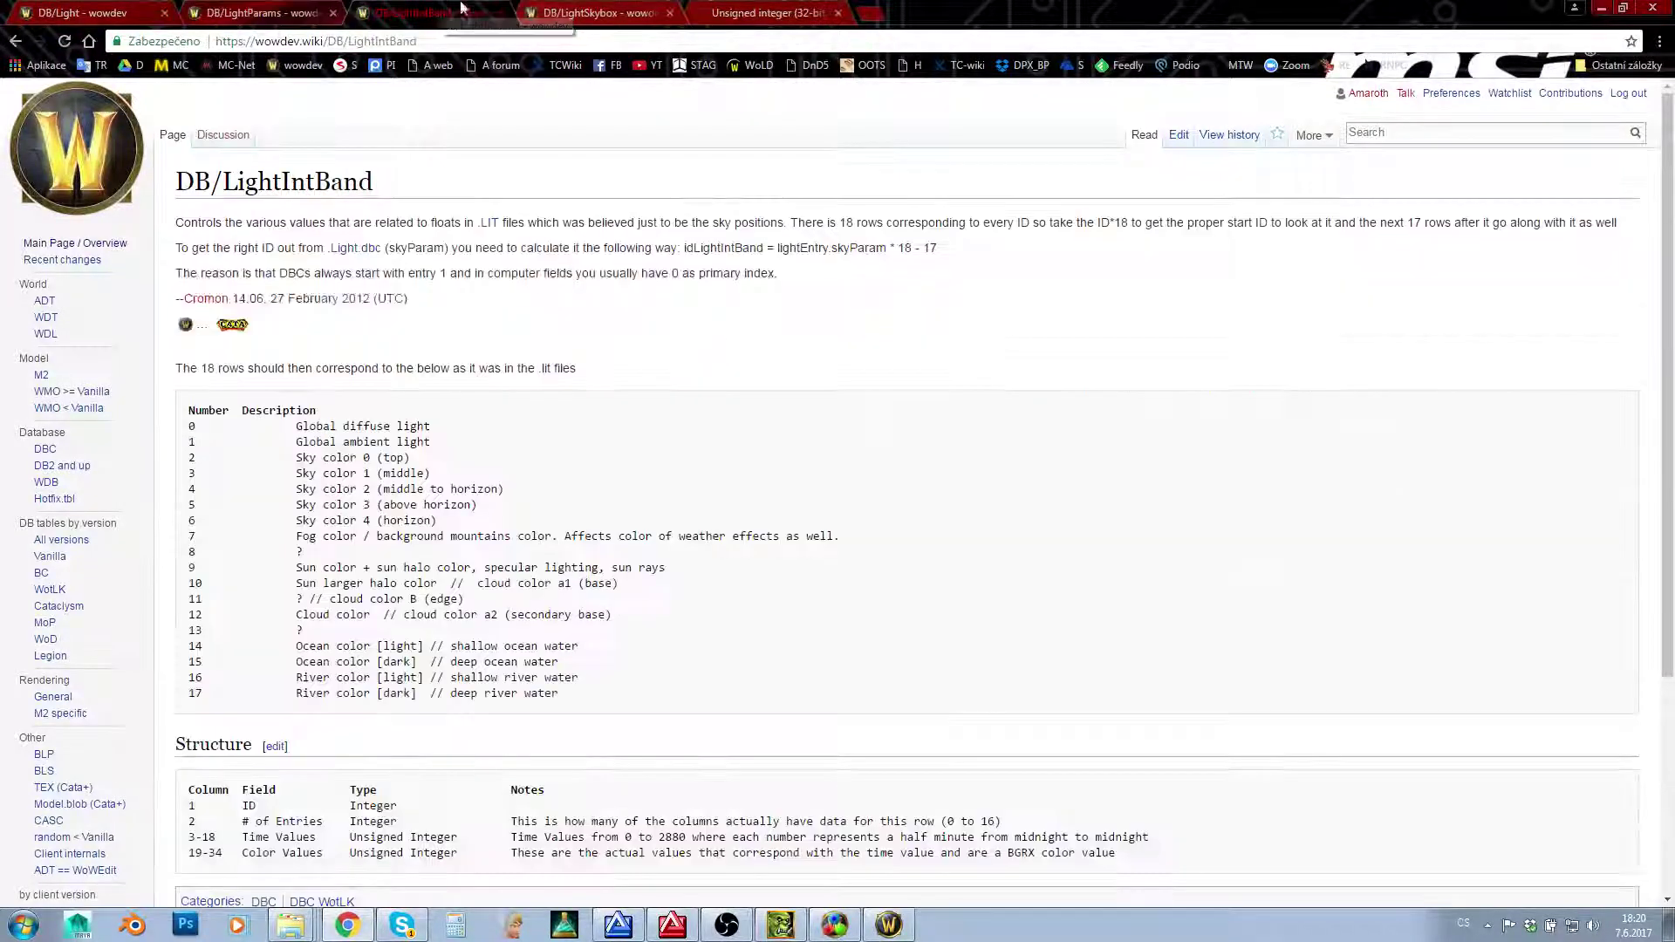
pyautogui.click(555, 8)
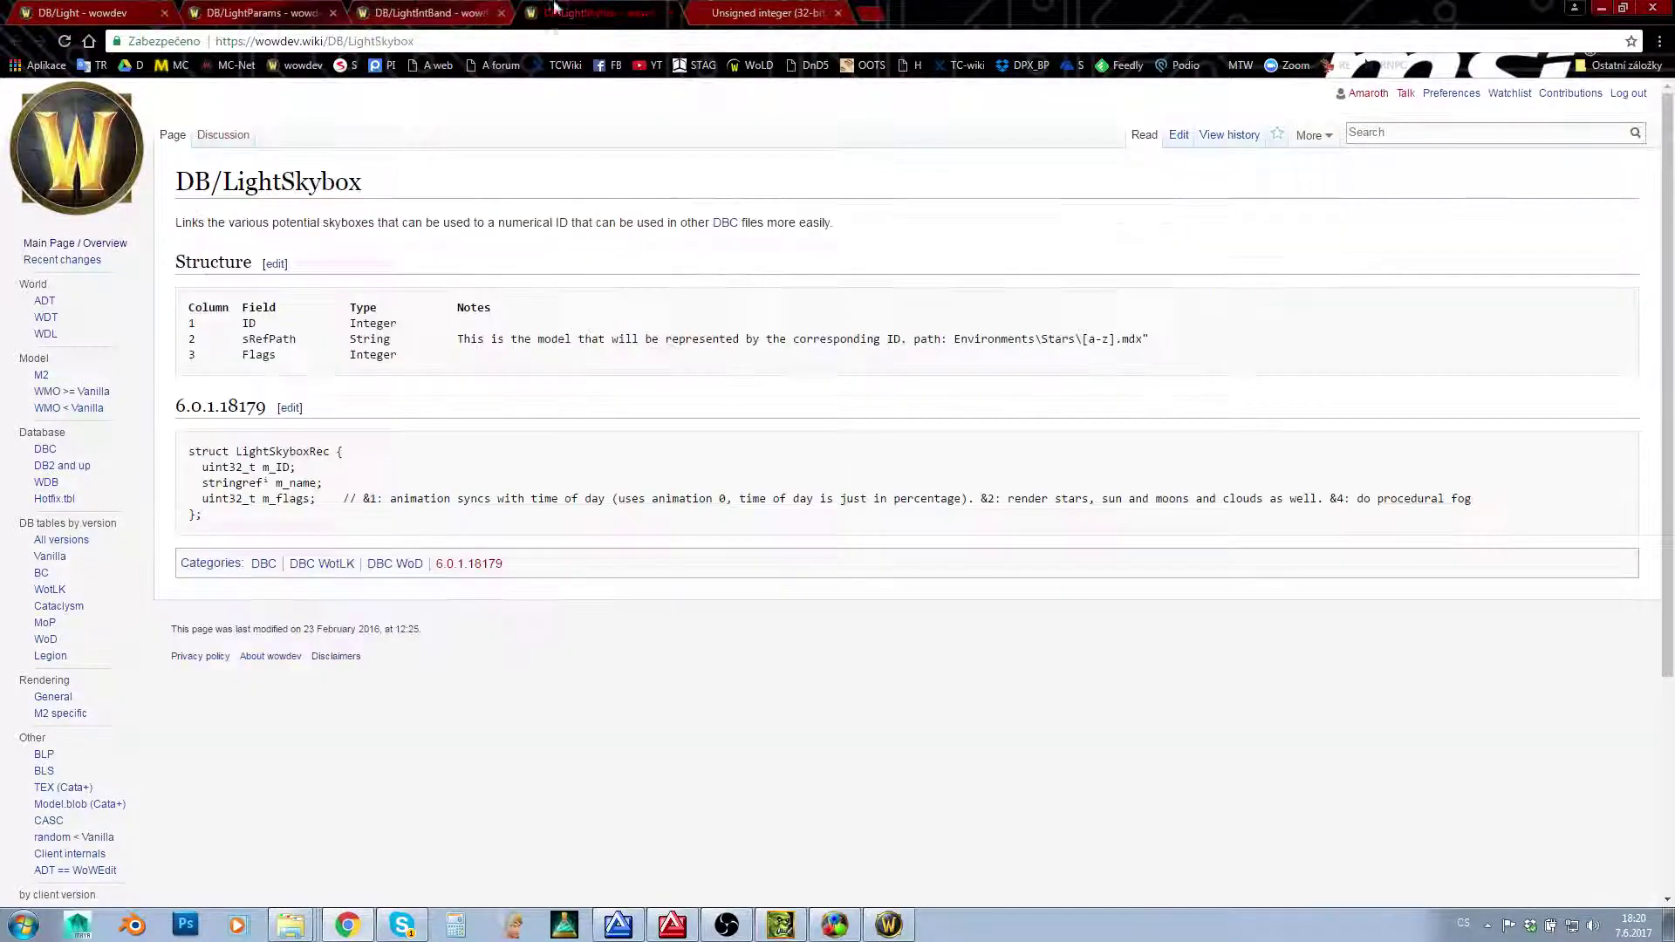
pyautogui.click(423, 9)
pyautogui.click(294, 9)
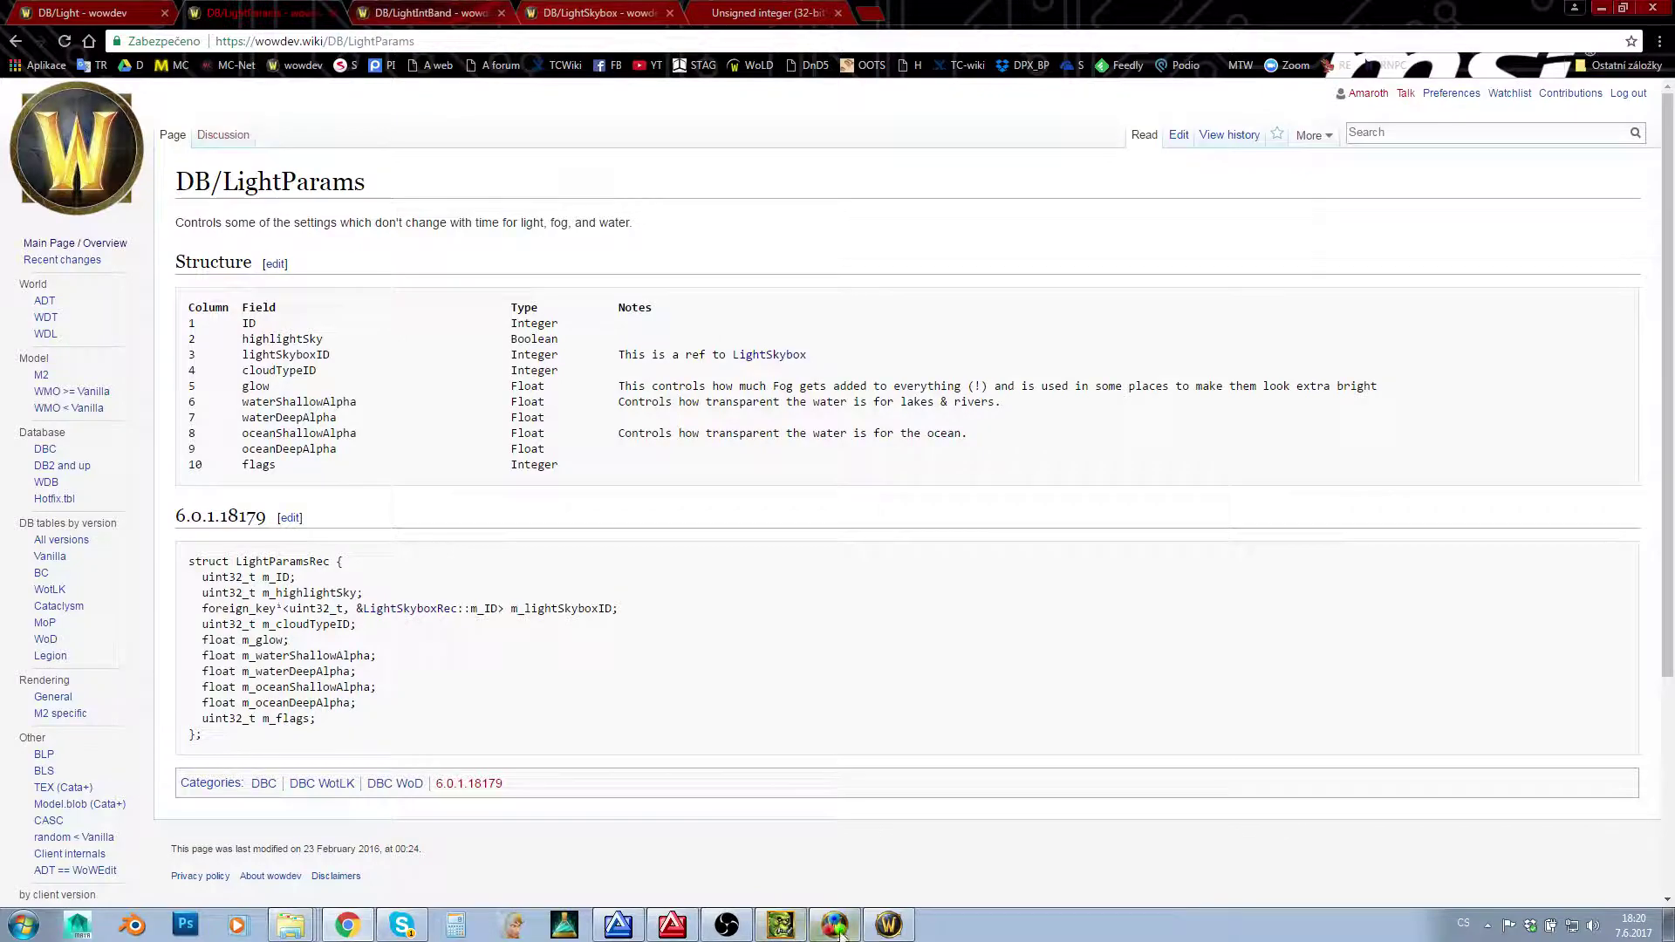
# Switch back to World of Warcraft and fly around Helm's Bed Lake to examine the sky, mountains and water.
pyautogui.click(779, 922)
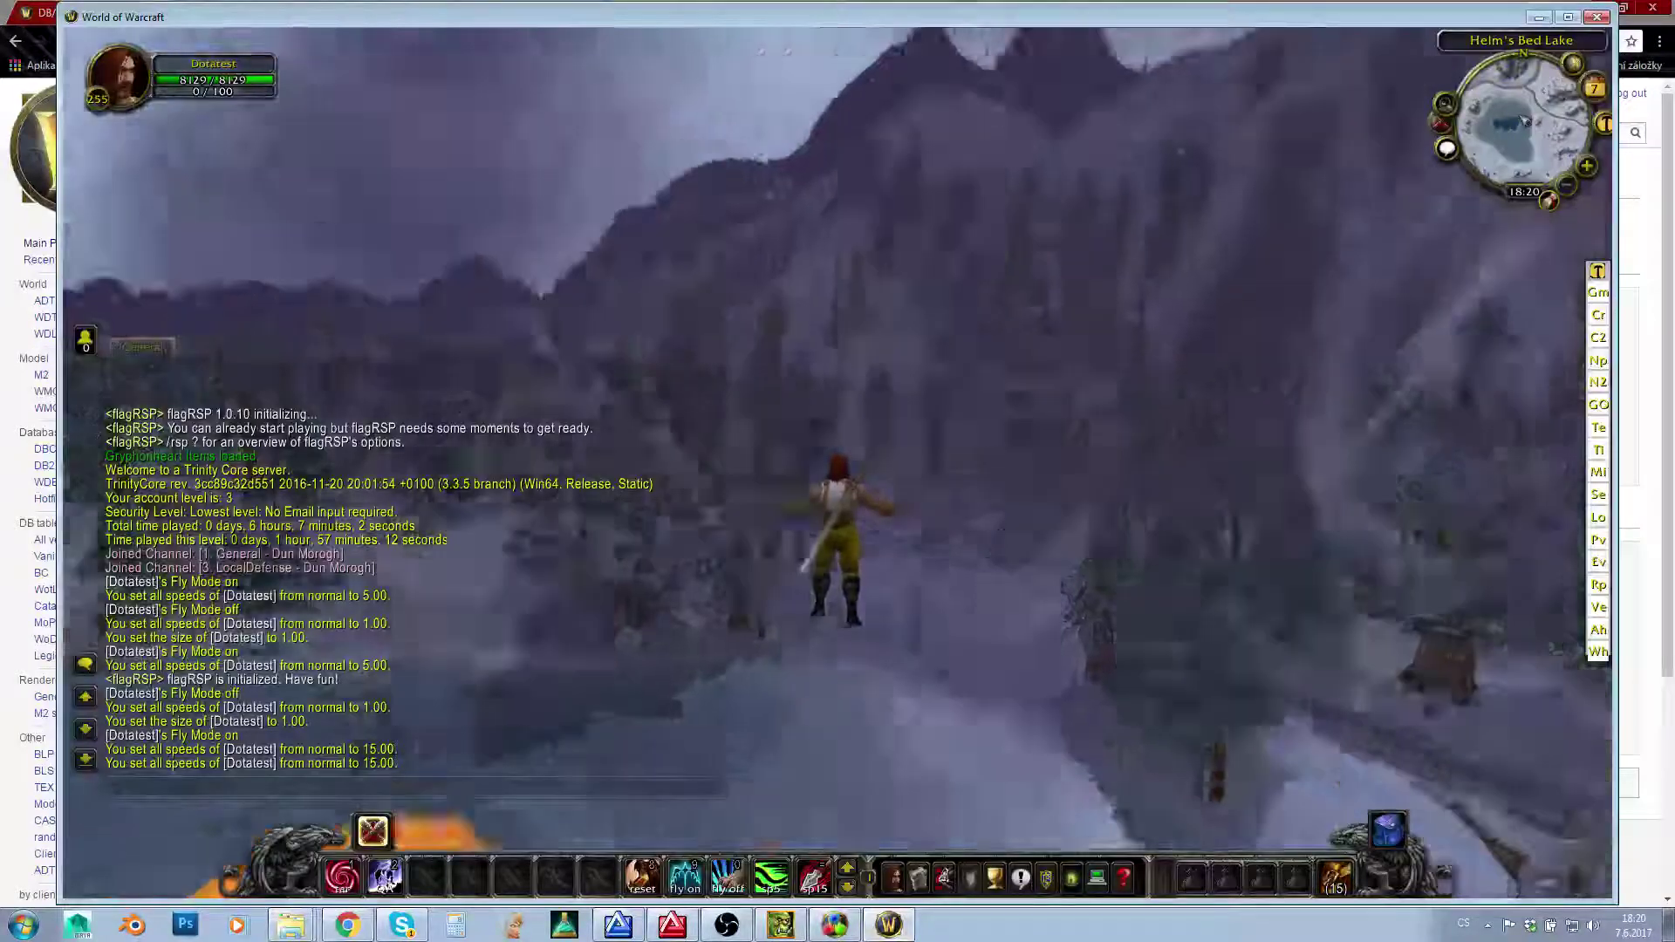
pyautogui.press('w')
pyautogui.moveTo(965, 396); pyautogui.dragTo(855, 436, button='right')
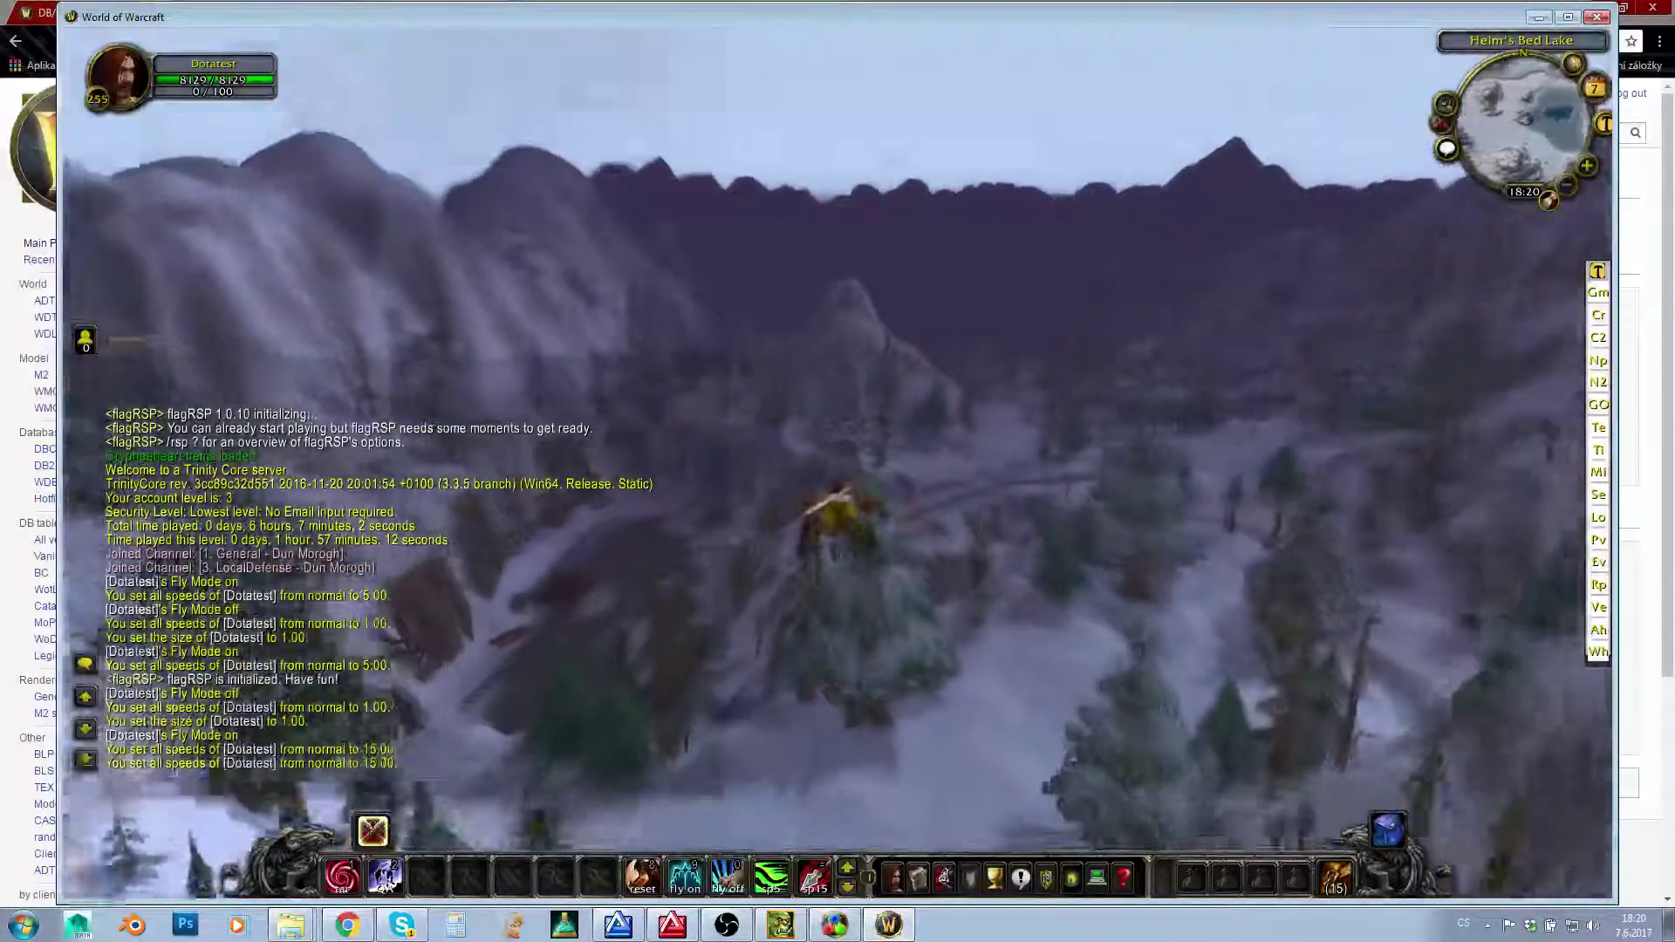
pyautogui.moveTo(1050, 424); pyautogui.dragTo(1003, 441, button='right')
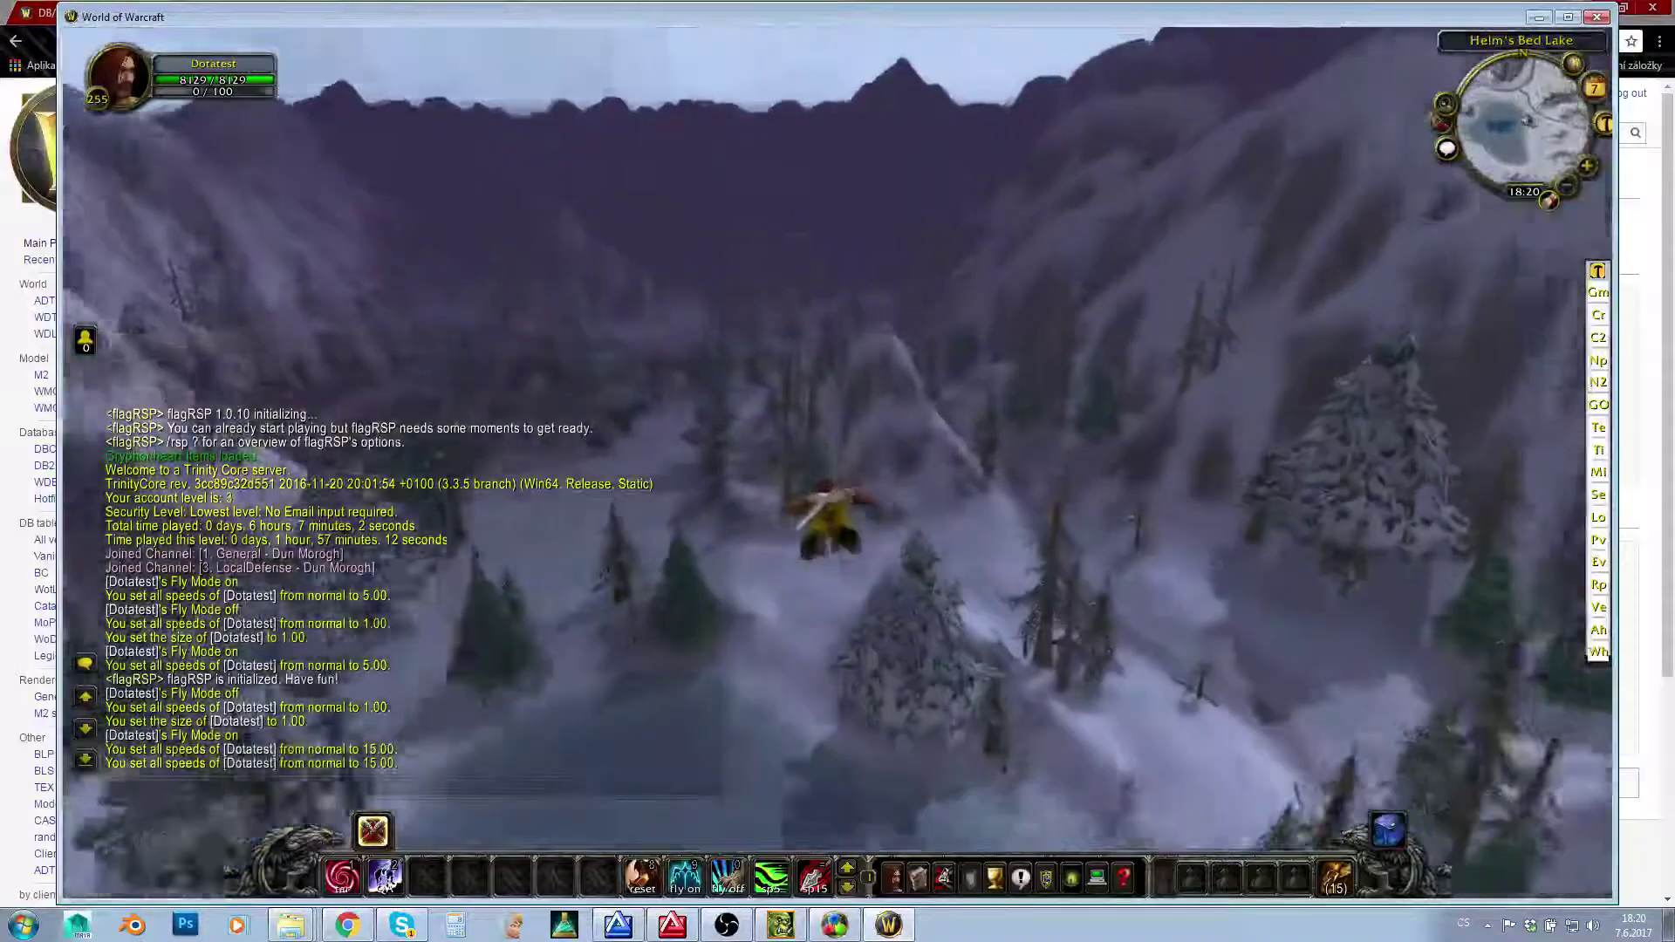
pyautogui.press('space')
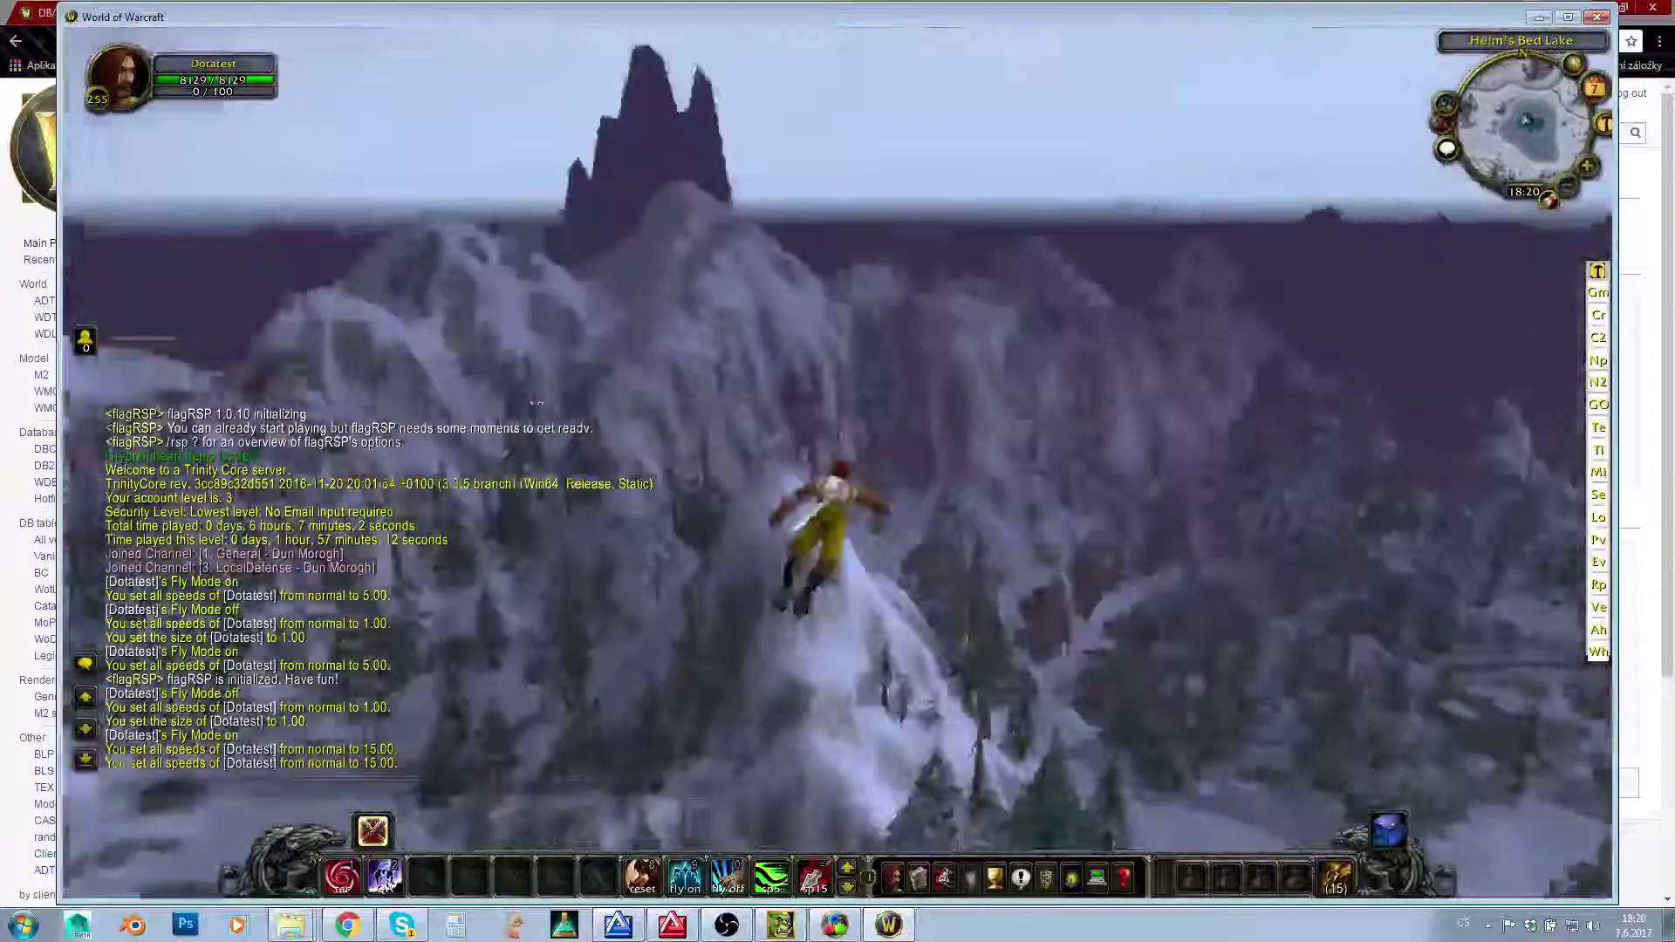
pyautogui.press('w')
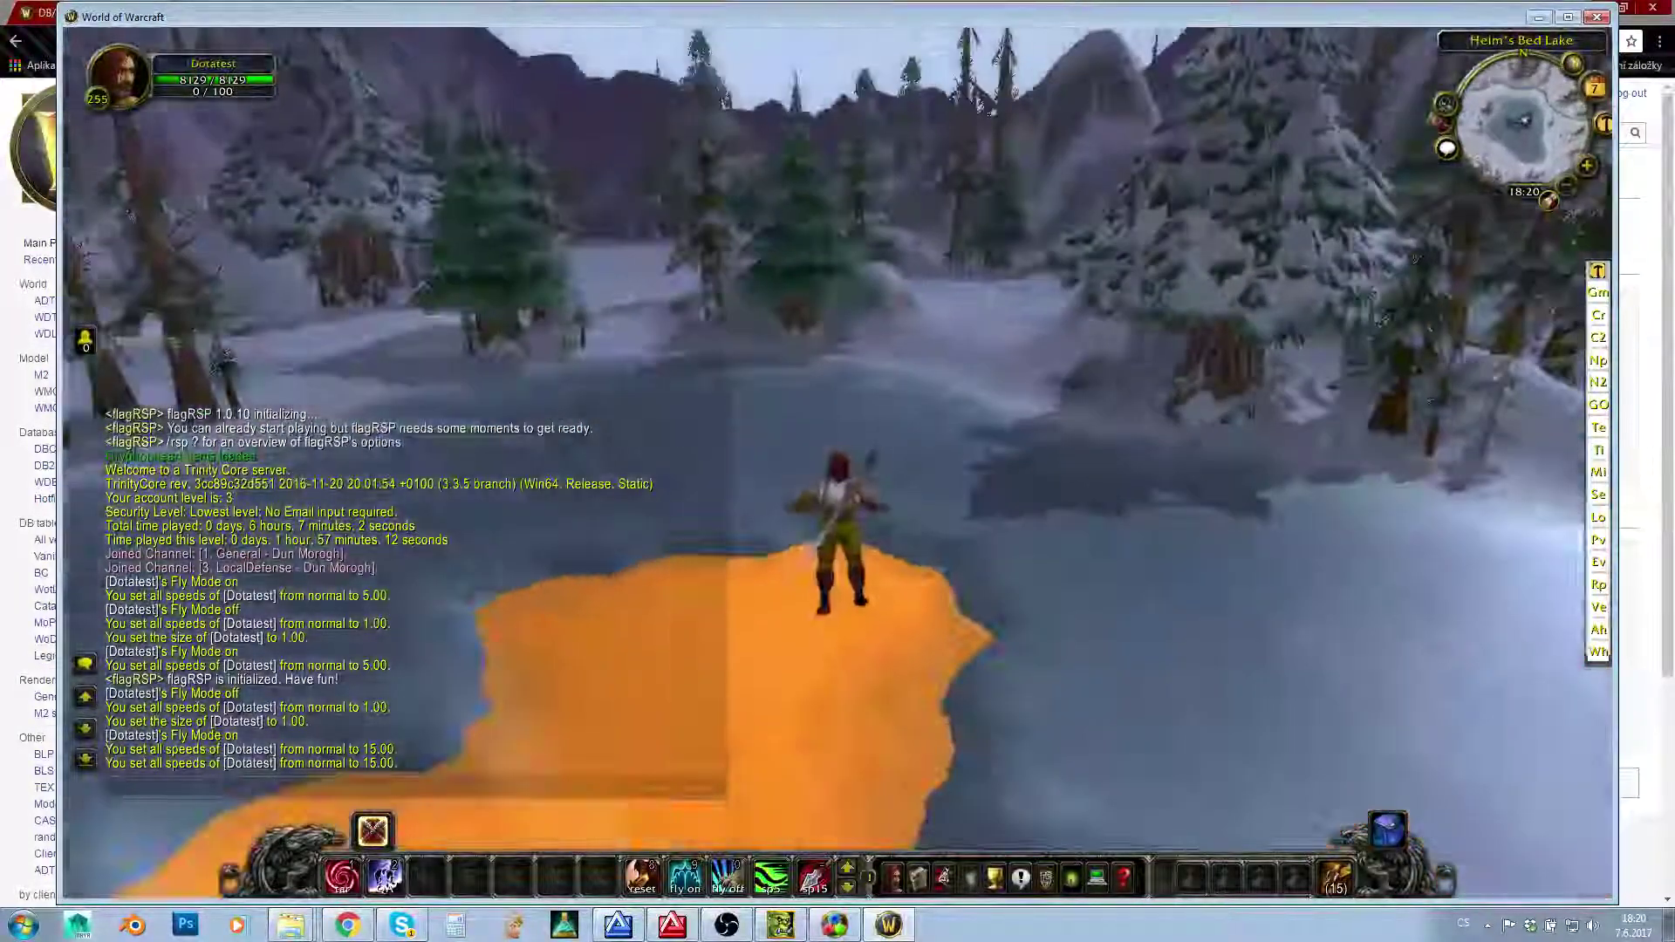
pyautogui.press('w')
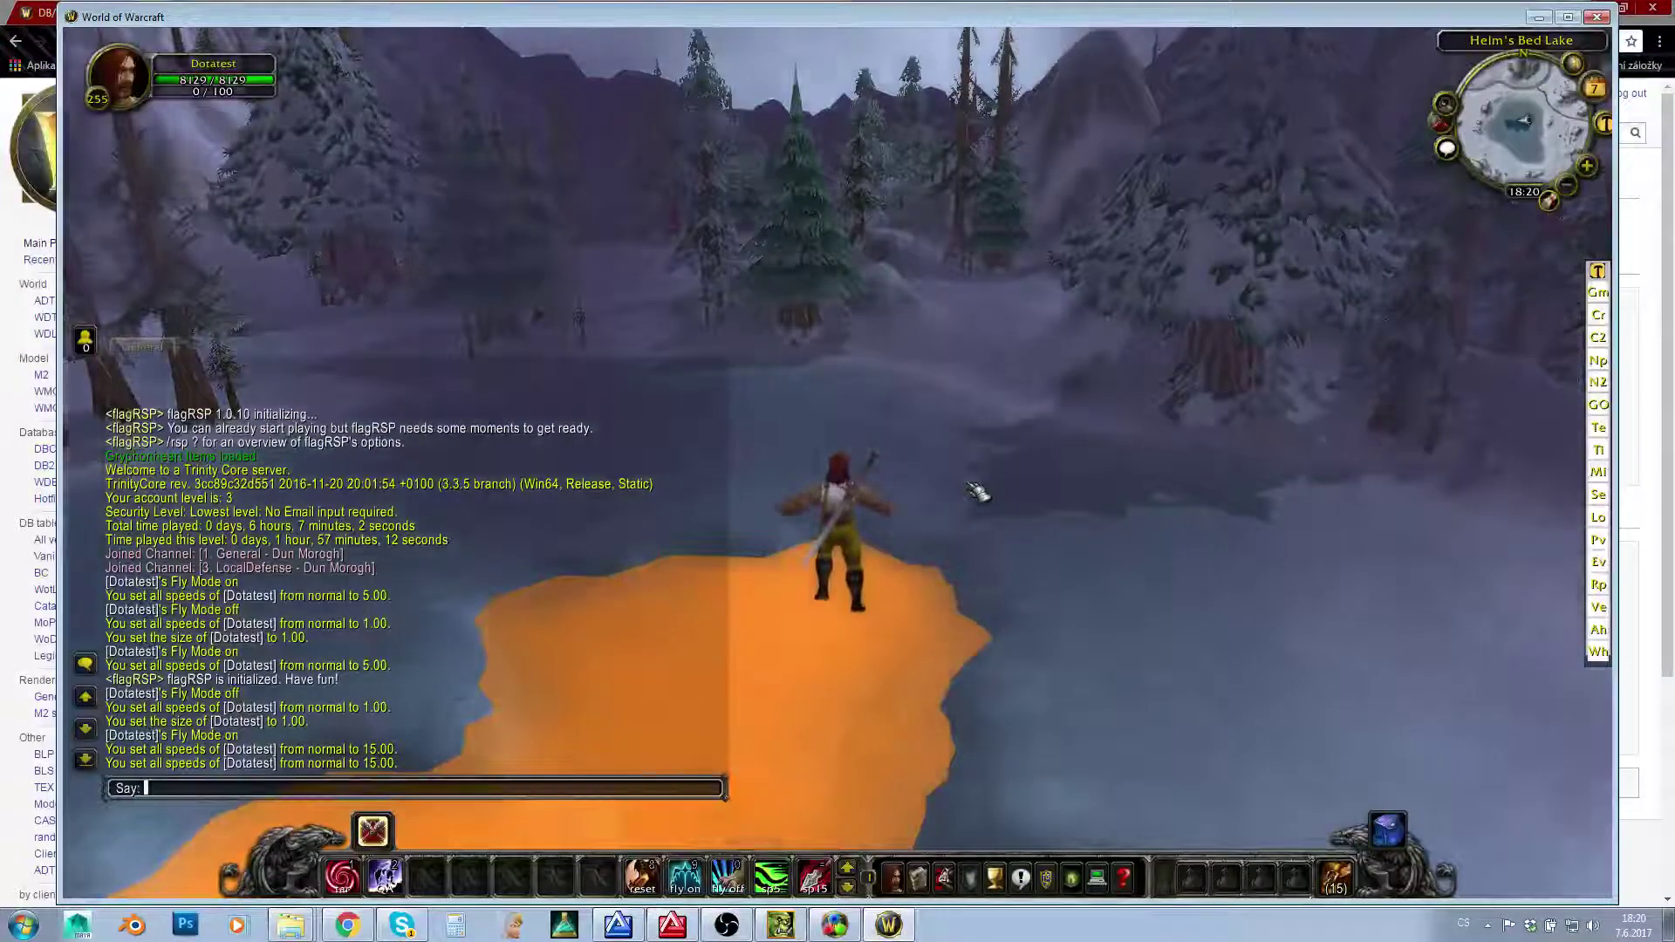